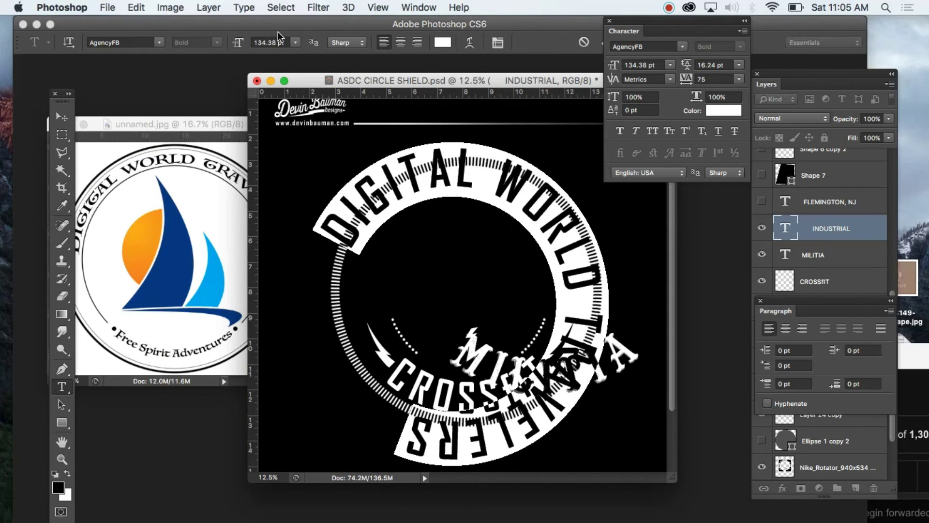
Set the circular DIGITAL WORLD TRAVELERS text to 72 pt and move it to fit inside the tick-mark ring.
click(296, 43)
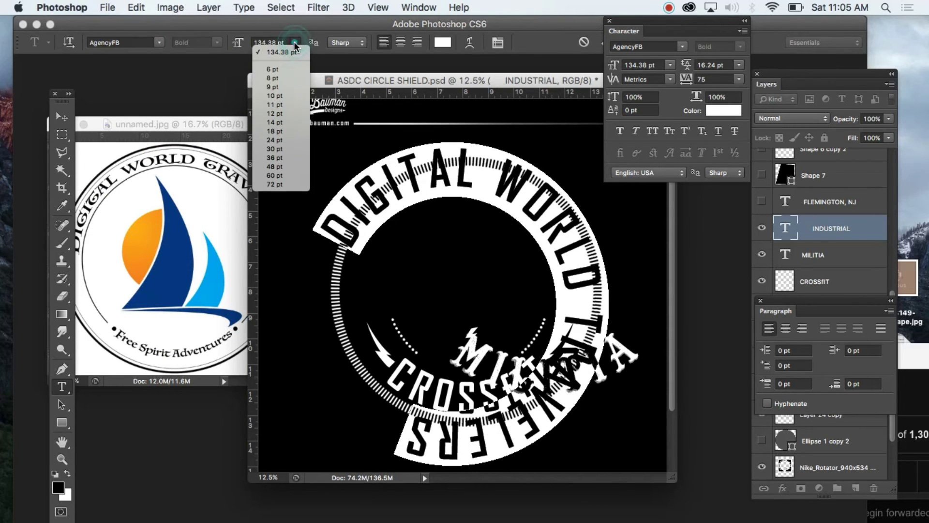
click(278, 186)
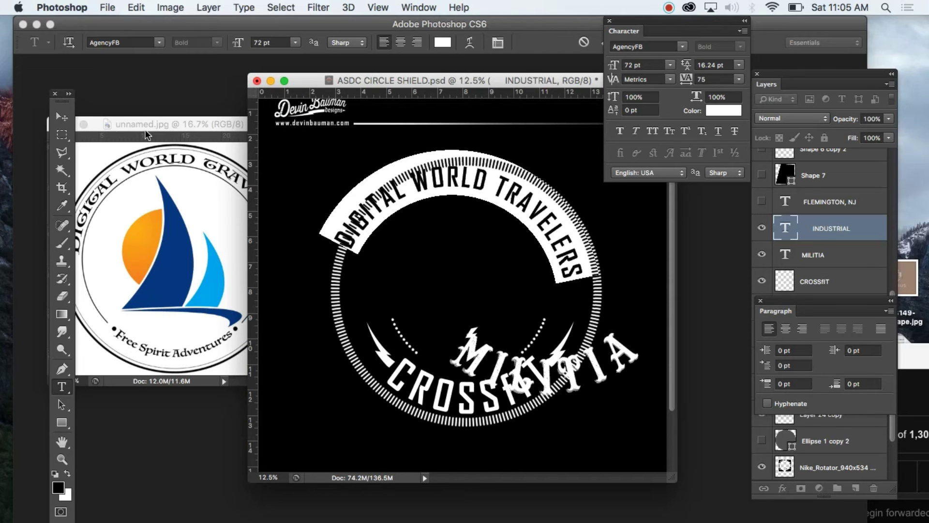
click(62, 116)
drag(541, 219, 550, 227)
Hide the CROSSfIT layer and move the MILITIA text to the bottom centre of the ring.
drag(594, 380, 579, 449)
click(815, 281)
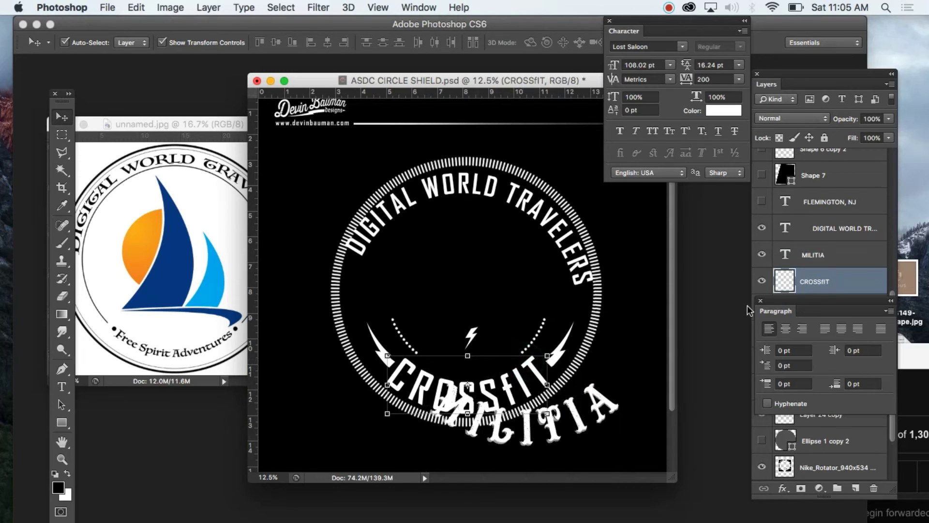
click(762, 282)
click(761, 281)
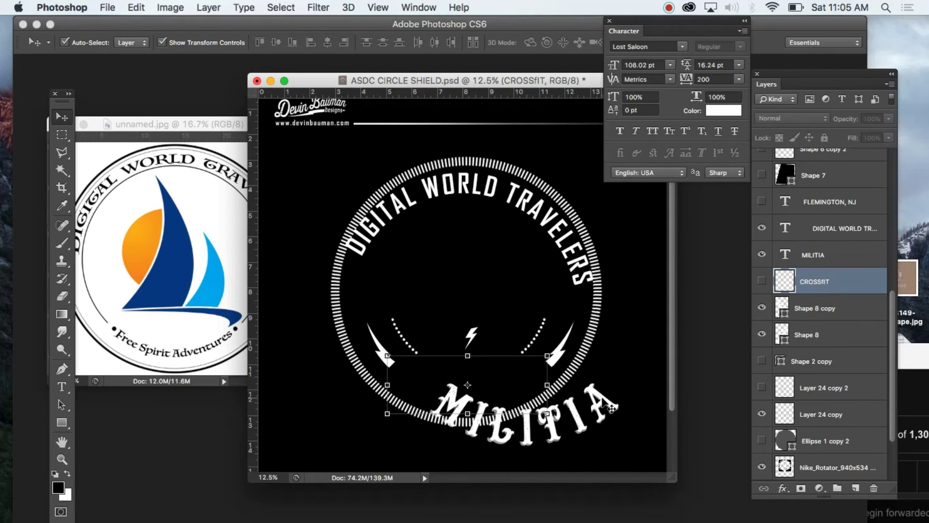
drag(611, 408, 579, 422)
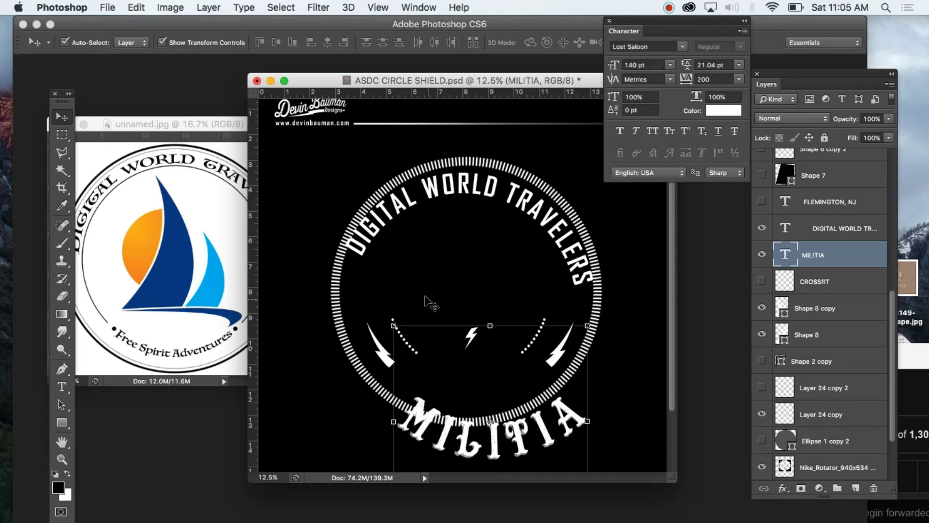
Bring the unnamed.jpg logo document to the front, magnify it to 25% and enlarge its window around the artwork.
click(189, 205)
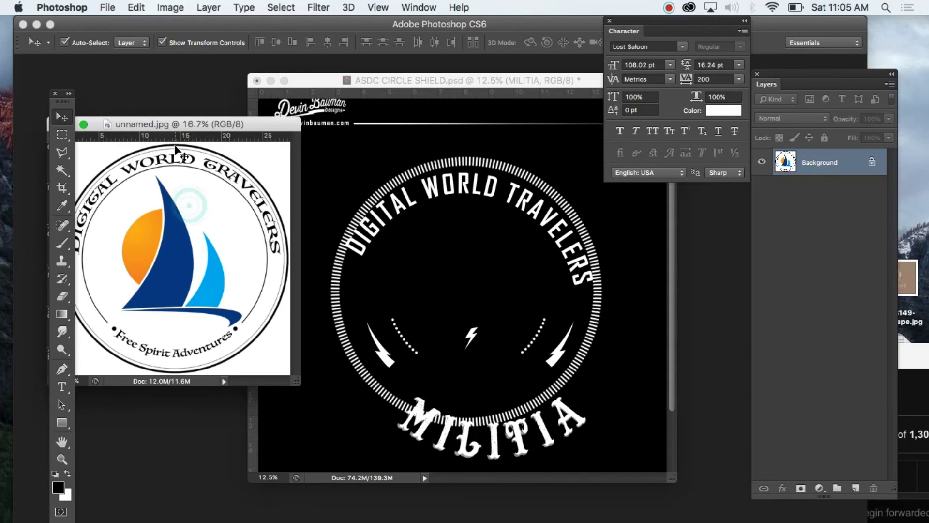
drag(92, 124, 201, 125)
click(258, 202)
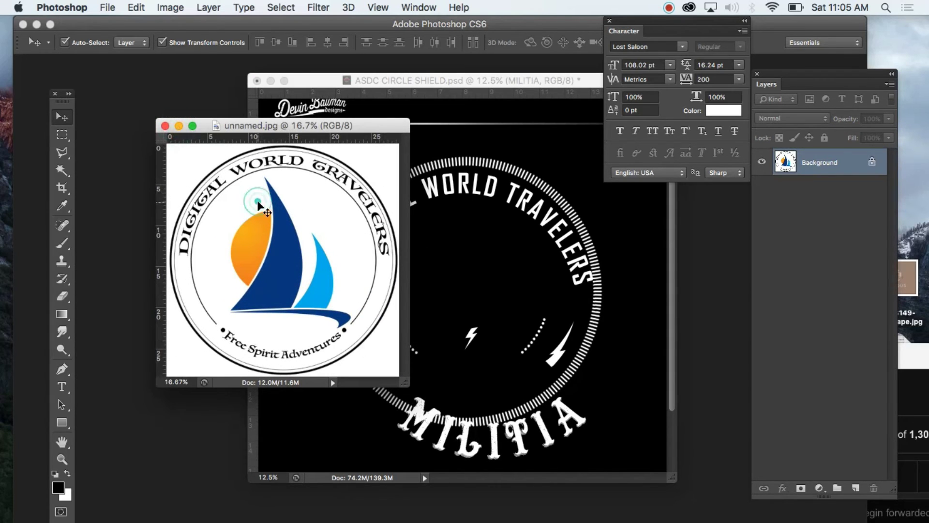
click(62, 459)
click(261, 273)
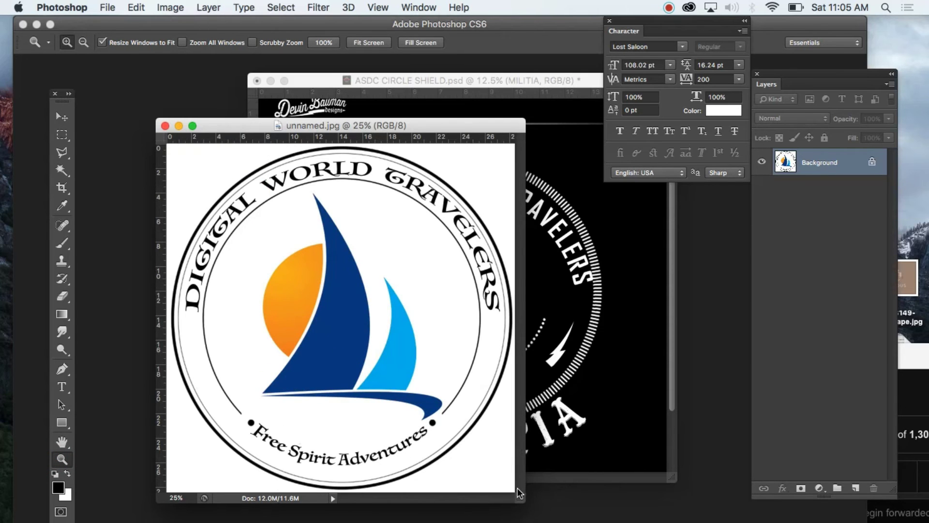
drag(520, 497, 584, 514)
click(62, 116)
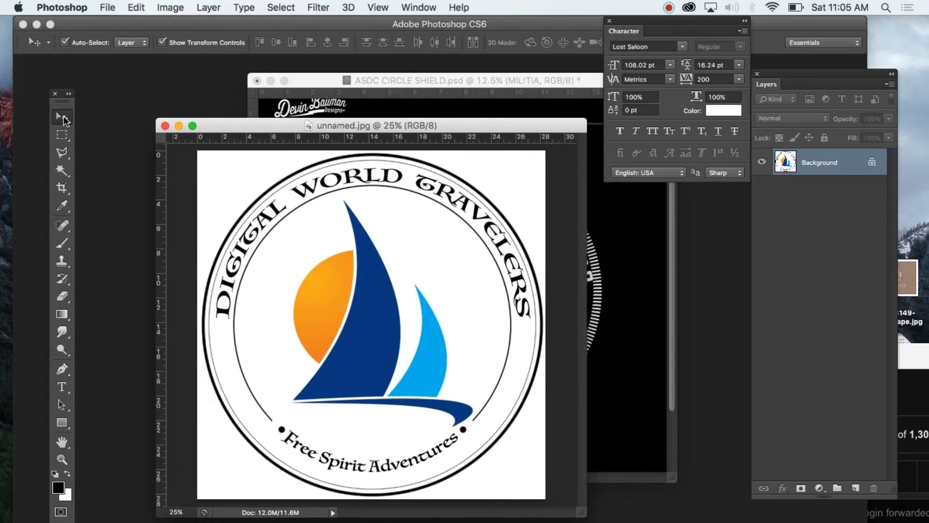
drag(255, 124, 203, 115)
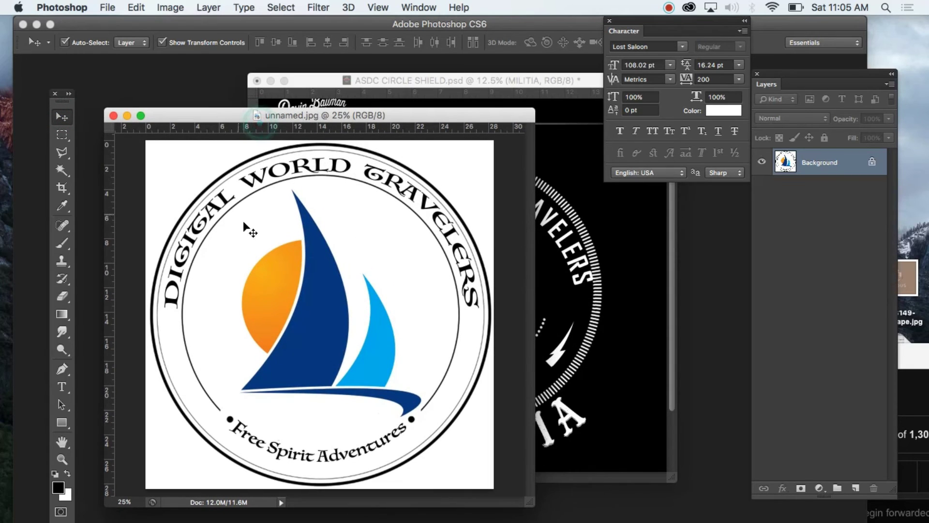
Resample the logo image to a resolution of 300 pixels/inch.
click(169, 8)
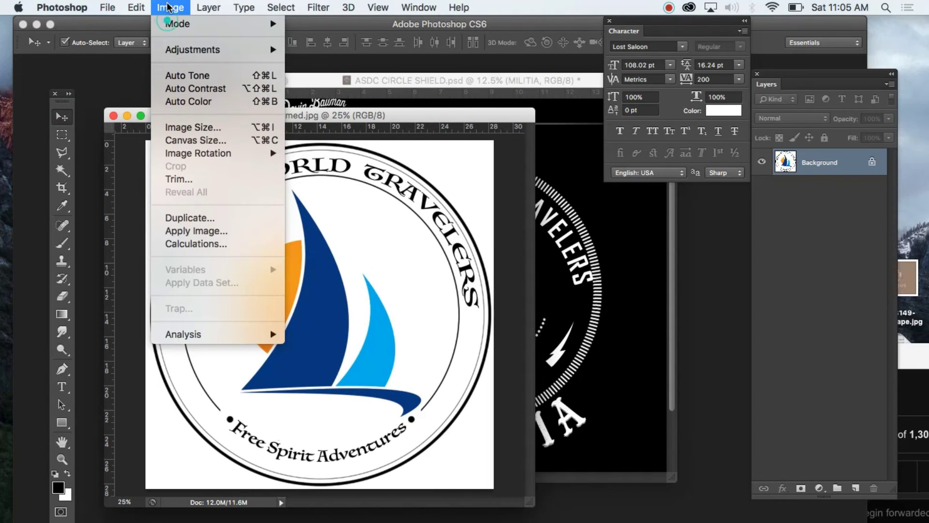
click(195, 128)
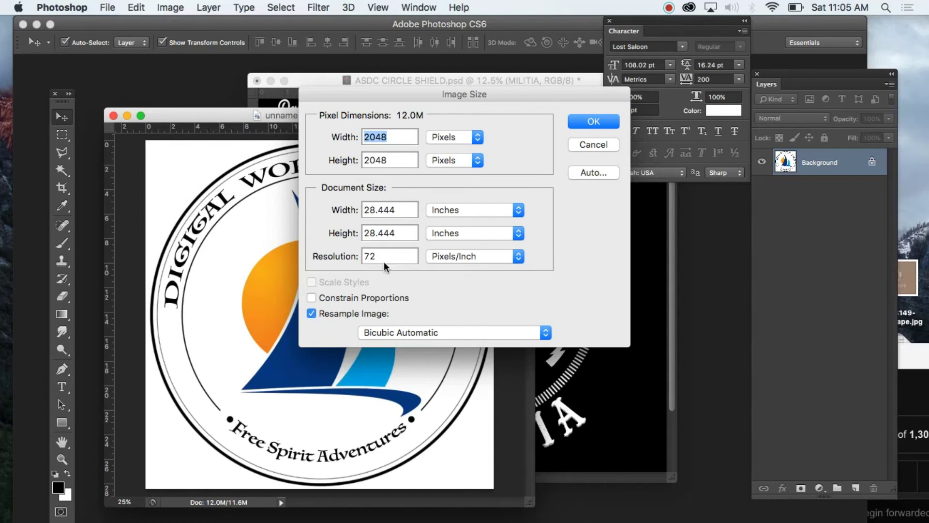
drag(381, 256, 349, 260)
text(300)
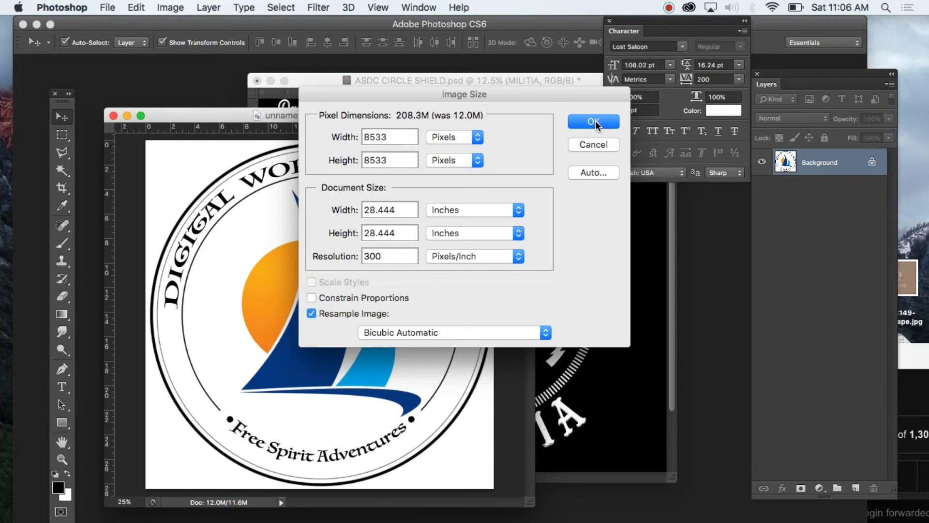
click(595, 121)
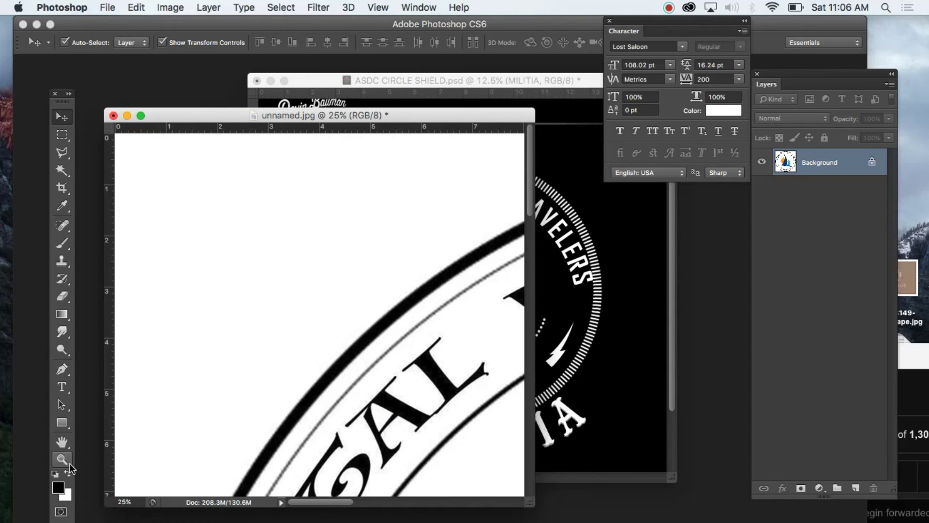
Examine the edges of the resampled logo's rings, lettering and sail up close, then view the whole image at 6.25%.
click(68, 463)
click(62, 117)
scroll(443, 395, down, 5)
scroll(440, 390, down, 10)
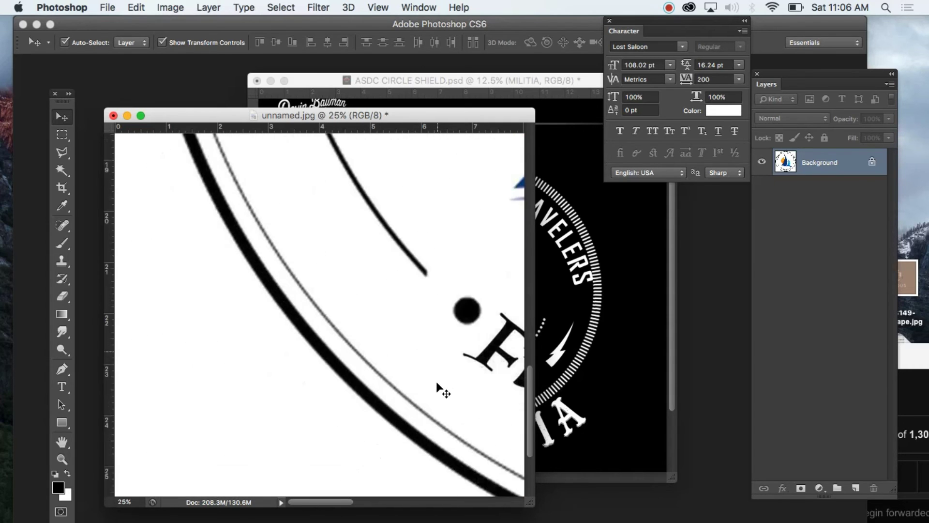
scroll(329, 506, right, 4)
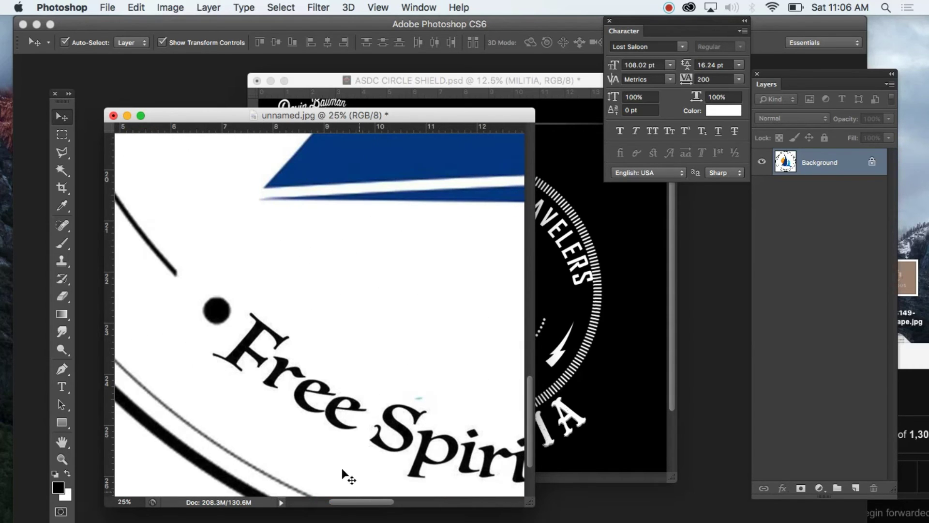
scroll(224, 308, up, 5)
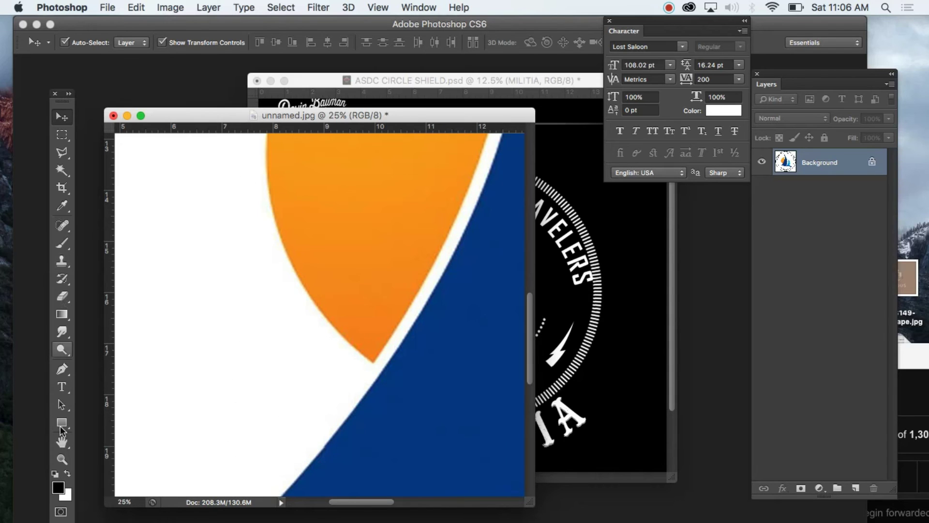
click(62, 460)
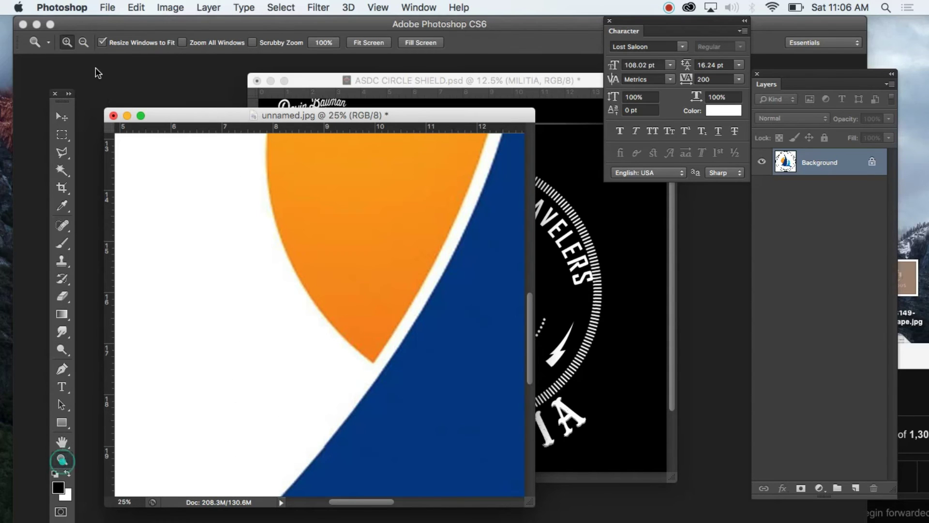
alt+click(259, 264)
alt+click(325, 320)
alt+click(344, 272)
alt+click(344, 272)
alt+click(345, 272)
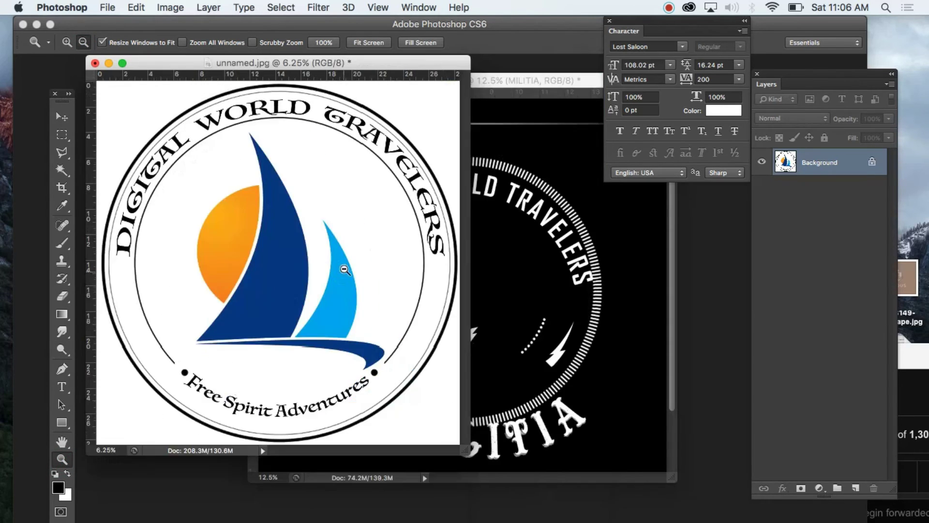
Apply a legacy Brightness/Contrast adjustment to the logo with brightness about 10 and slightly raised contrast.
click(62, 116)
click(170, 8)
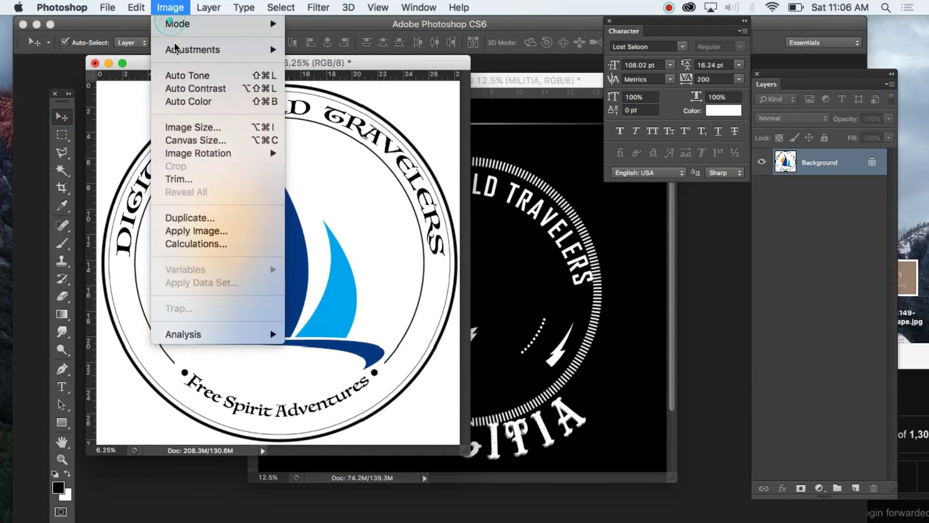
mouse_move(203, 49)
click(315, 50)
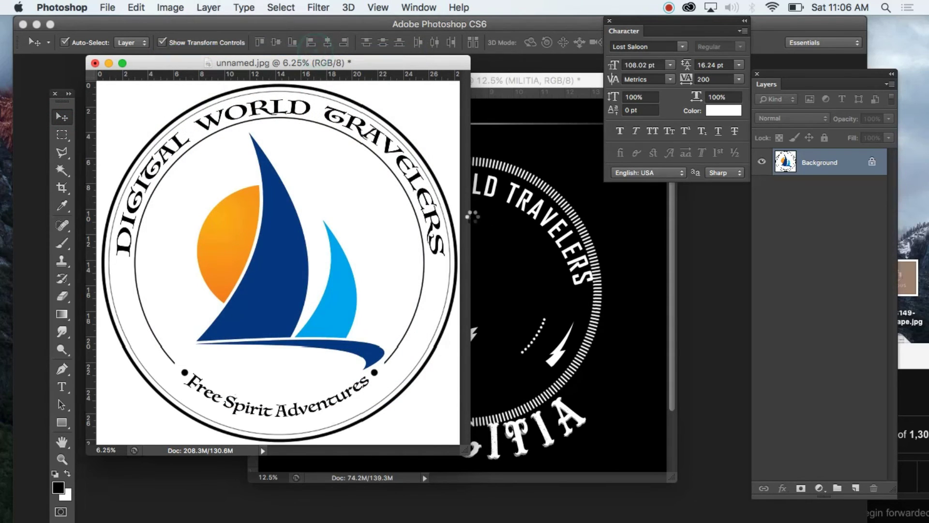
click(550, 150)
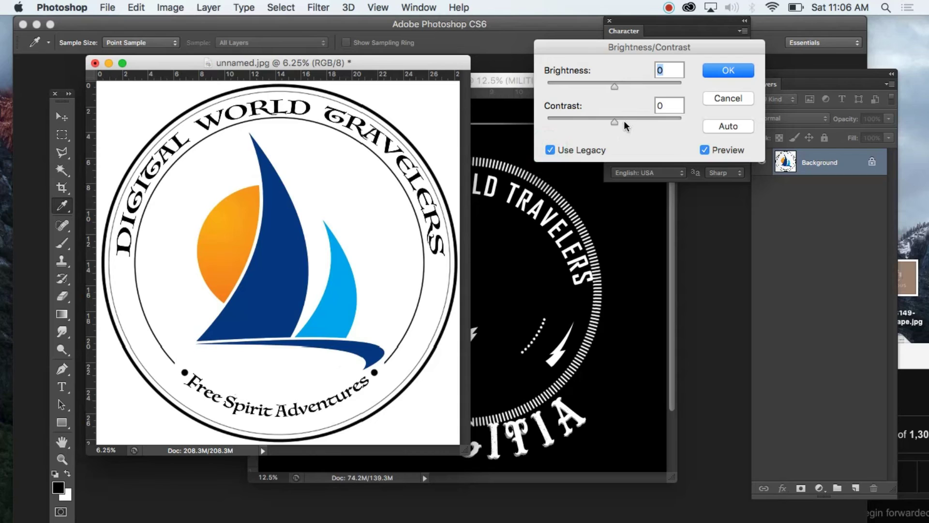
click(625, 122)
click(623, 85)
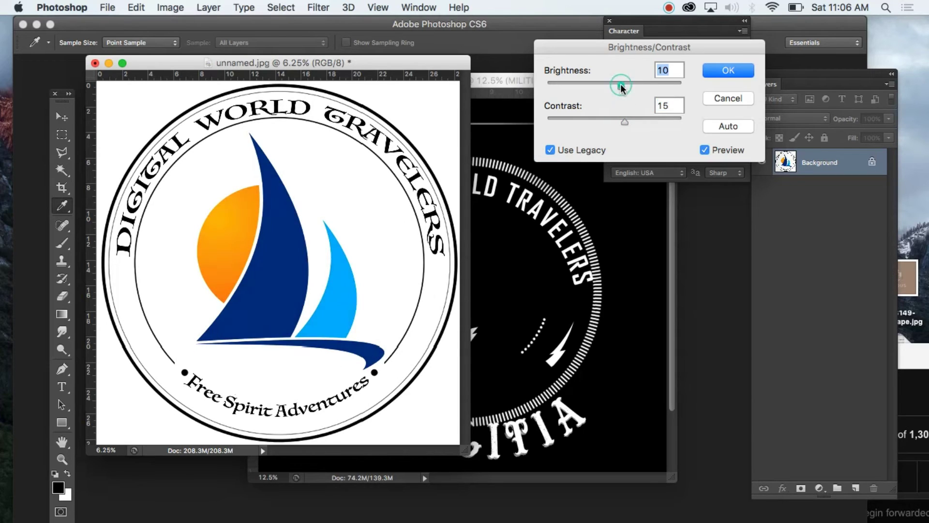
click(626, 121)
click(728, 71)
key(v)
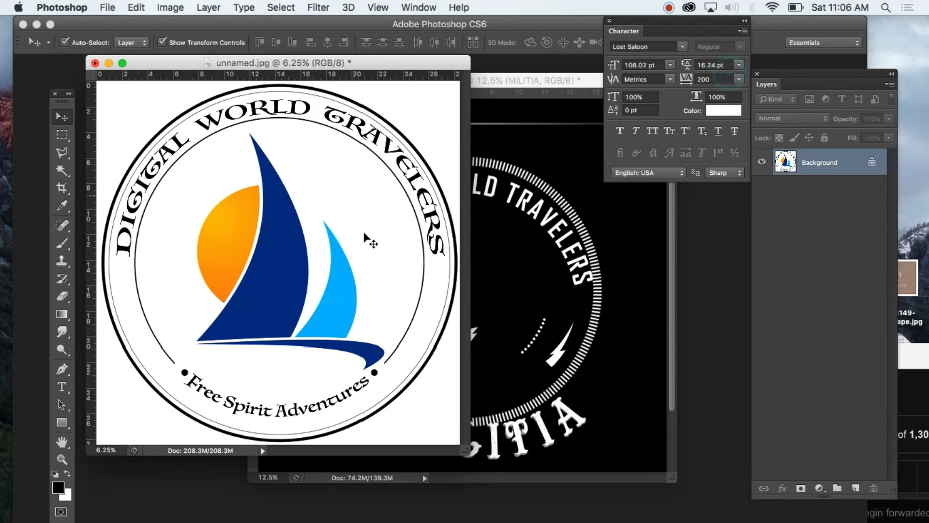
Select the entire logo canvas, cut it from the background and paste it onto its own layer.
drag(466, 453, 539, 485)
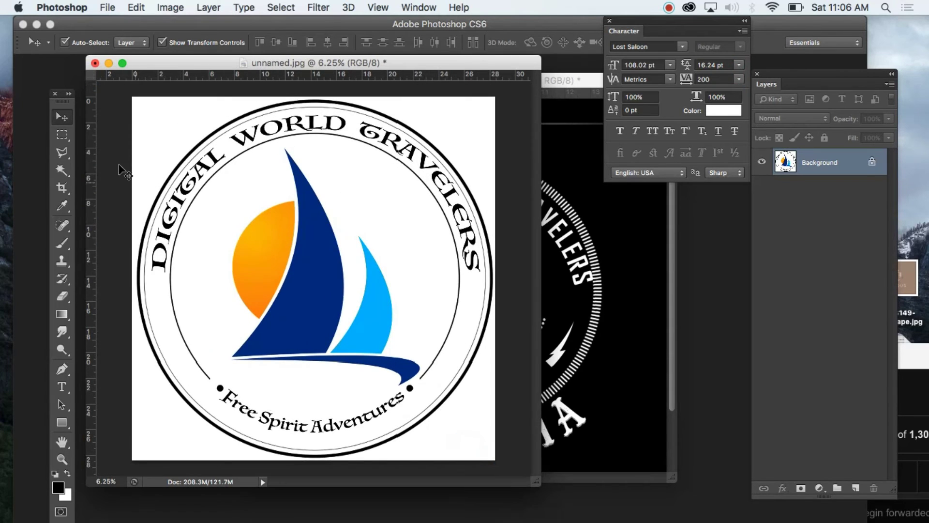
click(60, 139)
click(280, 8)
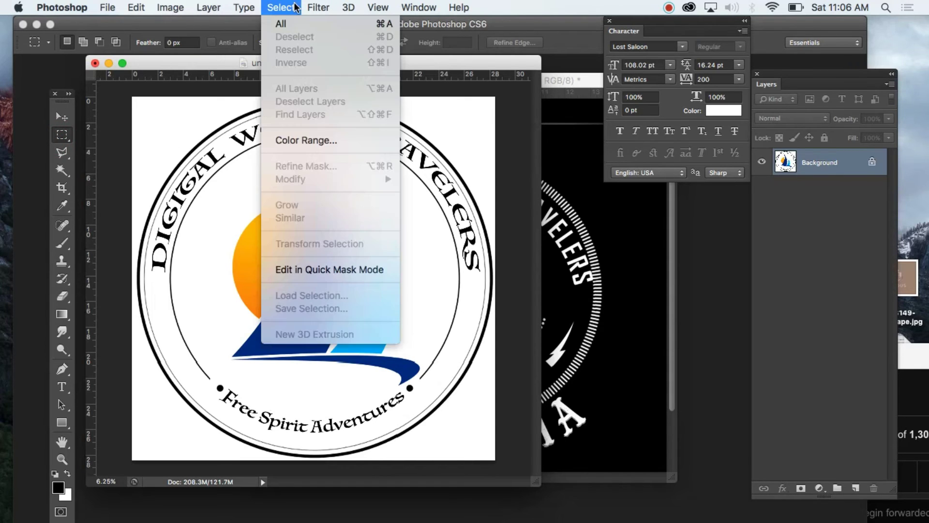
click(281, 23)
click(136, 7)
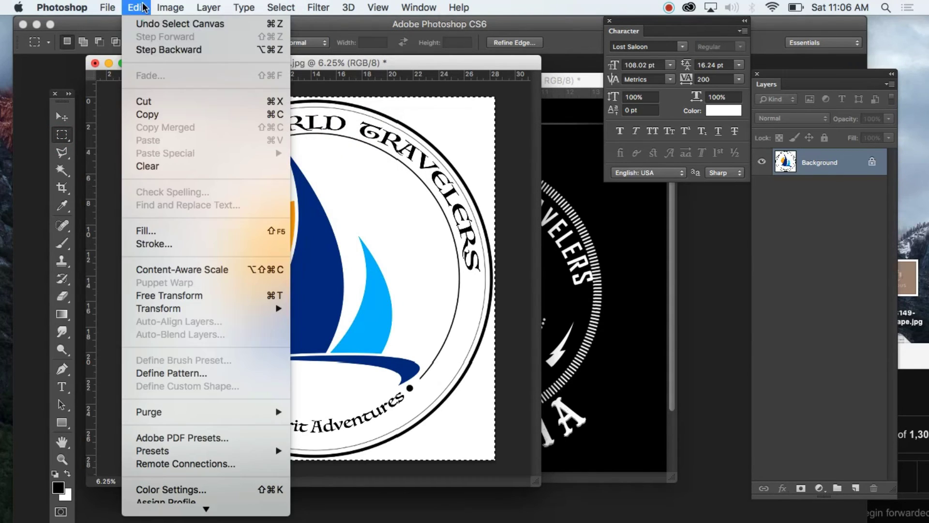
click(149, 101)
click(136, 7)
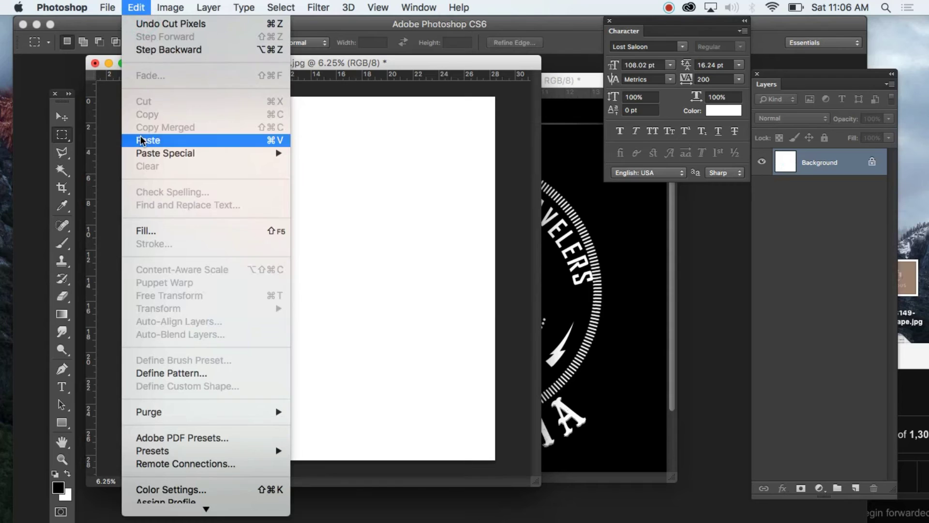
click(143, 140)
Scale the pasted logo layer down proportionally to 74.75%, centre it on the canvas and apply the transformation.
click(62, 117)
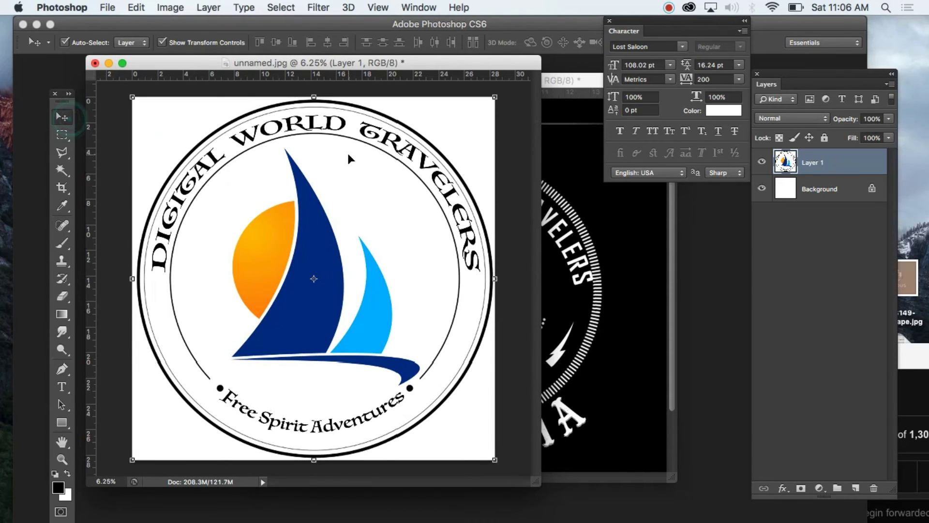
drag(130, 98, 171, 136)
drag(494, 135, 430, 183)
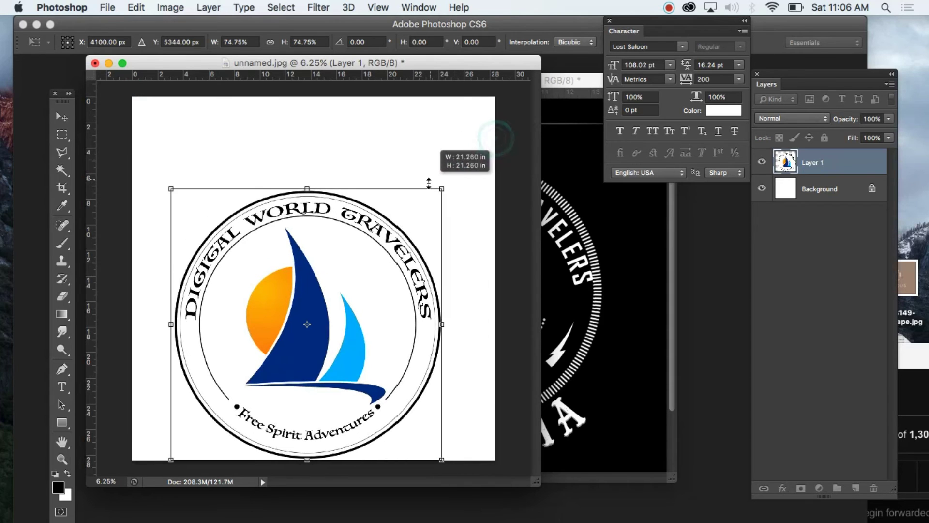
drag(386, 274, 390, 227)
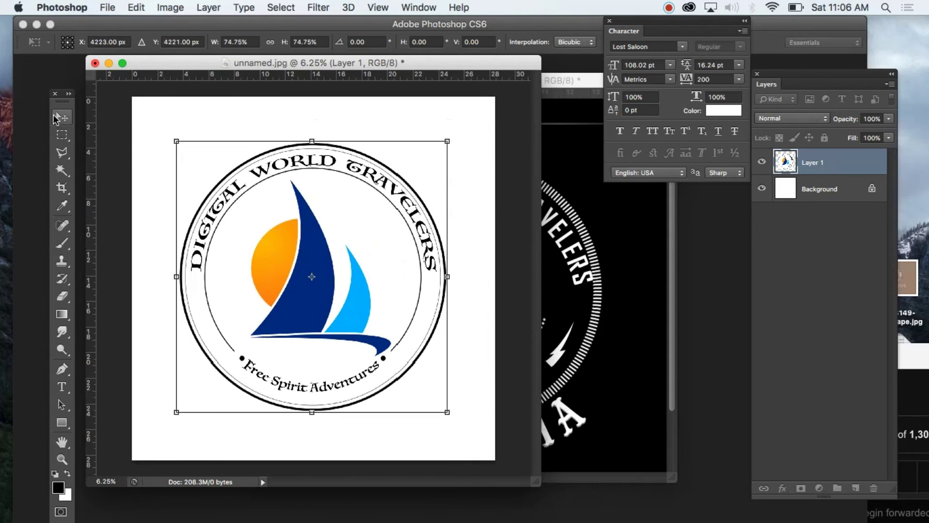
click(62, 117)
click(573, 204)
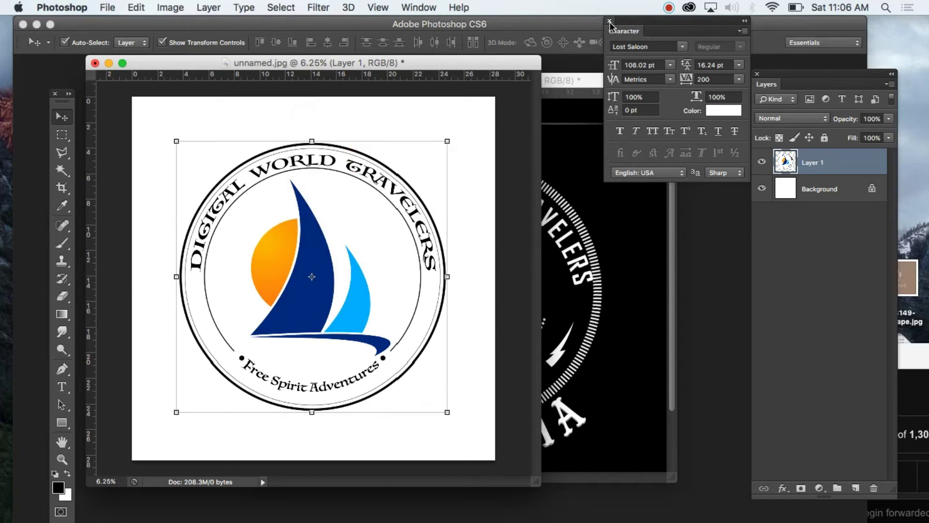
Place the Layers panel beside the logo with the Character panel out of the way, and hide the Background layer.
drag(620, 24, 777, 293)
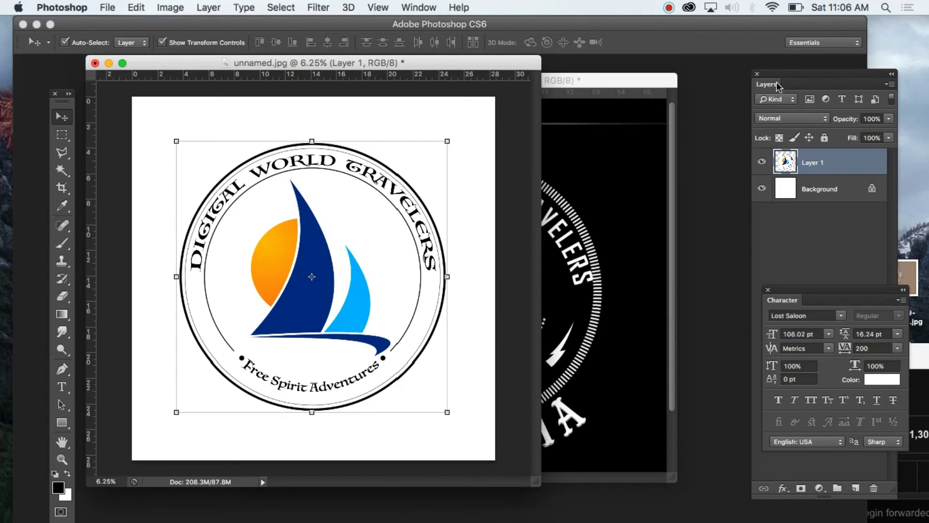
drag(779, 86, 609, 68)
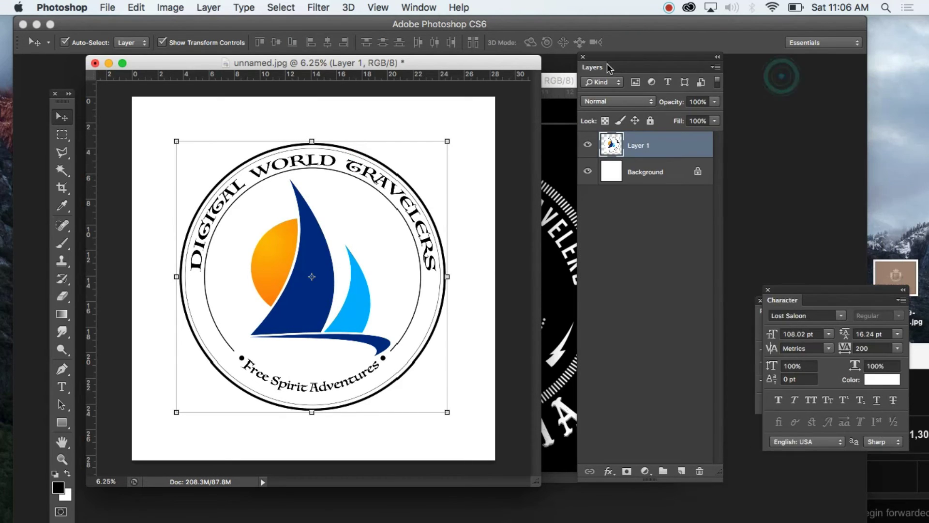
click(587, 145)
click(587, 145)
click(588, 172)
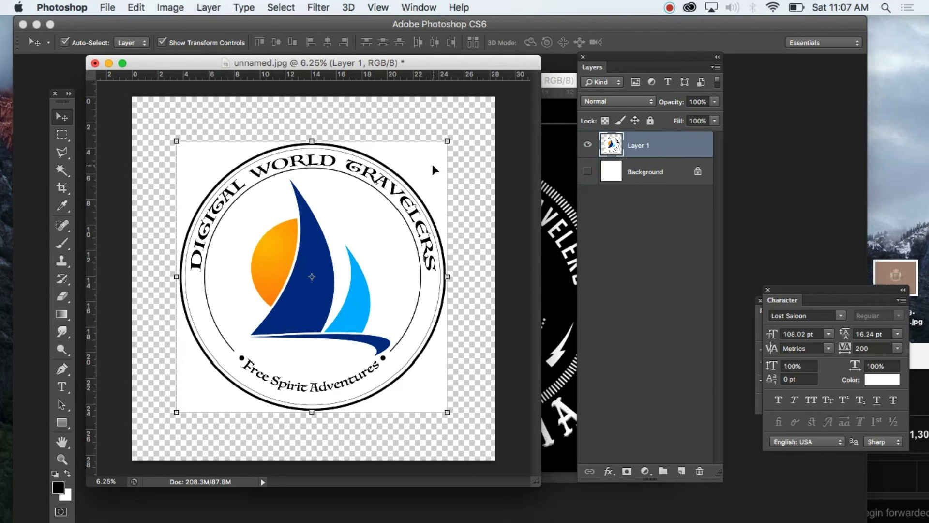
Nudge the logo right and cut out its white areas, selected with the Magic Wand at tolerance 2 and extended to similar pixels.
drag(396, 214, 400, 214)
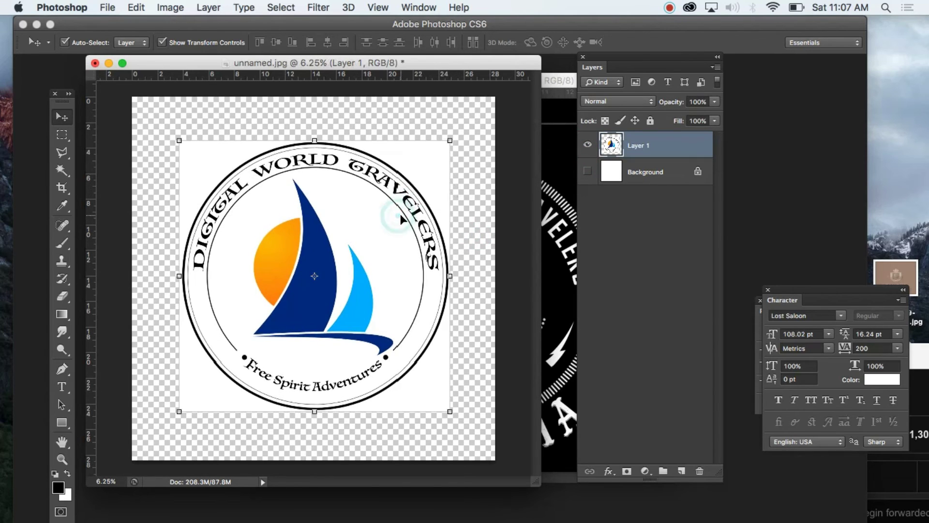
click(62, 459)
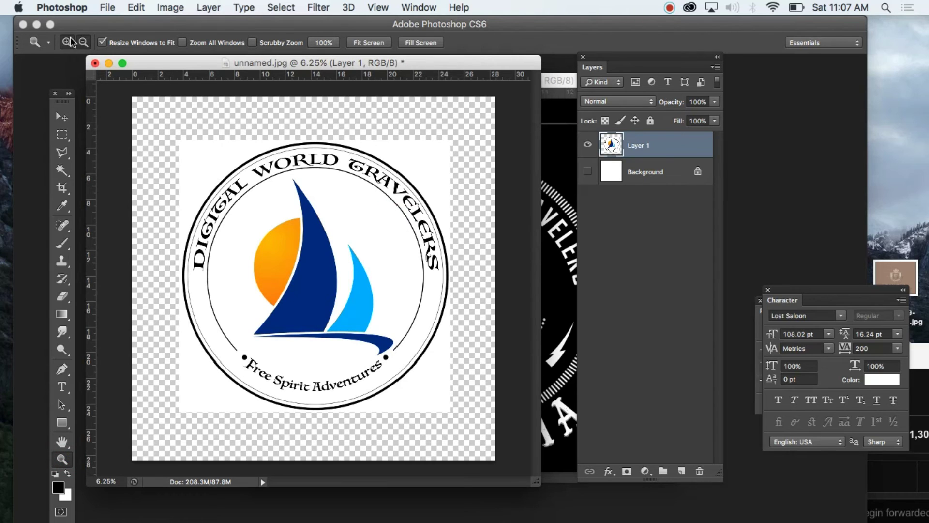
click(376, 185)
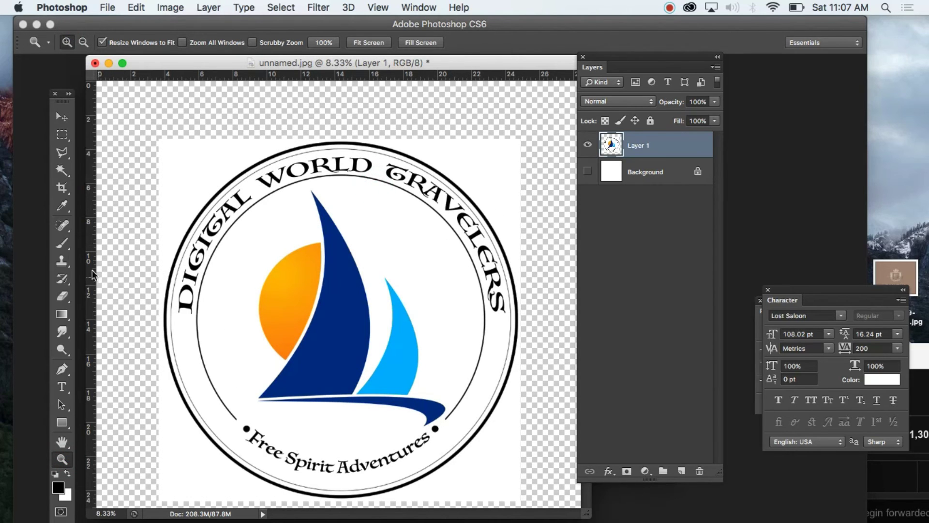
click(62, 171)
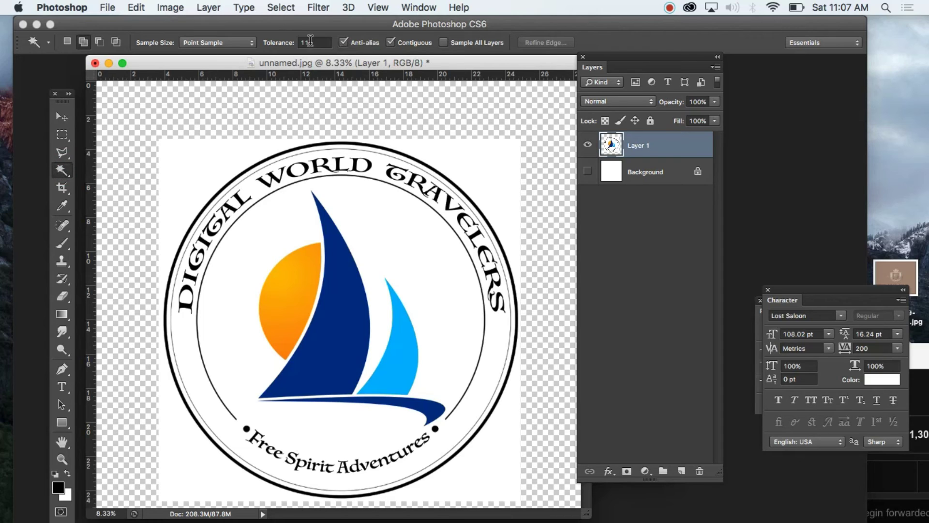
click(310, 40)
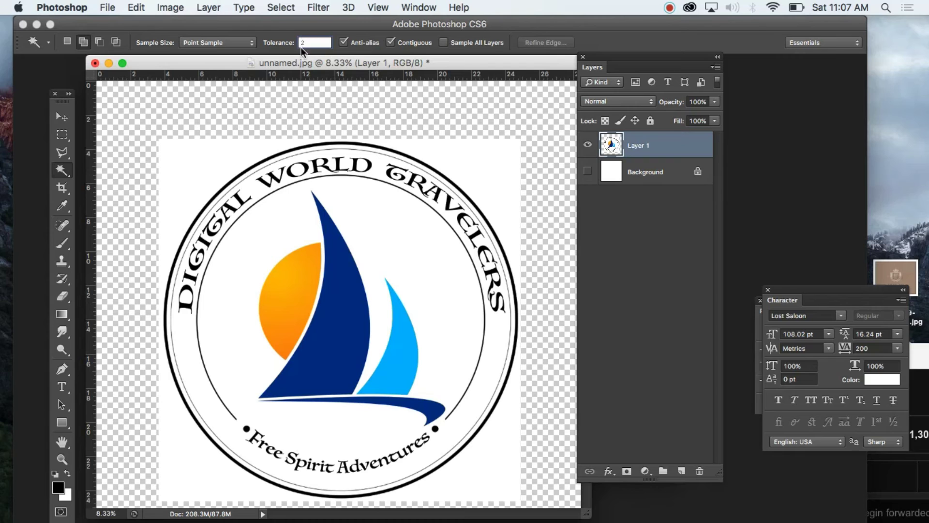
click(213, 160)
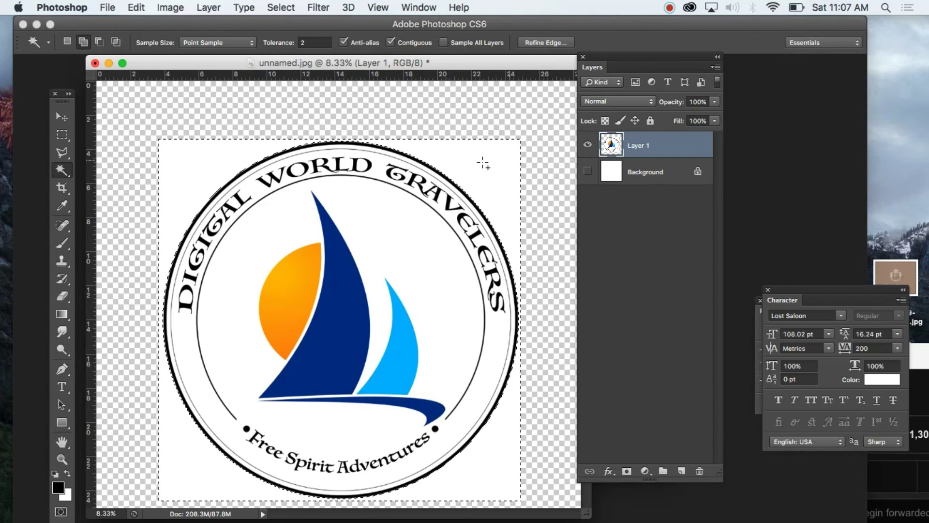
click(287, 6)
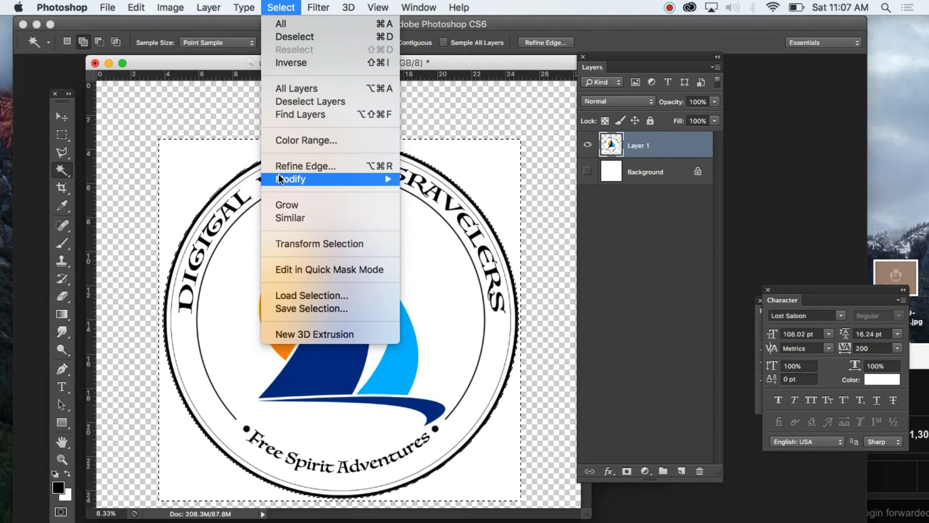
click(288, 218)
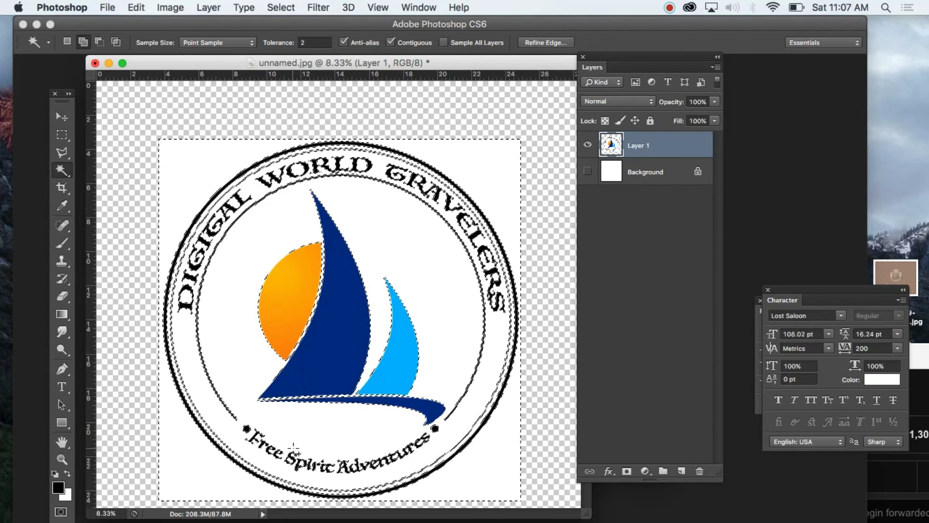
click(137, 8)
click(151, 100)
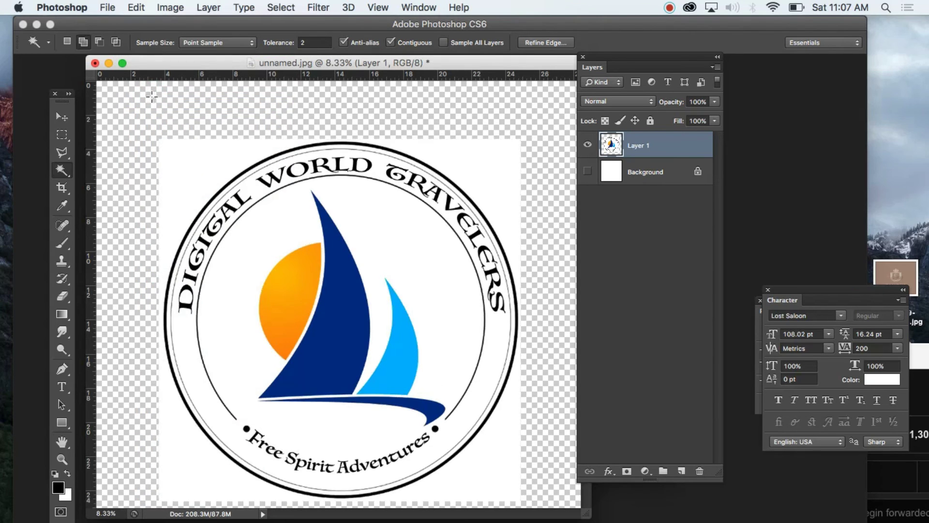
Move the logo up on the canvas and check it against the Background layer, leaving that layer hidden.
click(62, 116)
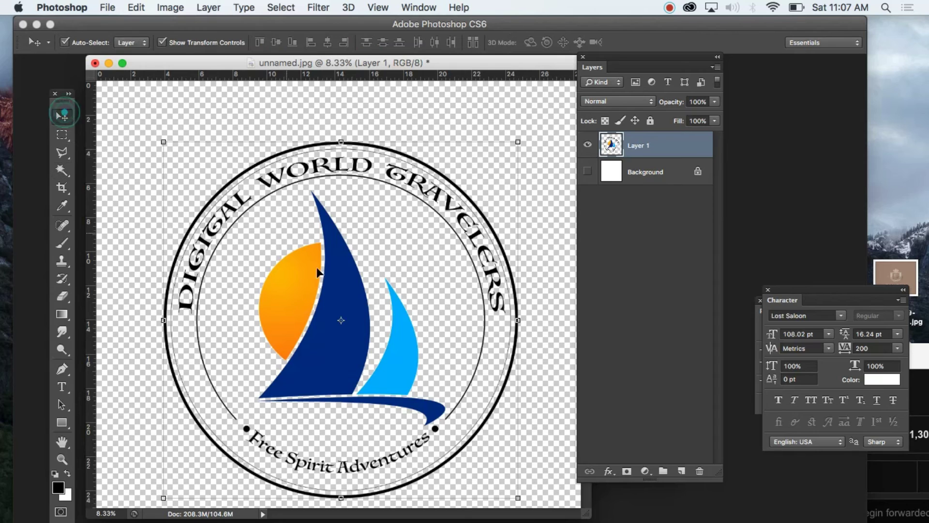
drag(331, 267, 329, 239)
click(587, 170)
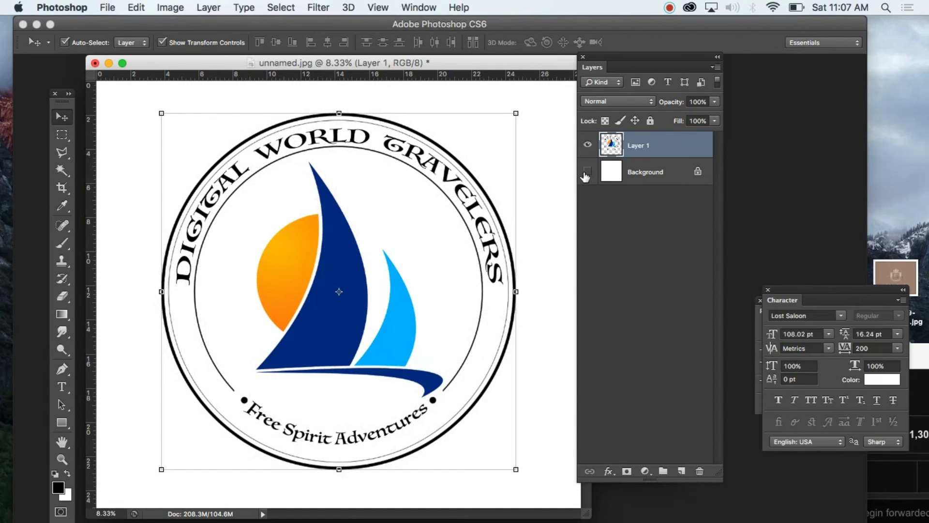
click(588, 171)
Save the layered logo to the Desktop in Photoshop format as GWT LOGO1.
click(107, 7)
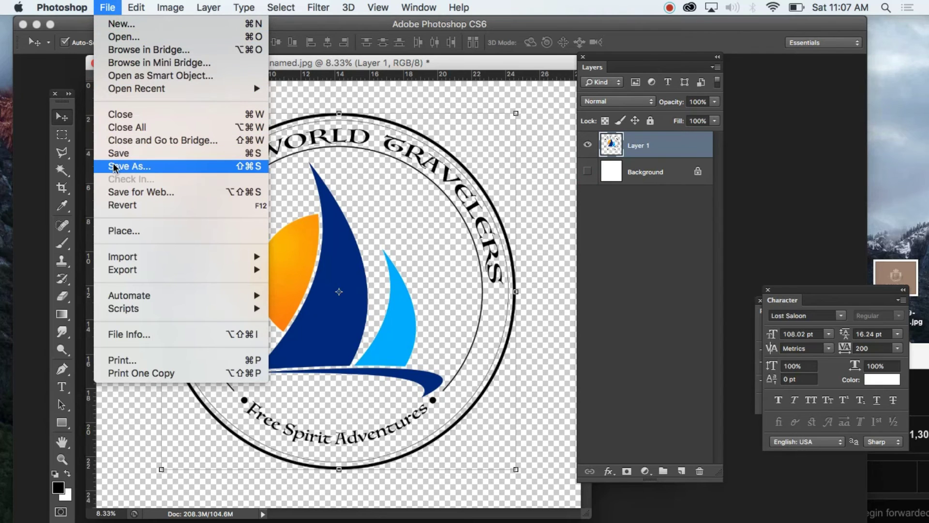
click(145, 168)
drag(342, 85, 235, 169)
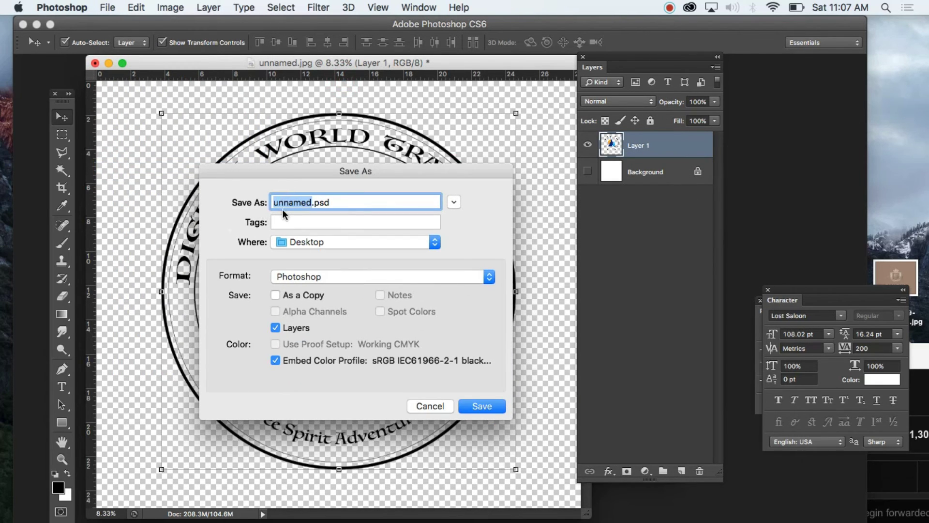
text(GWT LOGO1)
click(487, 406)
click(638, 258)
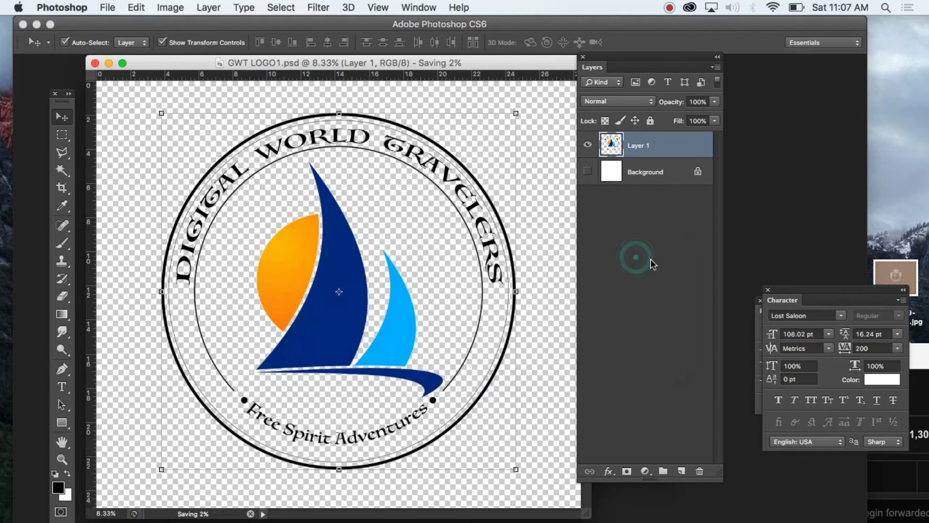
Save a PNG copy of GWT LOGO1 to the Desktop with Smallest / Slow compression and no interlacing.
click(115, 7)
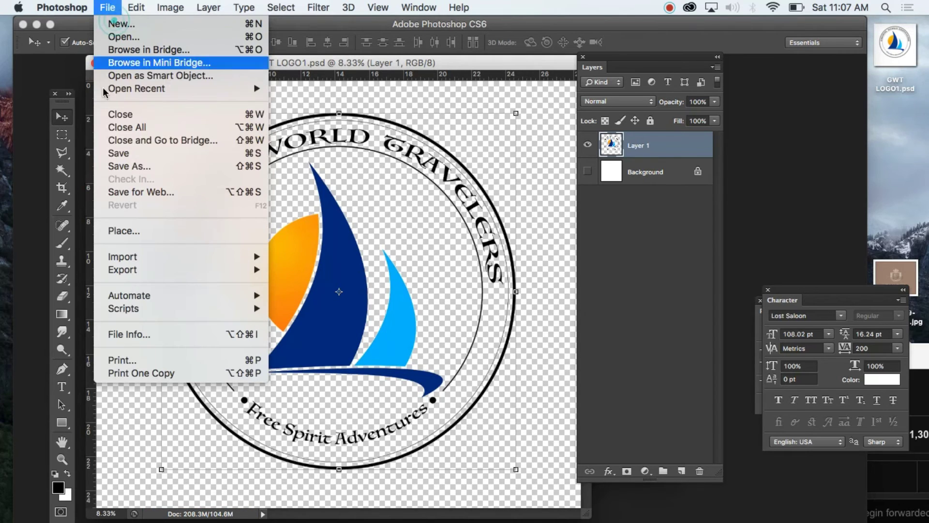
click(118, 164)
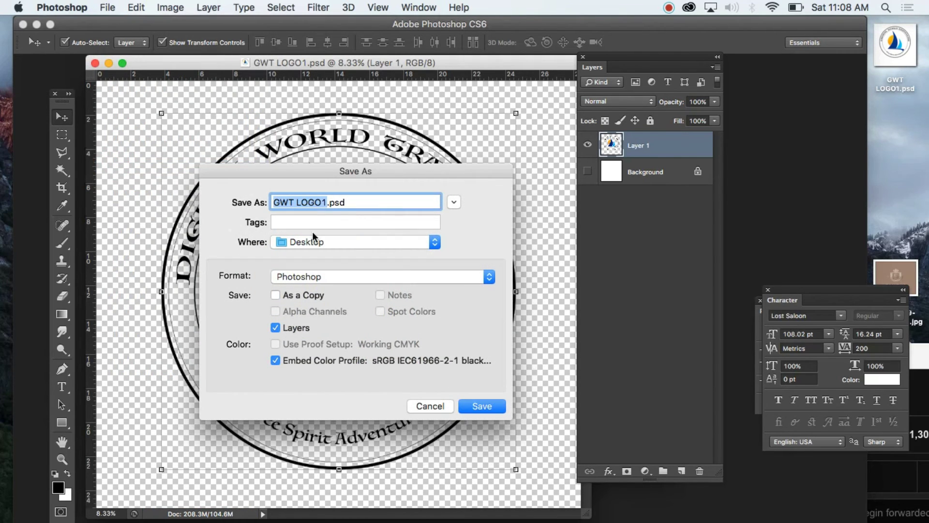
click(489, 278)
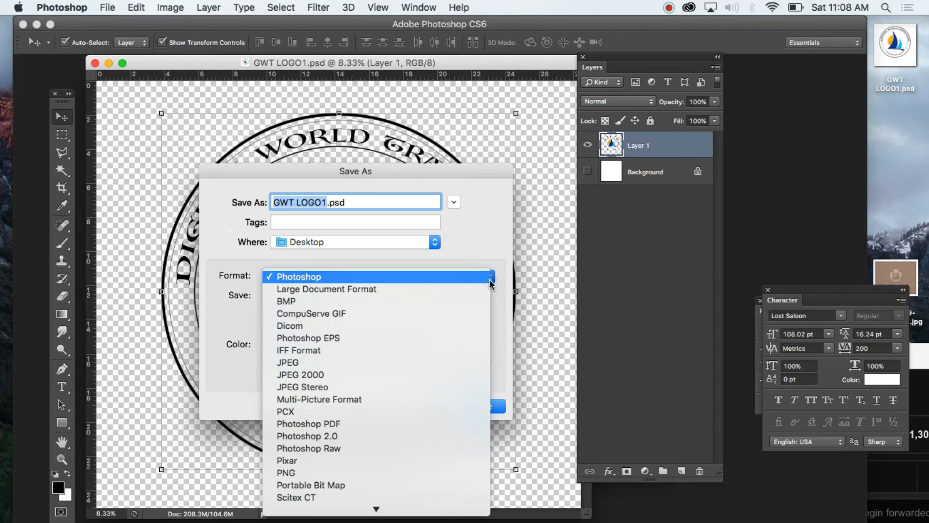
mouse_move(297, 513)
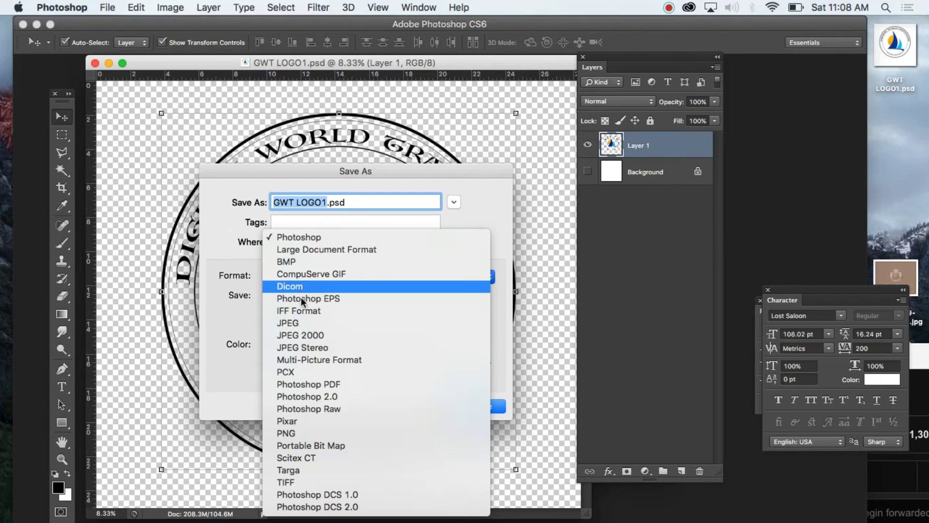
click(293, 434)
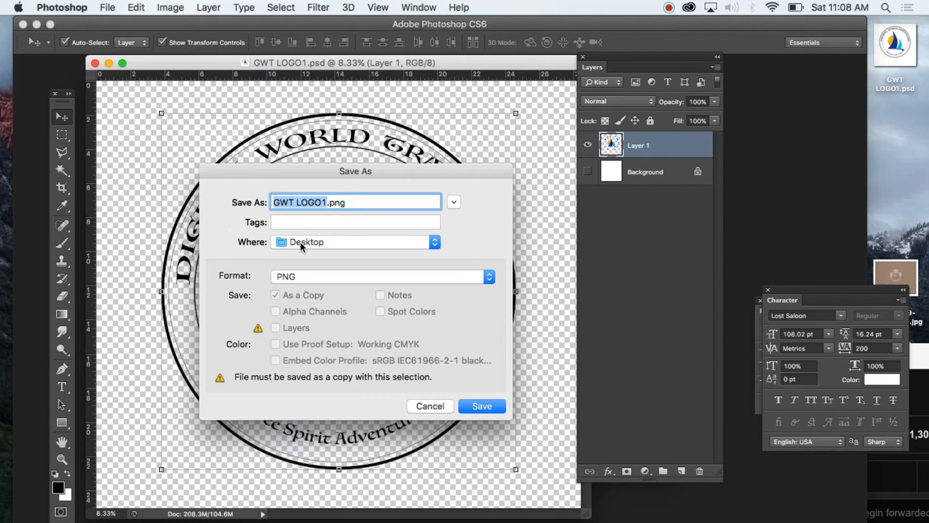
click(491, 411)
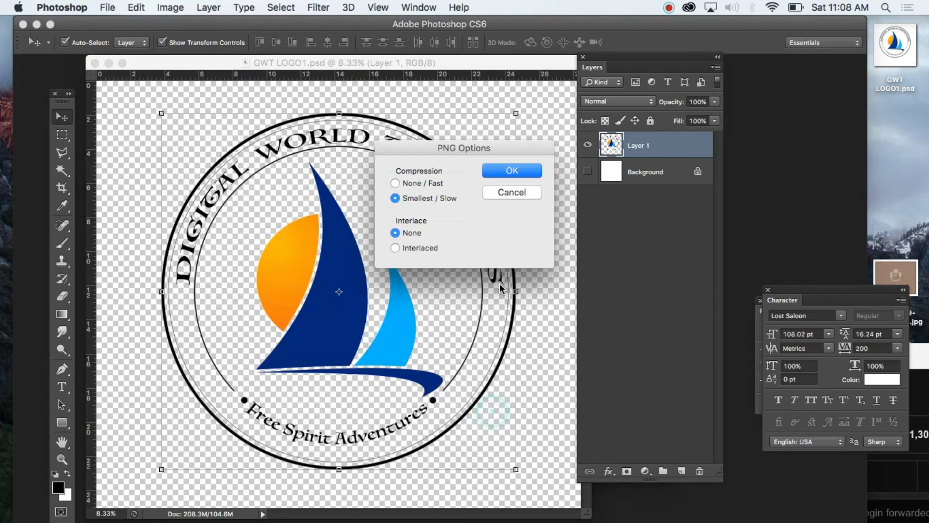
click(523, 173)
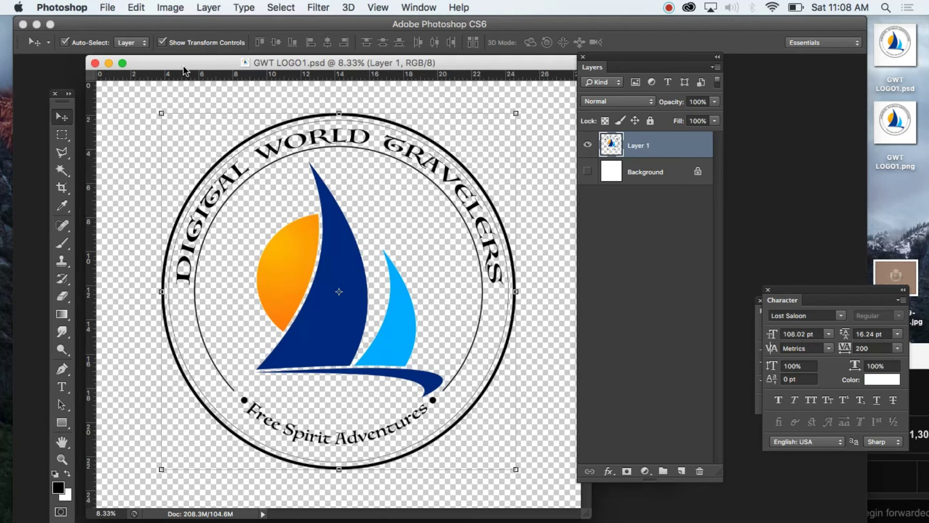
Arrange the logo document at 5% zoom beside ASDC CIRCLE SHIELD.psd, with the Layers panel clear of both designs.
drag(161, 68, 153, 69)
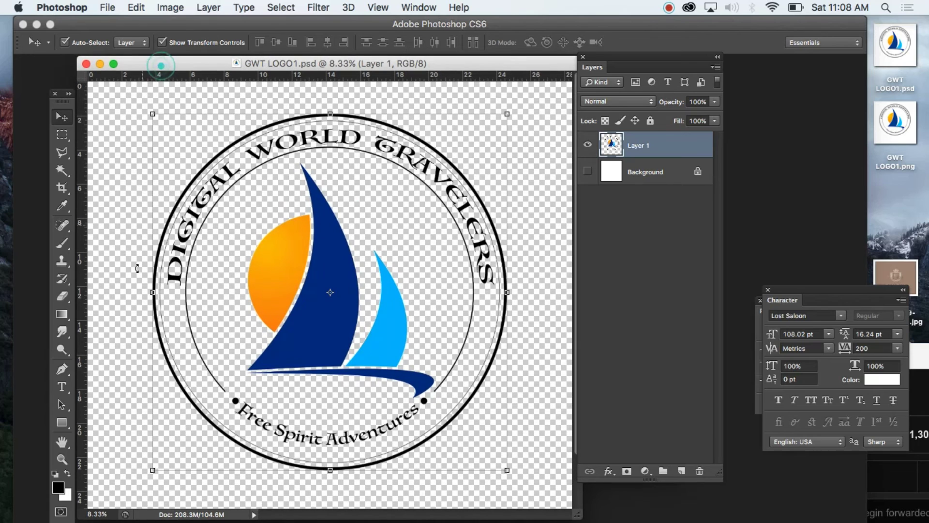
click(62, 458)
click(261, 219)
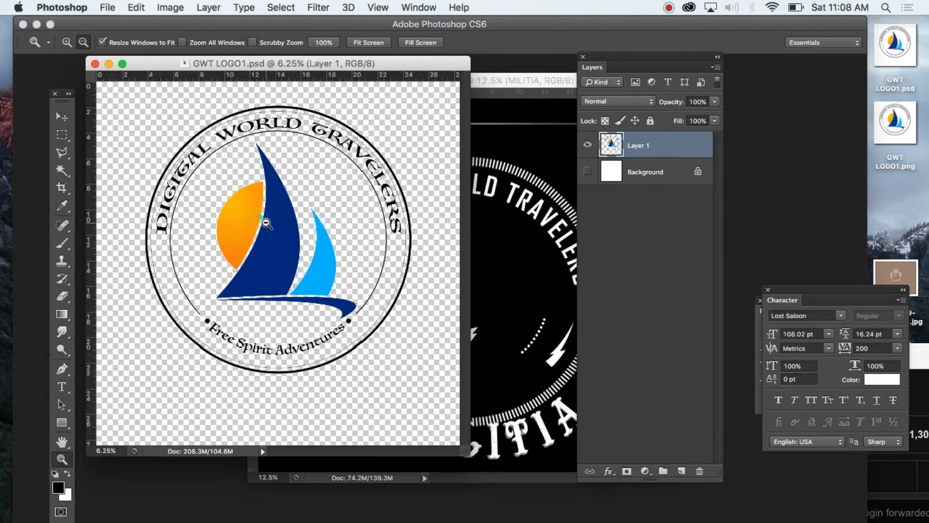
click(264, 220)
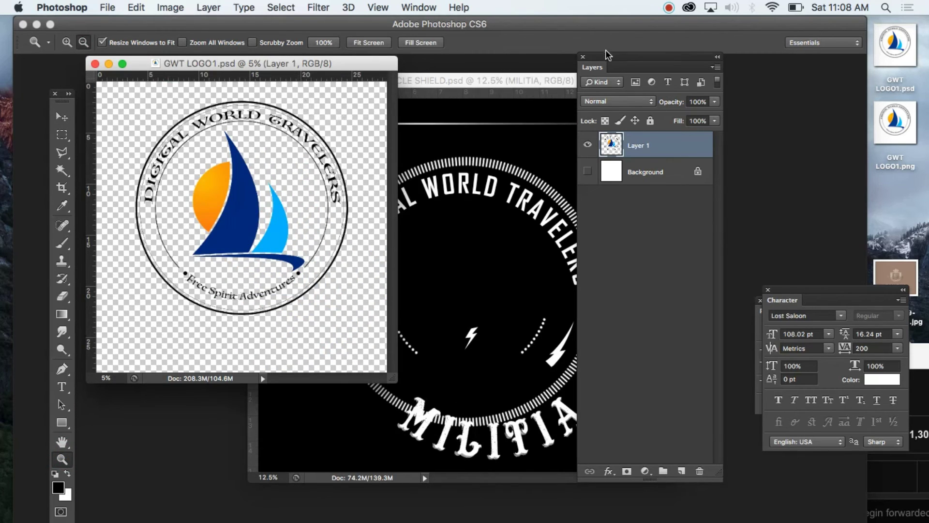
drag(608, 55, 751, 62)
click(452, 78)
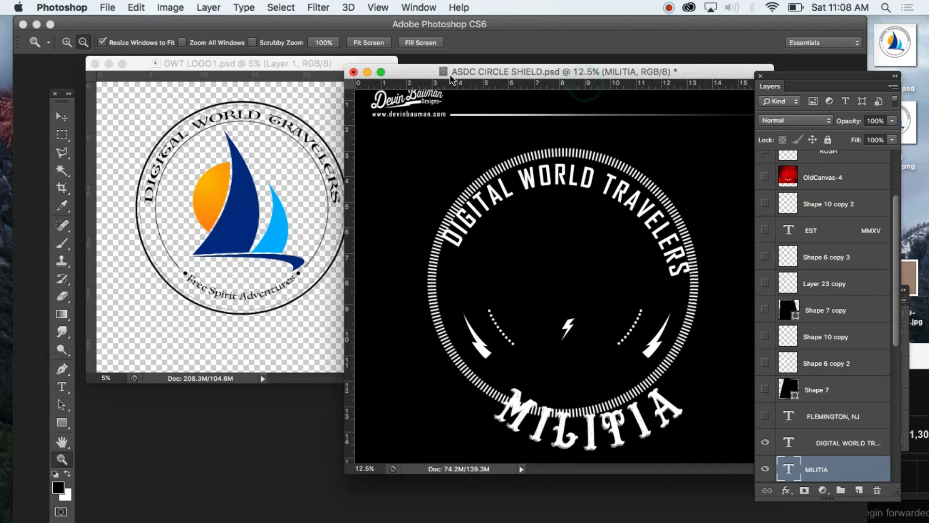
drag(321, 64, 272, 68)
drag(268, 101, 267, 100)
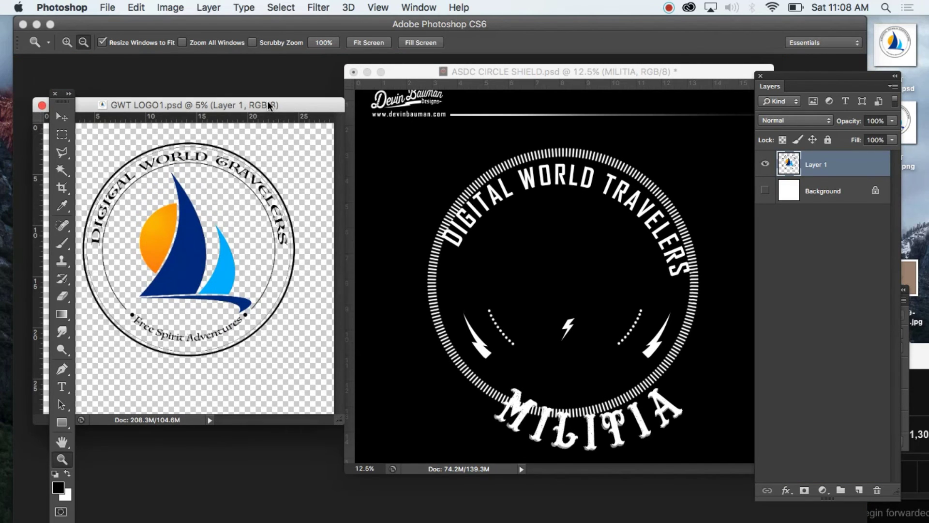
Scale the shield's arched DIGITAL WORLD TRAVELERS text down to about 92.9%, position it inside the ring and apply the transformation.
click(60, 117)
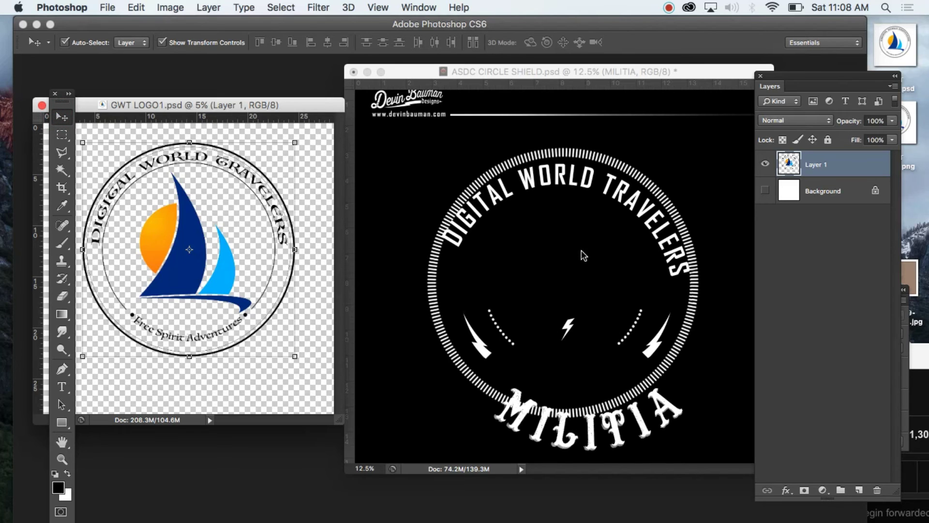
click(510, 204)
drag(510, 204, 512, 200)
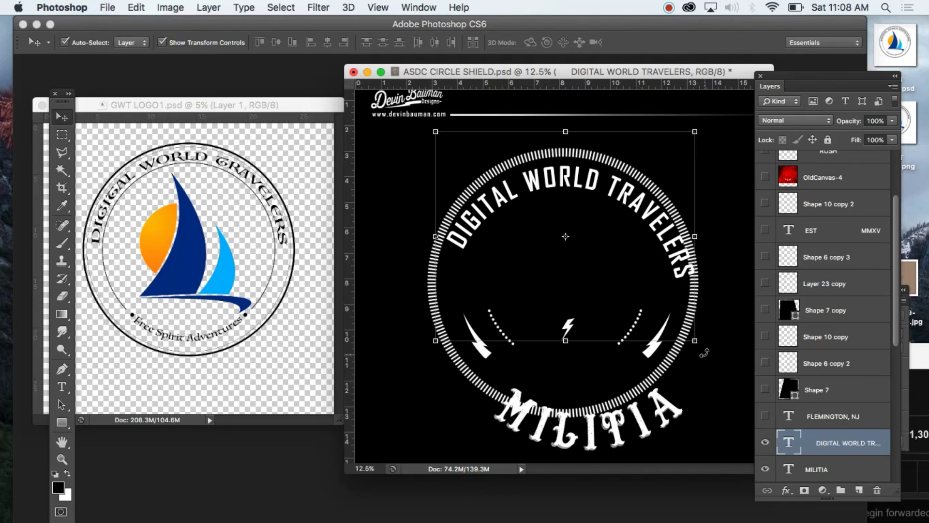
key(super+t)
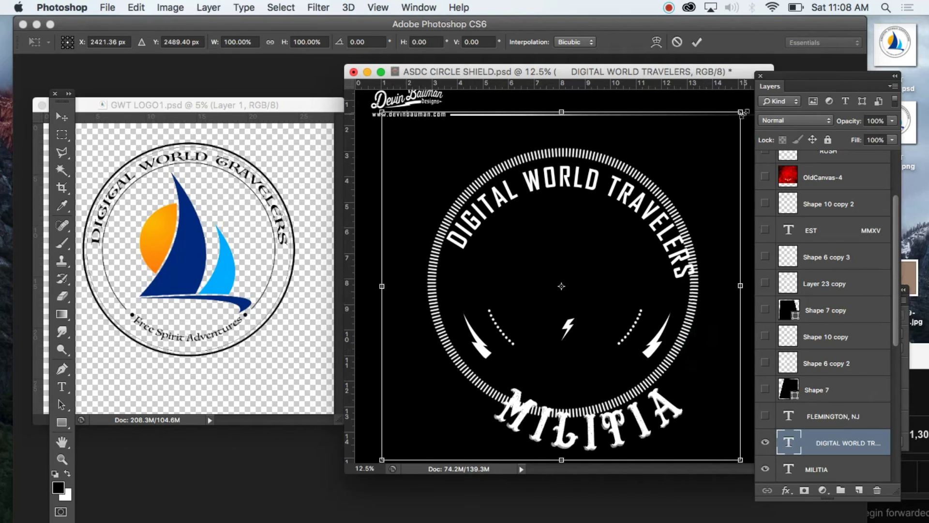
drag(740, 112, 705, 146)
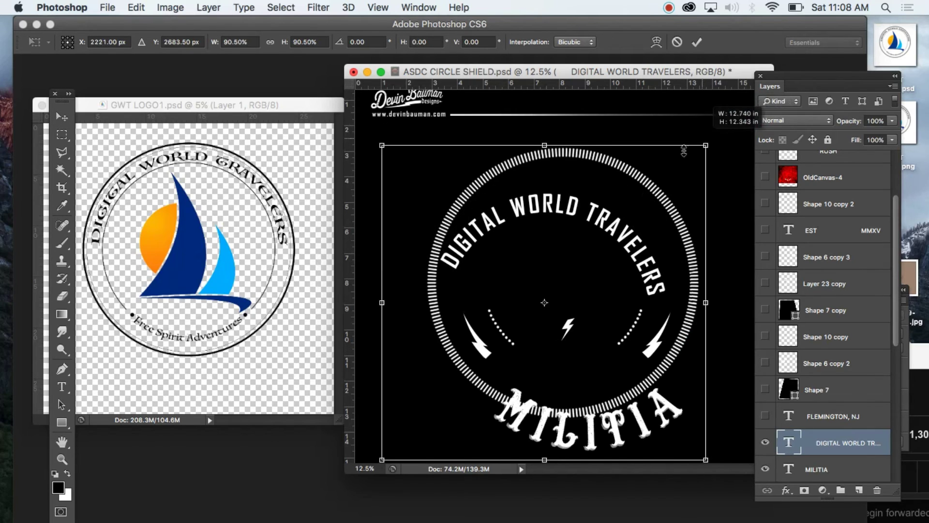
drag(590, 210, 603, 181)
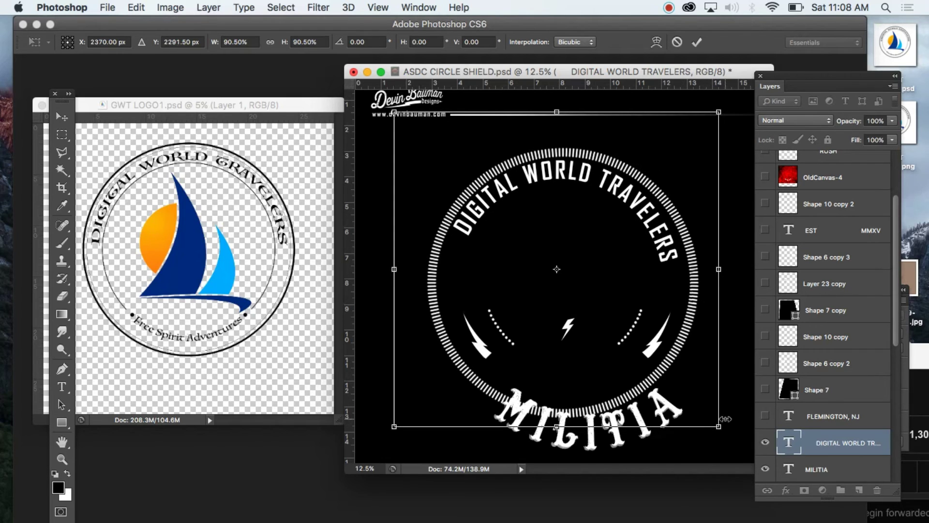
mouse_move(722, 427)
mouse_down()
mouse_move(750, 443)
mouse_move(728, 419)
mouse_up()
key(shift+Left)
key(shift+Left)
key(shift+Left)
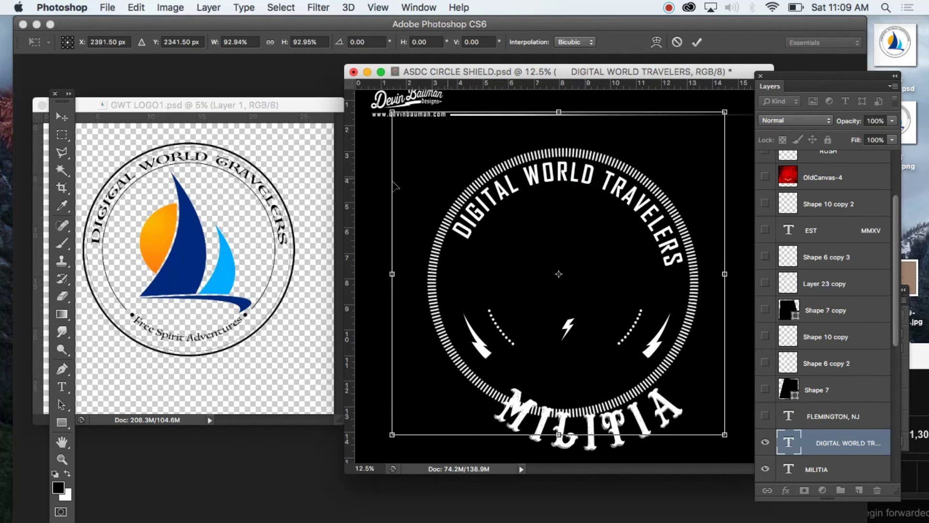
click(61, 116)
click(567, 197)
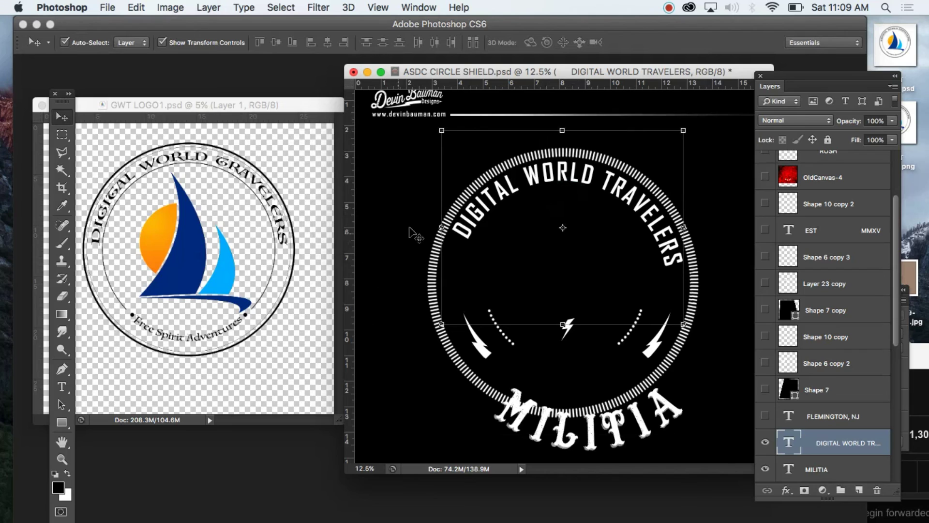
Remove several leading spaces from the shield's arched DIGITAL WORLD TRAVELERS text to shift it counterclockwise along its path.
click(61, 386)
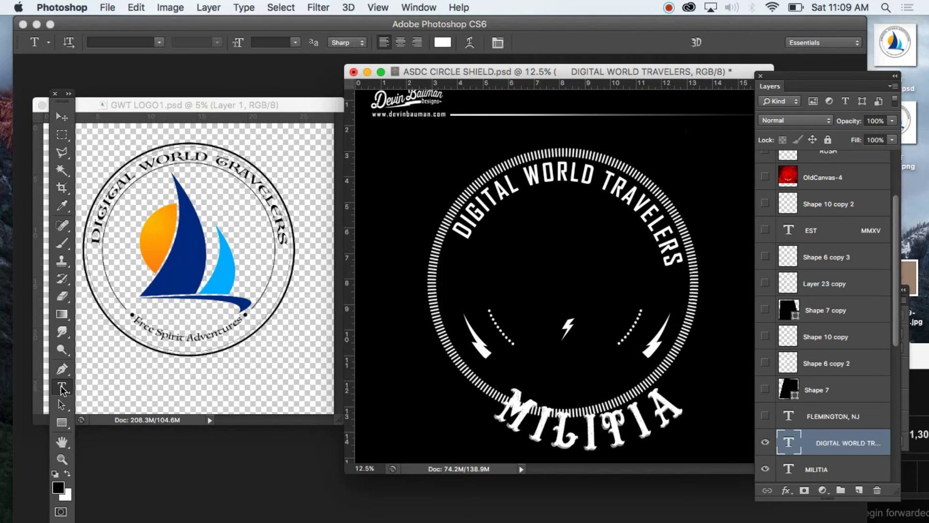
click(459, 236)
drag(459, 235, 482, 249)
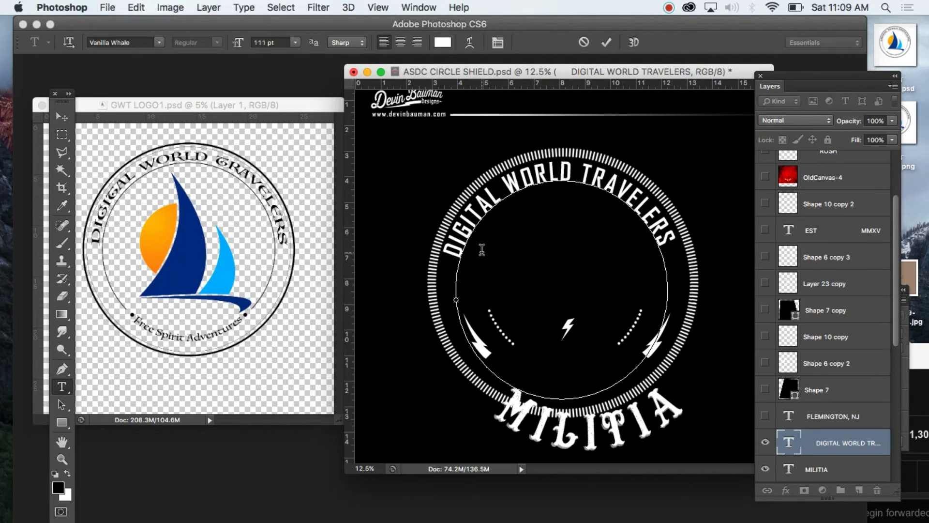
click(62, 117)
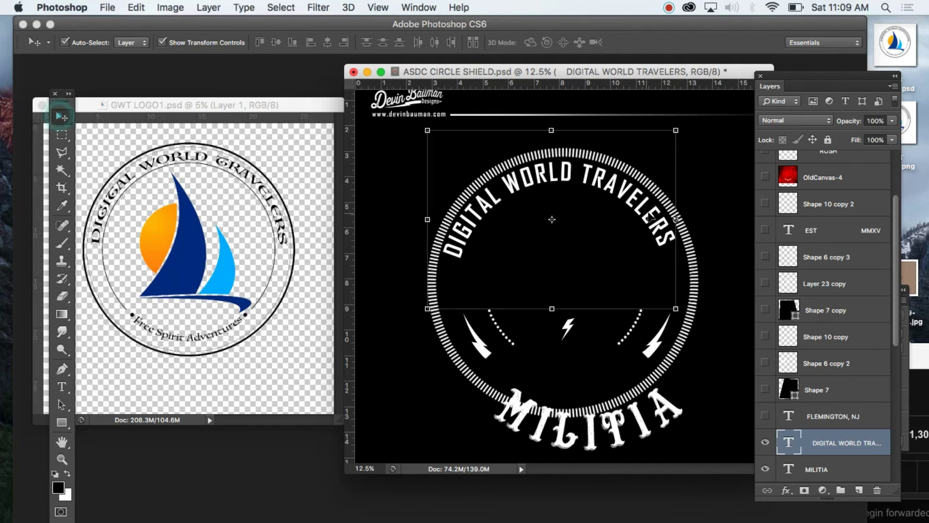
Set the font size of the whole arched DIGITAL WORLD TRAVELERS text to 88 pt.
click(62, 386)
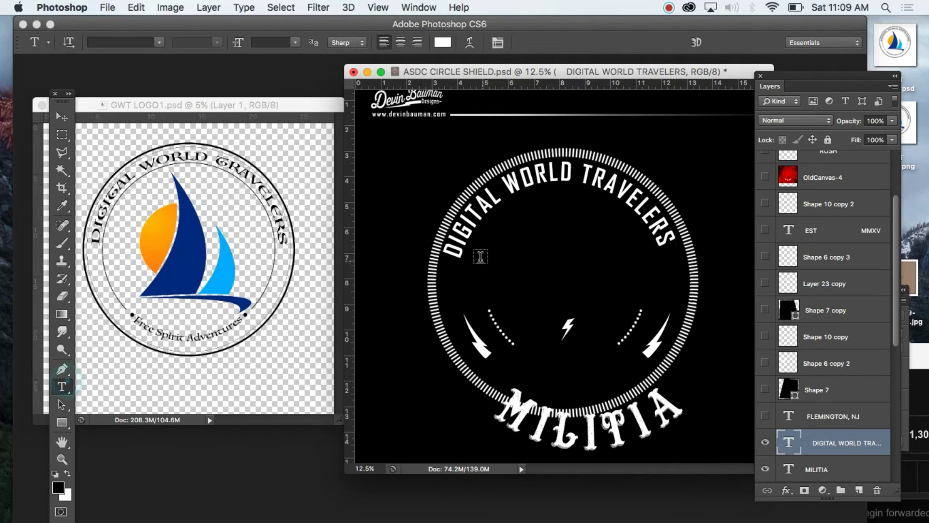
drag(456, 255, 675, 237)
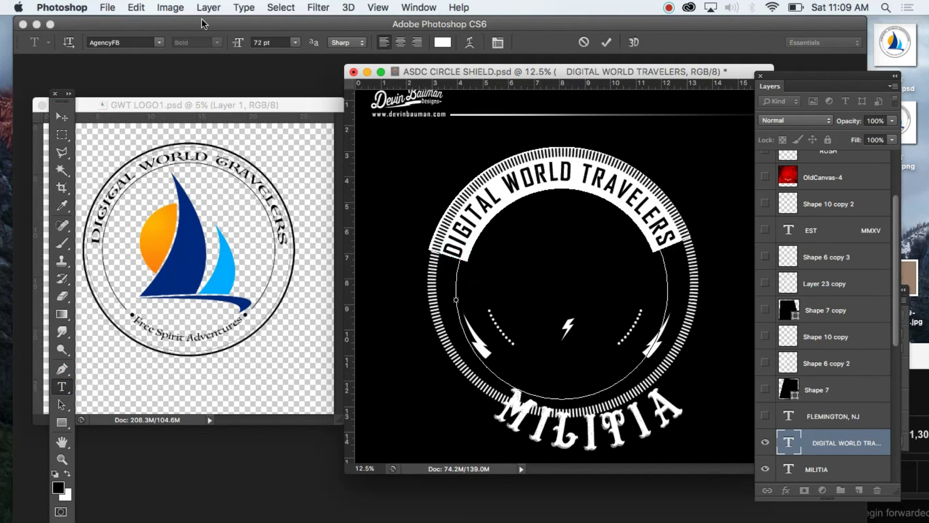
double_click(261, 42)
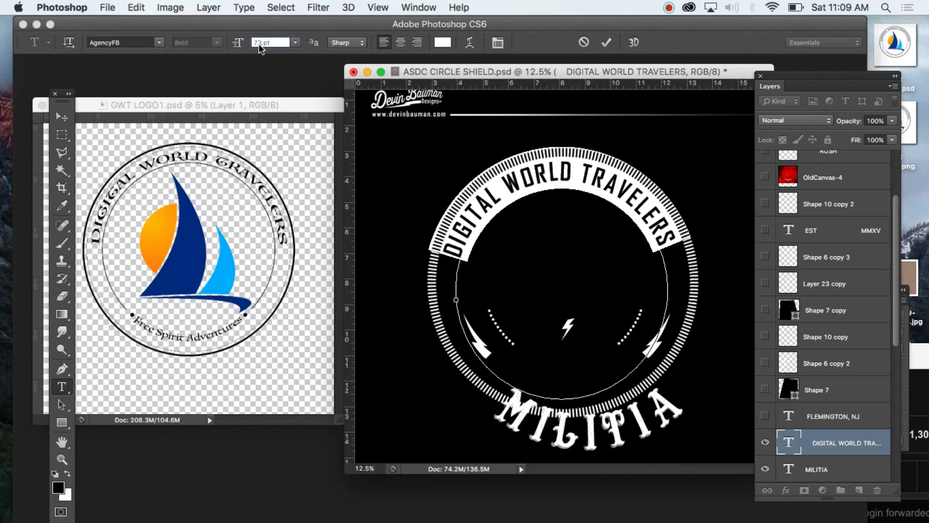
text(8)
key(Return)
text(8)
key(Return)
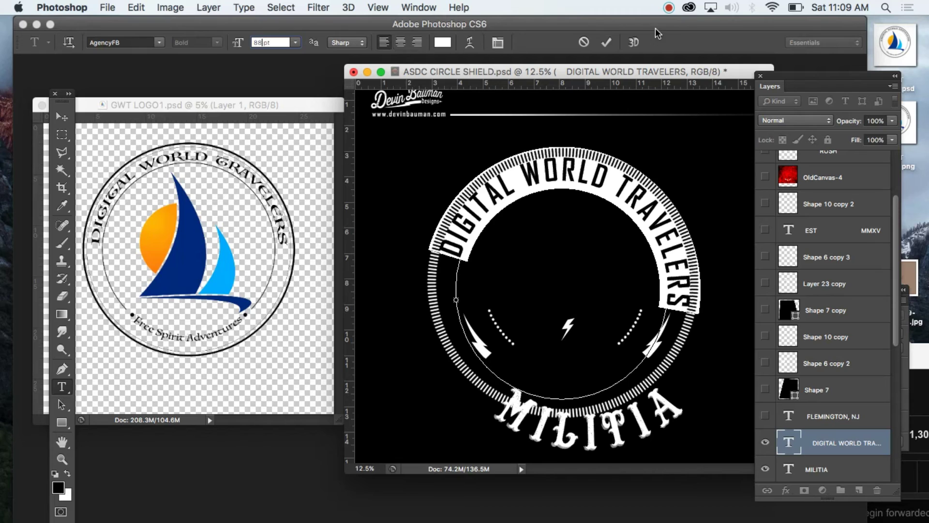
Reduce the tracking of the arched DIGITAL WORLD TRAVELERS text to 25 in the character settings.
drag(826, 82, 792, 112)
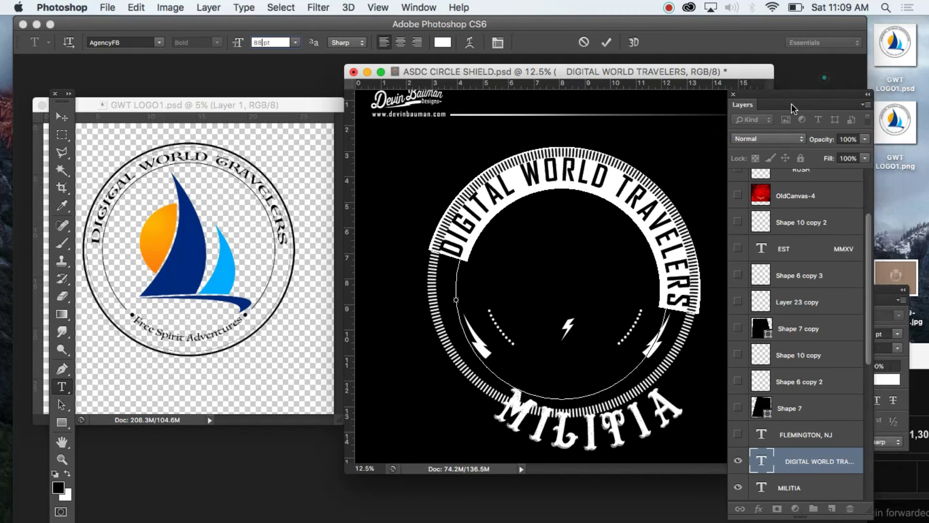
click(891, 302)
drag(866, 283, 357, 170)
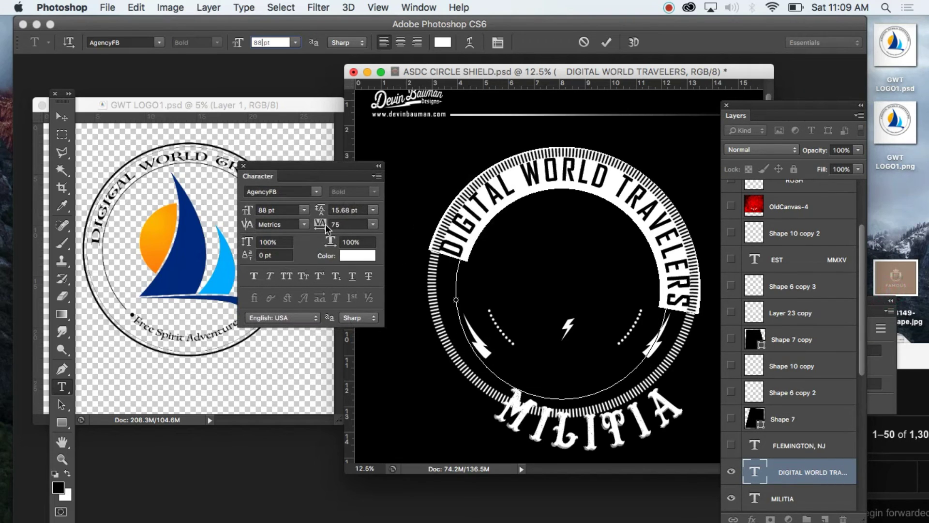
click(373, 224)
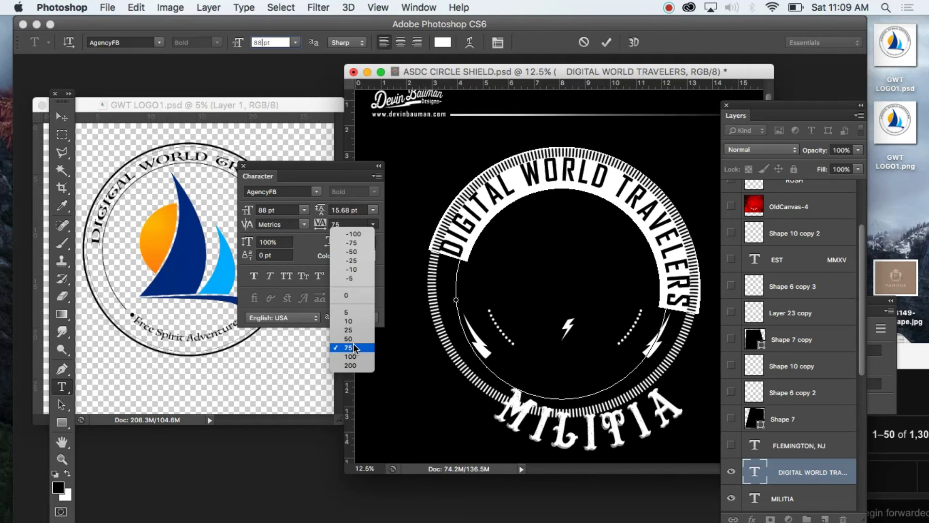
click(355, 337)
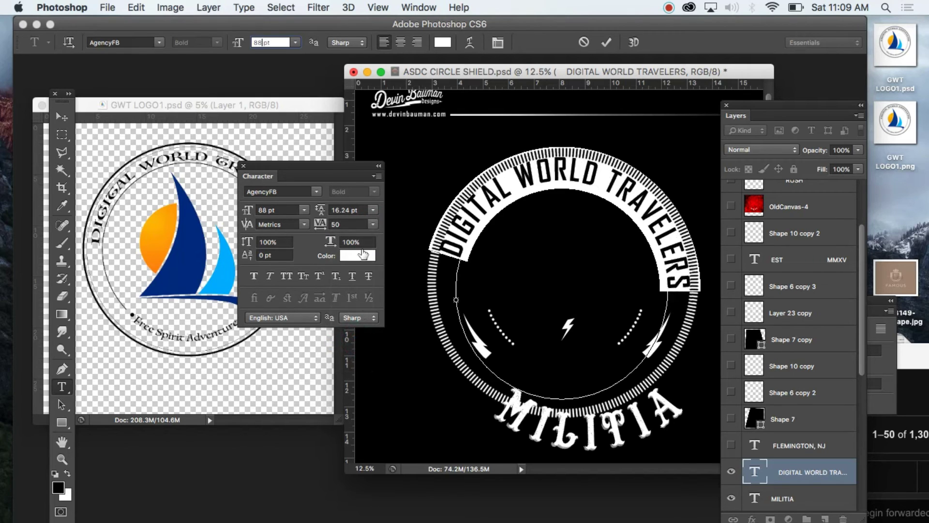
click(374, 226)
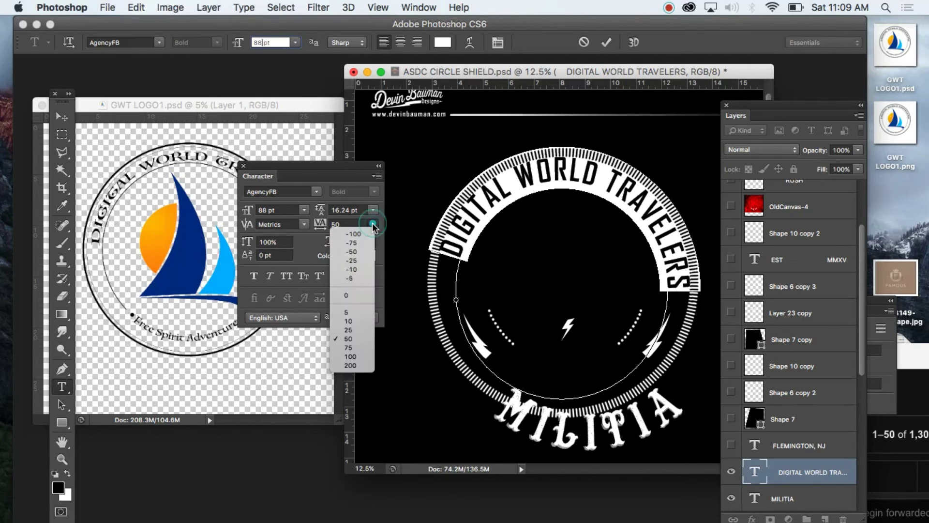
click(359, 331)
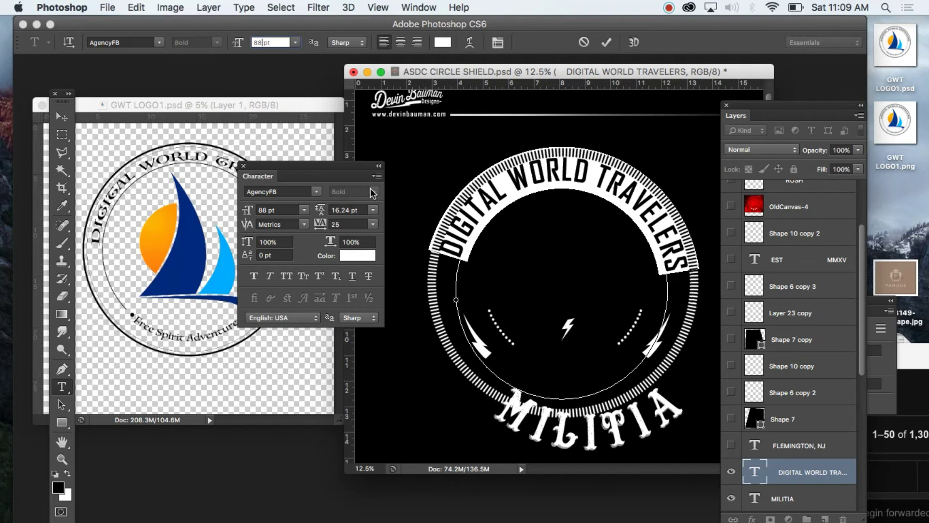
click(243, 165)
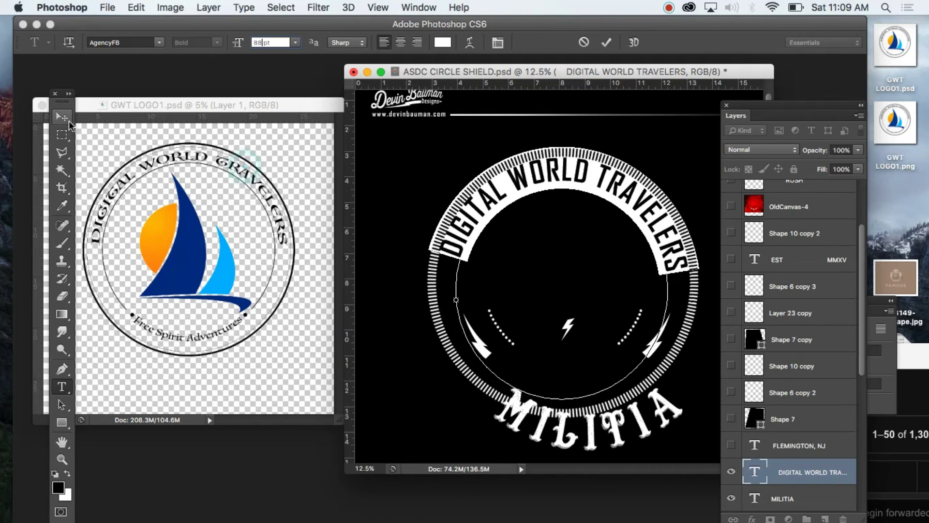
Scale the arched DIGITAL WORLD TRAVELERS text to about 96%, apply the transformation and nudge the text into place inside the ring.
click(61, 116)
click(542, 274)
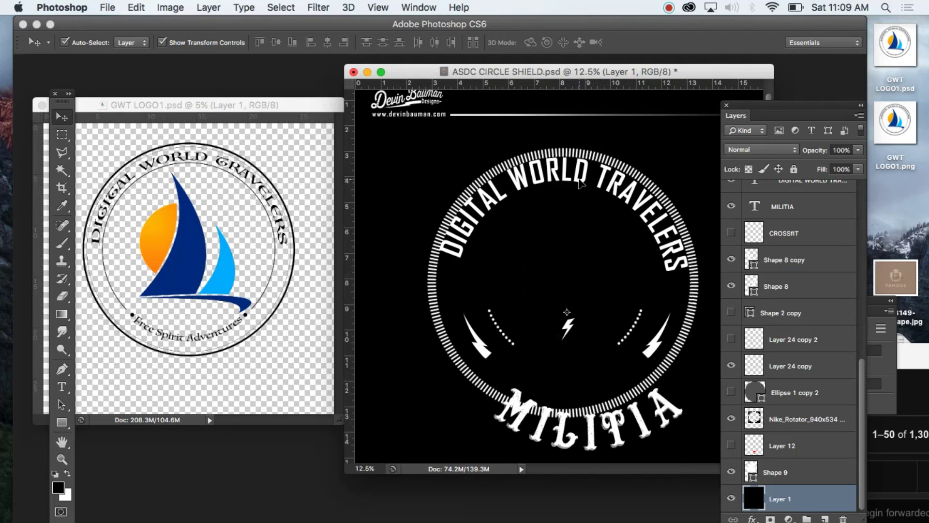
drag(580, 182, 586, 187)
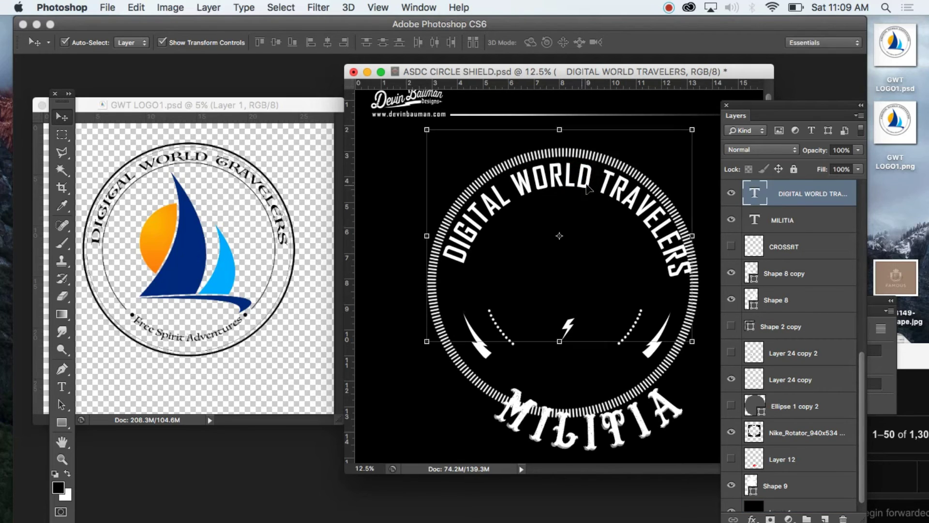
key(super+t)
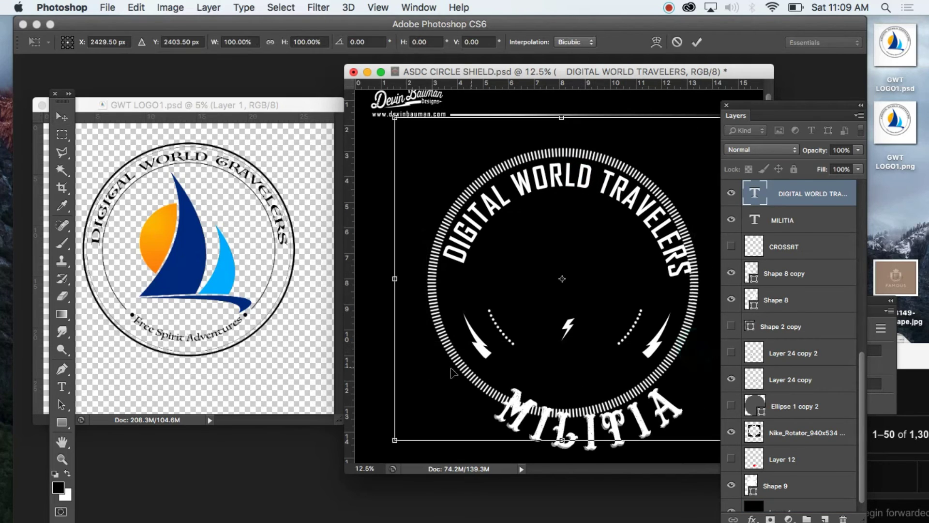
mouse_move(395, 440)
mouse_down()
mouse_move(385, 448)
mouse_move(402, 433)
mouse_up()
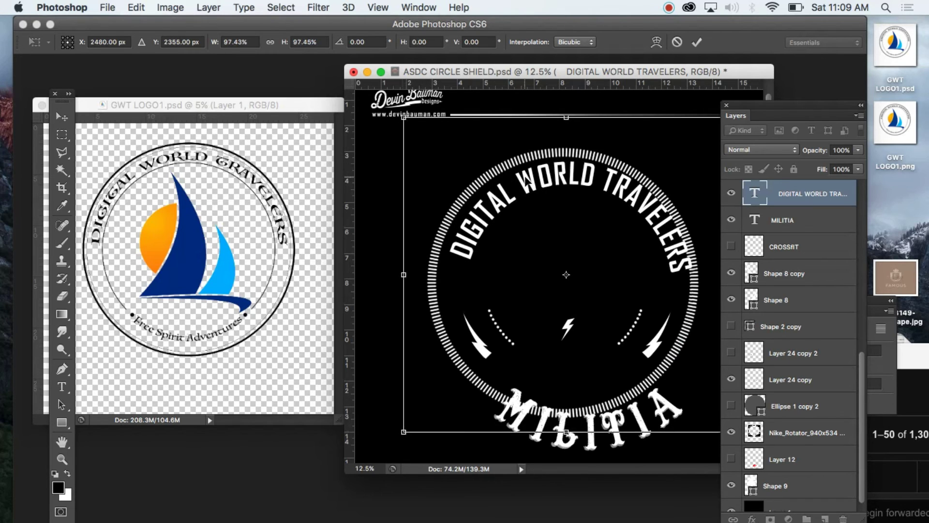
drag(526, 178, 520, 186)
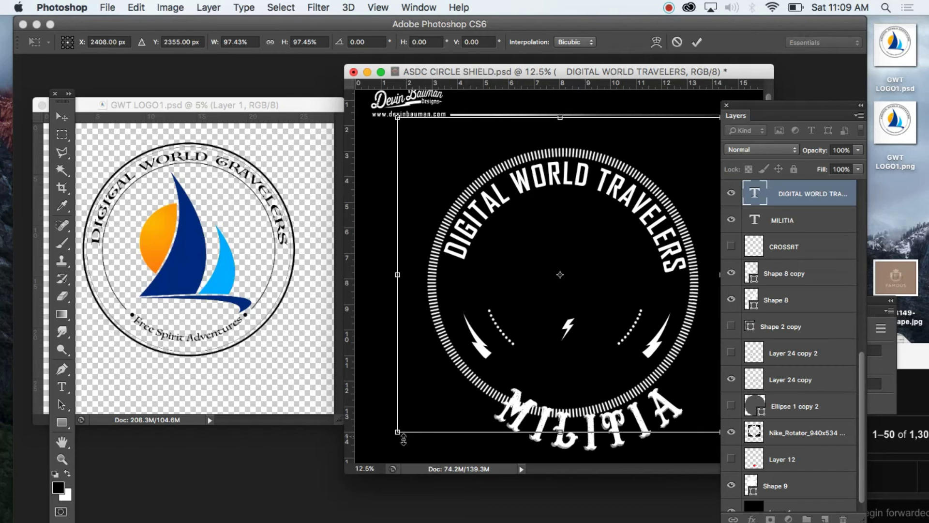
drag(396, 432, 403, 427)
click(69, 121)
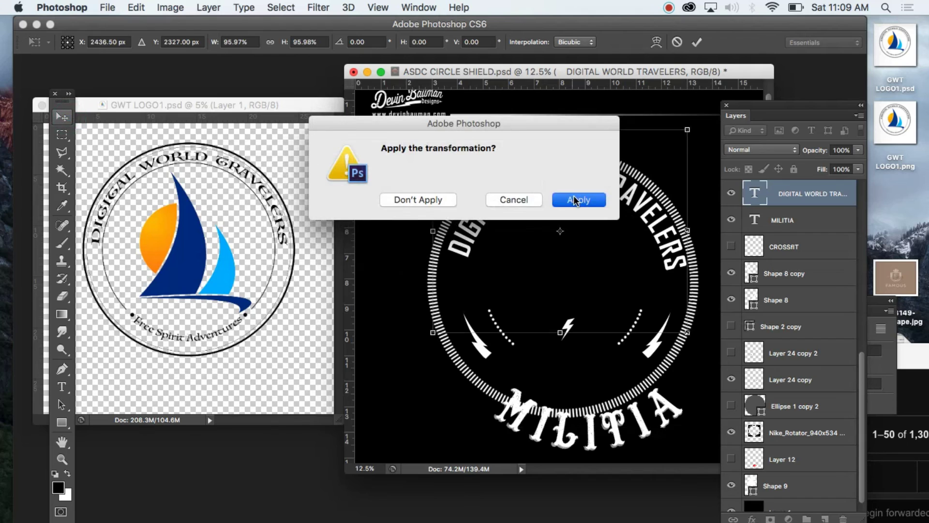
click(580, 198)
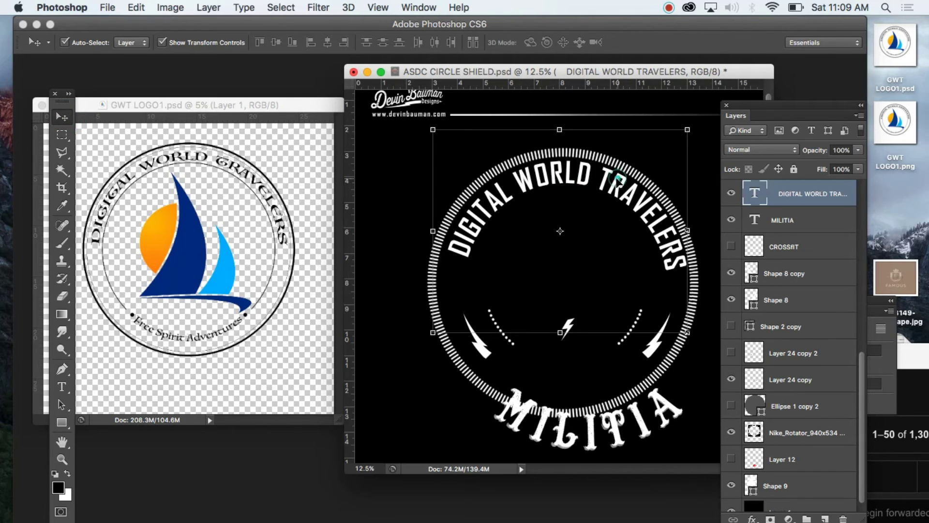
drag(619, 182, 616, 183)
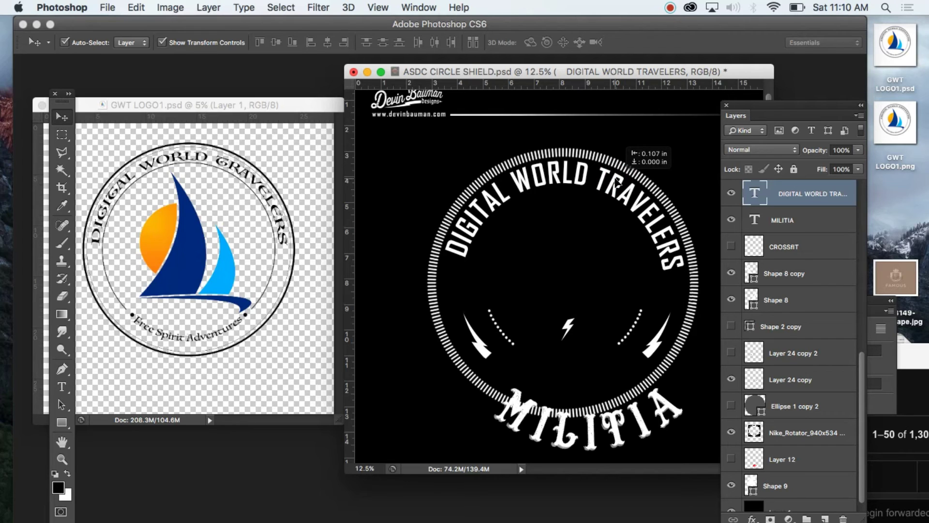
drag(616, 184, 615, 190)
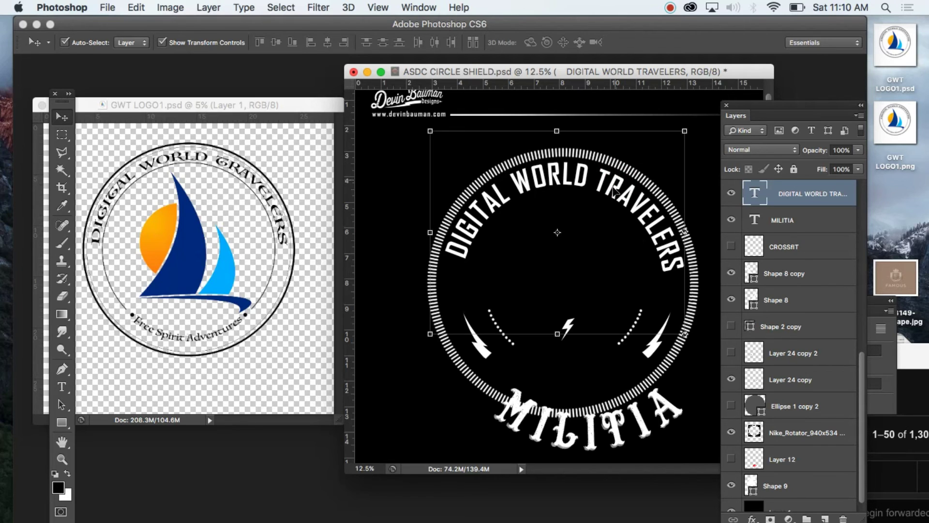
Add a horizontal guide near the arched text's lower ends and remove a leading space to even out both ends.
drag(492, 85, 479, 266)
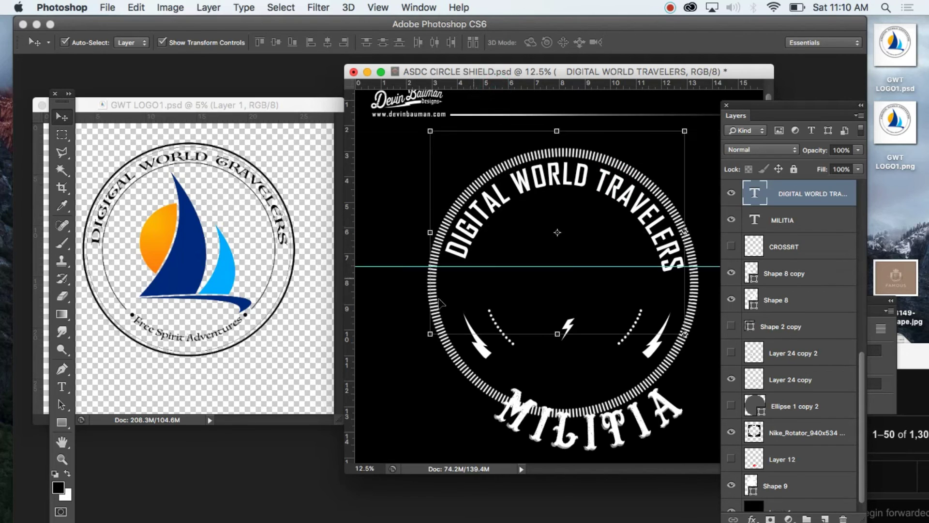
click(62, 387)
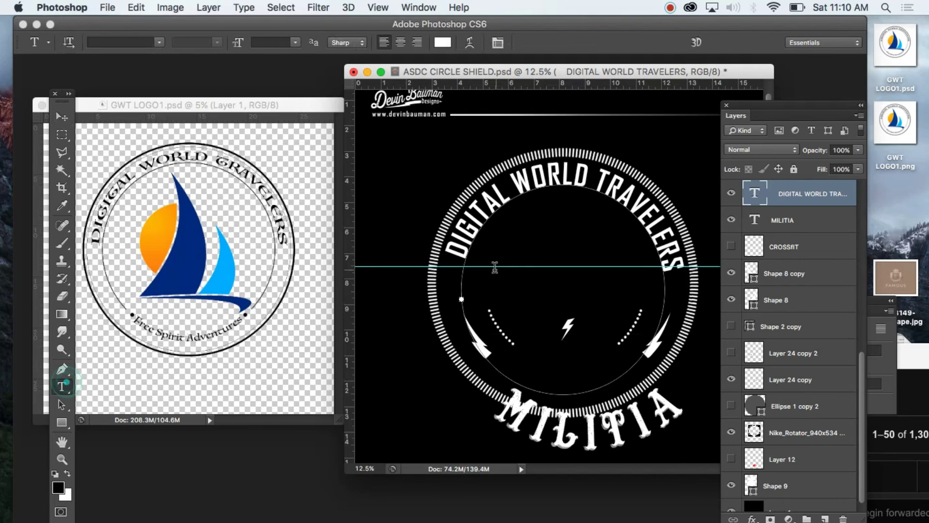
click(464, 256)
drag(465, 255, 463, 261)
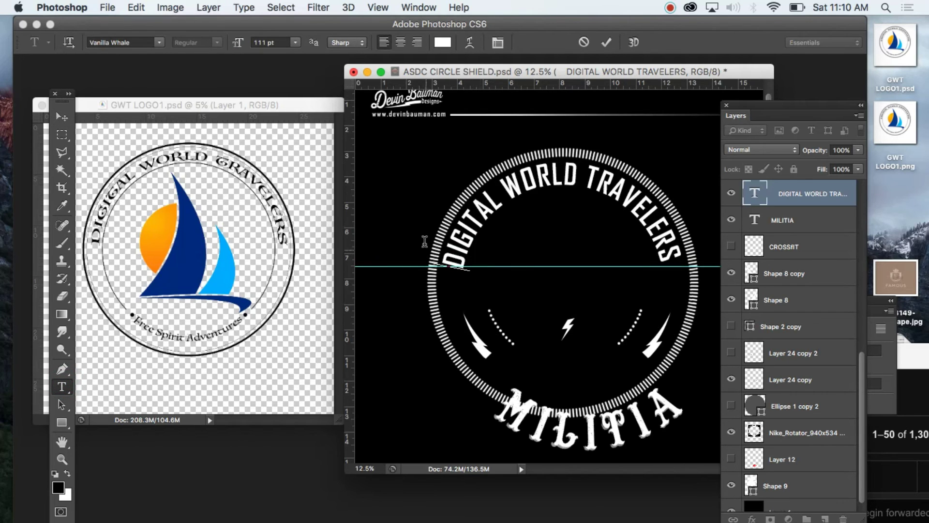
click(60, 117)
Rotate the arched DIGITAL WORLD TRAVELERS text by 1.8 degrees to level its ends with the guide, and apply the transformation.
key(super+t)
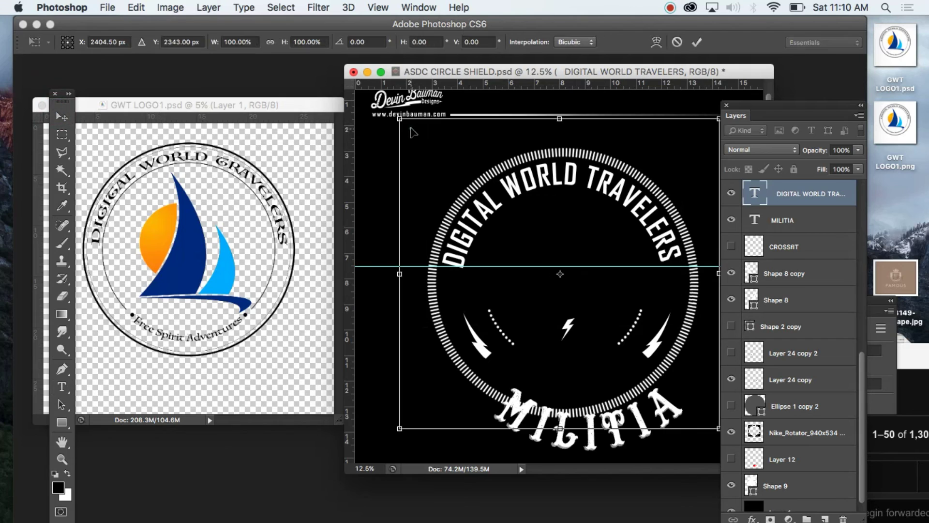
mouse_move(376, 124)
mouse_down()
mouse_move(425, 97)
mouse_move(388, 115)
mouse_up()
click(60, 118)
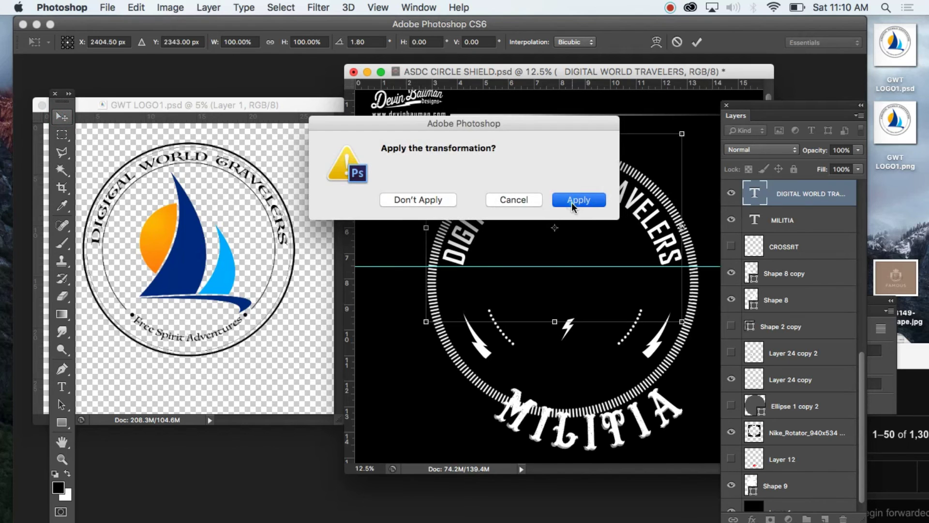
click(573, 199)
Move the MILITIA text aside from the bottom of the ring and hide its layer.
click(395, 421)
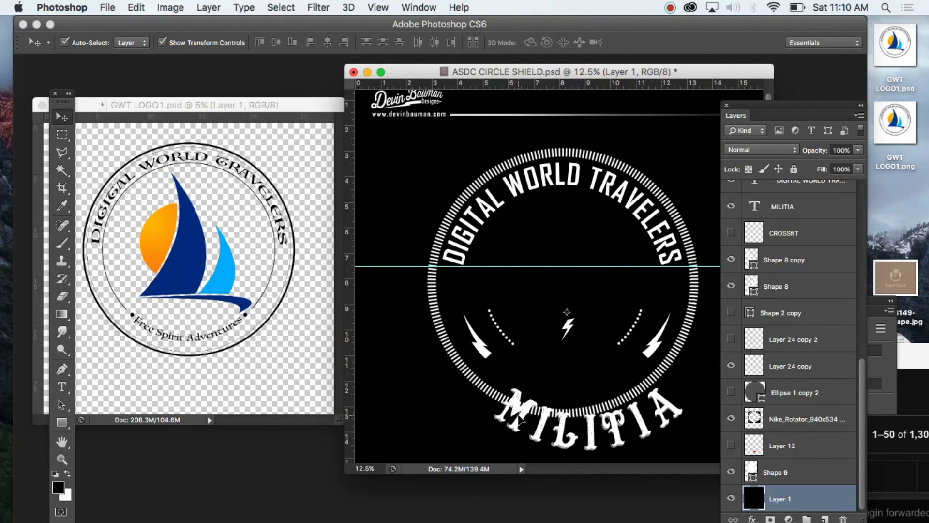
drag(518, 417, 450, 408)
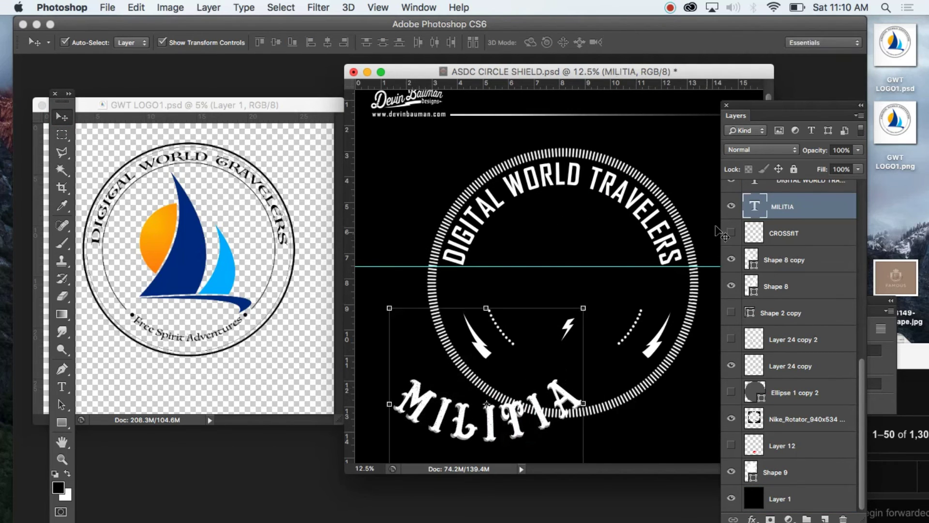
click(731, 207)
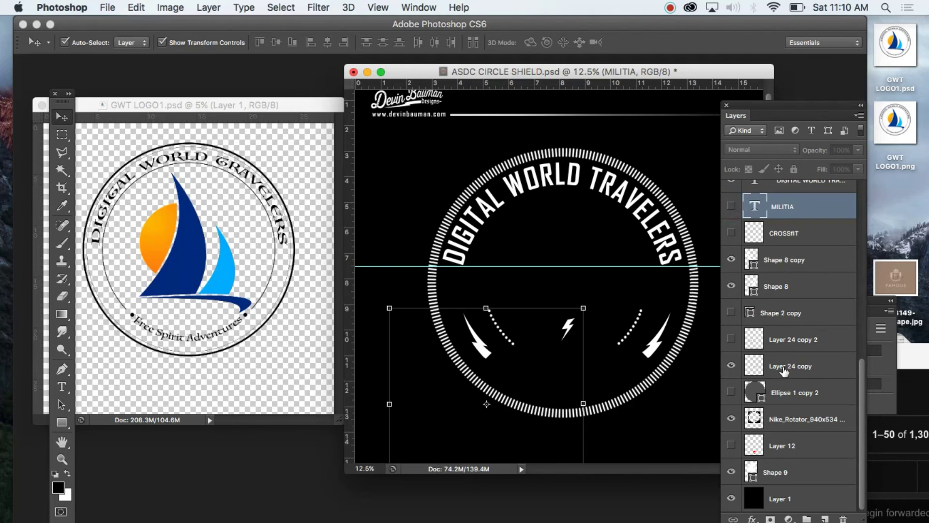
Delete the hidden CROSSFIT layer from the shield document.
scroll(784, 370, up, 3)
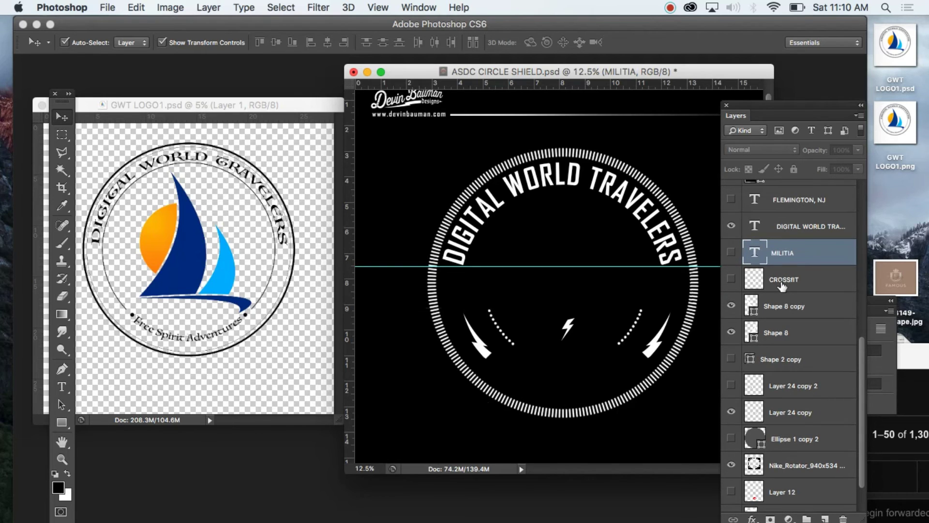
click(783, 281)
click(784, 306)
scroll(780, 290, up, 1)
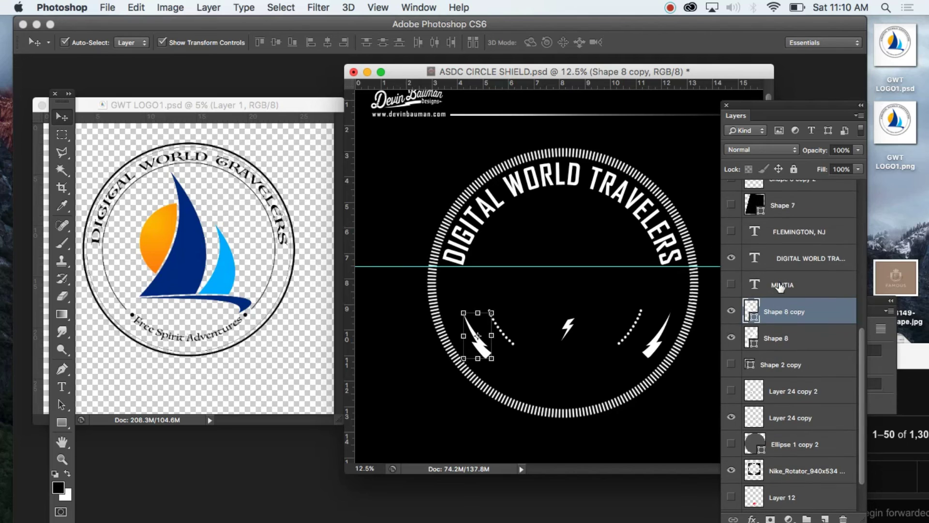
Replace the hidden FLEMINGTON, NJ curved text with FREE SPIRIT ADVENTURES, shown and lowered toward the bottom of the ring.
click(732, 232)
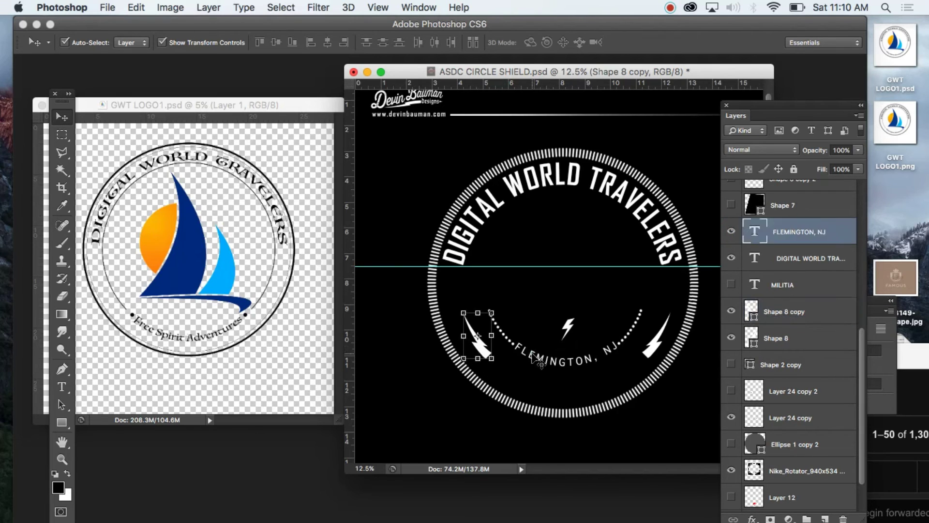
click(540, 358)
click(61, 386)
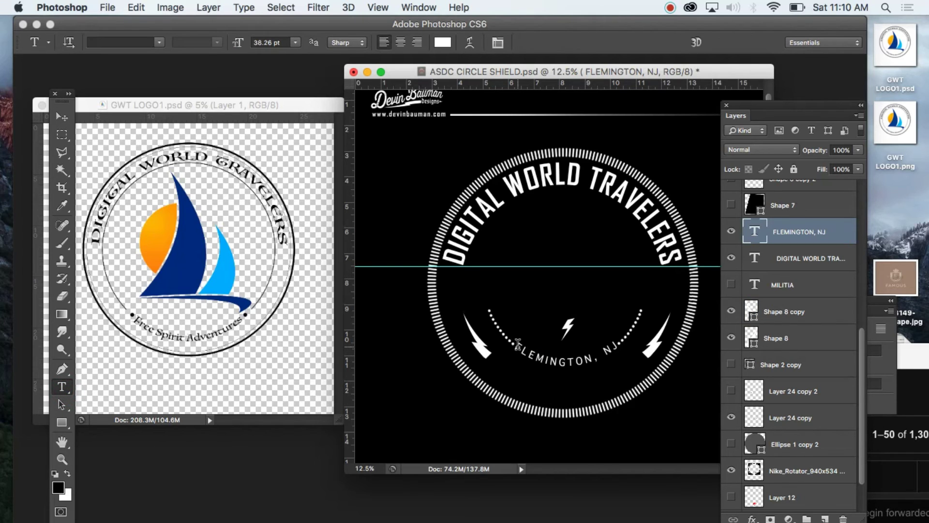
drag(518, 344, 622, 341)
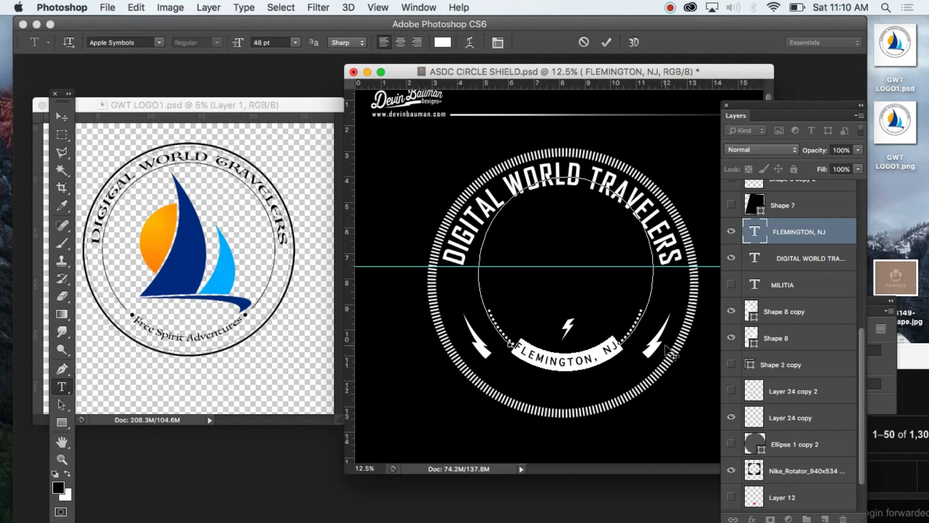
text(ER)
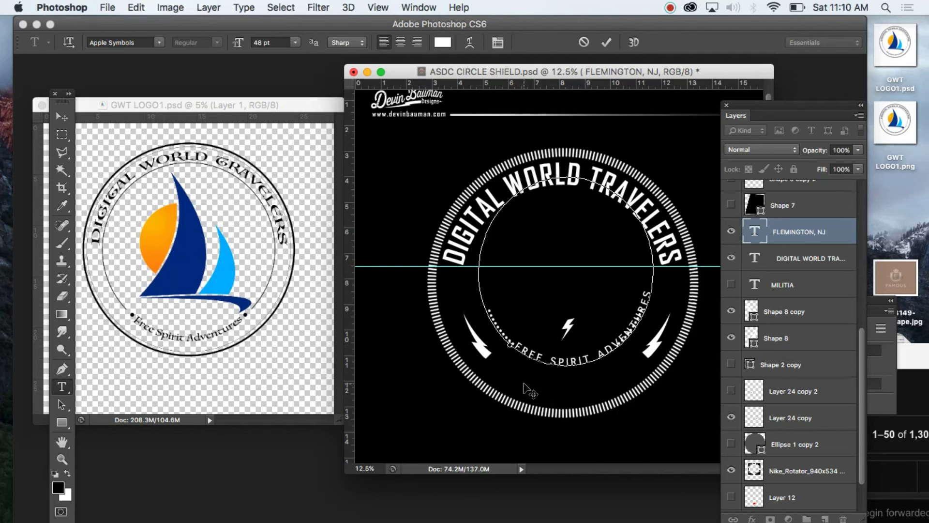
click(62, 116)
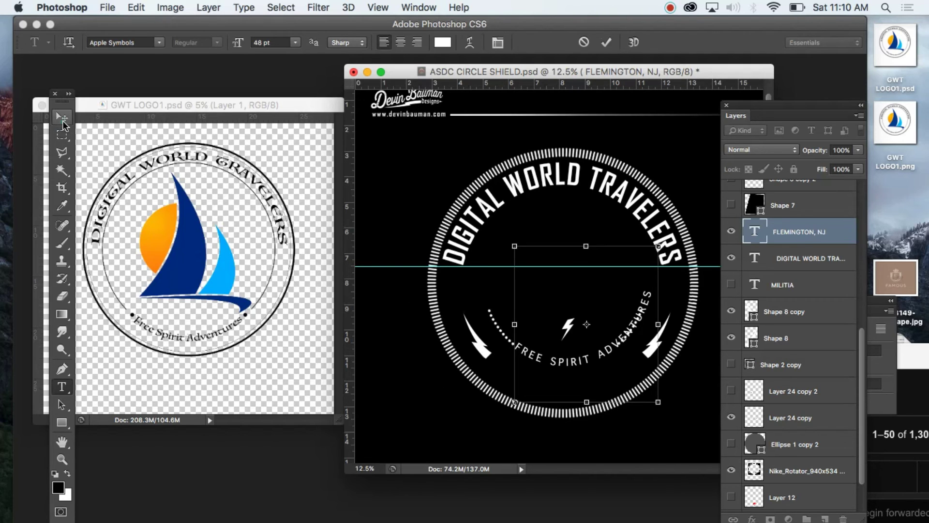
drag(575, 366, 571, 392)
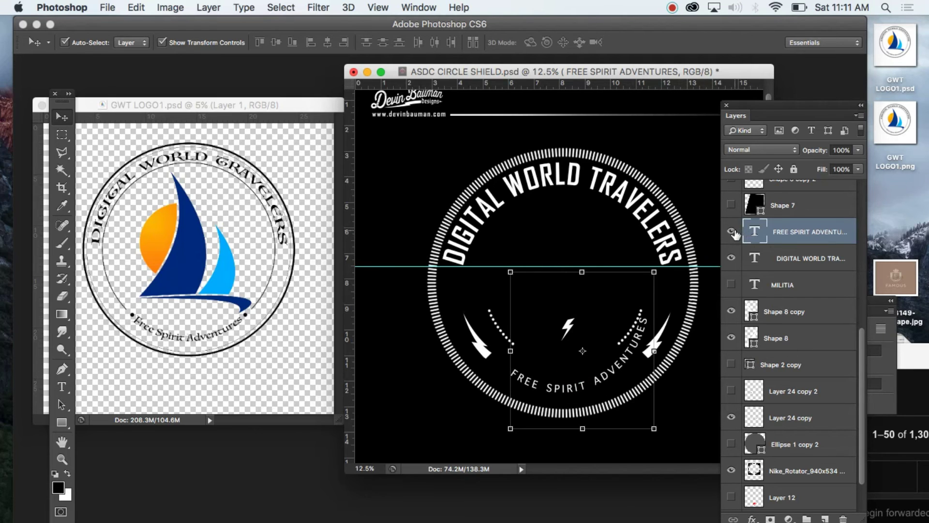
Copy the whole FREE SPIRIT ADVENTURES text and hide its layer.
click(62, 387)
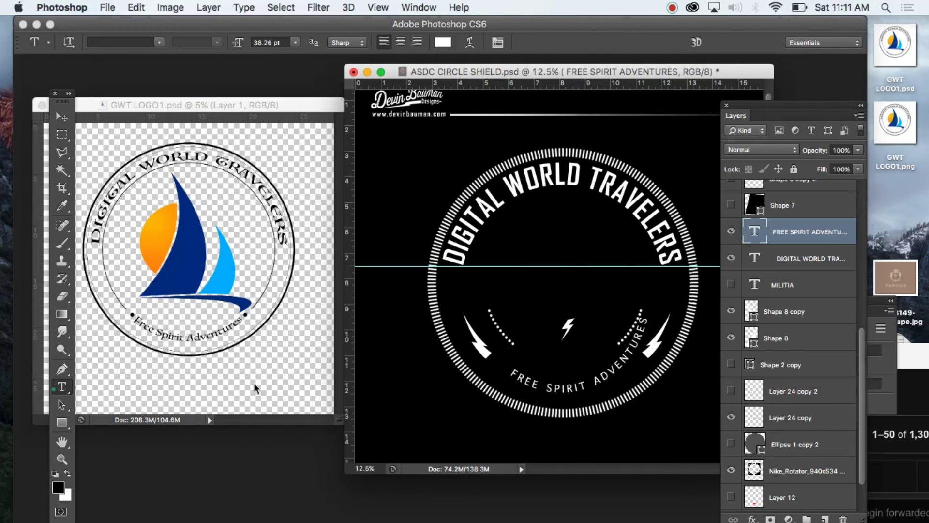
drag(512, 372, 643, 323)
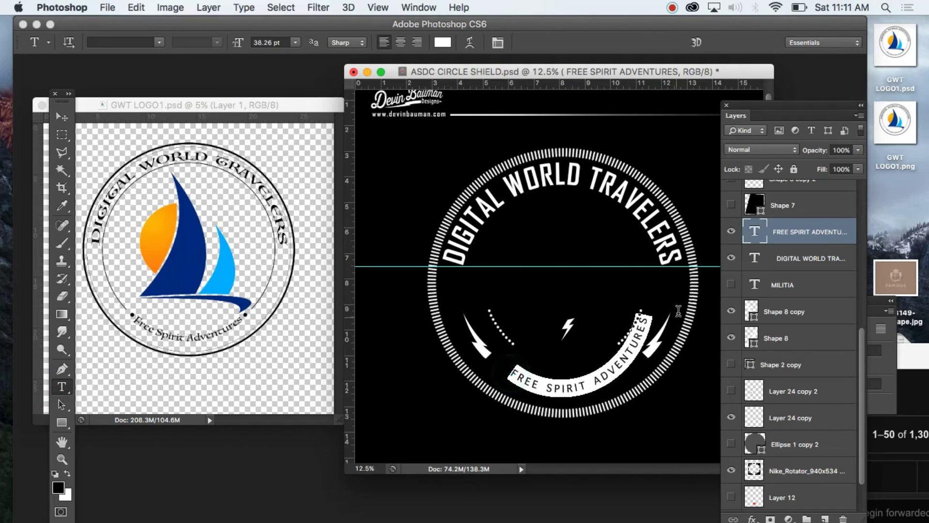
right_click(626, 349)
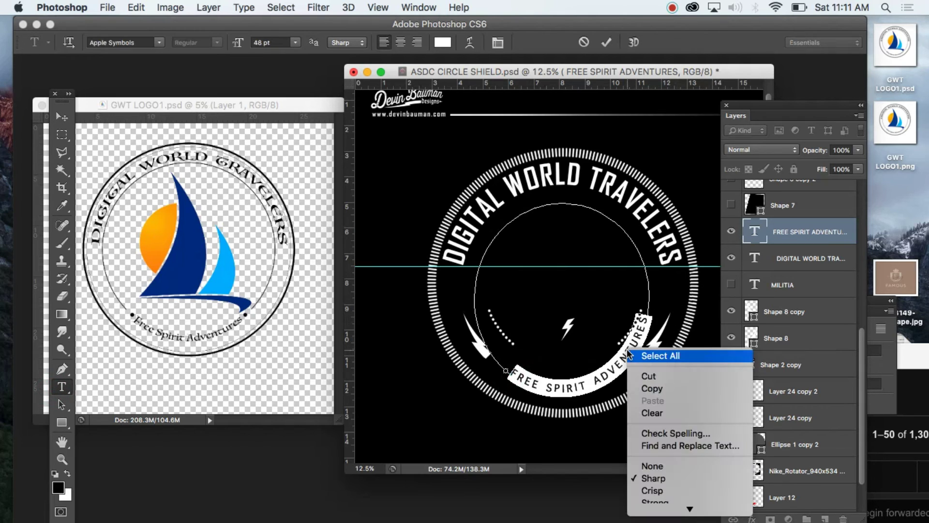
click(654, 390)
click(735, 234)
click(733, 233)
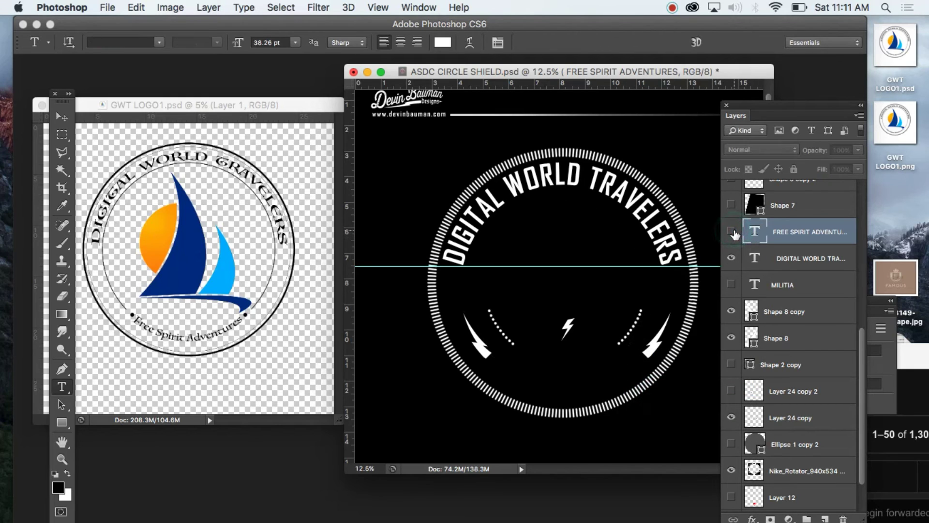
Show the MILITIA text layer and replace its wording with the copied FREE SPIRIT ADVENTURES text.
click(732, 285)
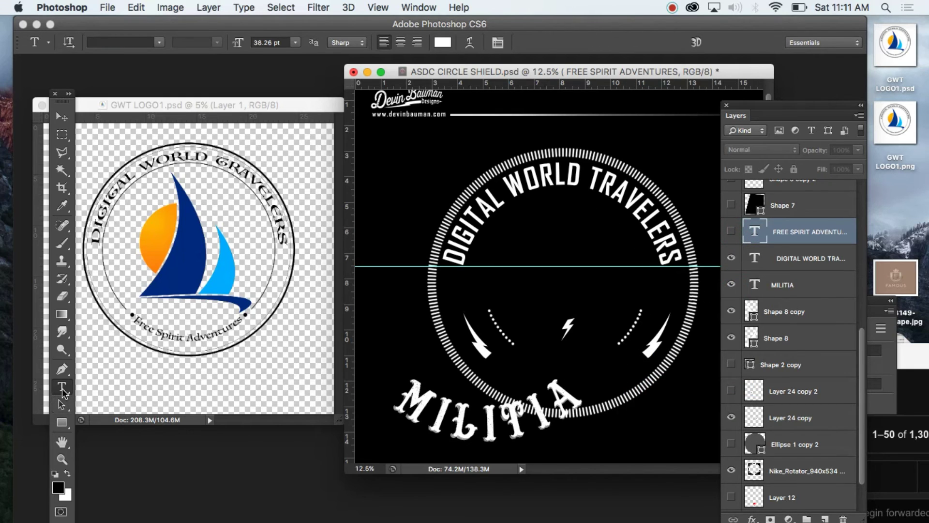
double_click(406, 401)
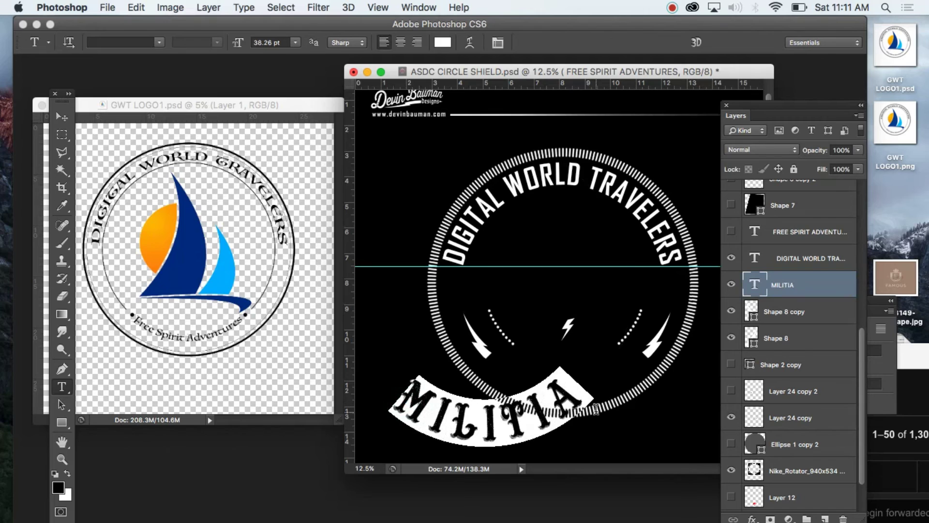
right_click(511, 412)
click(544, 460)
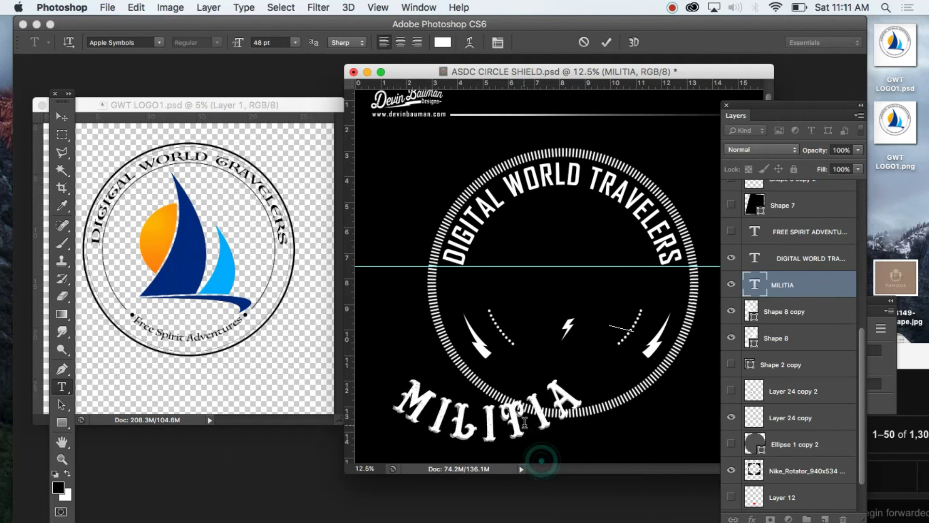
Set the tracking of the entire pasted FREE SPIRIT ADVENTURES text to 75.
drag(629, 334, 397, 402)
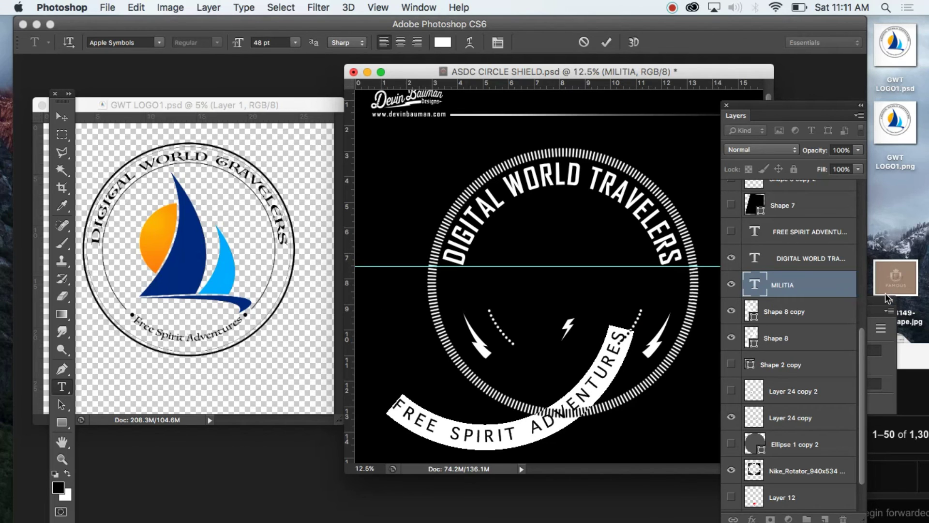
click(413, 7)
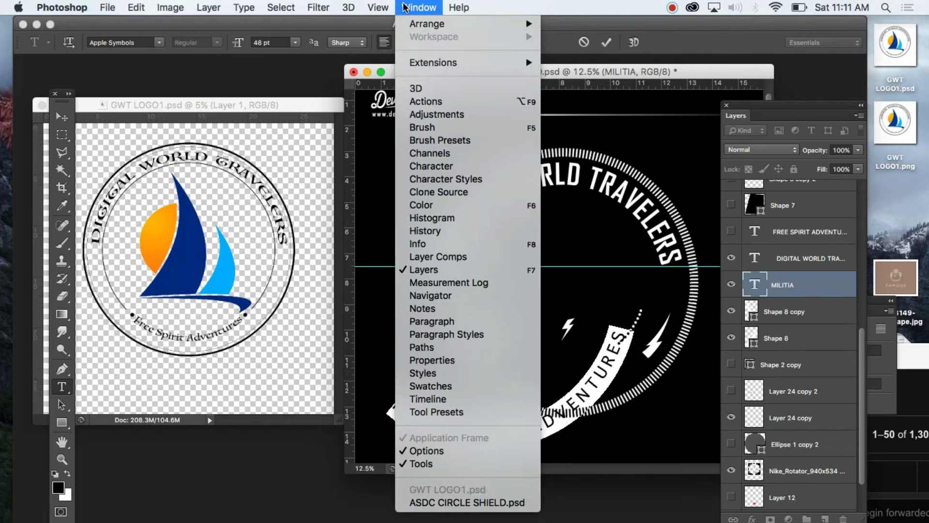
mouse_move(385, 6)
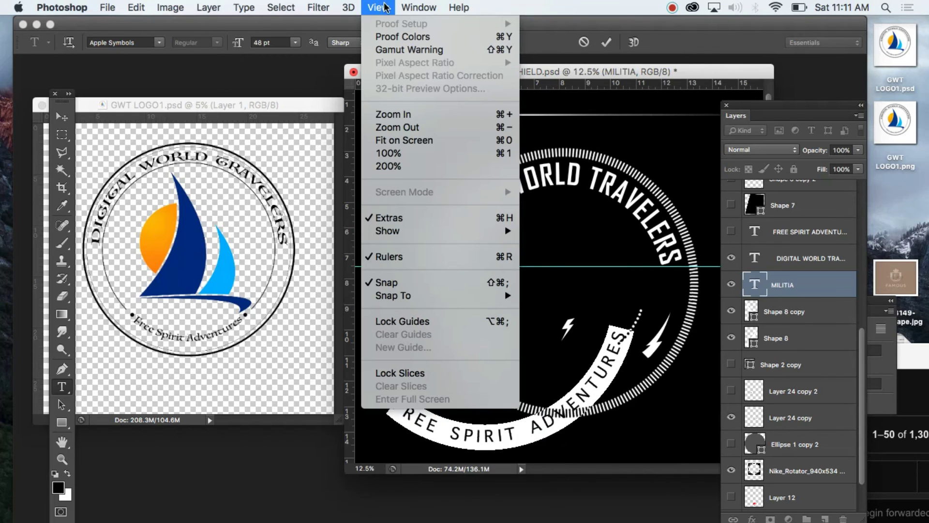
mouse_move(419, 7)
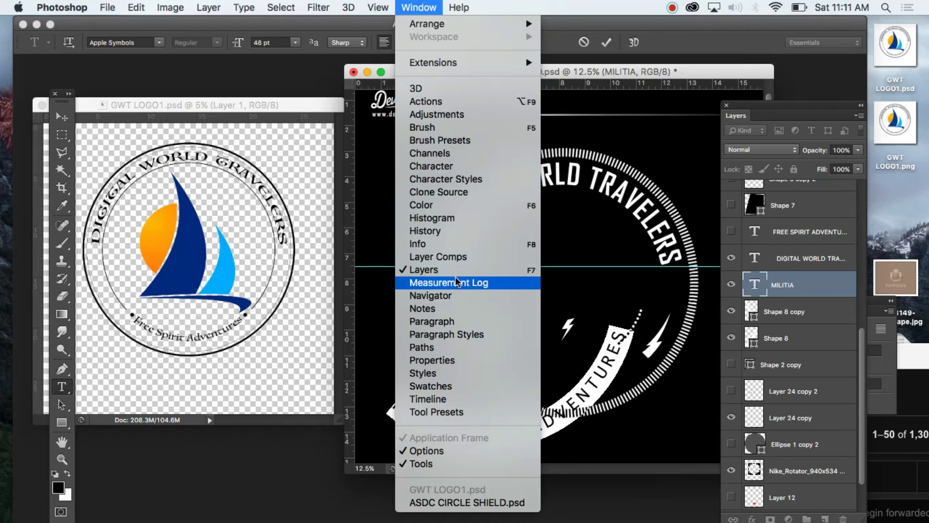
click(498, 42)
click(498, 43)
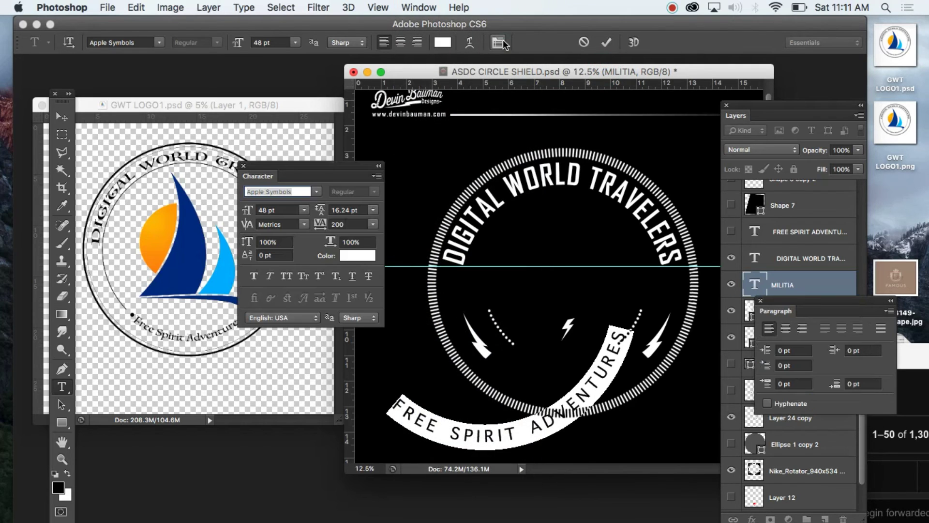
click(373, 224)
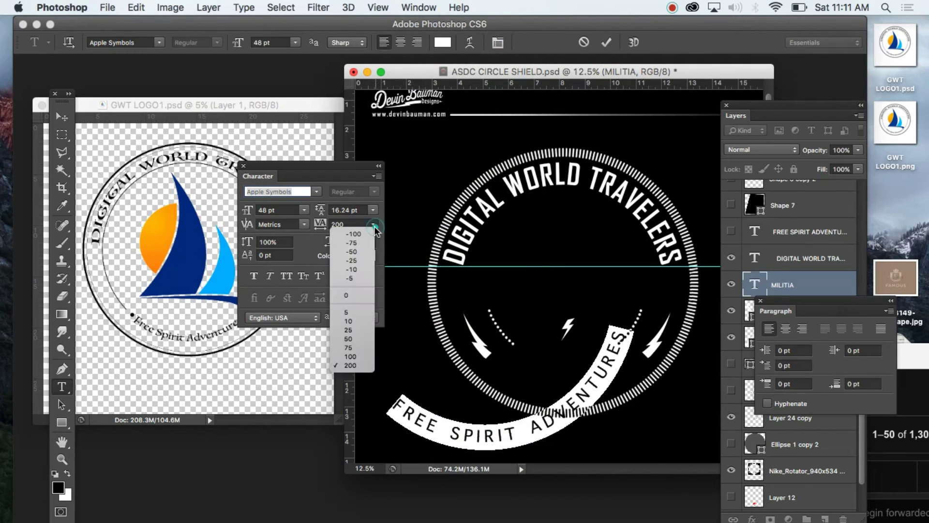
click(352, 348)
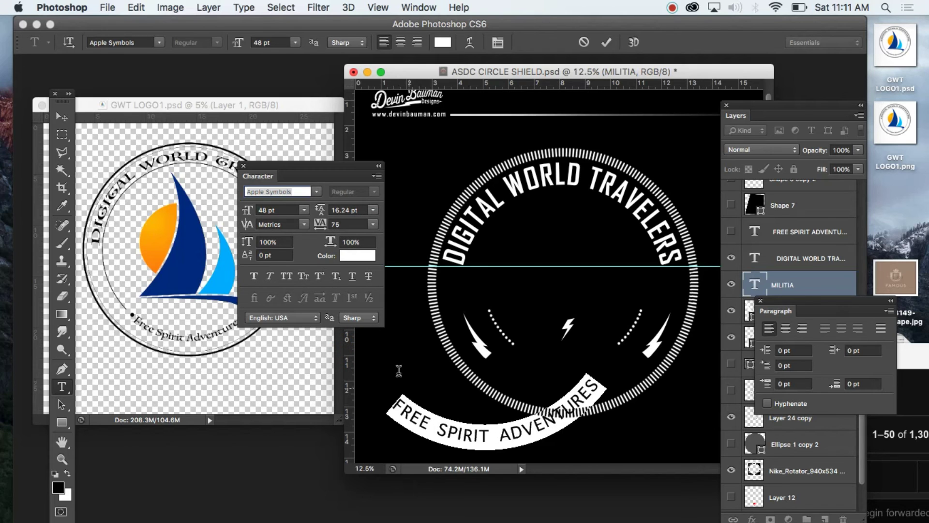
Try the AR ESSENCE, Allura and Amatic fonts on the selected FREE SPIRIT ADVENTURES text.
click(159, 43)
click(161, 52)
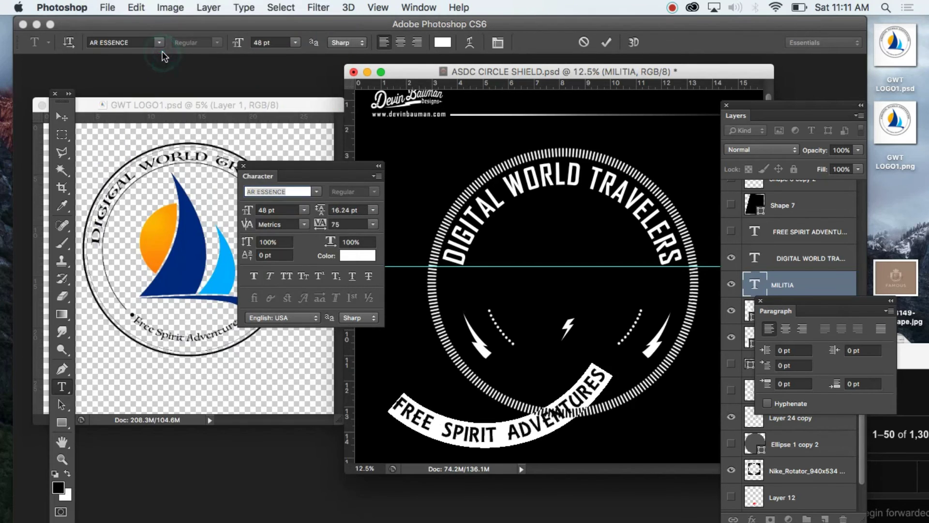
click(159, 42)
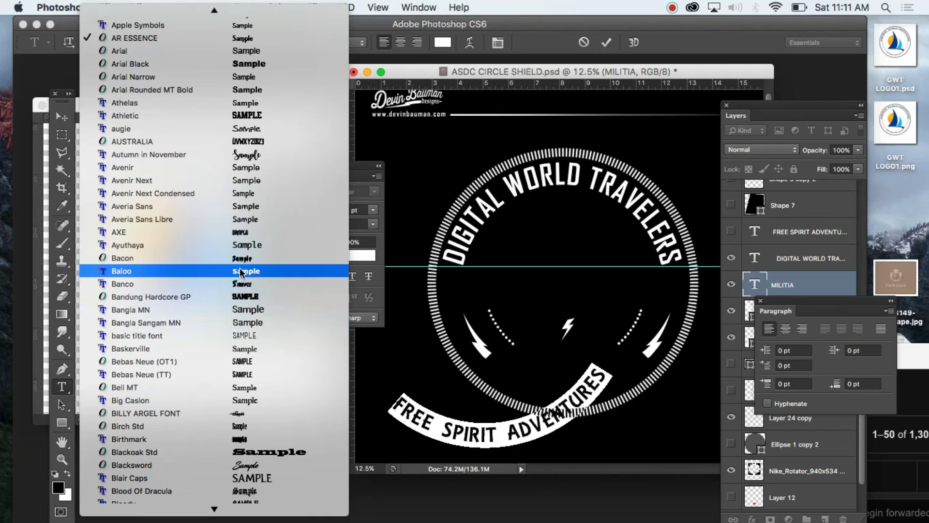
mouse_move(242, 7)
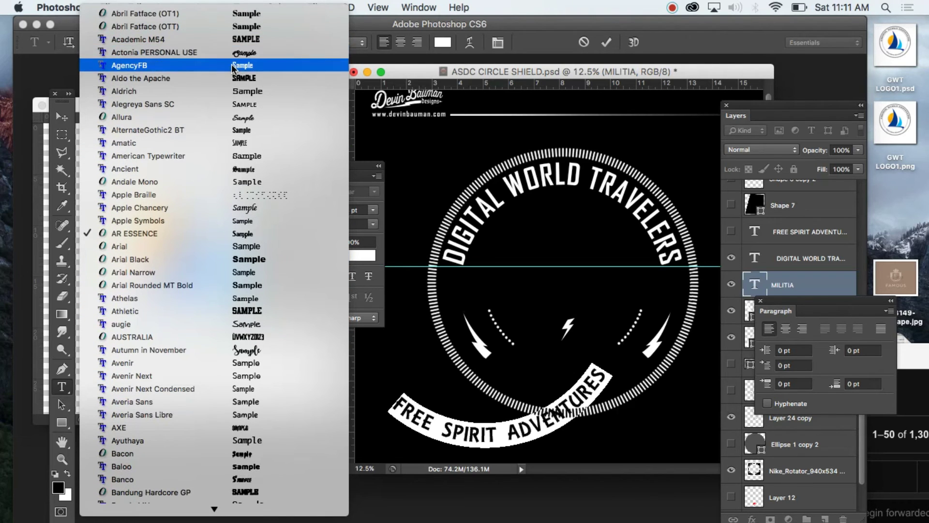
click(238, 118)
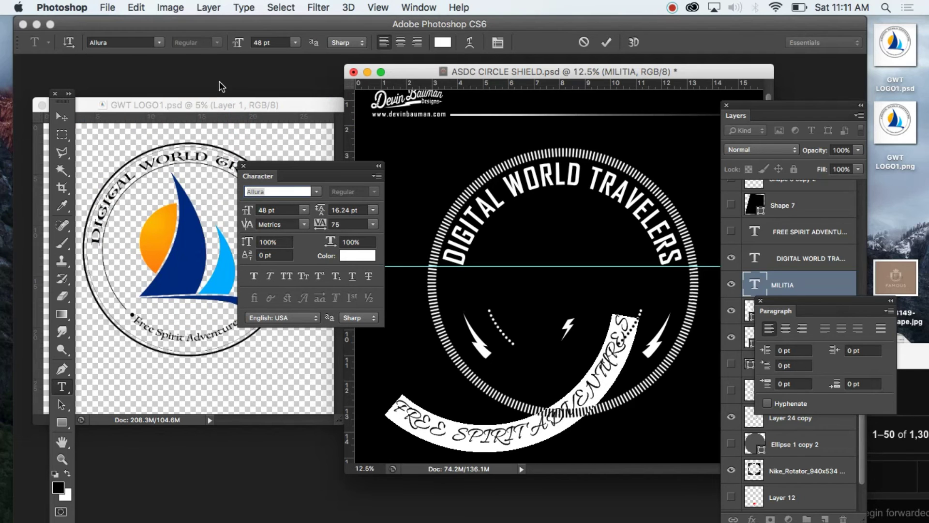
click(160, 43)
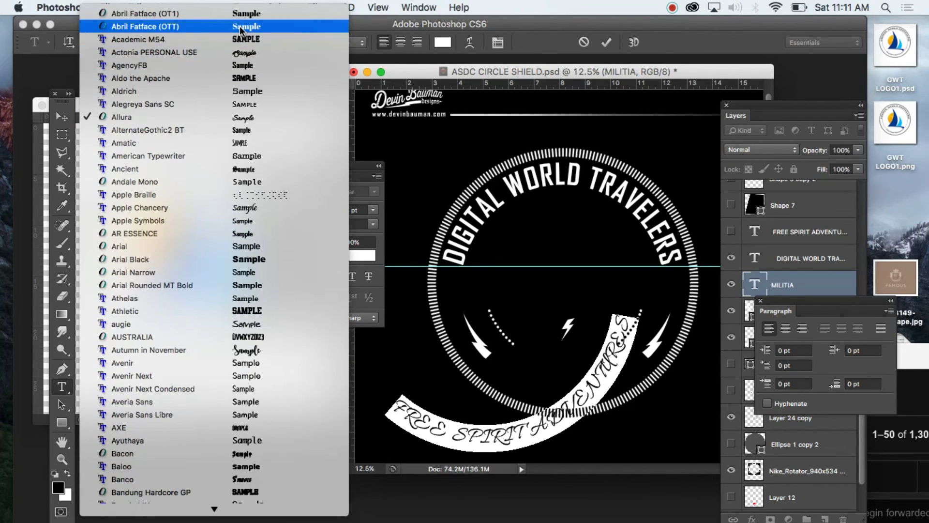
click(238, 143)
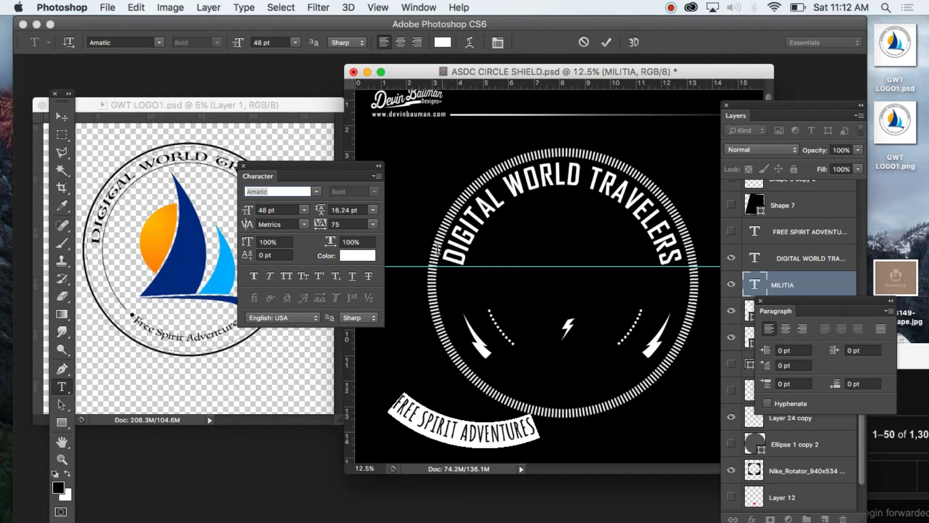
Try the augie and Bostellau fonts on the FREE SPIRIT ADVENTURES text.
click(158, 44)
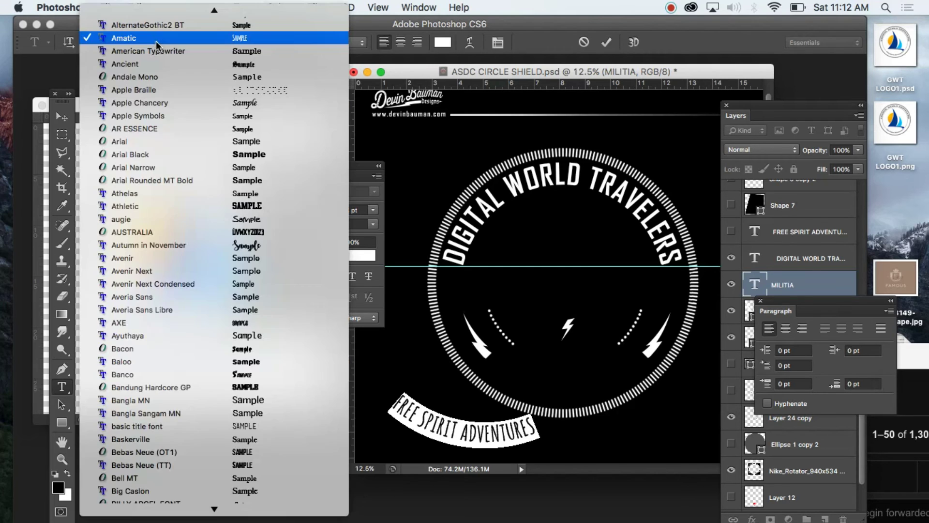
click(221, 218)
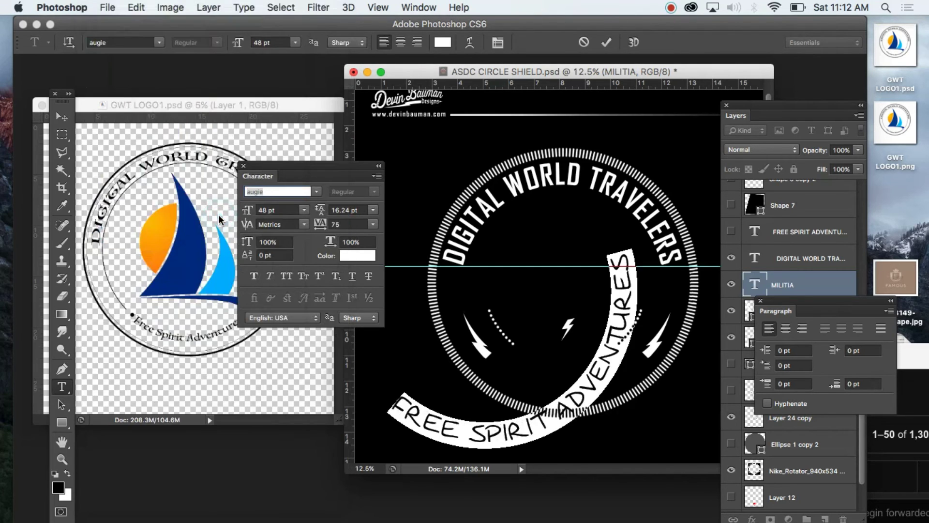
click(158, 43)
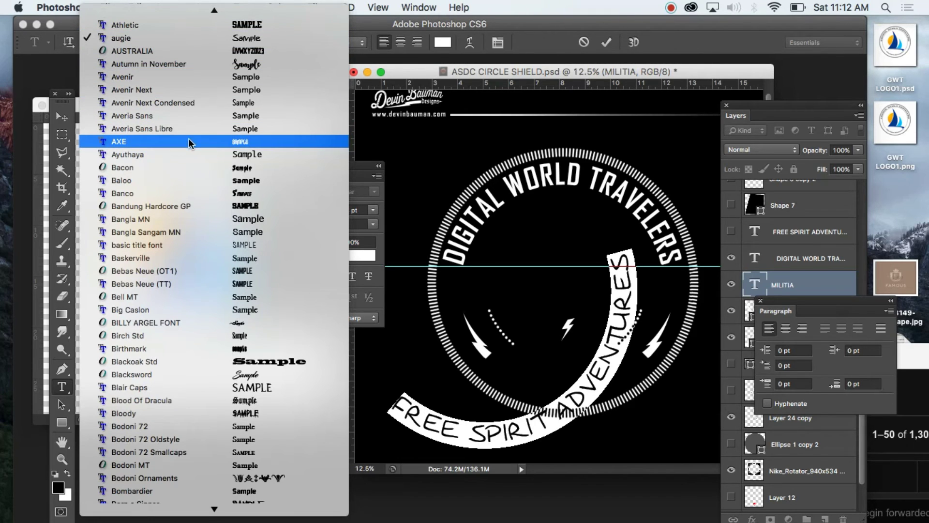
scroll(227, 312, down, 3)
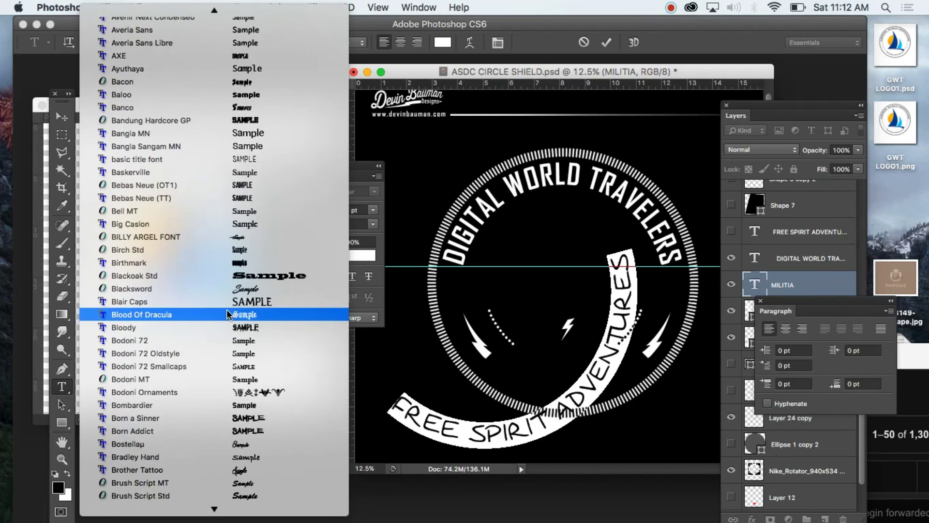
scroll(231, 315, down, 4)
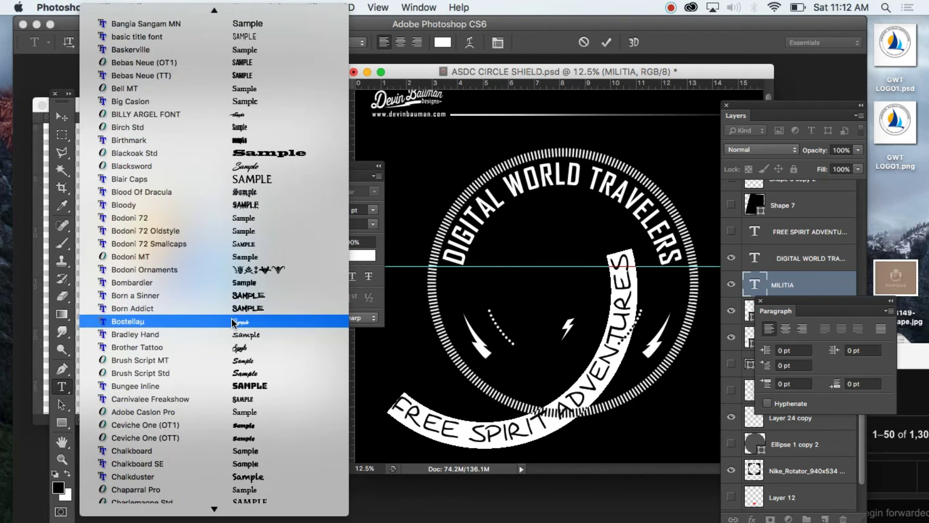
click(233, 322)
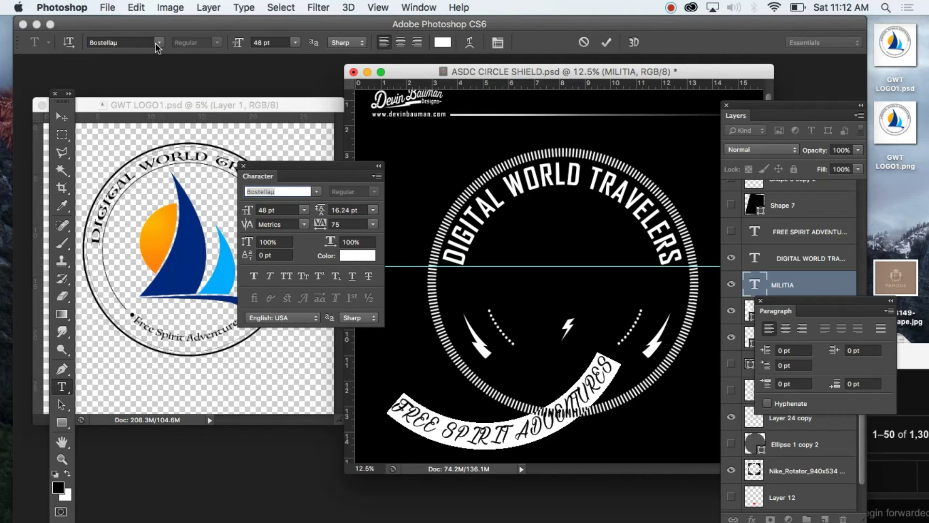
Try the Chalkduster font on the FREE SPIRIT ADVENTURES text, and change it to Coffee Mocha.
click(158, 43)
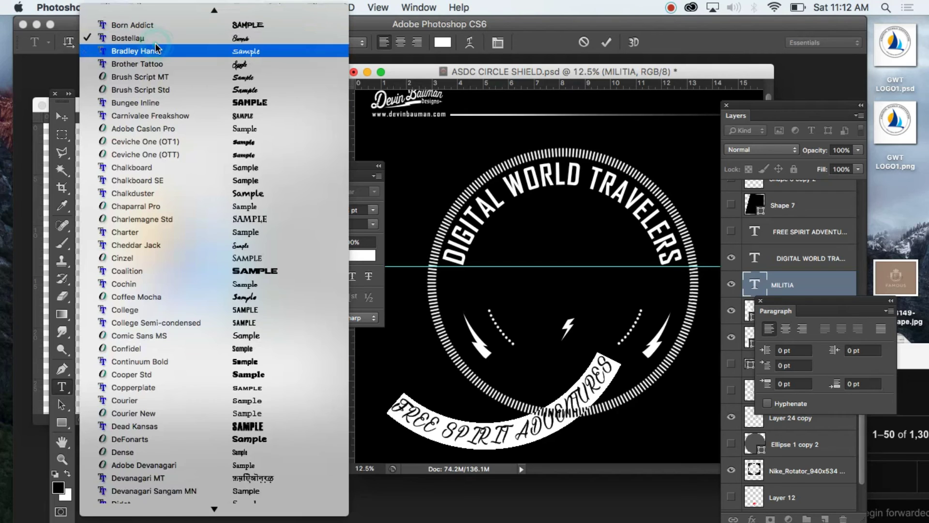
click(250, 200)
click(160, 42)
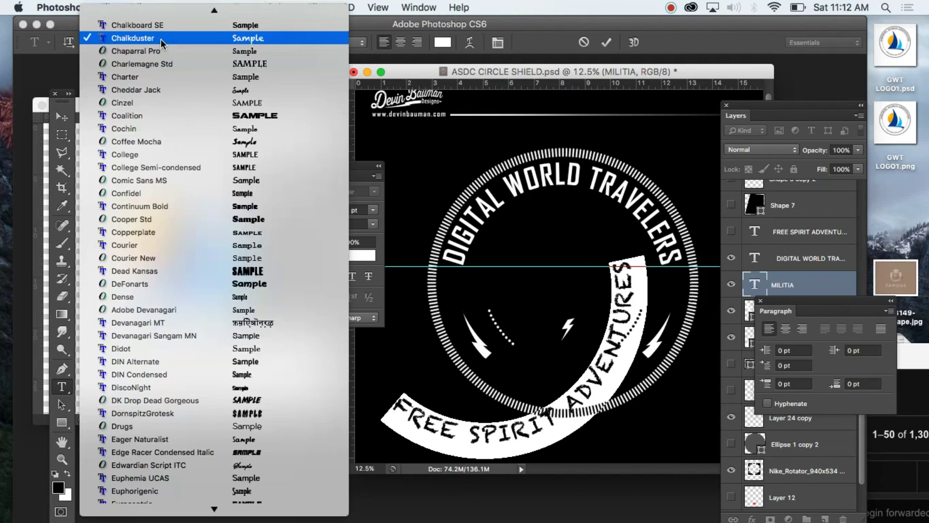
click(190, 145)
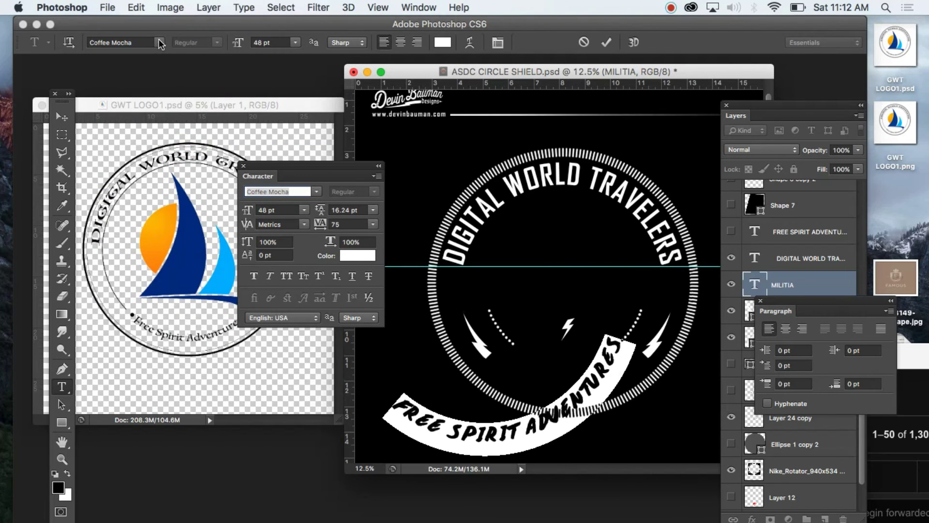
Try the DiscoNight font on the FREE SPIRIT ADVENTURES text, and change it to Futura Condensed.
click(160, 43)
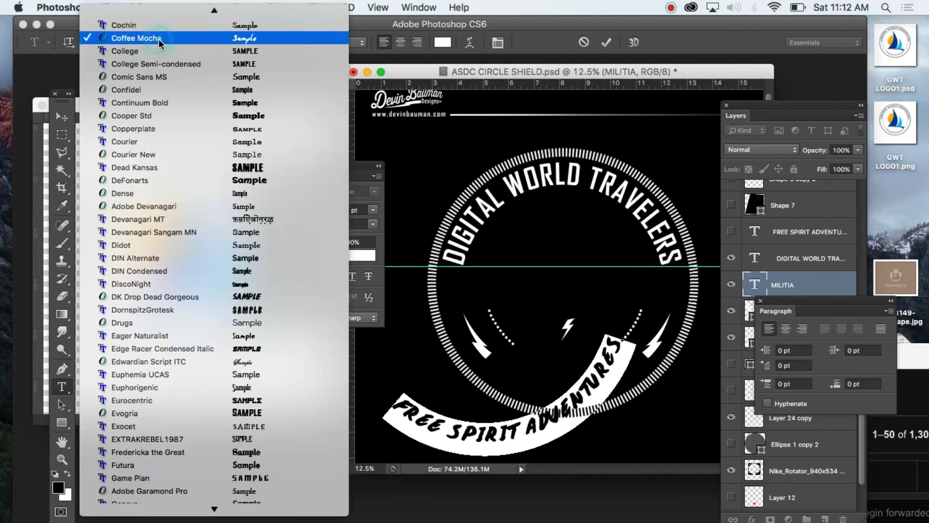
click(235, 288)
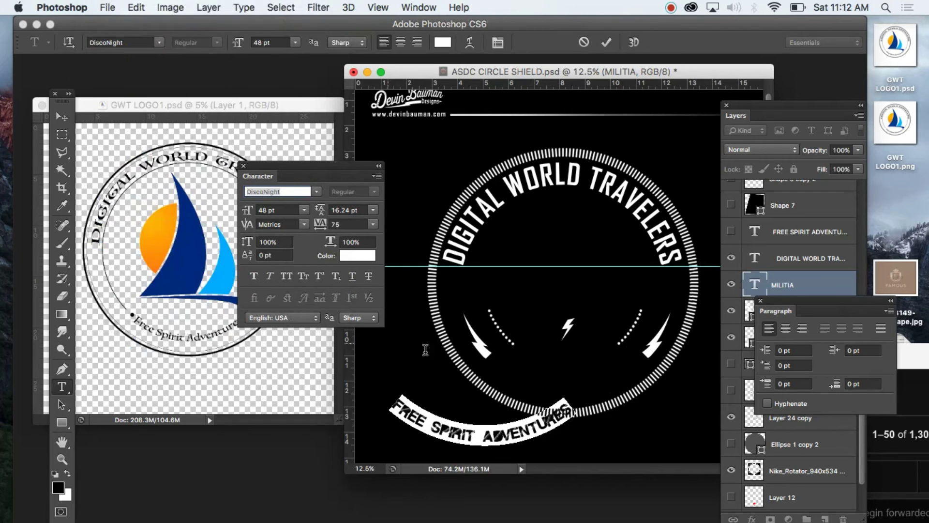
click(159, 43)
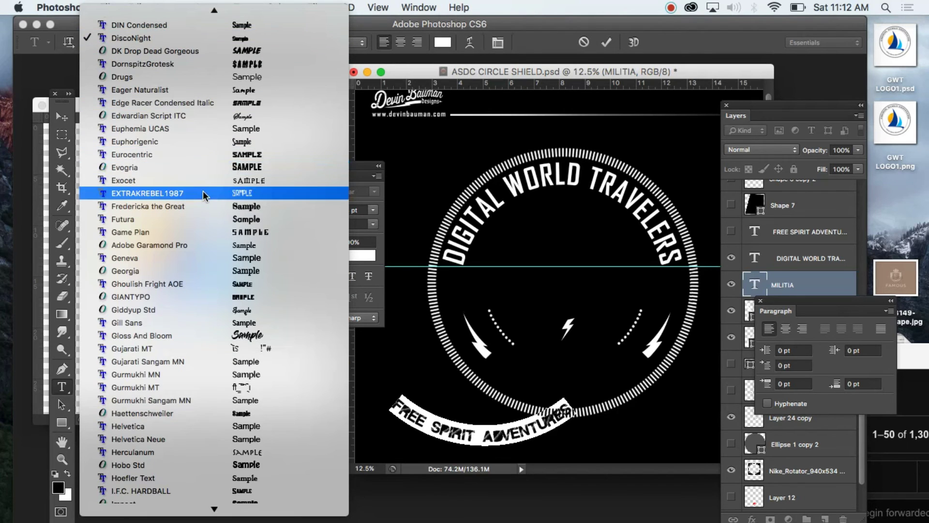
click(206, 219)
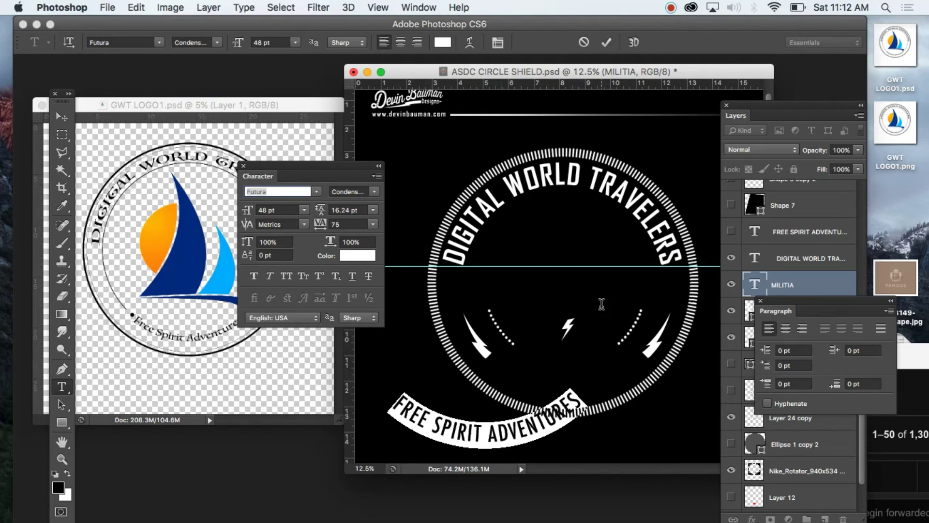
Move the FREE SPIRIT ADVENTURES text inside the ring so it follows the ring's lower curve, and deselect it.
click(62, 116)
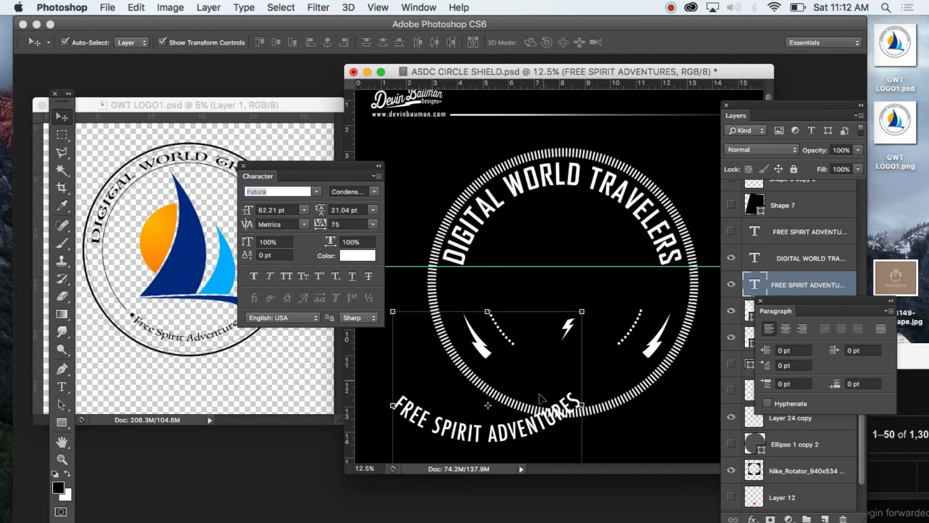
drag(536, 428, 617, 383)
click(415, 341)
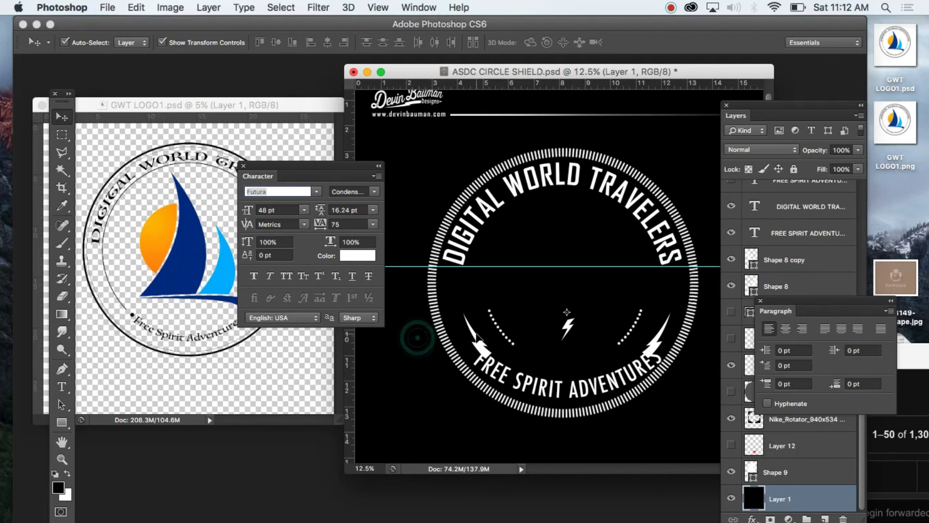
Move the three lightning bolts out of the ring to the empty area at its lower left.
drag(479, 338, 400, 385)
drag(664, 347, 461, 441)
drag(562, 335, 400, 370)
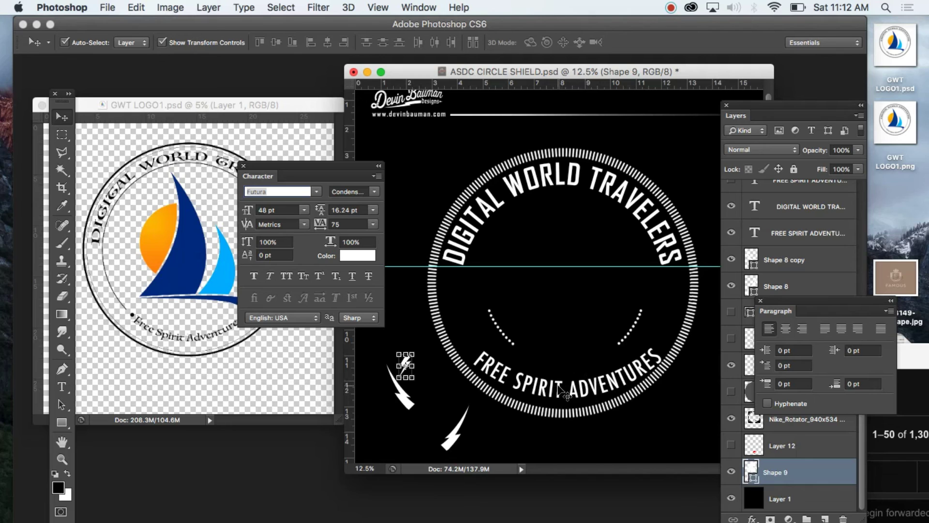
Move the shield document and the Character panel apart, zoom out to 8.33% and enlarge the document window around the canvas.
click(560, 388)
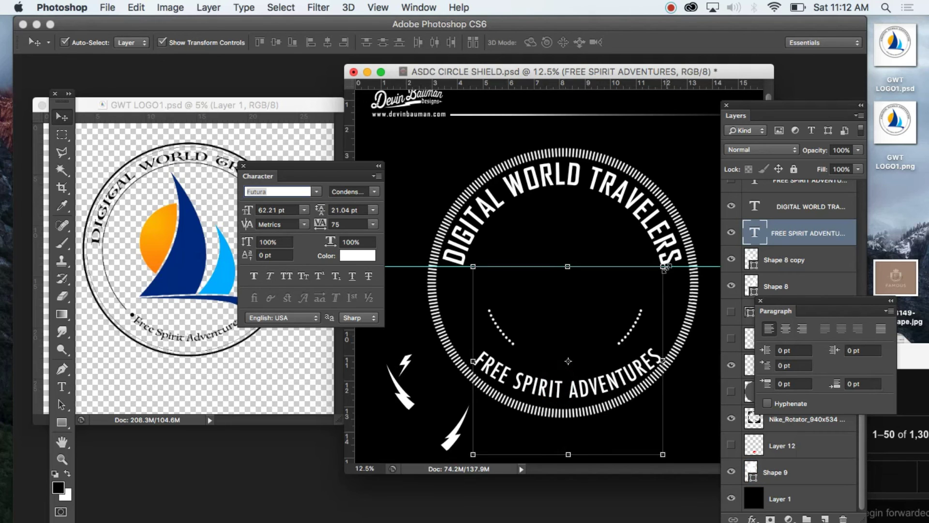
click(665, 267)
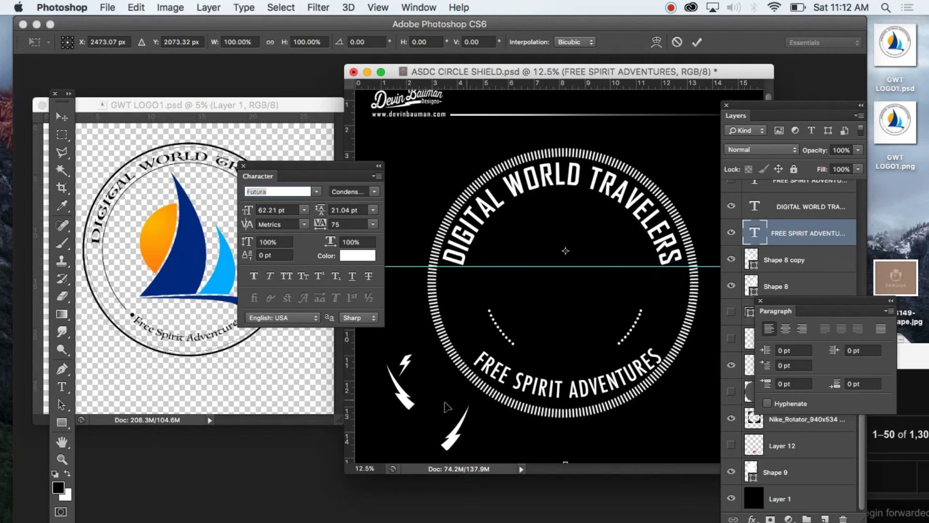
drag(435, 75, 231, 70)
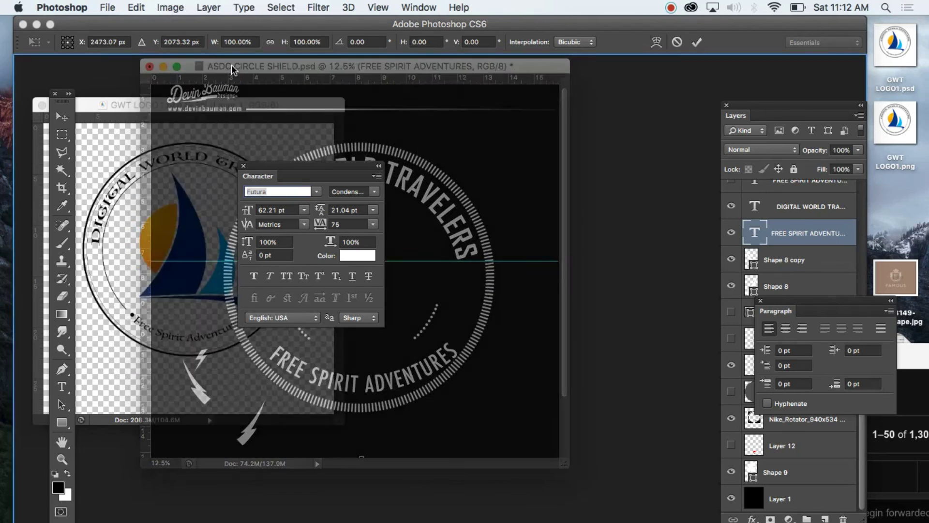
drag(255, 166, 678, 173)
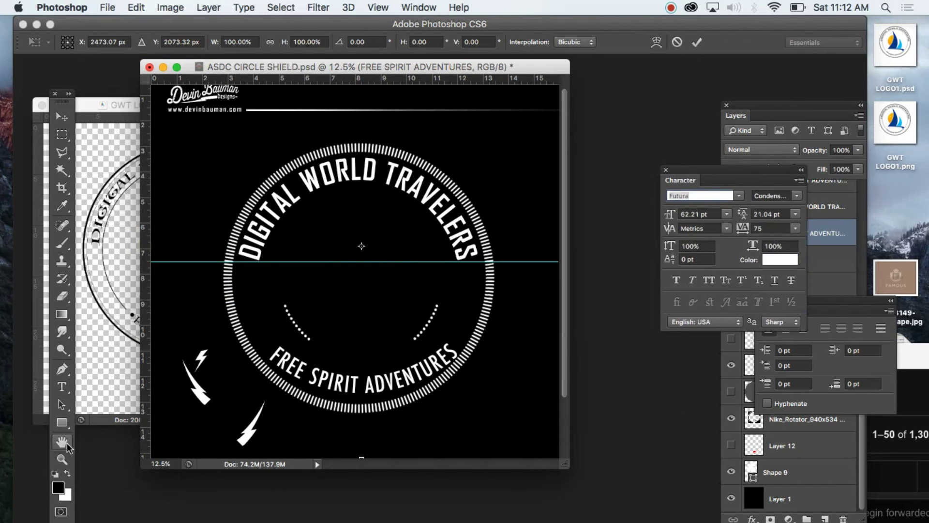
click(62, 459)
alt+click(287, 327)
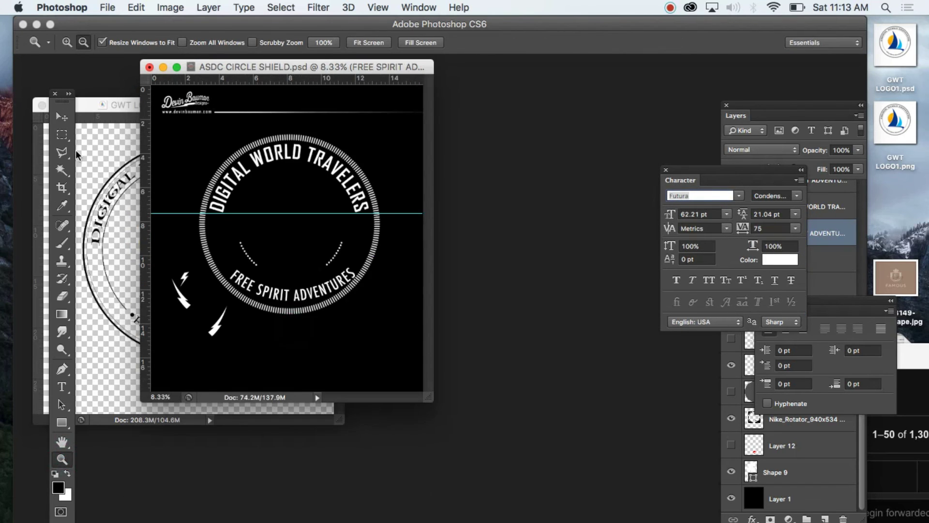
key(v)
drag(425, 394, 664, 472)
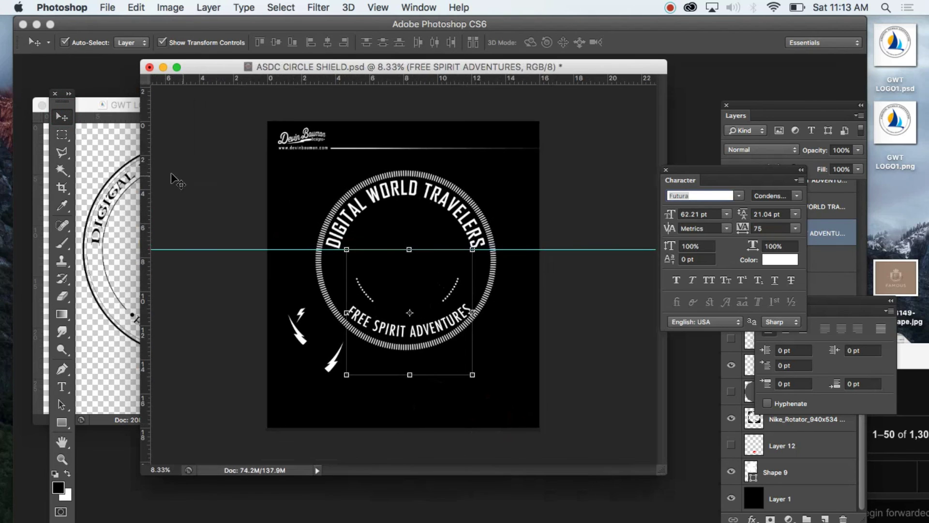
Scale the FREE SPIRIT ADVENTURES text to about 78.9%, reposition it along the ring's lower inner edge, and apply the transformation.
click(473, 374)
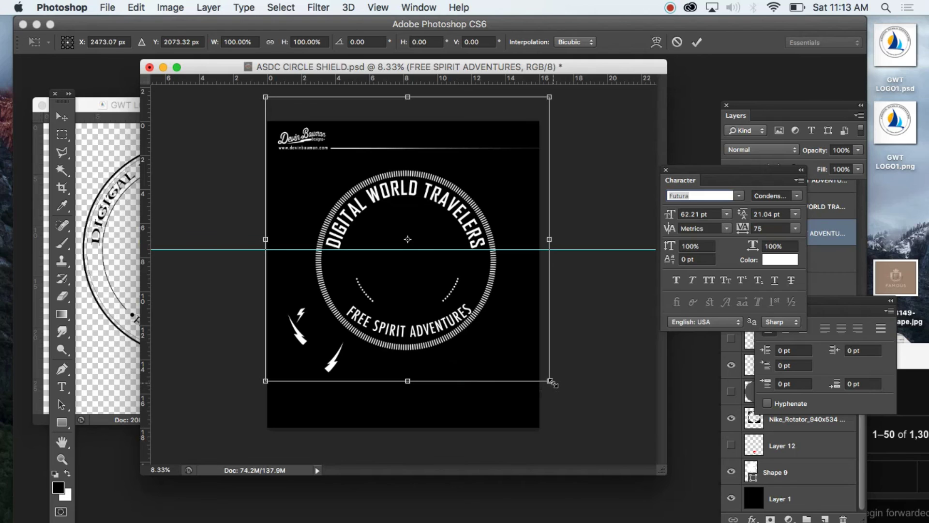
drag(550, 381, 463, 330)
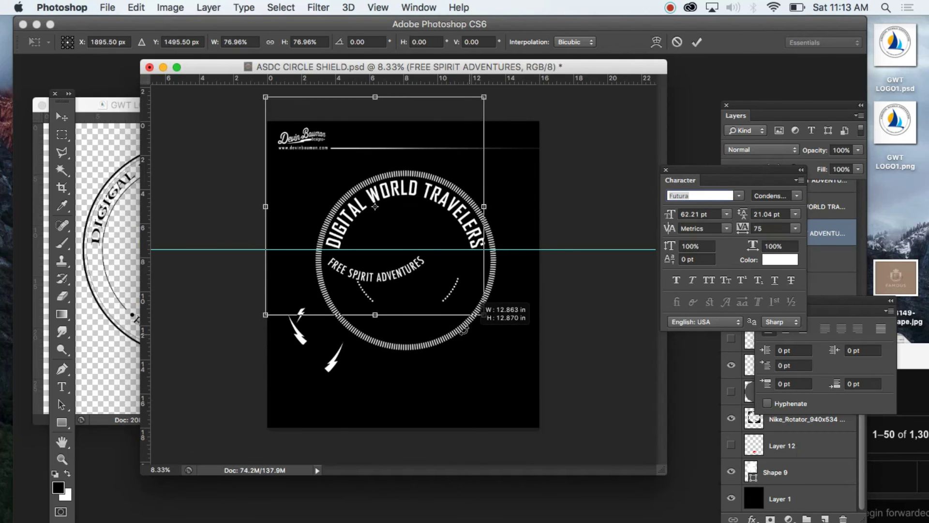
drag(384, 276, 411, 336)
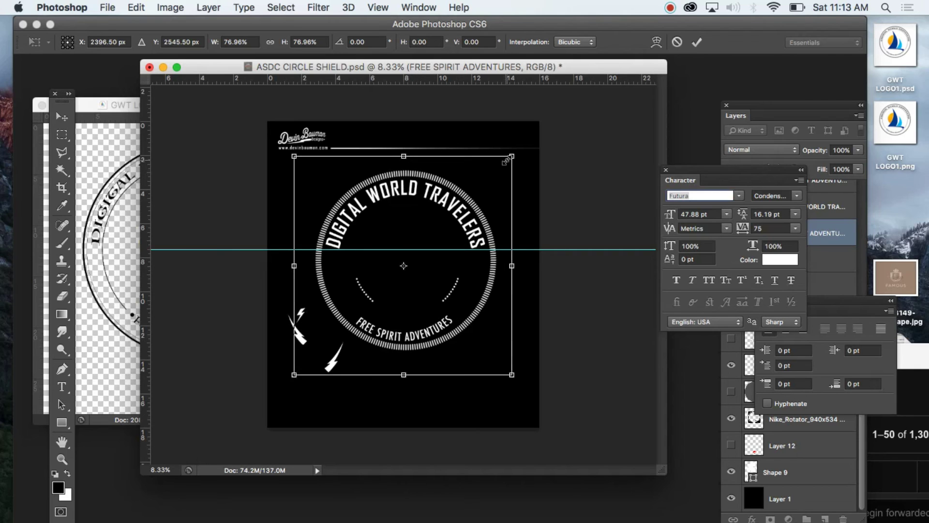
drag(506, 161, 510, 155)
click(62, 116)
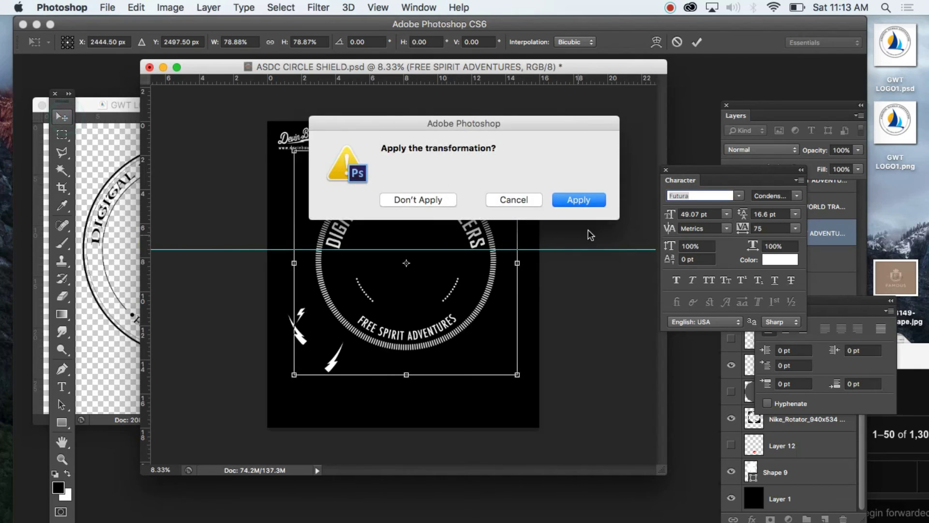
click(585, 200)
Try 72 pt and 60 pt on the entire FREE SPIRIT ADVENTURES text, and set its size to 55 pt.
click(63, 388)
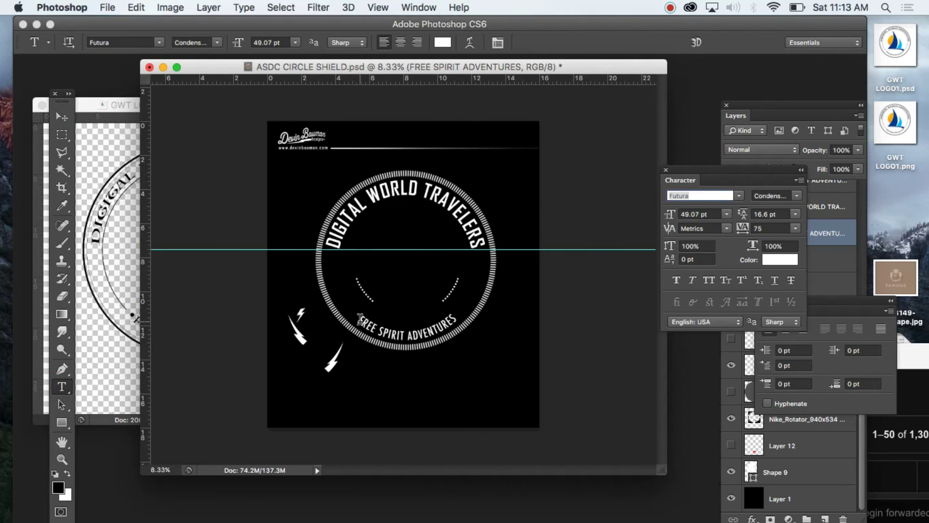
click(360, 319)
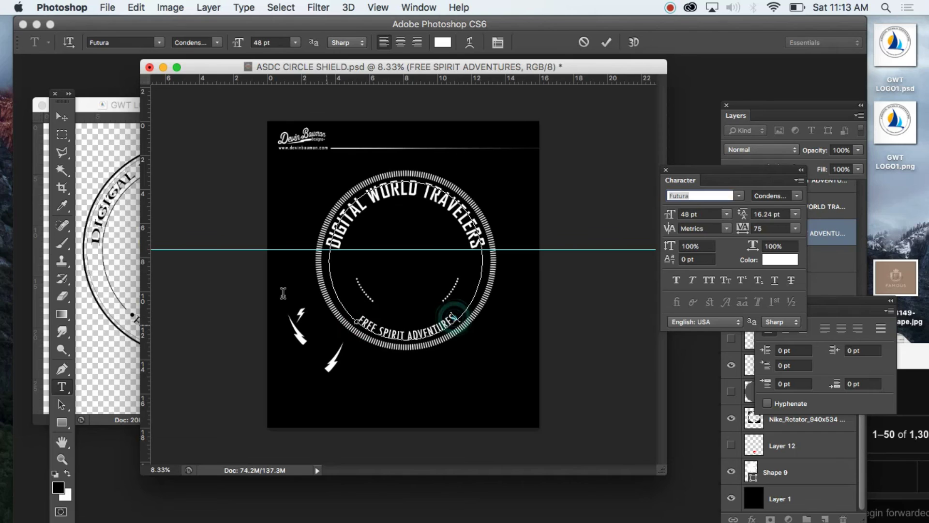
drag(454, 314, 359, 320)
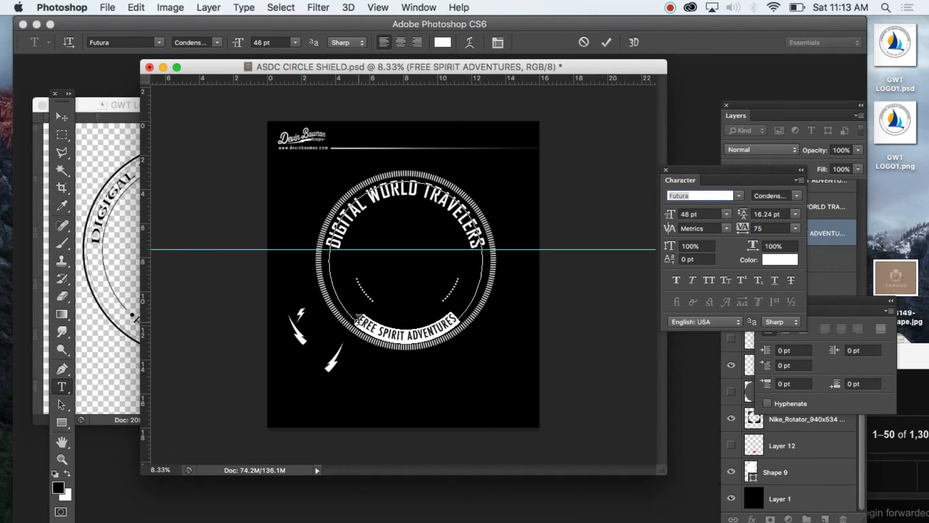
click(292, 46)
click(272, 183)
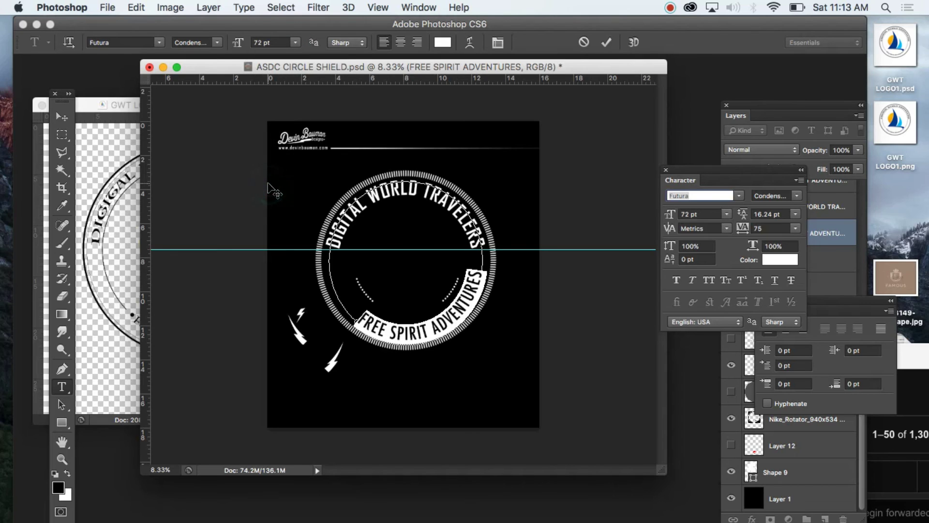
click(295, 44)
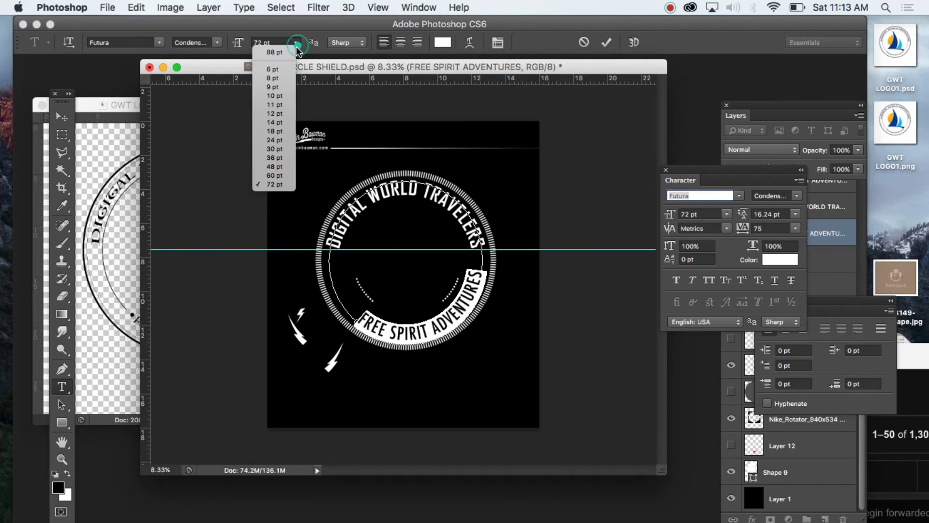
click(272, 176)
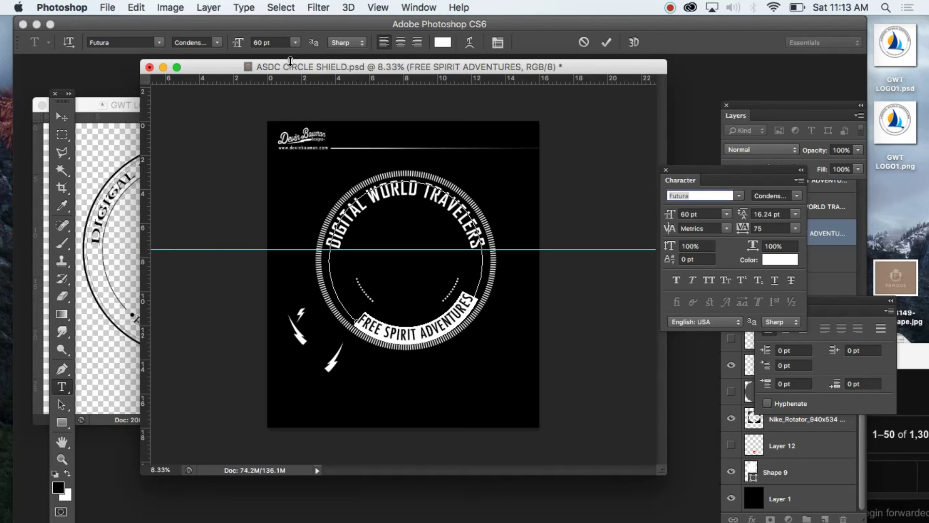
click(295, 46)
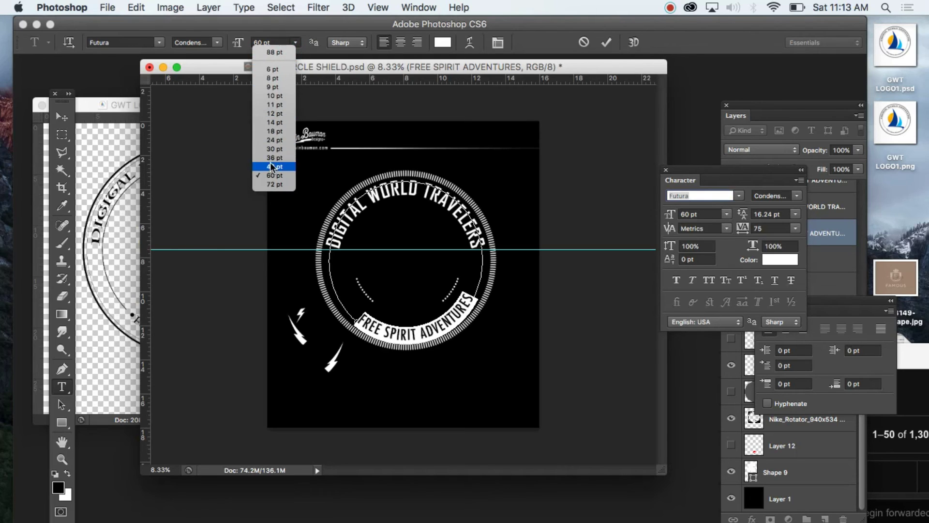
click(261, 39)
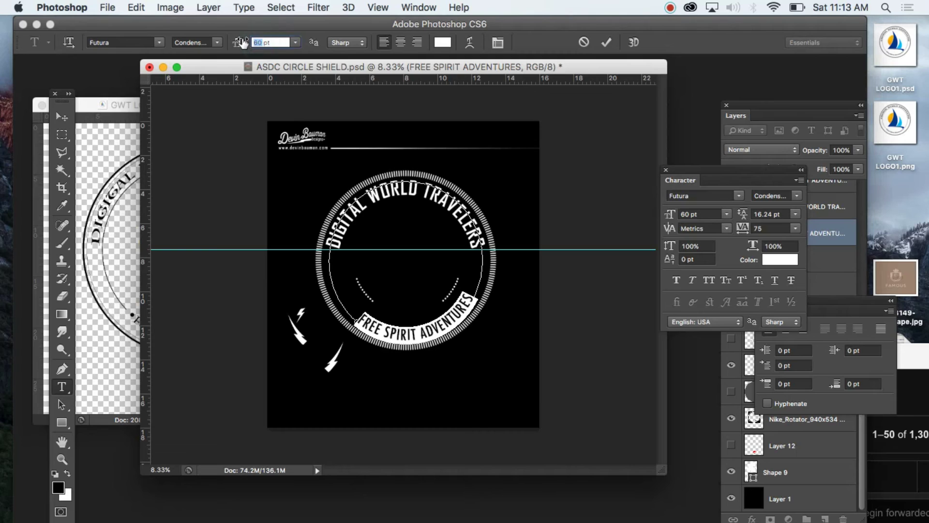
text(55)
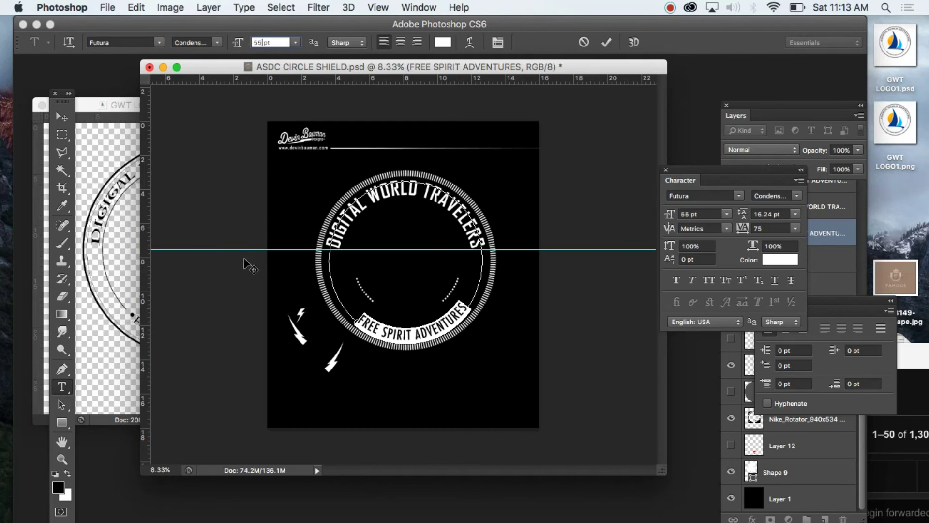
click(62, 116)
click(62, 388)
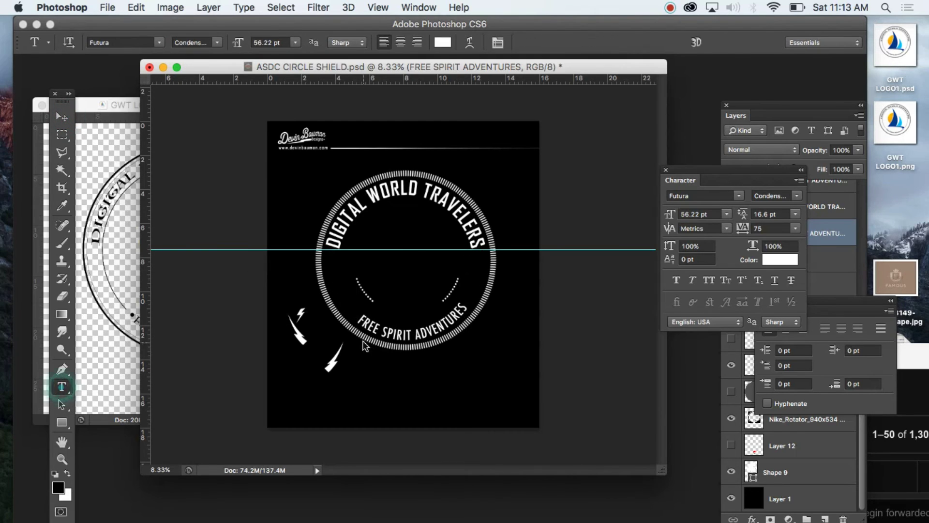
click(360, 320)
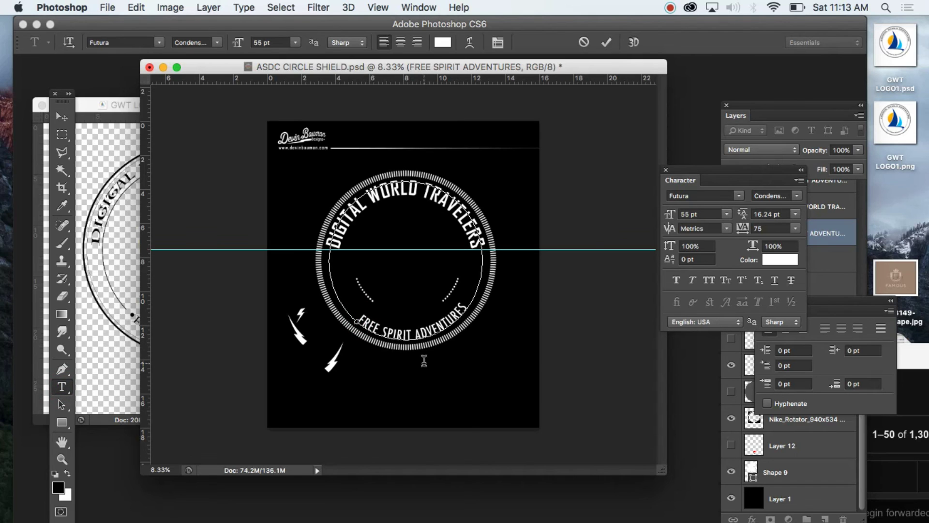
Add a horizontal guide near the tagline's upper ends, rotate the FREE SPIRIT ADVENTURES text 6.93 degrees to level it, and apply the transformation.
click(62, 117)
drag(324, 82, 316, 308)
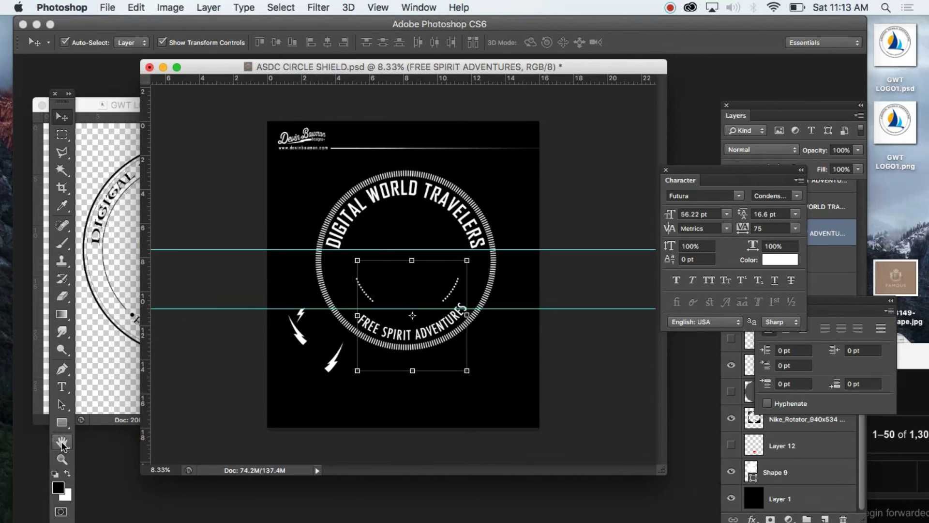
click(62, 459)
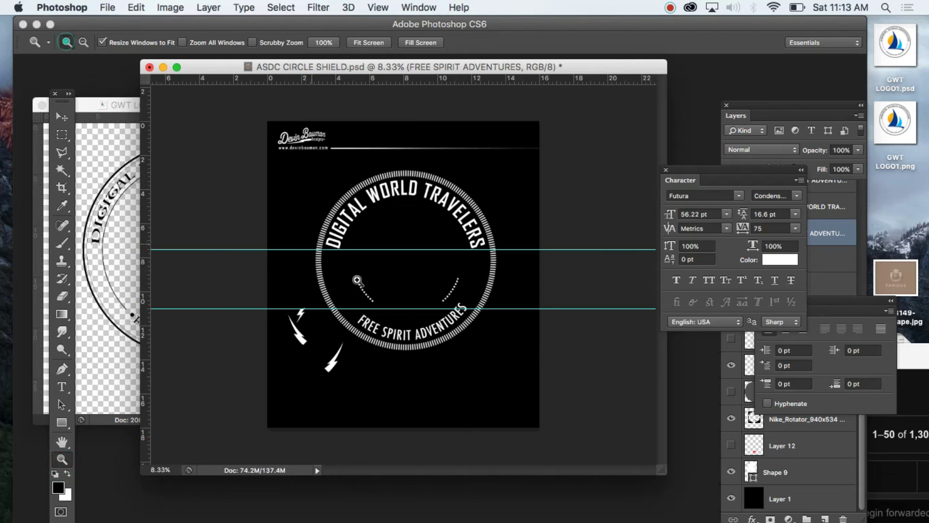
click(384, 296)
click(69, 119)
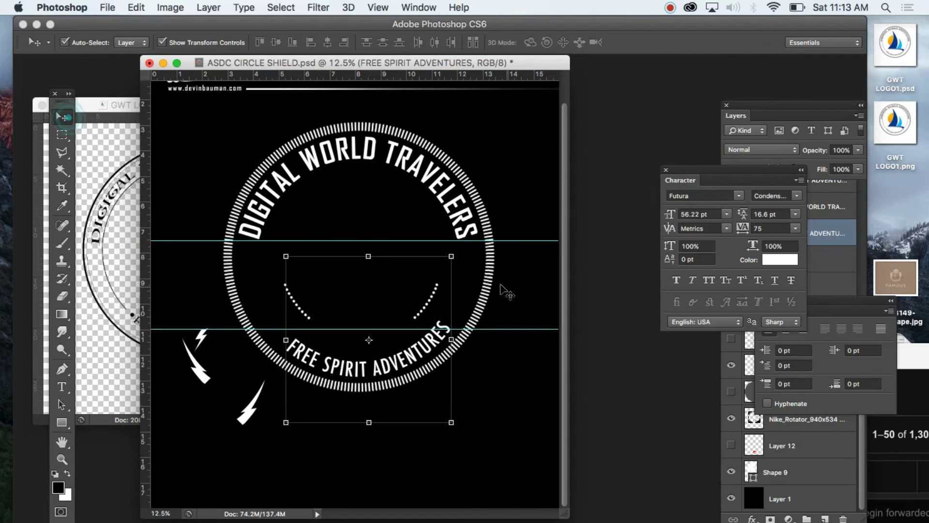
drag(463, 251, 563, 112)
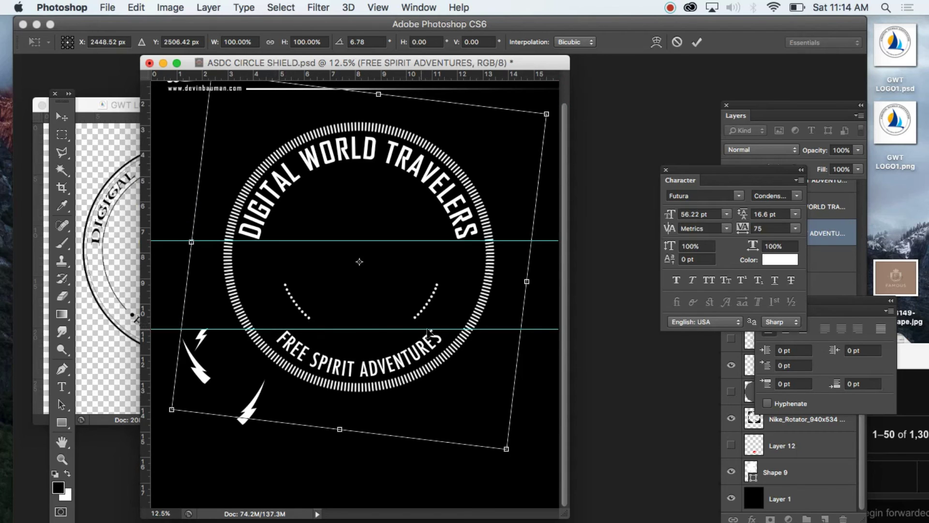
drag(516, 457, 517, 458)
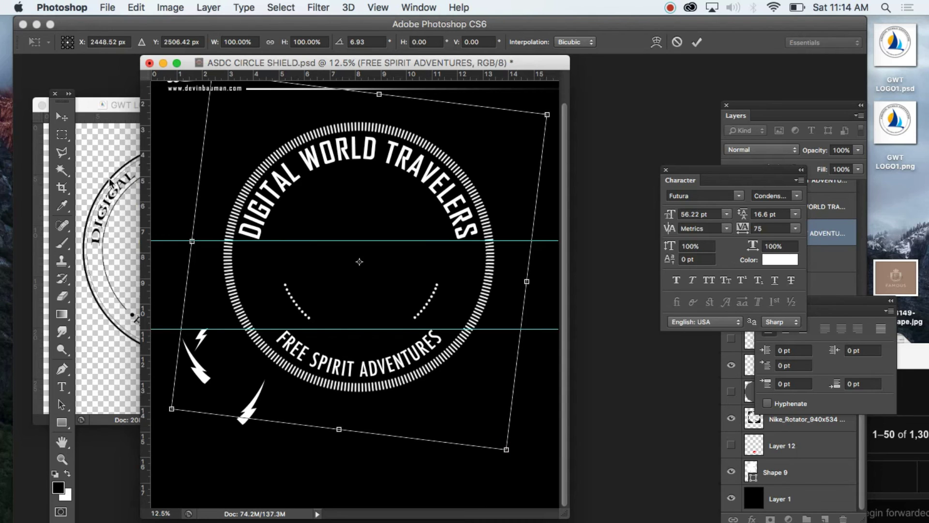
click(56, 117)
click(583, 199)
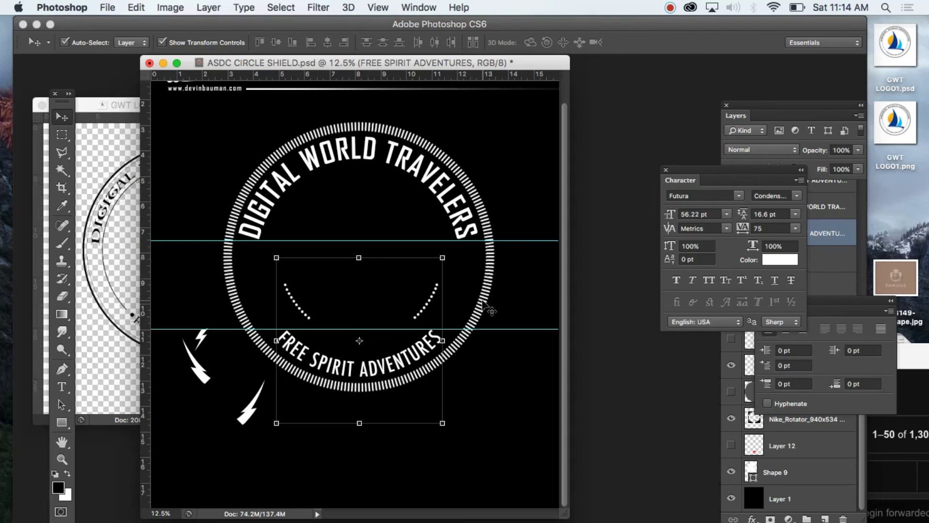
Select the hatched ring and place a vertical guide through its centre.
click(484, 303)
drag(147, 218, 359, 182)
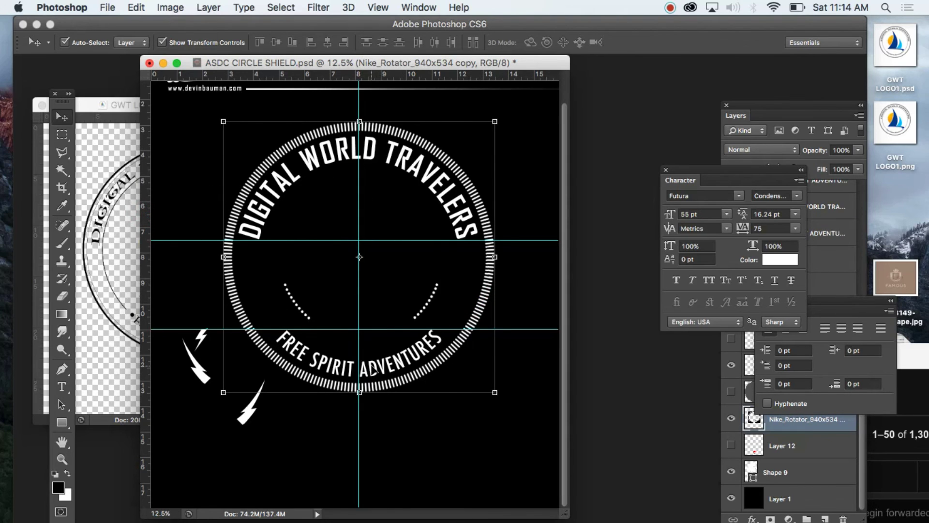
Move the pair of dotted arcs toward the ring's lower-right inner edge.
click(377, 370)
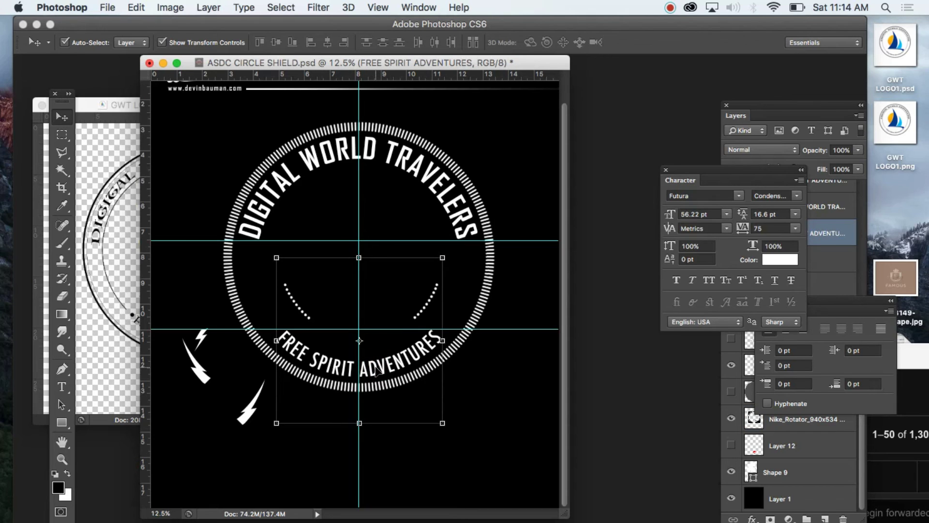
click(372, 157)
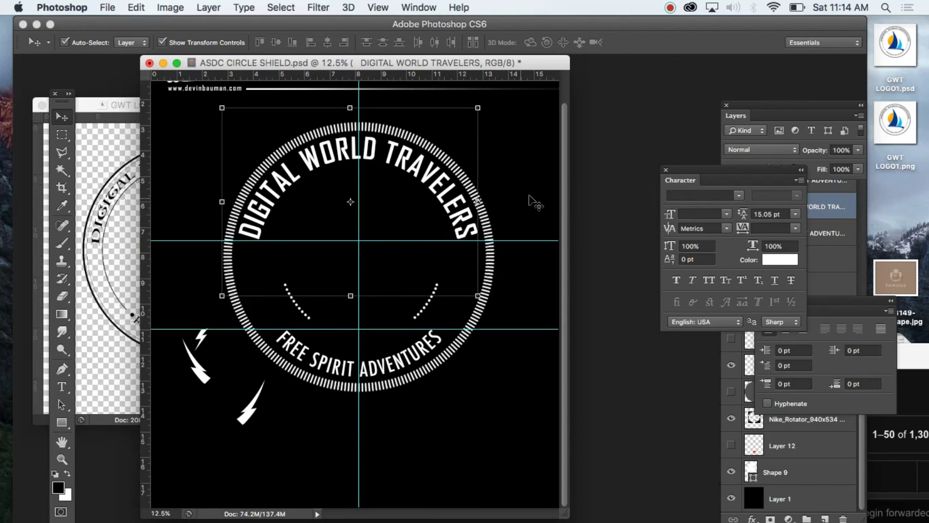
click(518, 187)
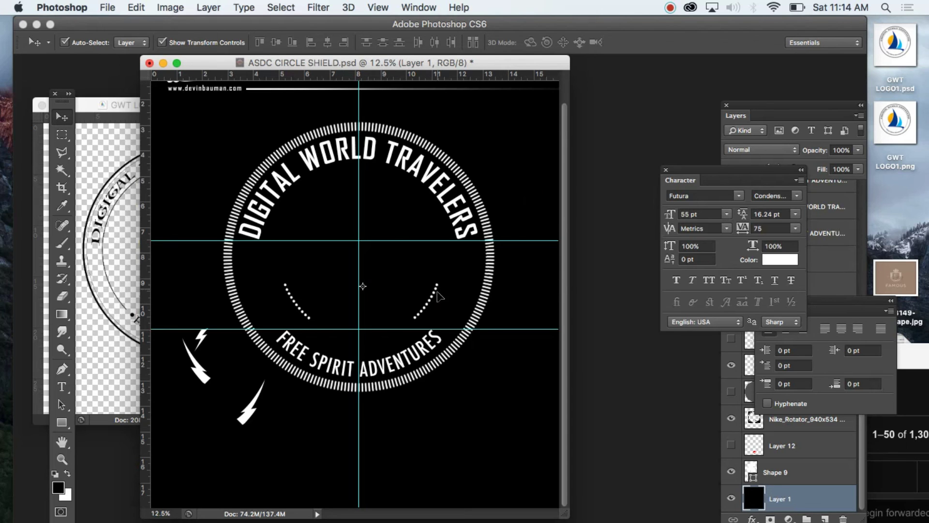
drag(432, 301, 462, 310)
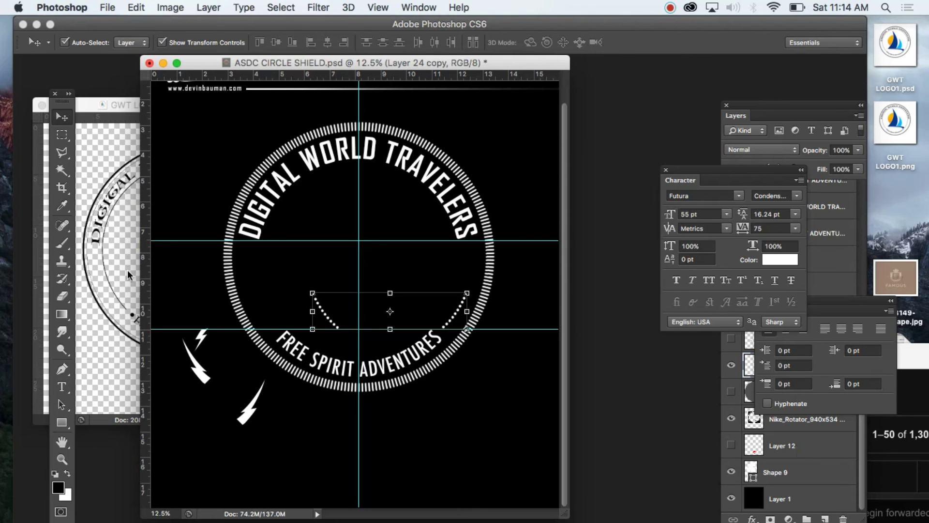
Select the left dotted arc with a rectangular marquee, cut it, and paste it as a separate layer.
click(62, 134)
drag(269, 255, 359, 366)
click(136, 7)
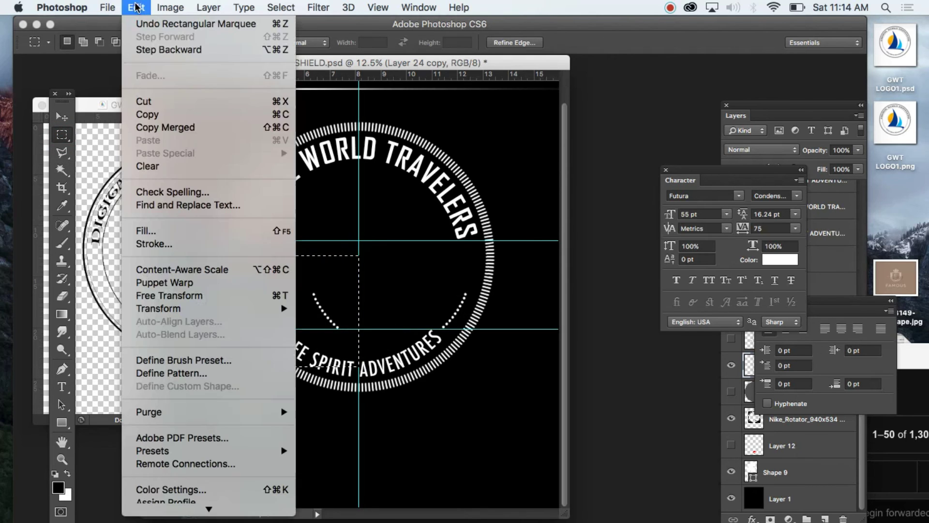
click(138, 101)
click(136, 8)
click(148, 140)
click(62, 116)
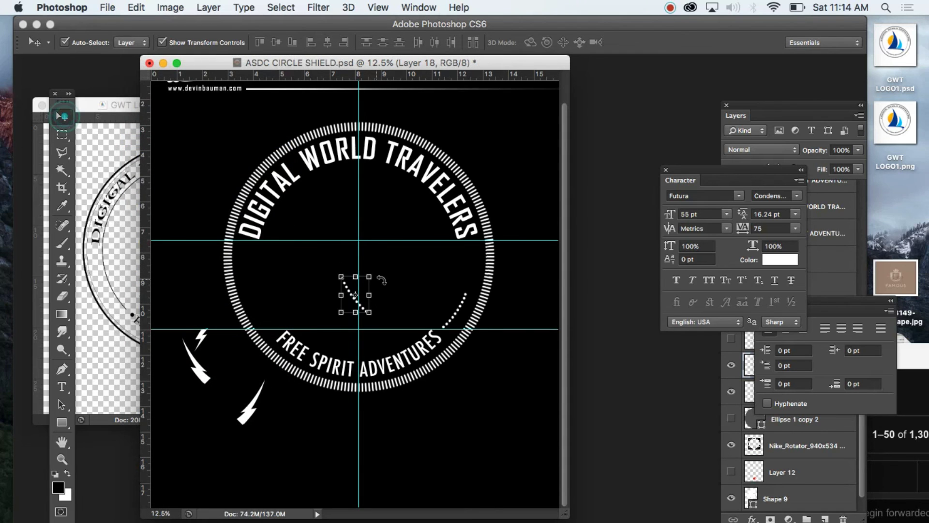
Move the pasted arc about 3.6 in right and 0.64 in up, above the right arc, and flip it horizontally.
click(445, 297)
drag(348, 291, 441, 274)
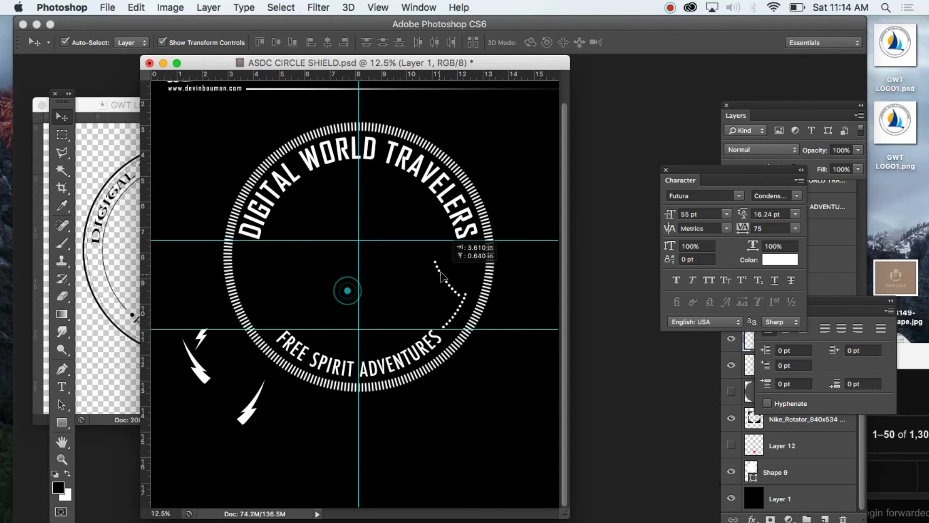
click(145, 7)
click(145, 8)
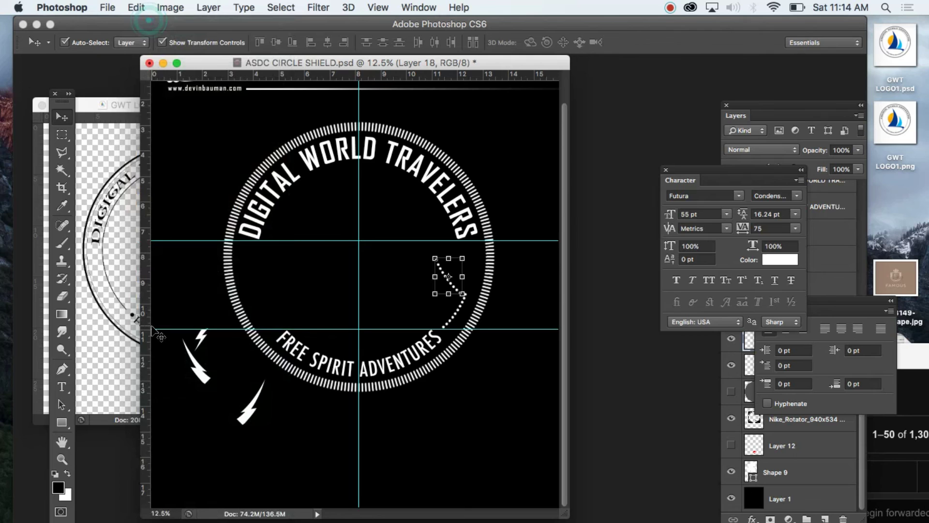
click(142, 8)
mouse_move(156, 309)
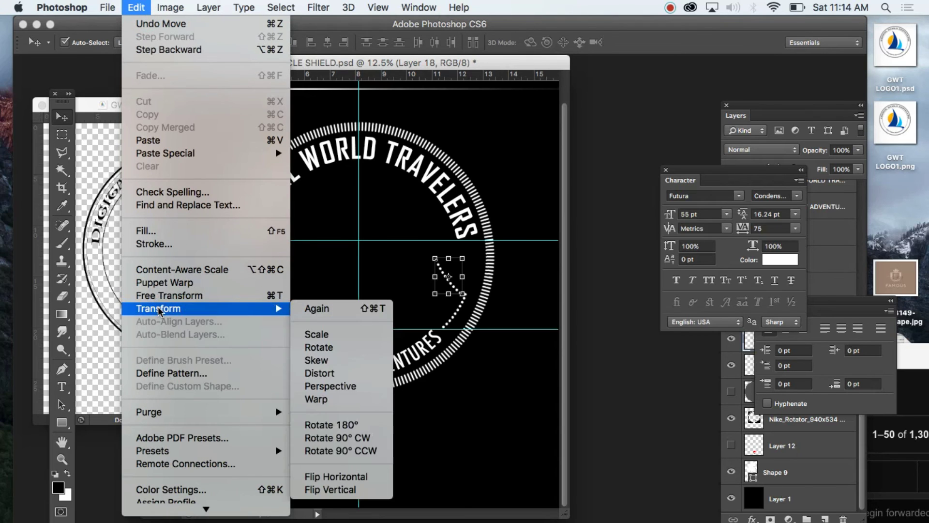
click(338, 475)
click(522, 296)
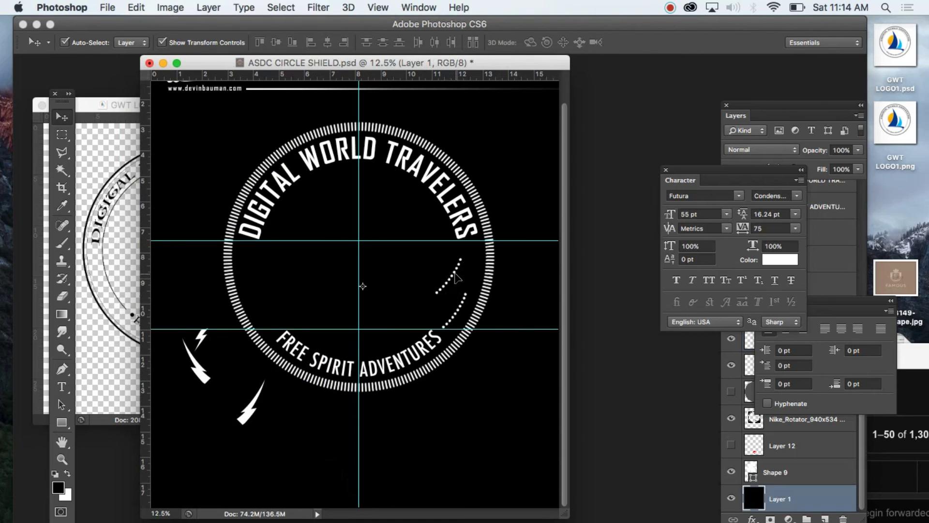
Place the flipped arc directly above the lower dotted arc, rotate it -32.95 degrees to continue the curve, and apply the transformation.
drag(458, 278, 507, 271)
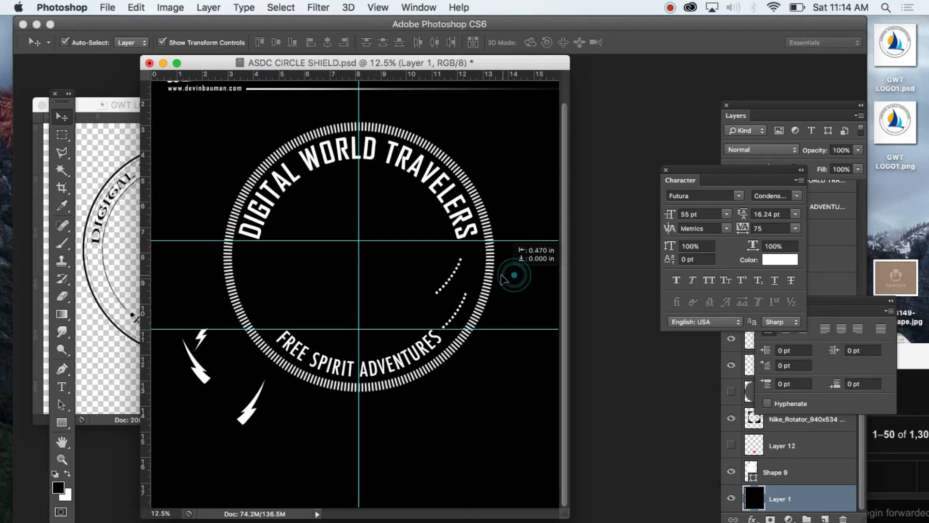
click(62, 459)
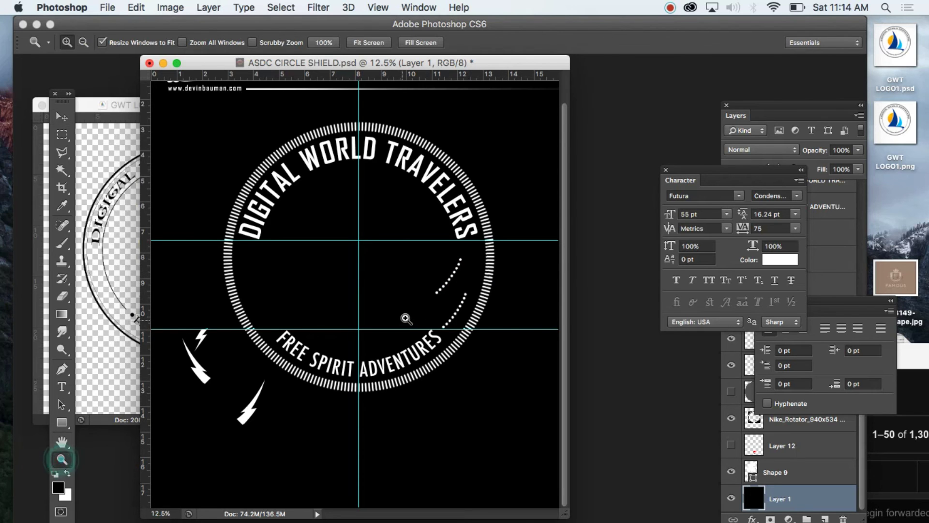
click(445, 300)
click(546, 288)
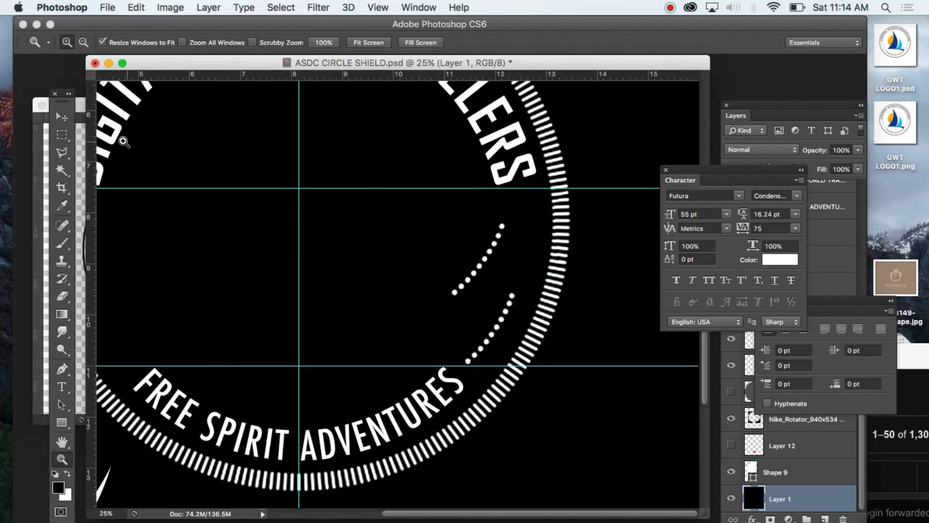
click(62, 116)
click(476, 265)
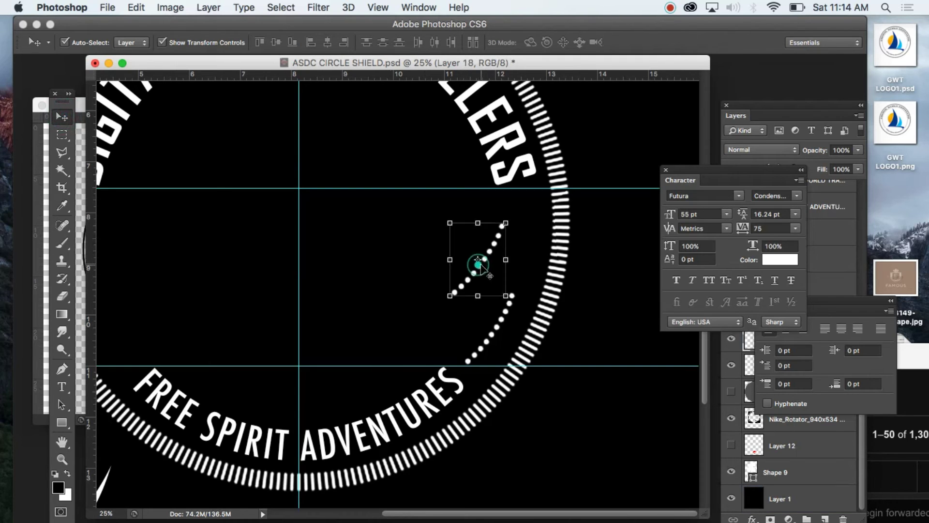
mouse_move(521, 214)
mouse_down()
mouse_move(513, 201)
mouse_move(517, 219)
mouse_move(529, 215)
mouse_up()
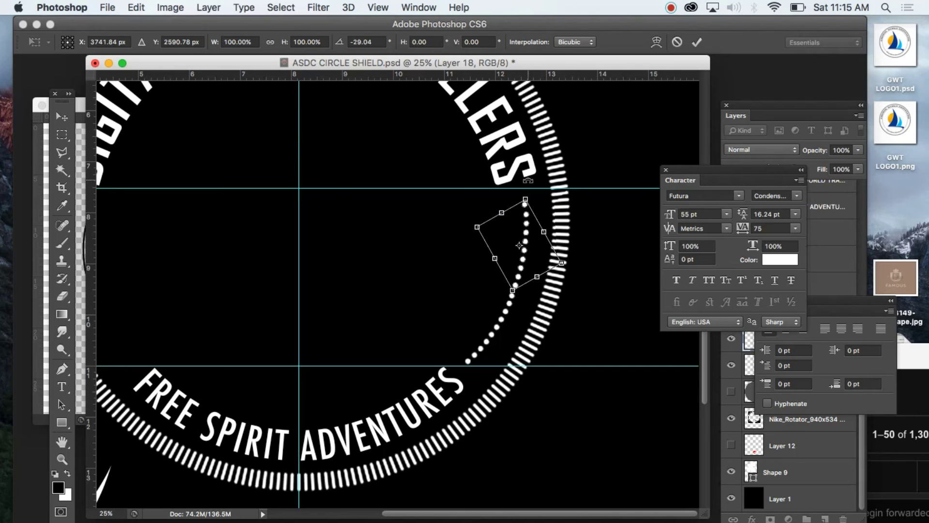
drag(528, 179, 524, 178)
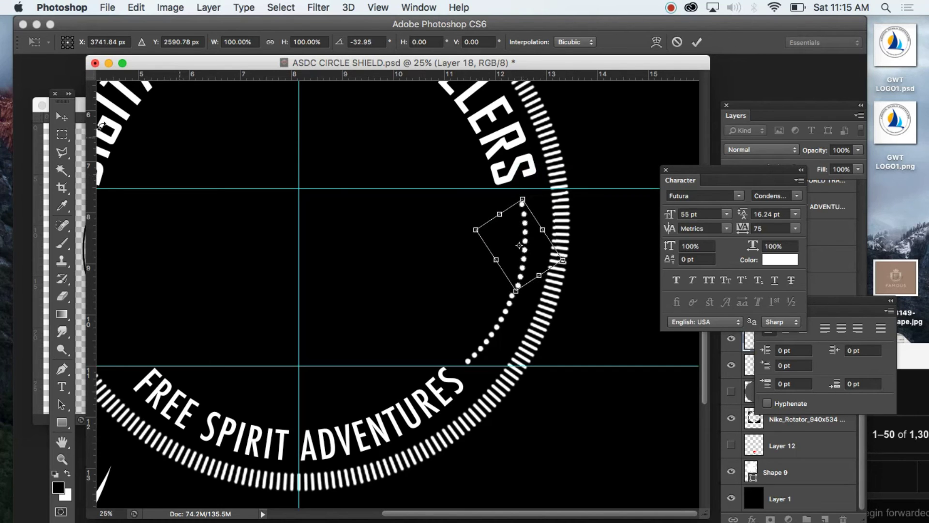
click(577, 199)
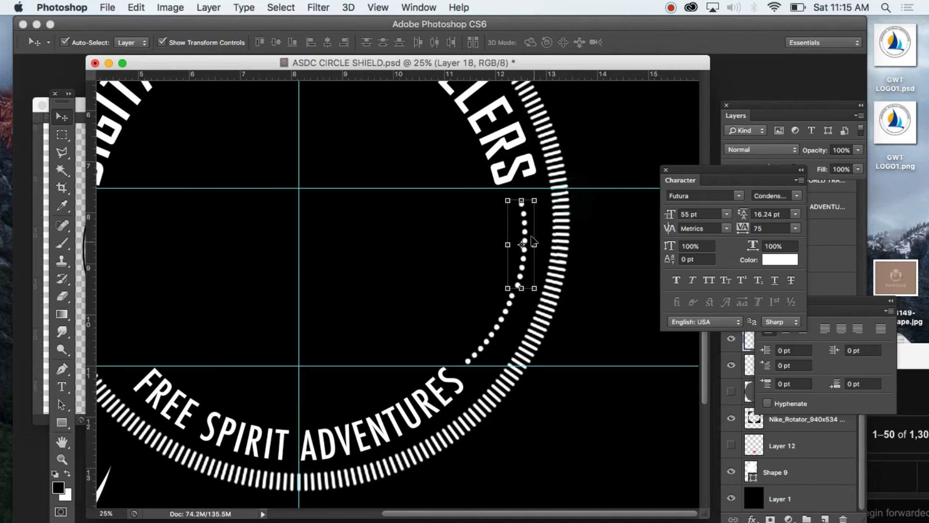
Move the upper dotted arc against the hatched ring's right inner edge, rotate it 0.52 degrees, and apply the transformation.
drag(524, 226, 549, 213)
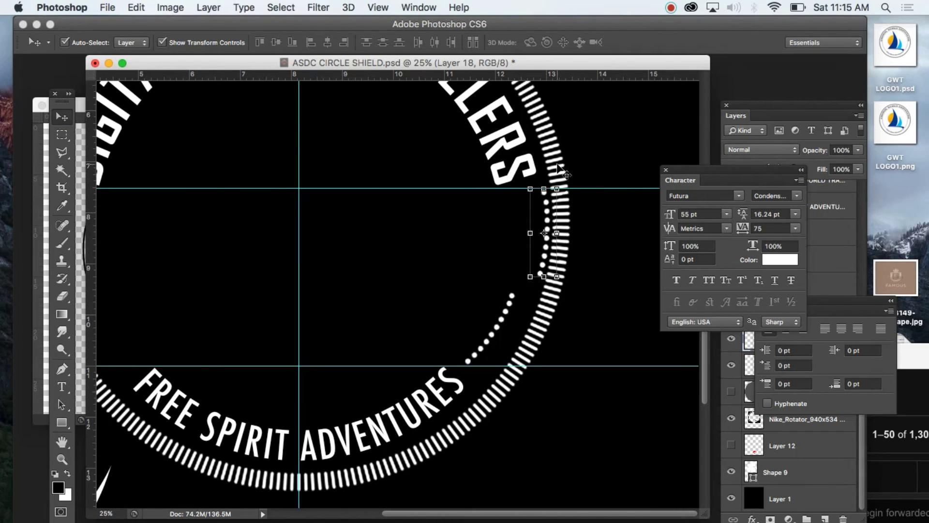
drag(565, 175, 563, 182)
click(63, 117)
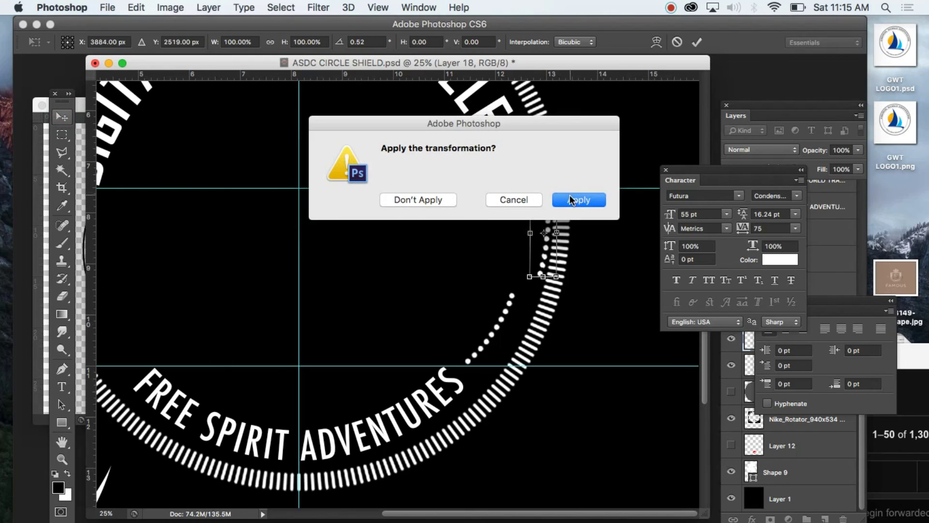
click(581, 199)
Move the lower dotted arc to meet the upper arc's lower end, rotate it 2.50 degrees, and apply the transformation.
click(445, 268)
drag(514, 299, 534, 287)
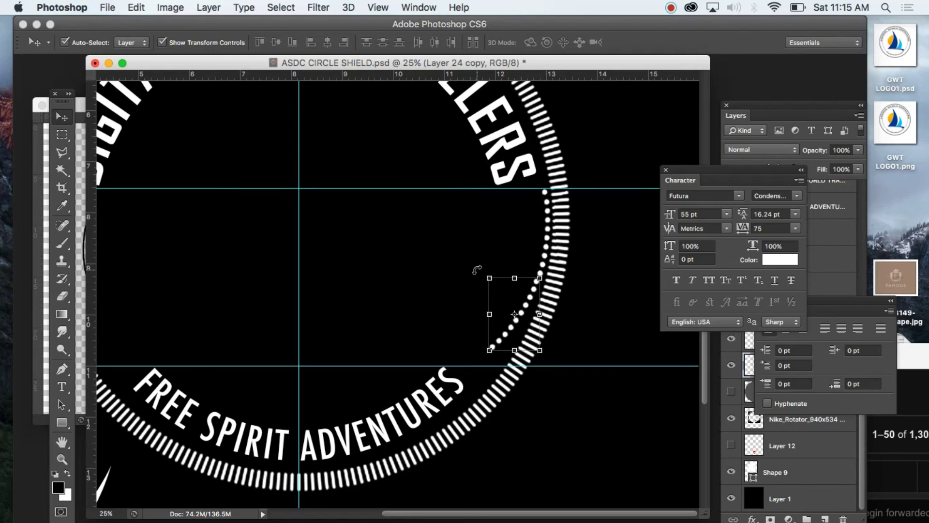
drag(477, 269, 477, 265)
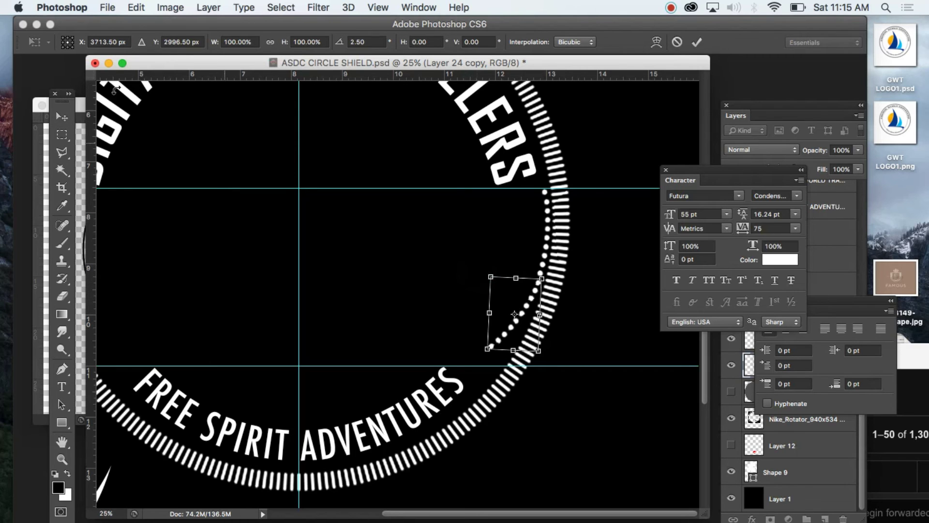
click(62, 116)
click(583, 199)
Shift the lower dotted arc slightly, rotate it -1.97 degrees, and apply the transformation.
click(593, 302)
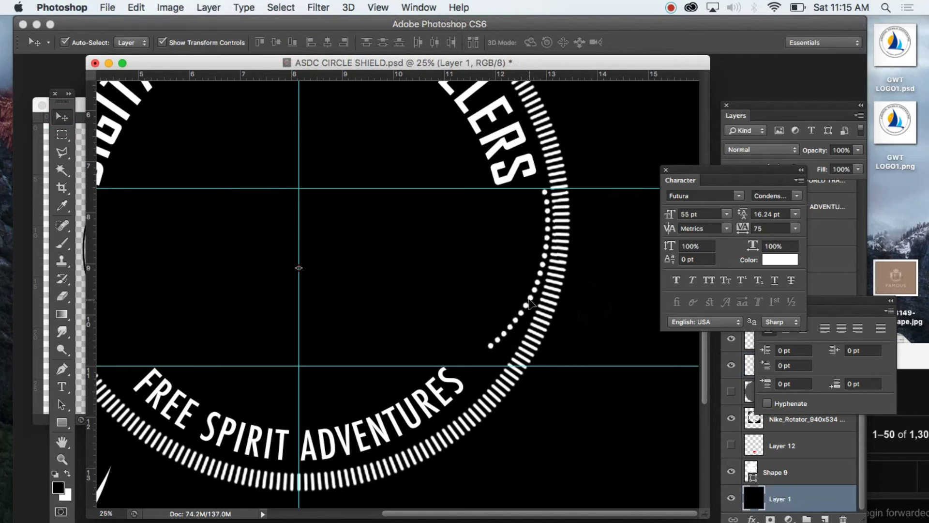
drag(533, 304, 531, 301)
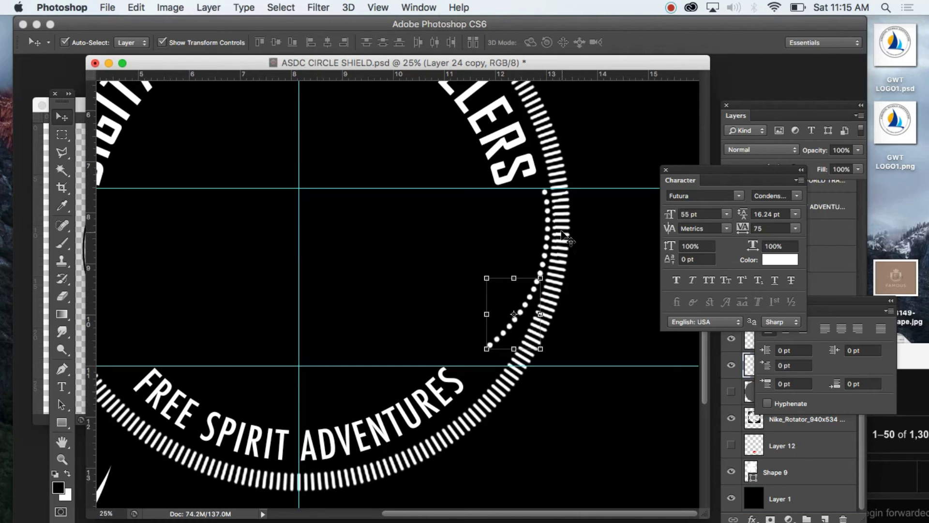
drag(478, 275, 470, 266)
click(62, 117)
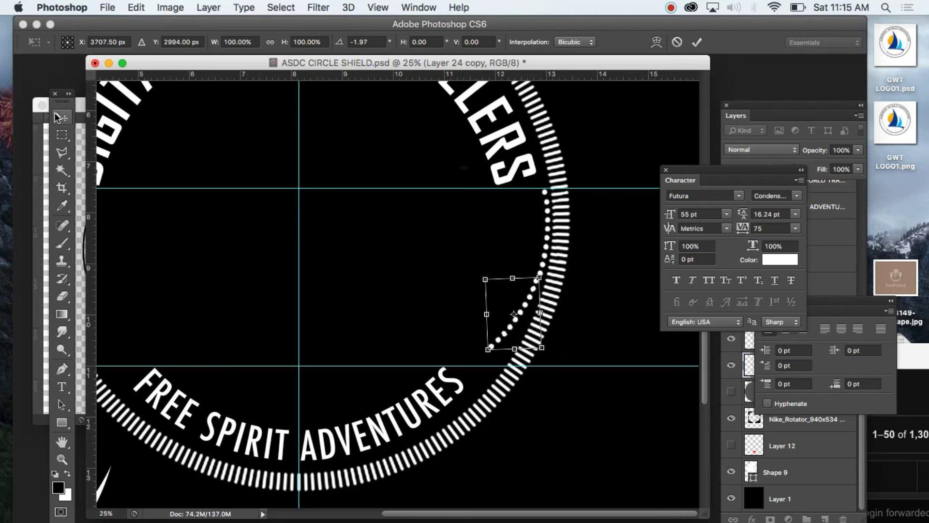
click(569, 199)
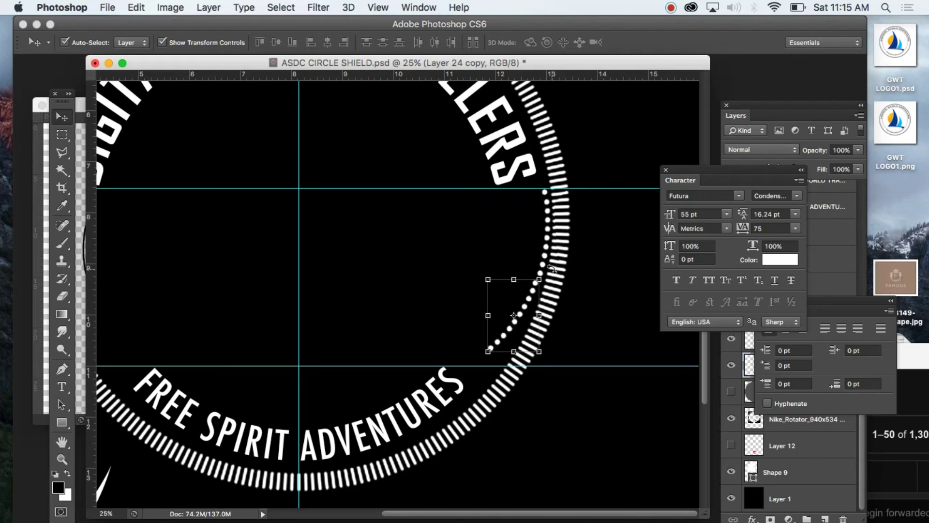
Rotate the lower dotted arc 2.57 degrees, nudge it 8 px up and 8 px left, and apply the transformation.
drag(551, 268, 558, 260)
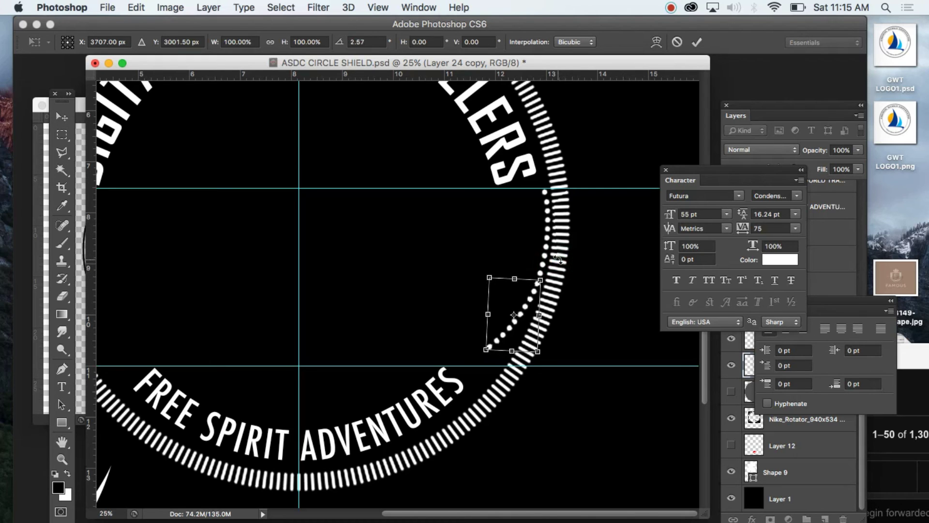
key(Up)
key(Up)
key(Up)
key(Up)
key(Up)
key(Up)
key(Up)
key(Up)
key(Left)
key(Left)
key(Left)
key(Left)
key(Left)
key(Left)
key(Left)
key(Left)
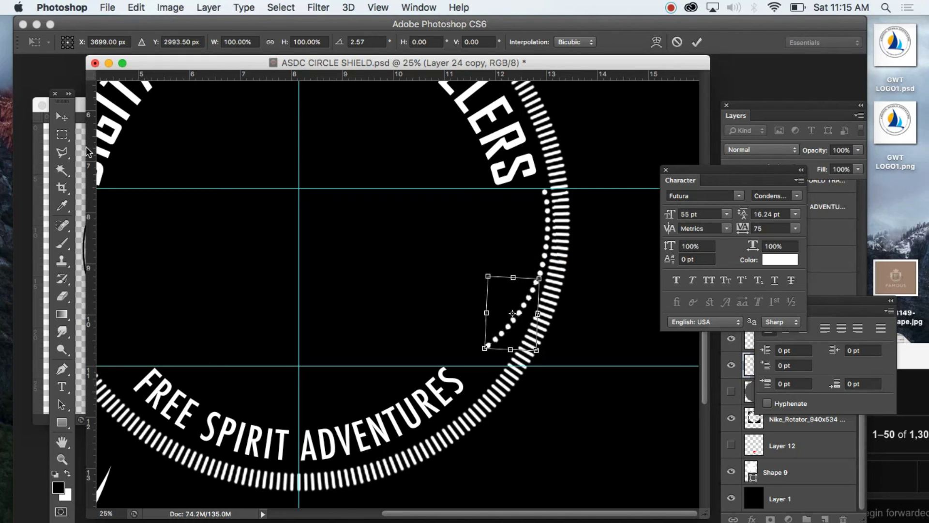
click(61, 116)
click(571, 200)
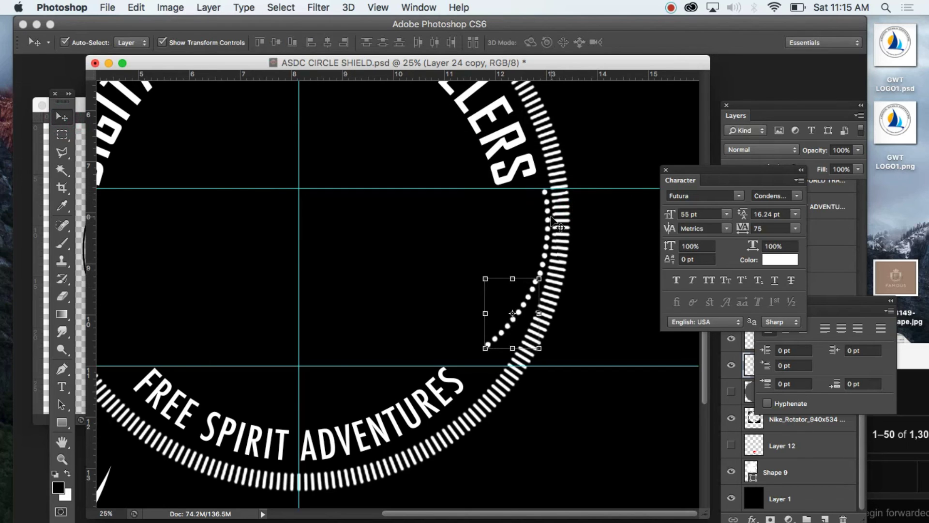
Nudge the lower dotted arc slightly down and right so its dots line up with the upper arc.
key(Down)
key(Down)
key(Down)
key(Down)
key(Right)
key(Right)
key(Right)
key(Right)
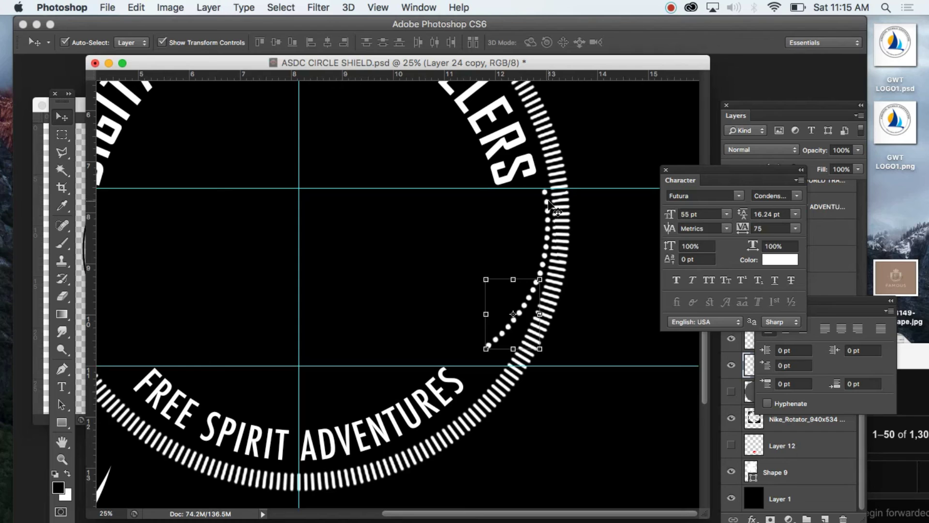
Move both dotted arcs together inward from the ring, rotate them -2.45 degrees, and apply the transformation.
mouse_move(550, 203)
mouse_down()
mouse_move(516, 220)
mouse_move(525, 224)
mouse_move(543, 197)
mouse_up()
click(63, 117)
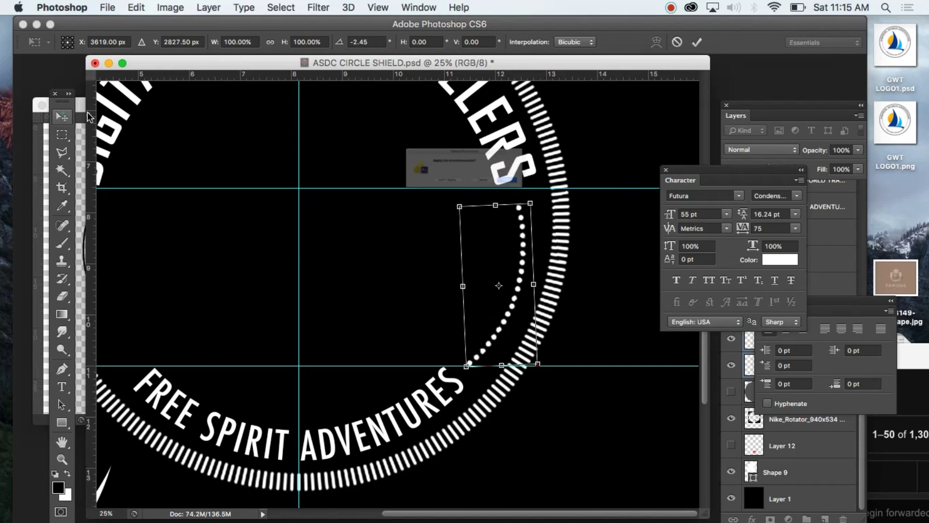
click(588, 200)
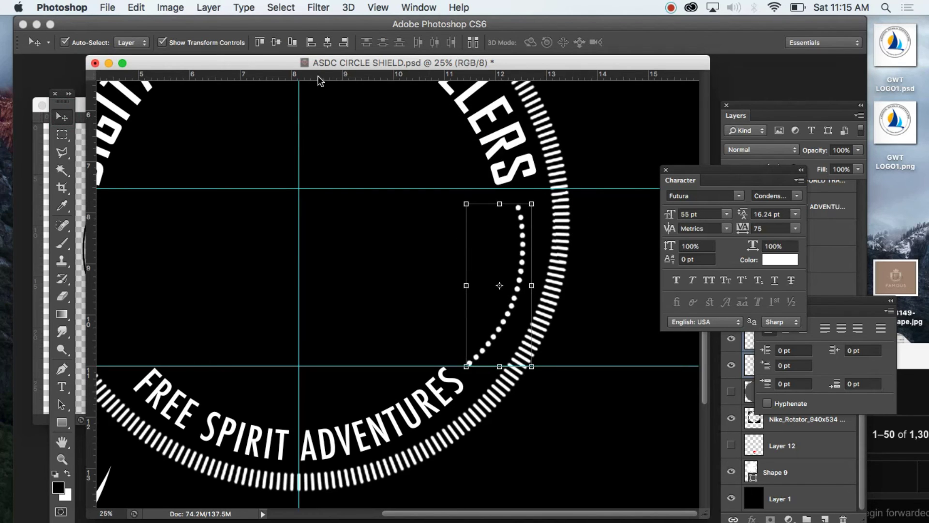
Move the Paragraph and Character panels away from the layer list so the dotted arc layers are accessible.
click(135, 7)
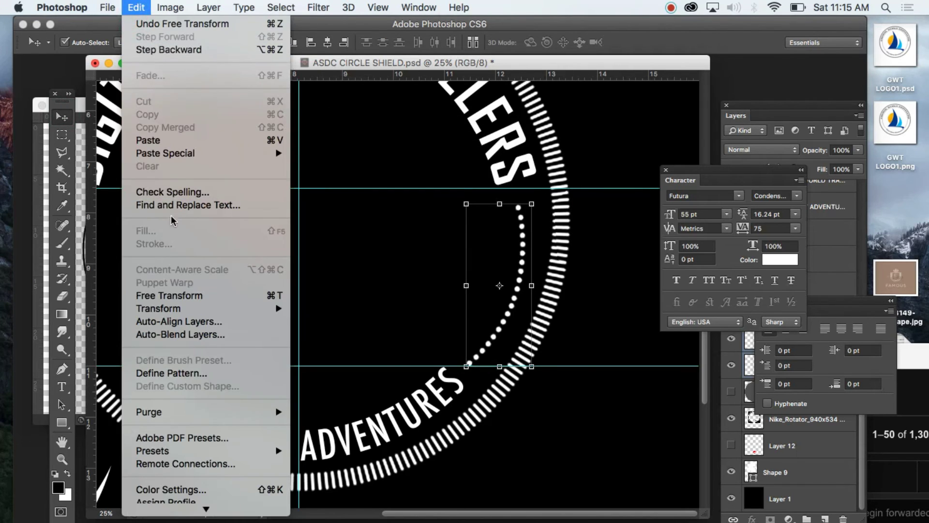
click(592, 245)
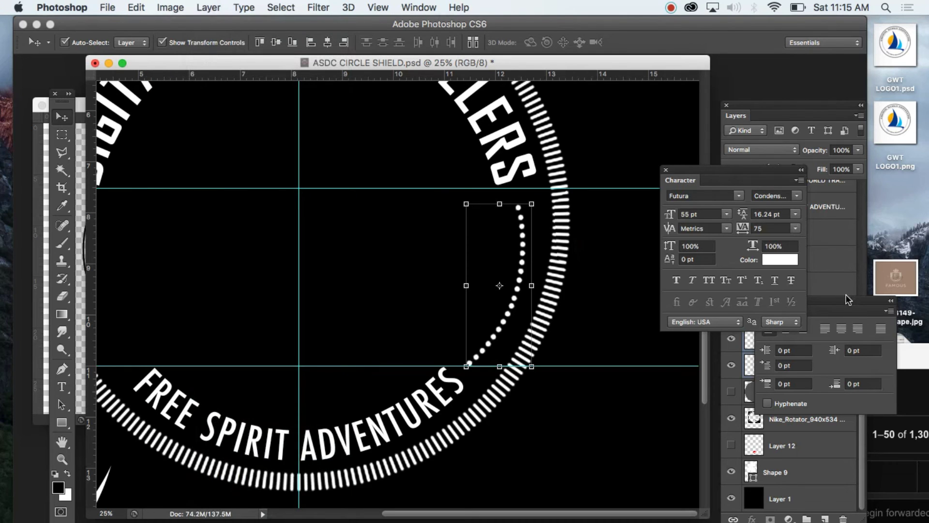
drag(845, 296, 634, 418)
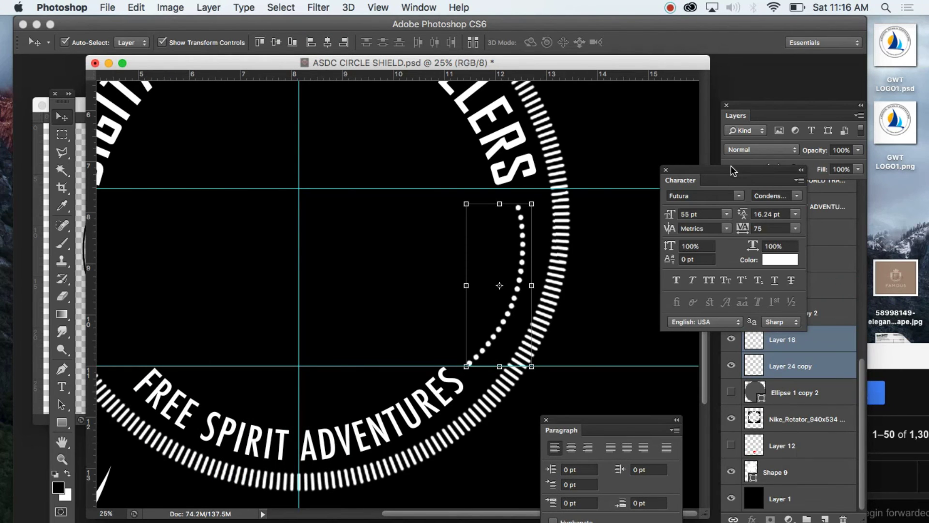
drag(733, 171, 787, 73)
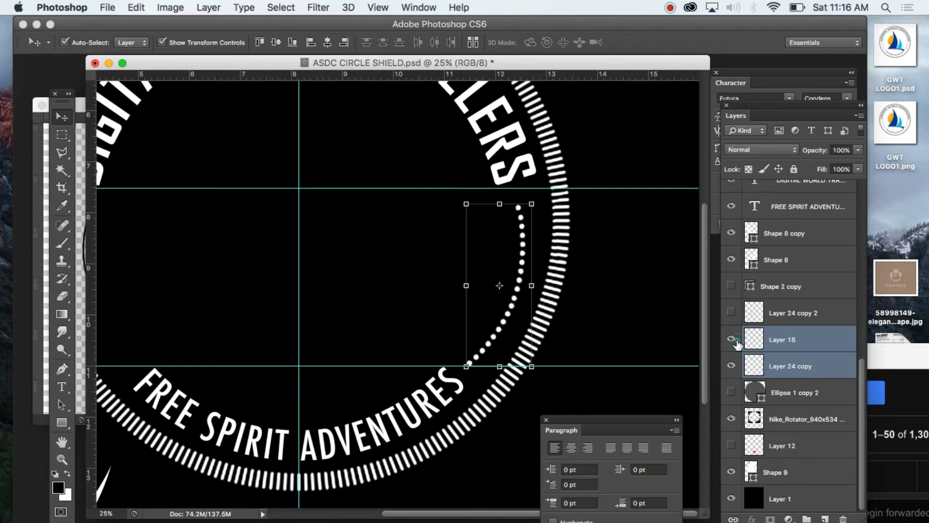
Merge Layer 18 with Layer 24 copy, and move the merged dotted arc slightly up and left.
click(791, 340)
shift+click(796, 367)
click(142, 6)
mouse_move(202, 7)
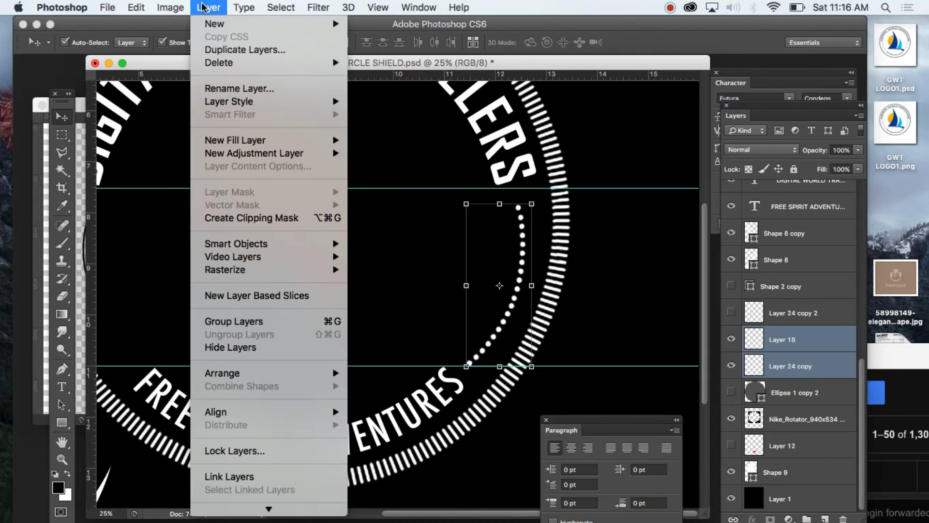
scroll(251, 457, down, 3)
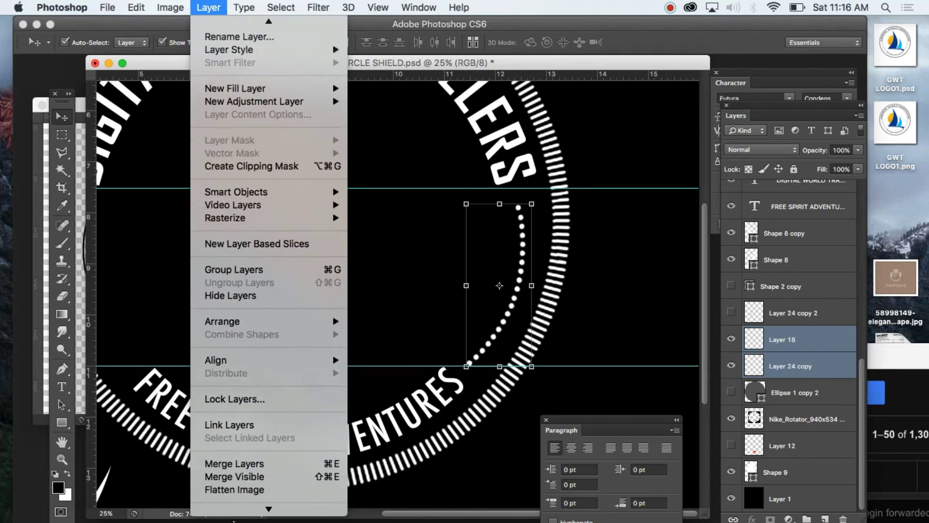
click(251, 456)
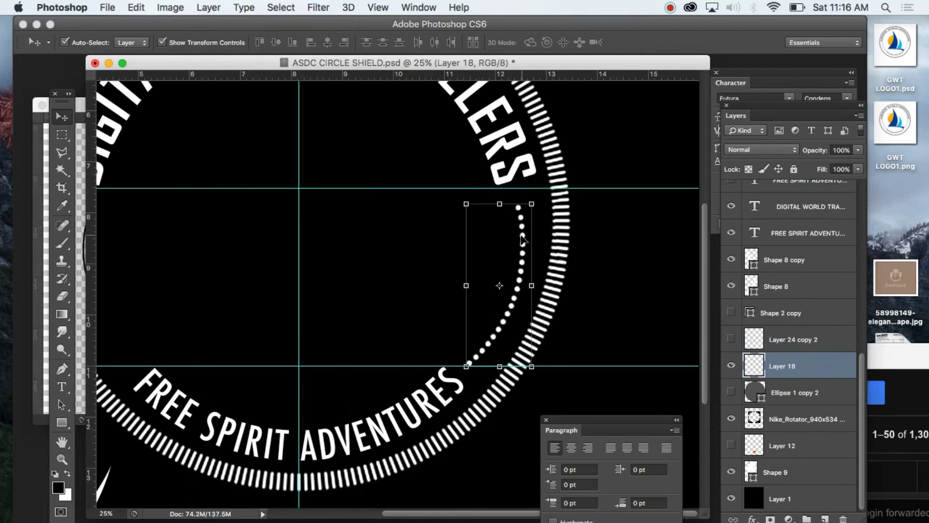
mouse_move(523, 238)
mouse_down()
mouse_move(496, 232)
mouse_move(515, 230)
mouse_up()
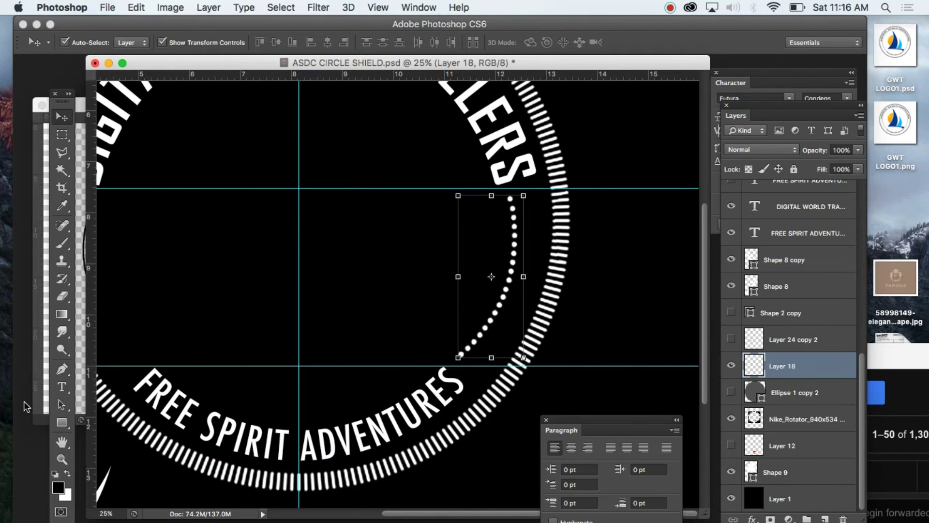
Move the dotted arc out of the badge, placing it just outside the ring's right edge.
click(62, 459)
alt+click(394, 336)
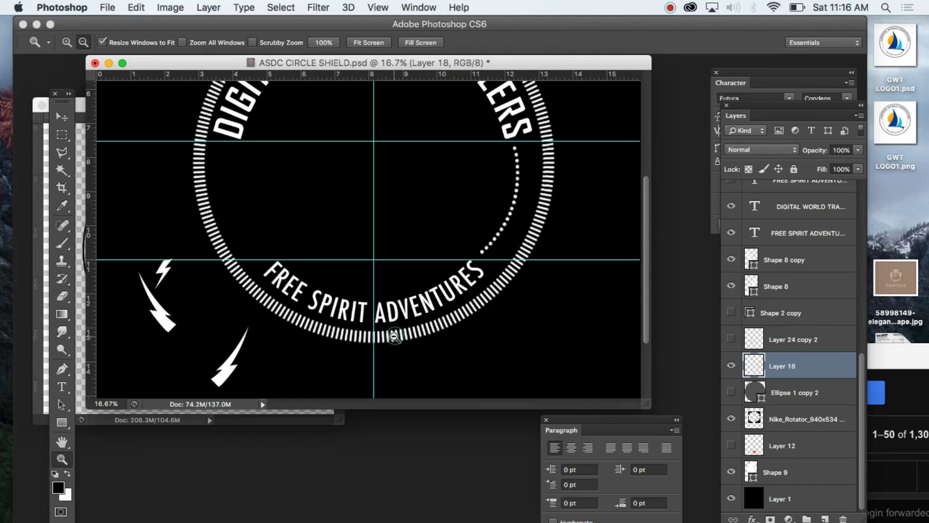
scroll(410, 289, up, 3)
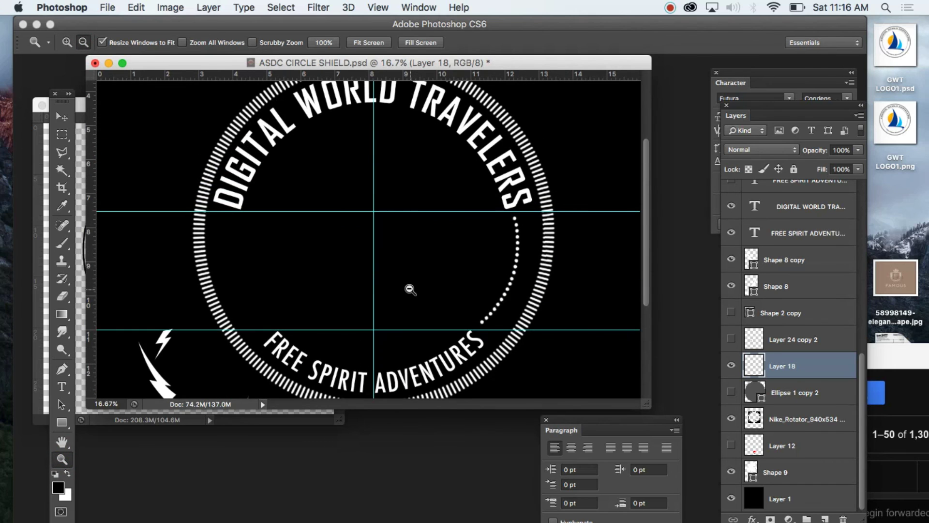
click(231, 232)
click(62, 116)
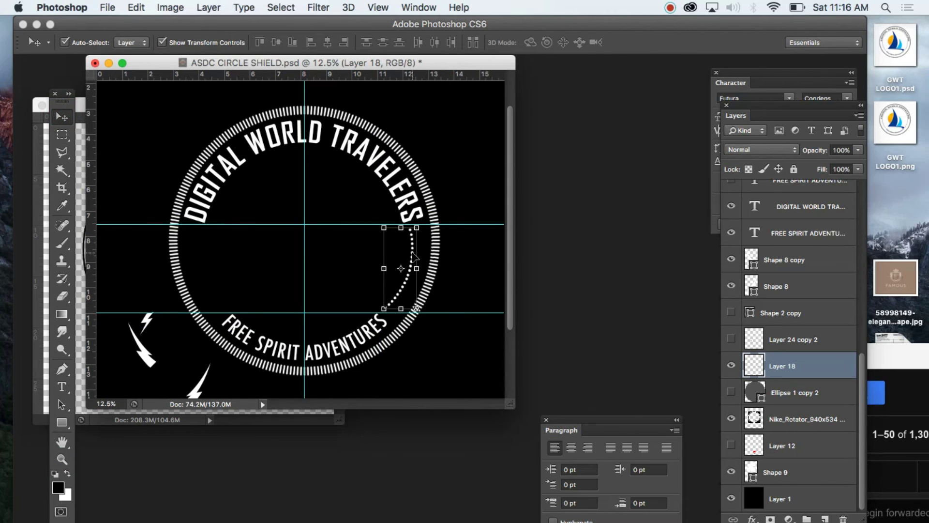
drag(414, 257, 473, 259)
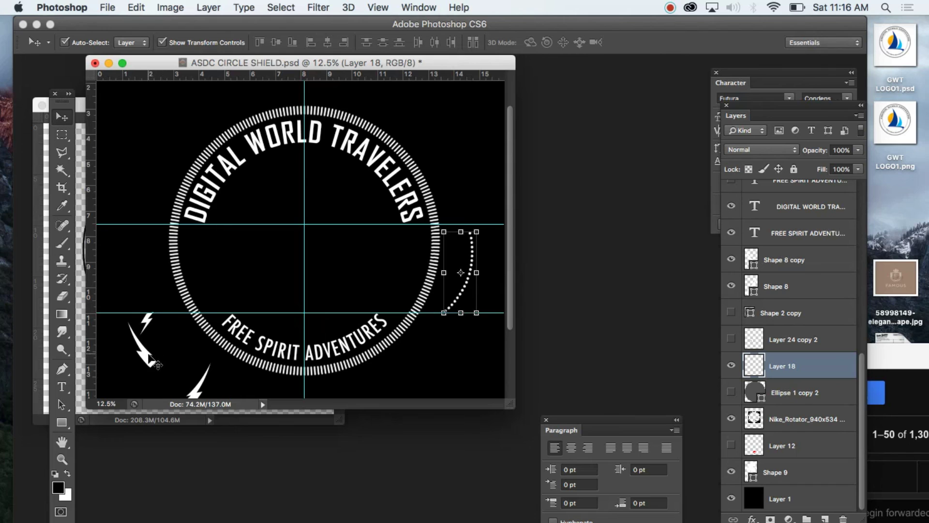
Move the large lightning bolt inside the ring below the D of DIGITAL, and clear all guides.
drag(146, 359, 222, 261)
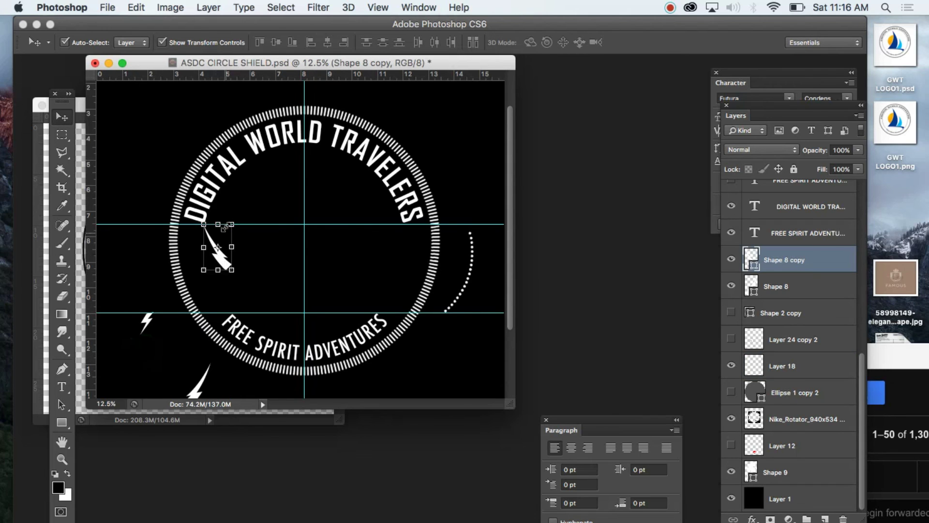
click(271, 228)
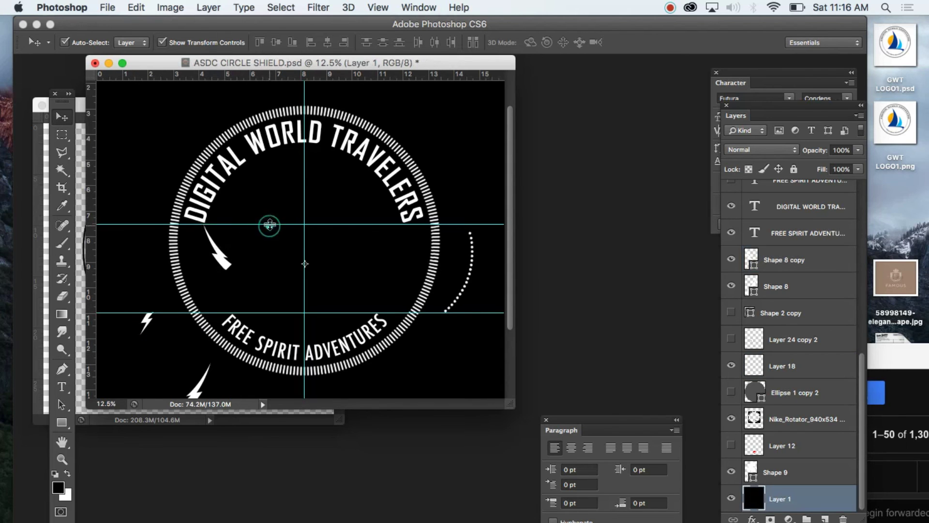
click(289, 7)
mouse_move(315, 9)
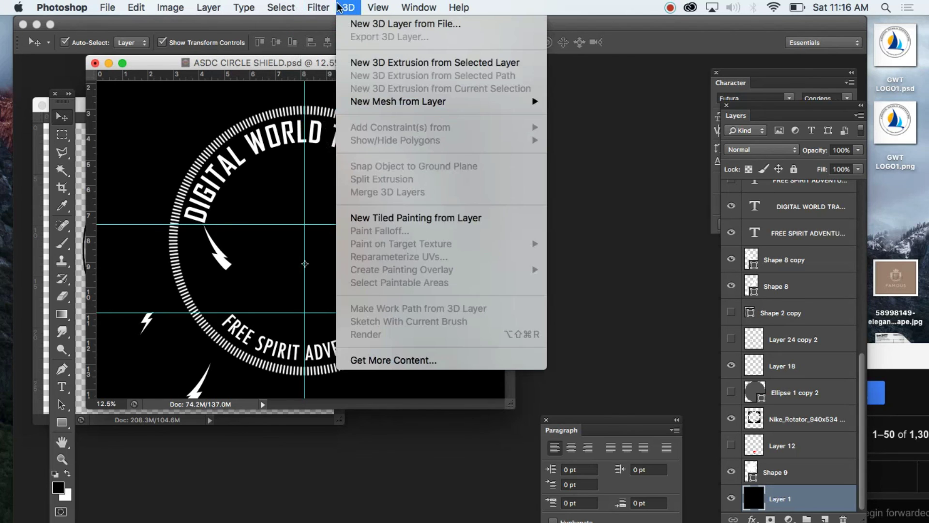
mouse_move(377, 7)
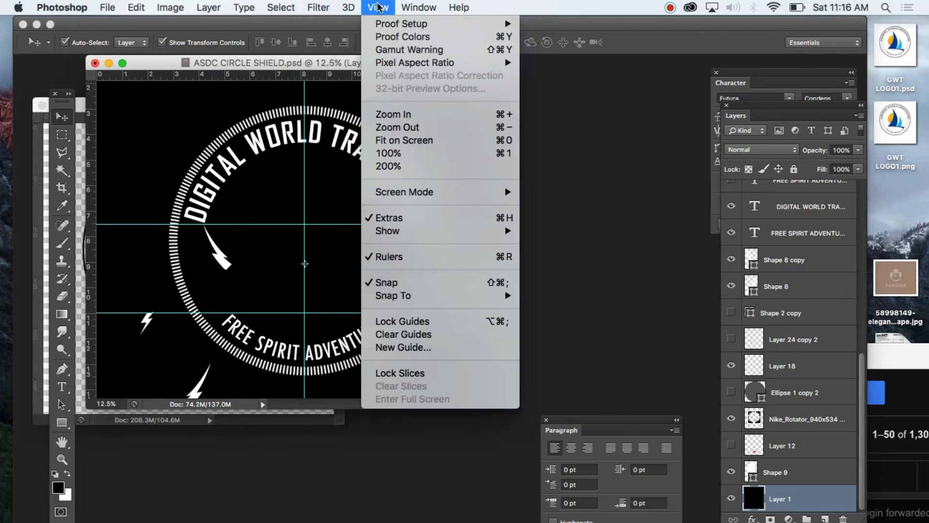
click(406, 335)
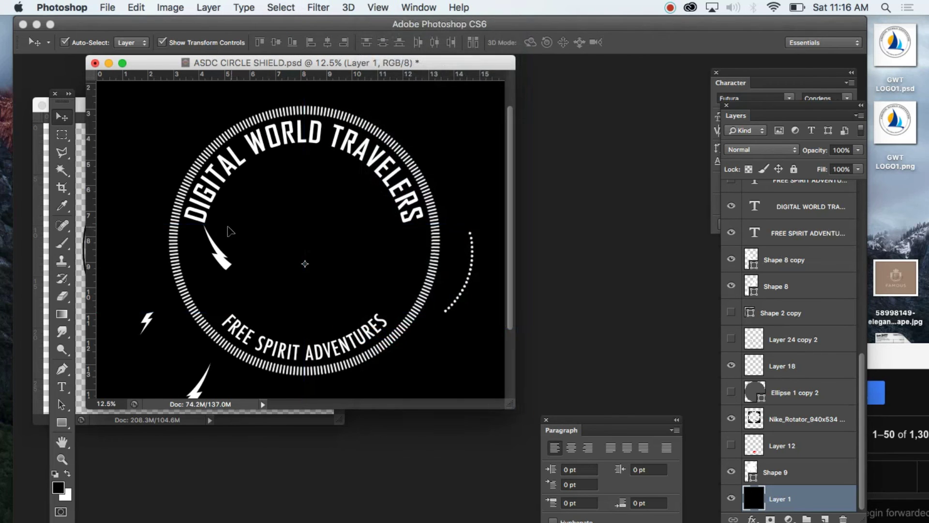
Rotate the large lightning bolt to about -146° and place it under the final S of TRAVELERS.
drag(222, 259, 211, 290)
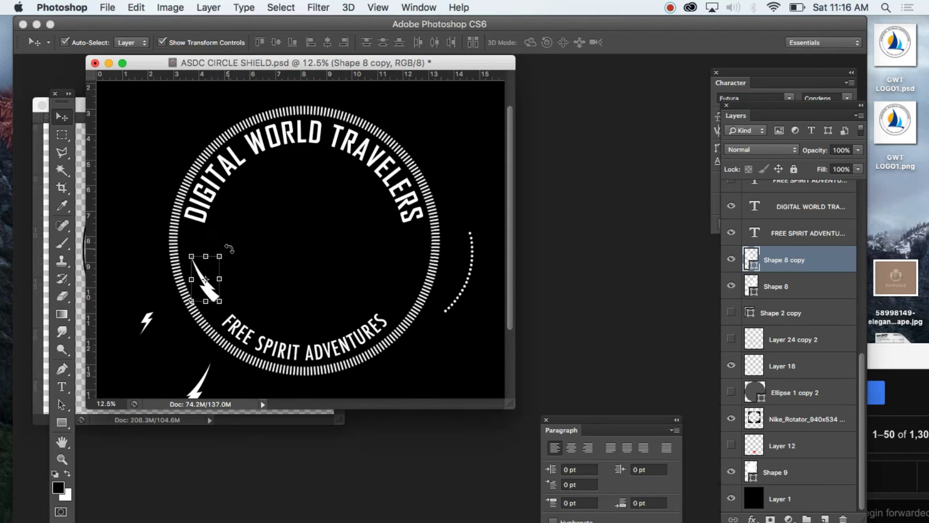
drag(229, 248, 163, 296)
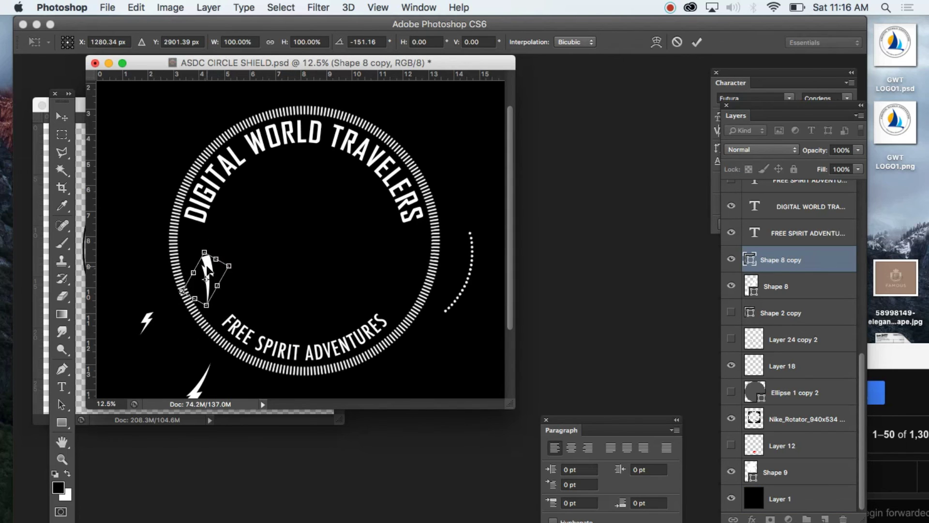
drag(208, 264, 413, 252)
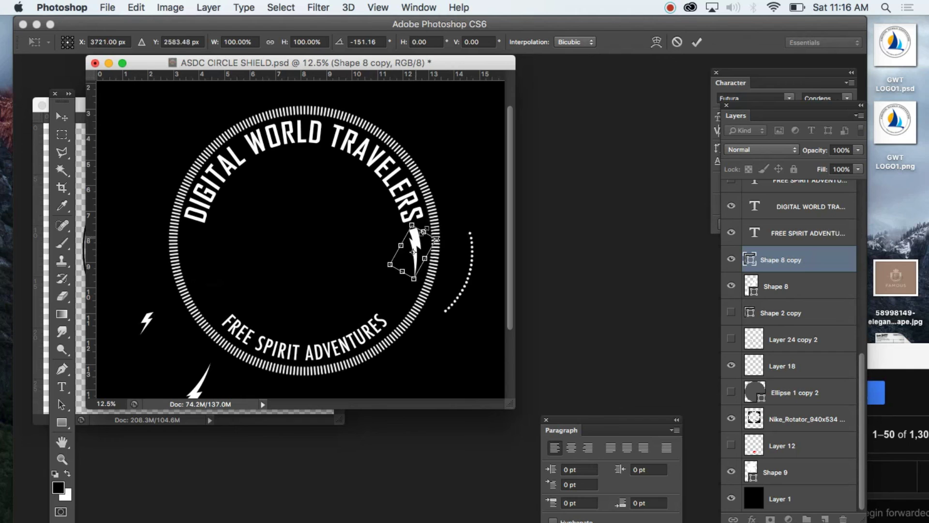
drag(438, 203, 432, 193)
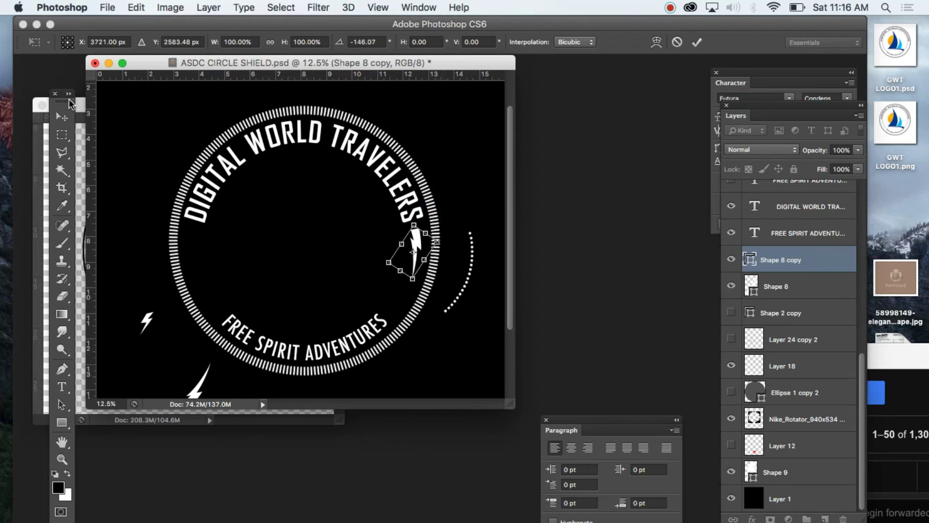
click(62, 116)
click(583, 203)
click(421, 145)
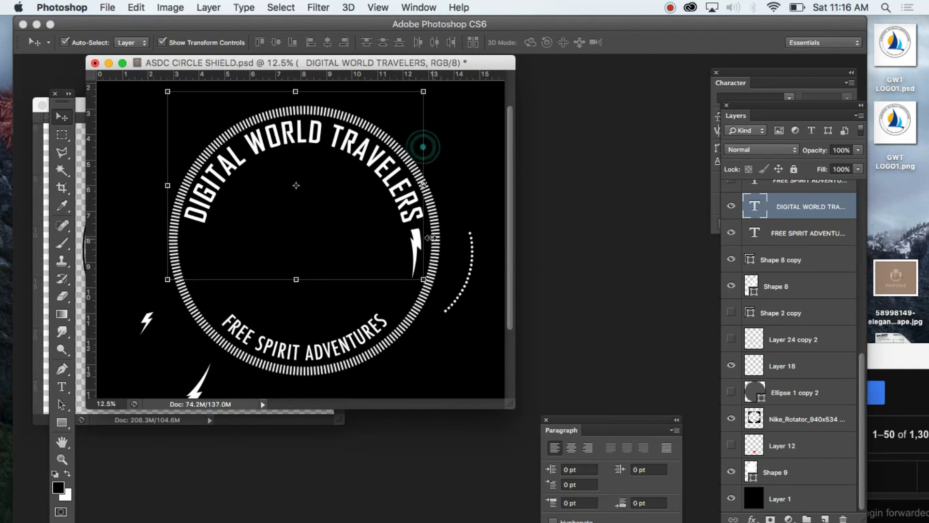
Duplicate the bolt to the opposite side below the D of DIGITAL and flip the copy horizontally.
click(442, 377)
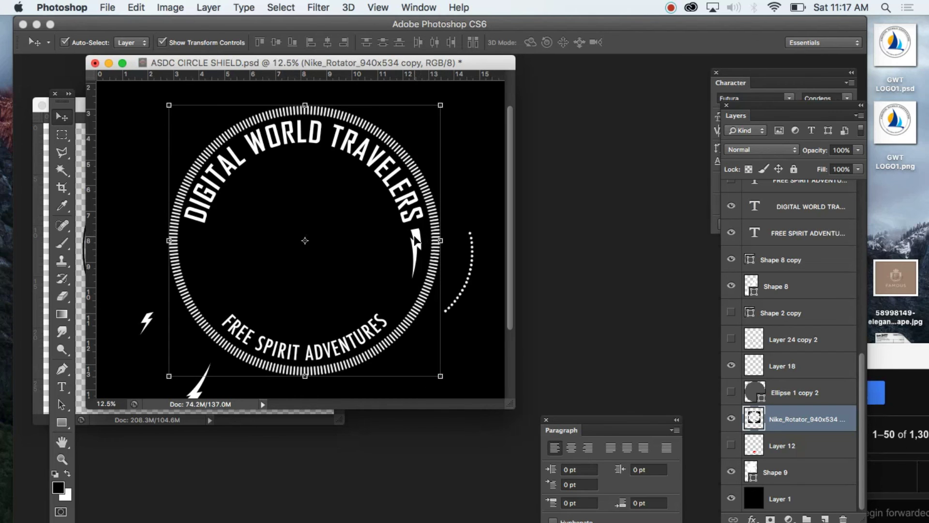
drag(415, 238, 203, 236)
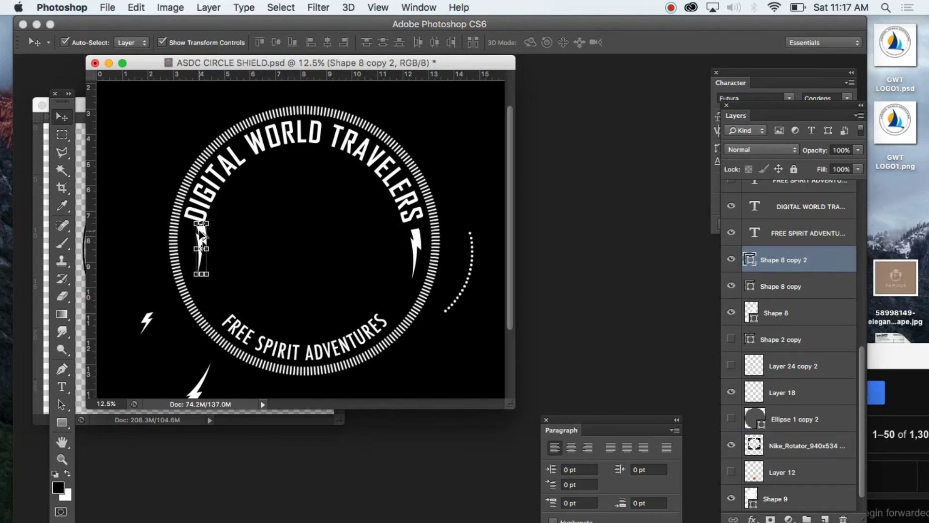
click(136, 7)
mouse_move(179, 309)
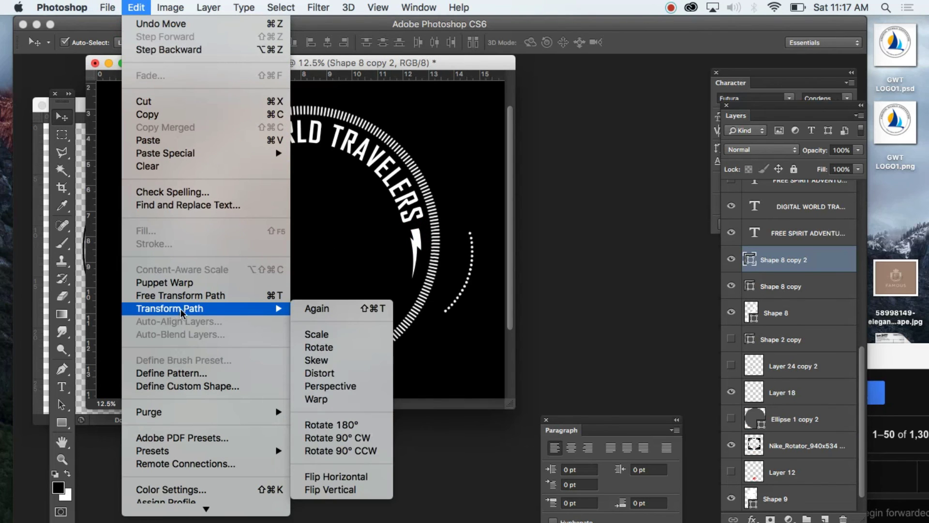
click(336, 474)
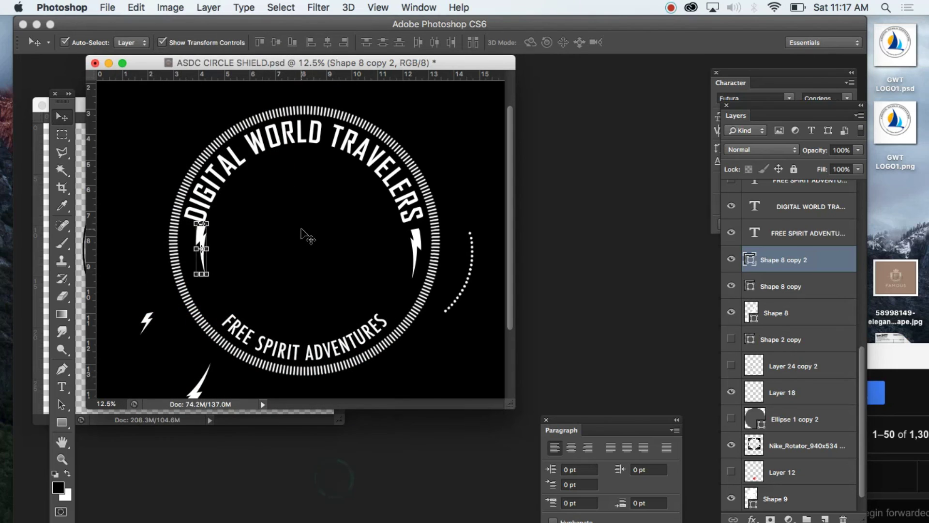
click(301, 228)
drag(196, 235, 196, 244)
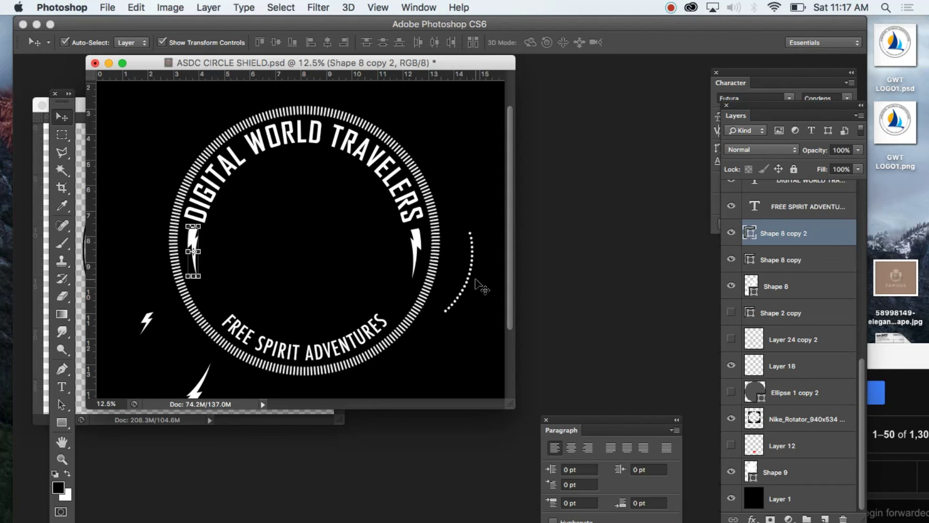
Move both matching lightning bolts out of the badge, one to each side of the ring.
drag(424, 248, 474, 175)
drag(202, 249, 123, 188)
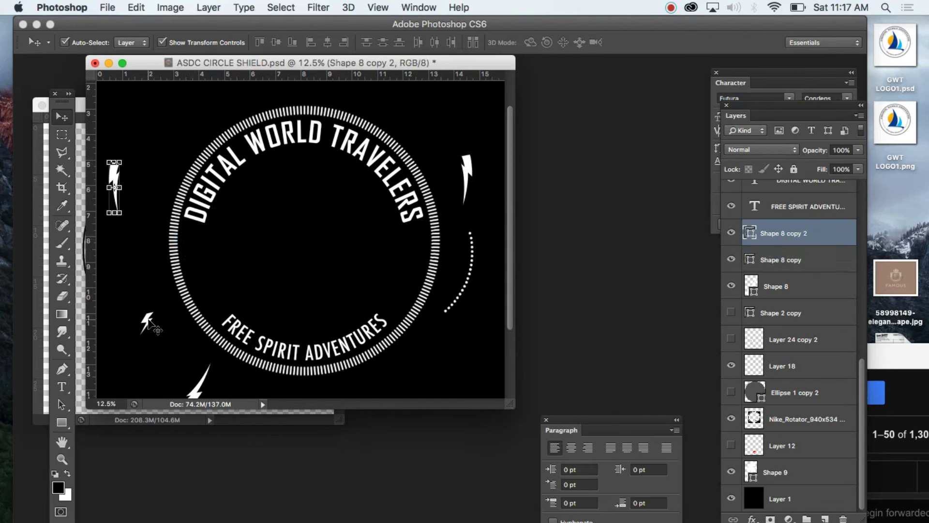
Enlarge the small lightning bolt slightly and centre it just above FREE SPIRIT ADVENTURES.
drag(151, 321, 320, 287)
click(62, 116)
click(576, 200)
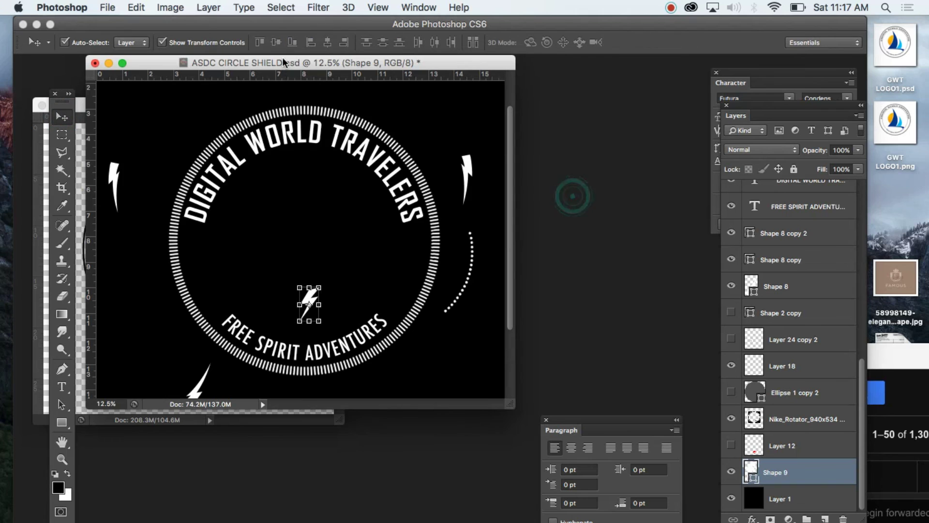
Move the shield document window aside and bring GWT LOGO1.psd to the front.
drag(135, 62, 284, 79)
click(193, 235)
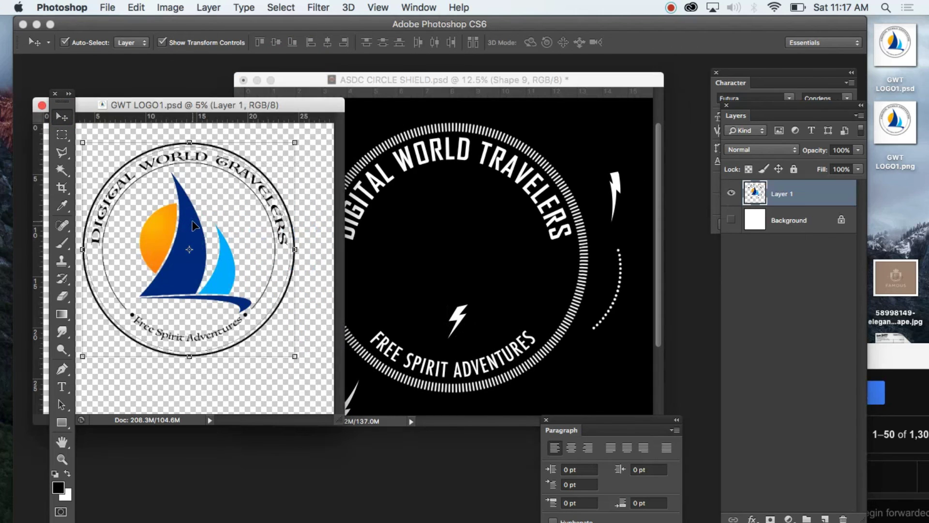
Try to copy the entire GWT LOGO1.psd artwork into the shield document, and undo the transfer.
drag(193, 226, 484, 286)
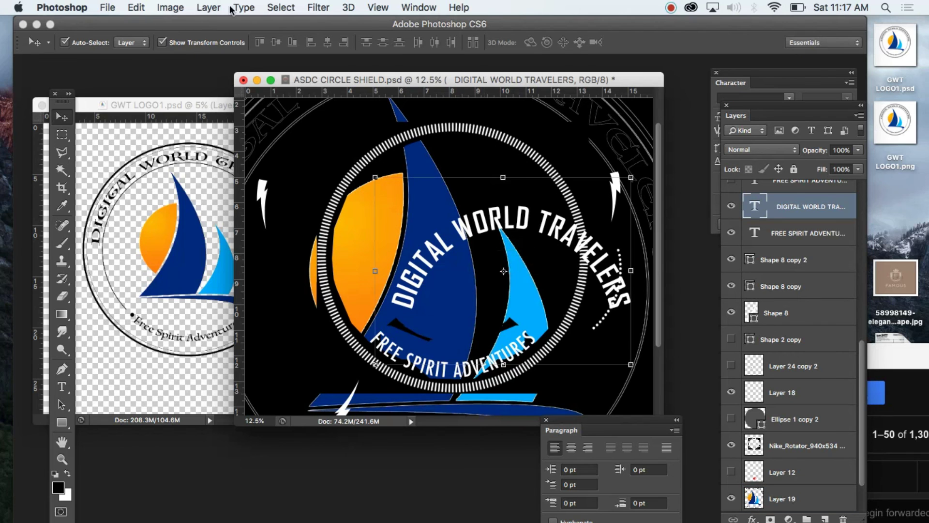
click(136, 7)
click(150, 50)
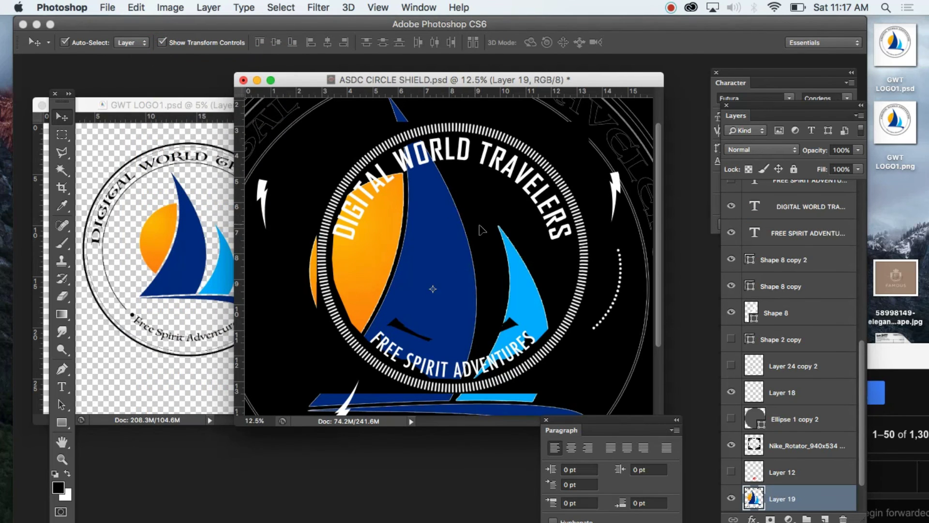
click(136, 7)
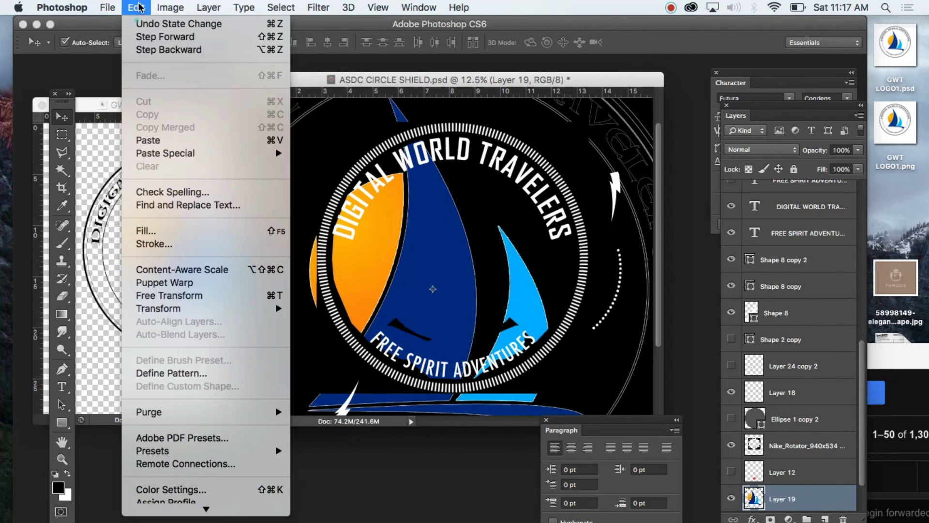
click(157, 50)
Outline the sun and sailboat in GWT LOGO1.psd with a Polygonal Lasso selection, leaving out the surrounding text and rings.
click(185, 242)
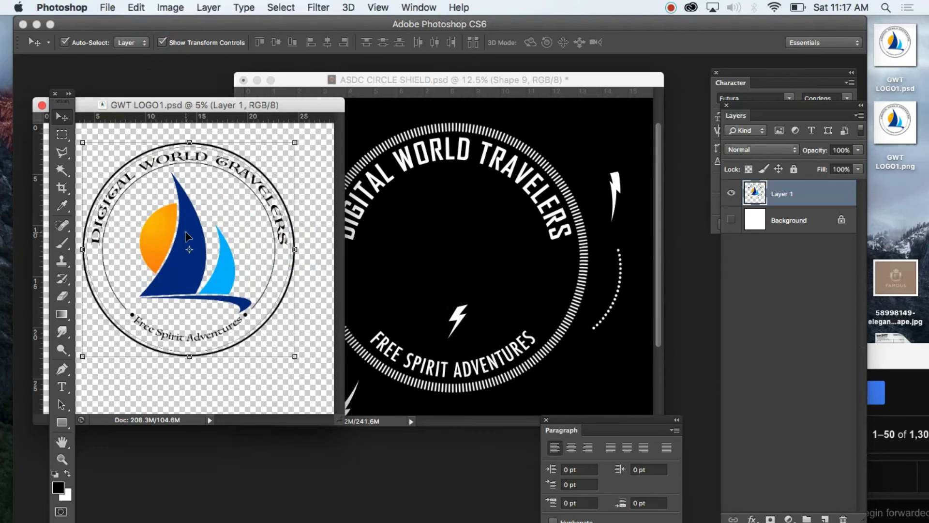
click(62, 153)
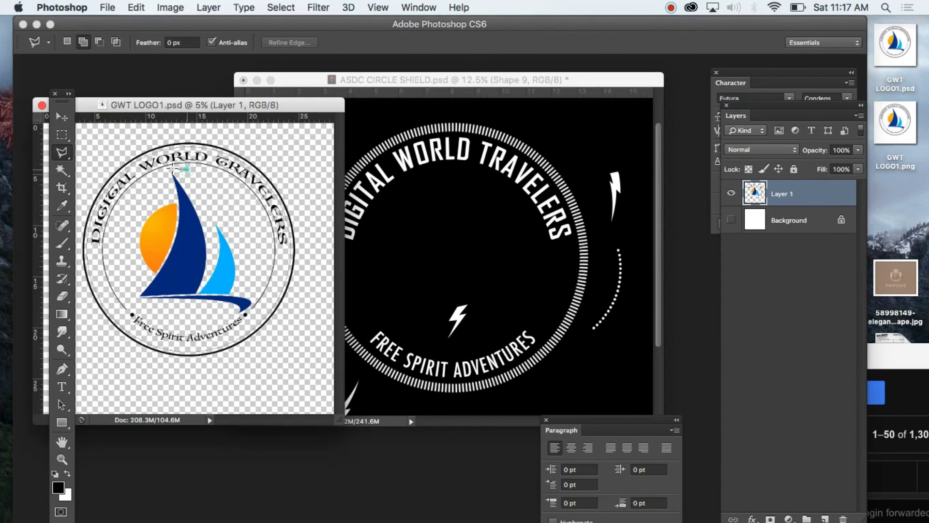
click(171, 167)
click(116, 246)
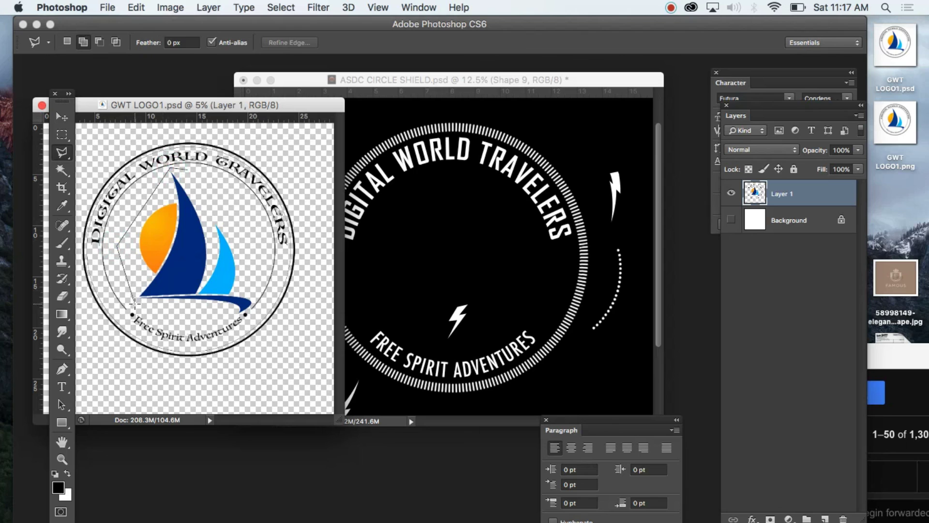
click(199, 320)
click(253, 304)
click(234, 180)
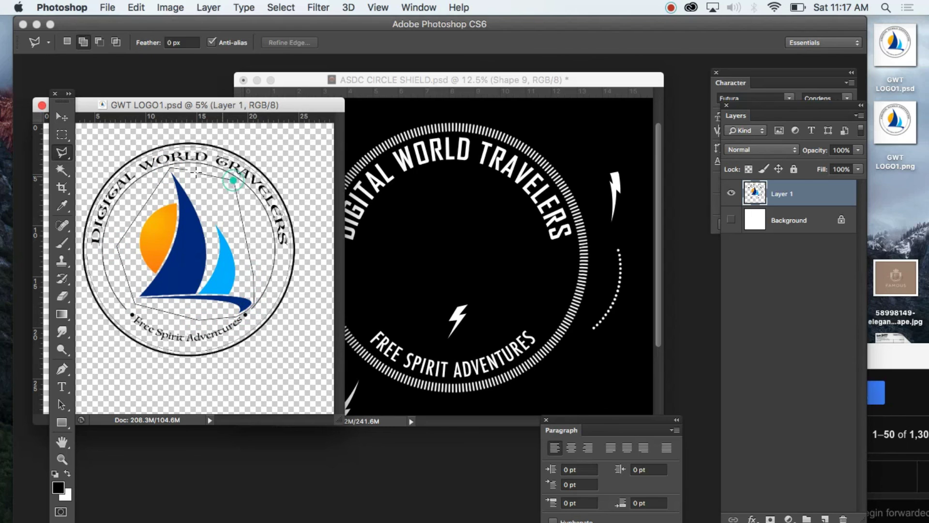
click(171, 168)
Cut the selected sun and sailboat, paste them as a separate layer, and copy that layer into the shield document.
click(135, 7)
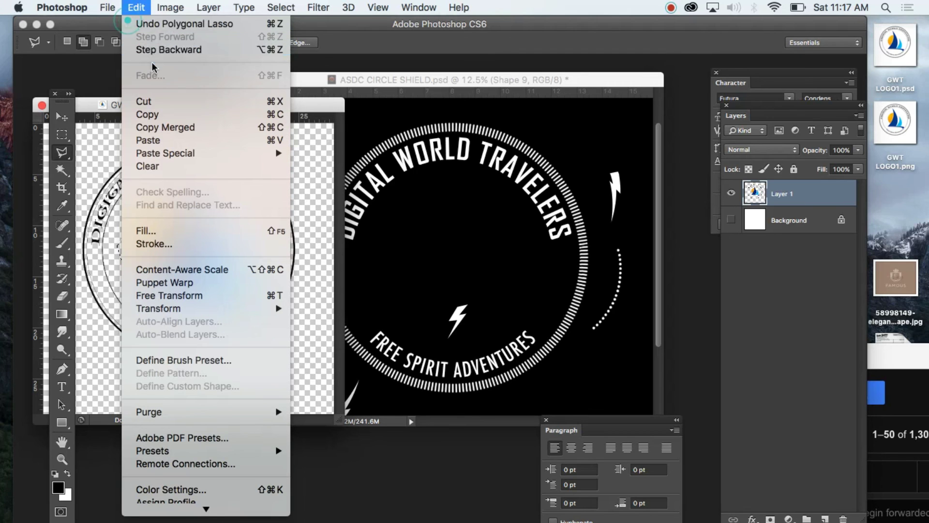
click(153, 100)
click(136, 8)
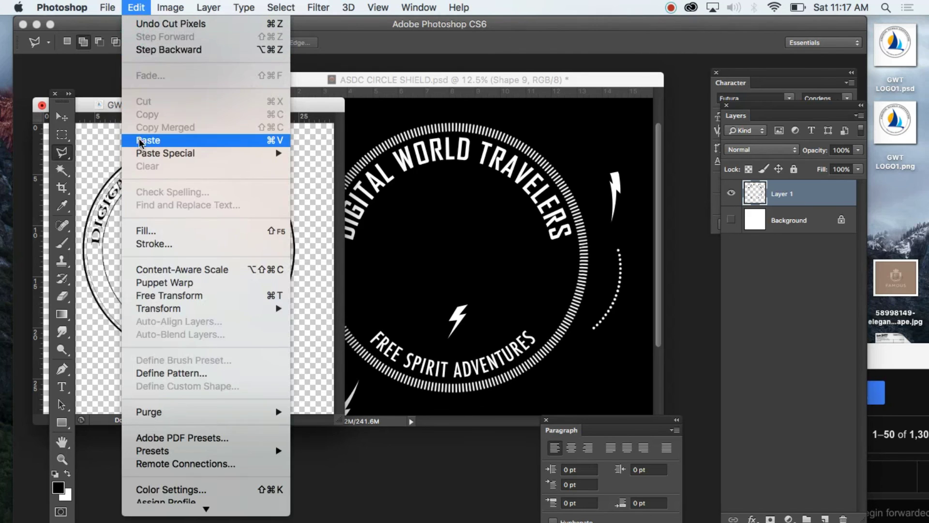
click(58, 118)
click(58, 119)
drag(180, 230, 441, 222)
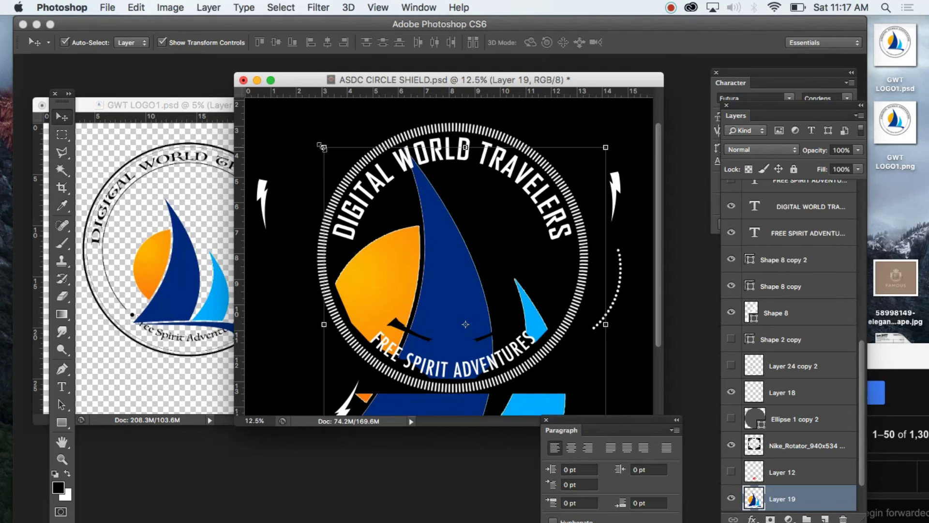
Scale the sailboat graphic to about 40% and centre it inside the ring between the two text lines.
drag(322, 147, 443, 262)
drag(493, 299, 454, 227)
drag(398, 190, 394, 186)
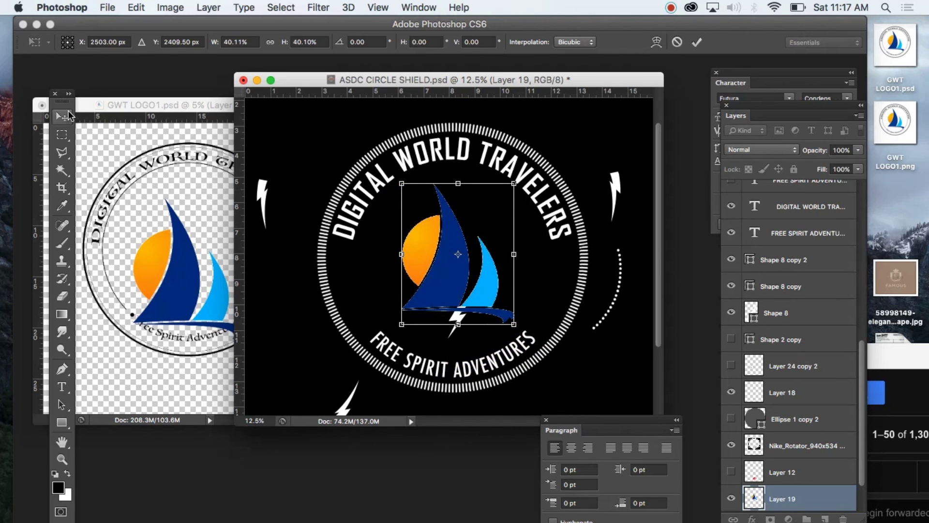
key(v)
click(578, 200)
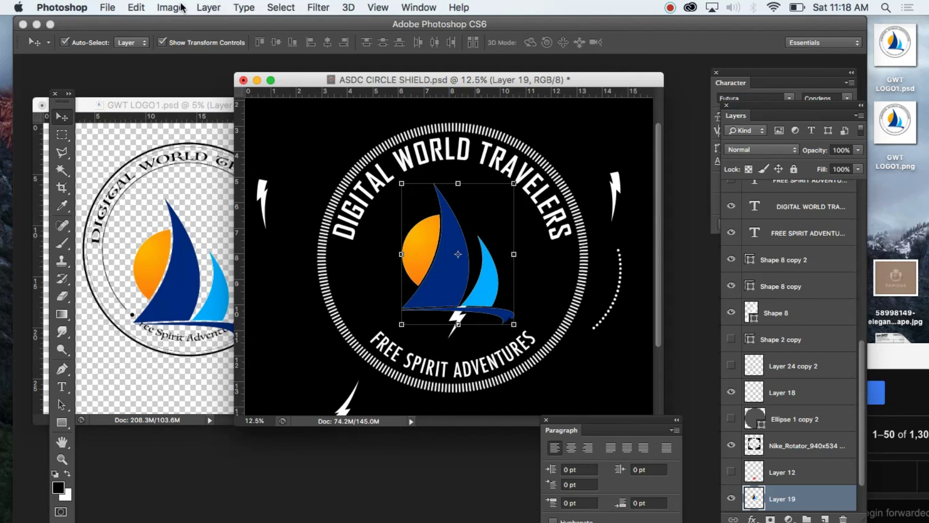
Turn the sailboat layer flat grey with a legacy Brightness/Contrast adjustment, setting contrast to -100.
click(171, 7)
mouse_move(173, 48)
click(332, 51)
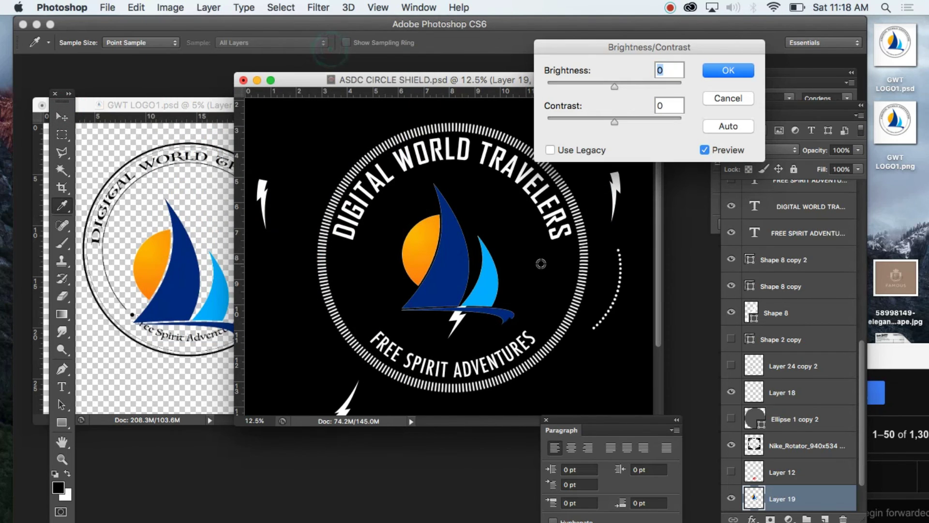
click(550, 149)
drag(614, 122, 547, 121)
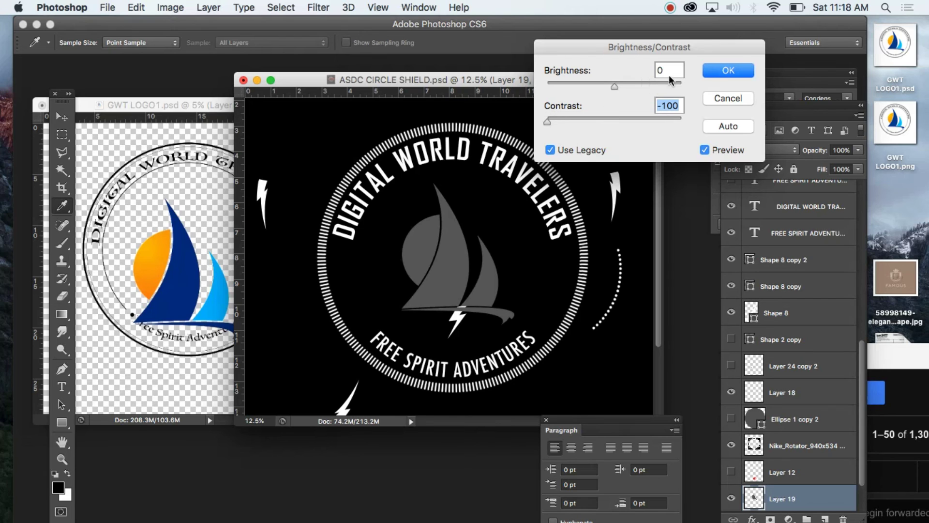
click(716, 73)
key(v)
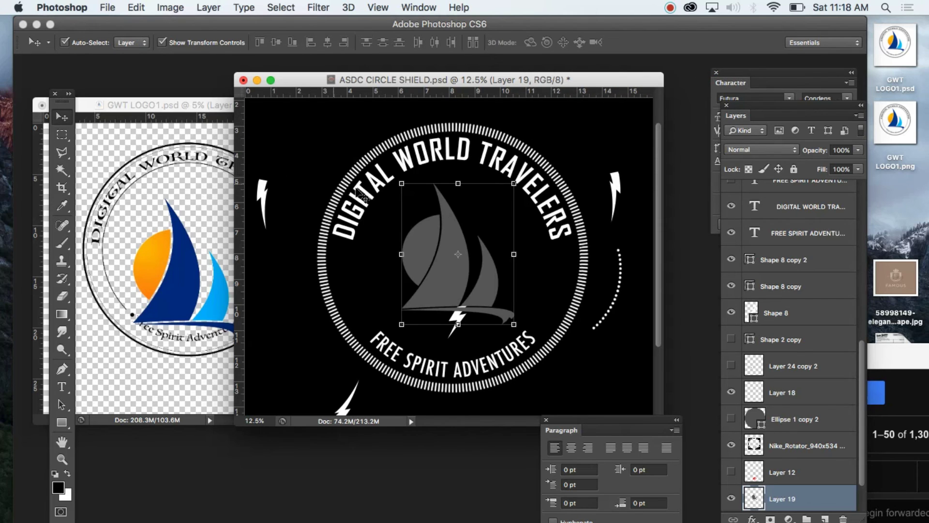
Move the small lightning bolt just below the sailboat hull and the dotted arc inside the ring, between the ends of the two text lines.
click(602, 362)
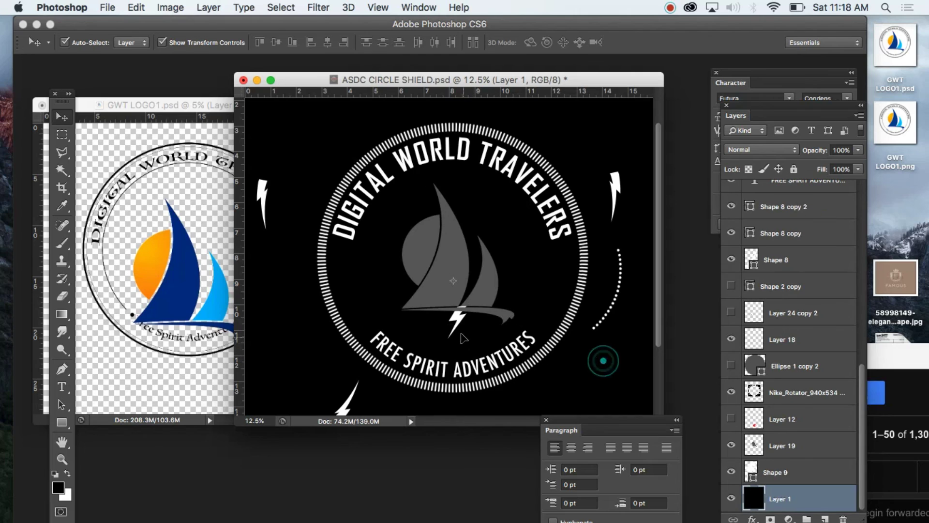
drag(459, 322, 451, 333)
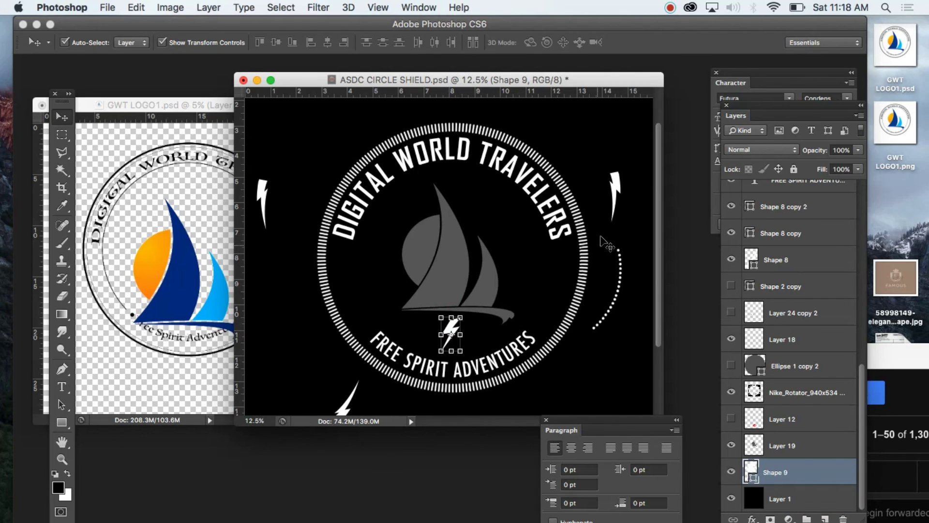
drag(623, 266, 561, 264)
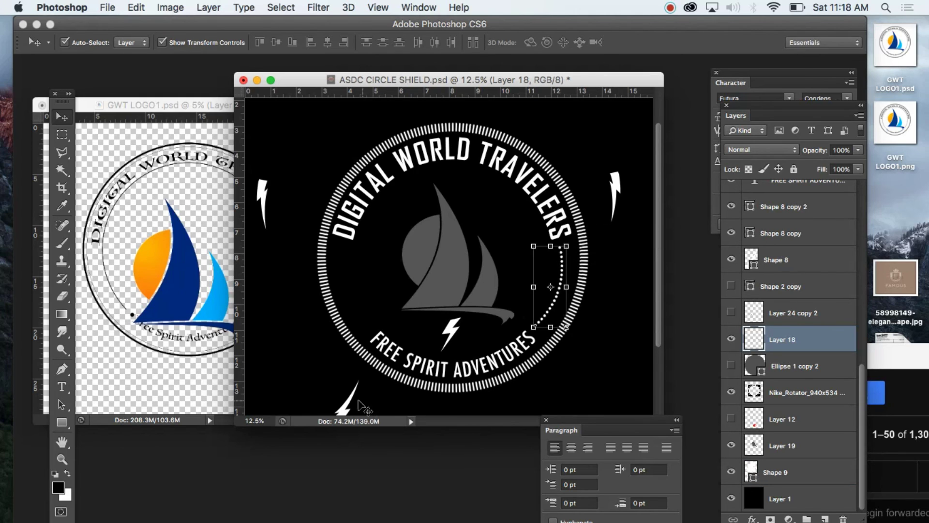
Hide the three leftover lightning bolts outside the ring: Shape 8, Shape 8 copy 2 and Shape 8 copy.
click(347, 406)
click(731, 259)
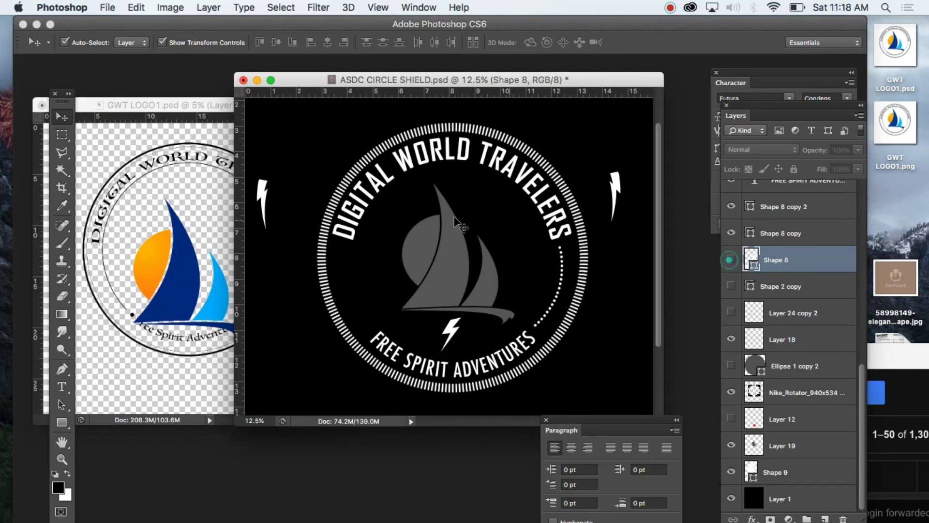
click(269, 202)
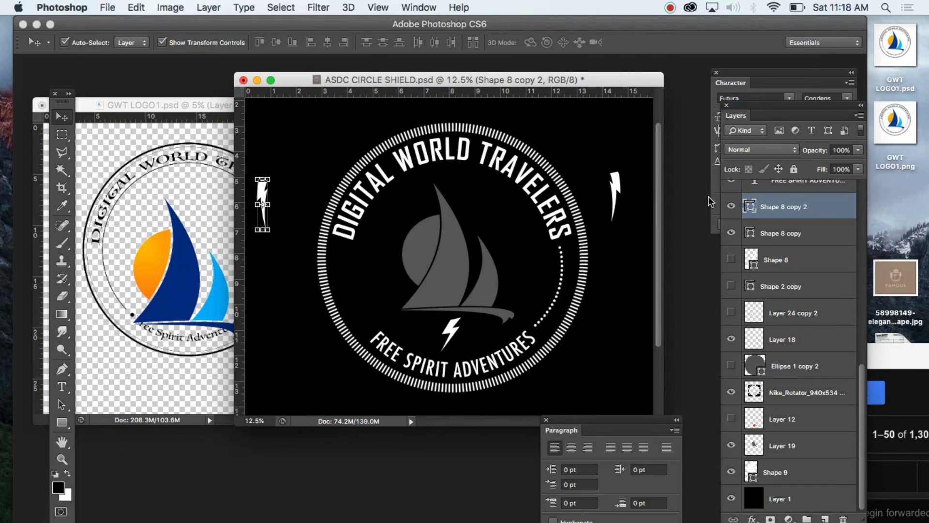
click(731, 205)
click(617, 185)
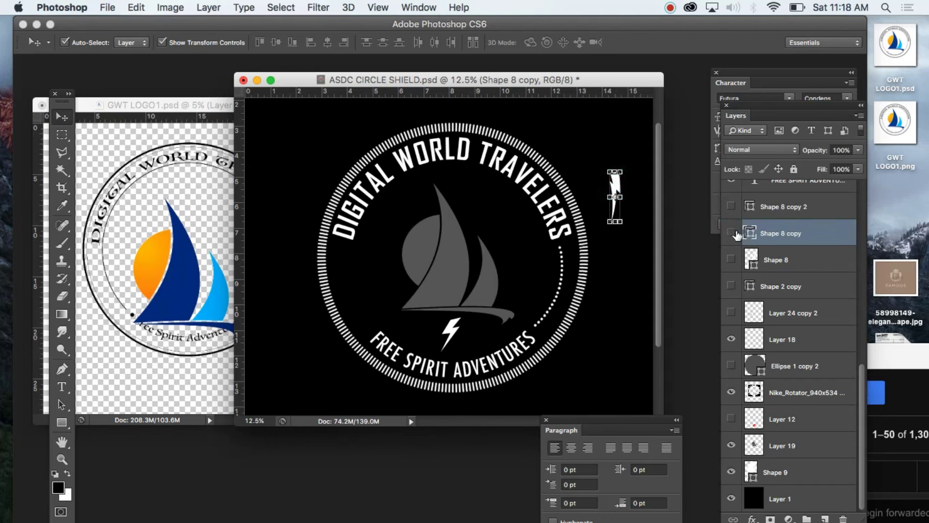
click(731, 233)
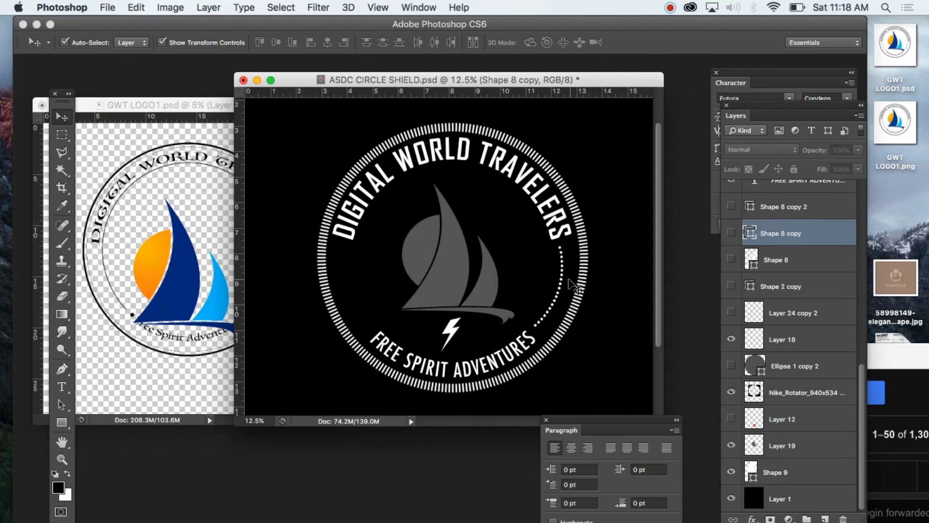
click(61, 422)
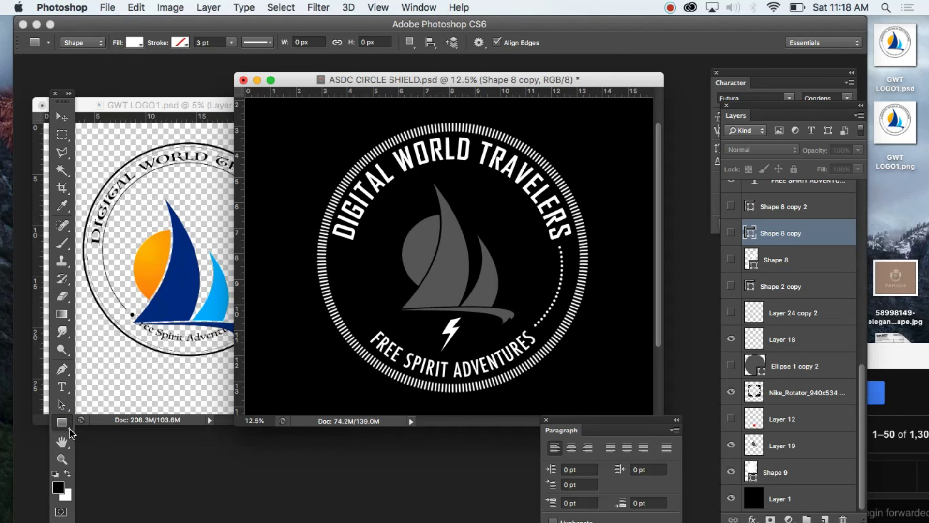
click(68, 429)
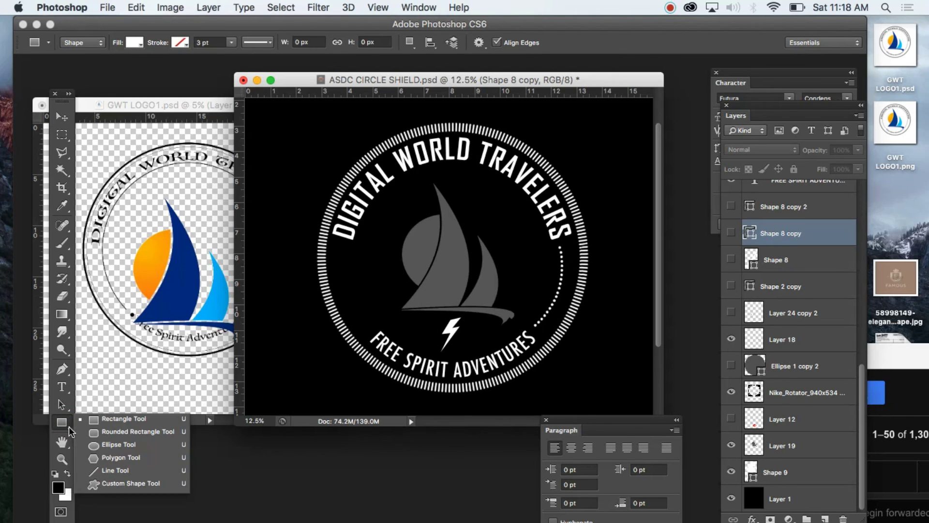
click(105, 442)
Show the Ellipse 1 copy 2 layer, scale the grey circle to about 85%, and centre it inside the ring behind the text.
click(731, 366)
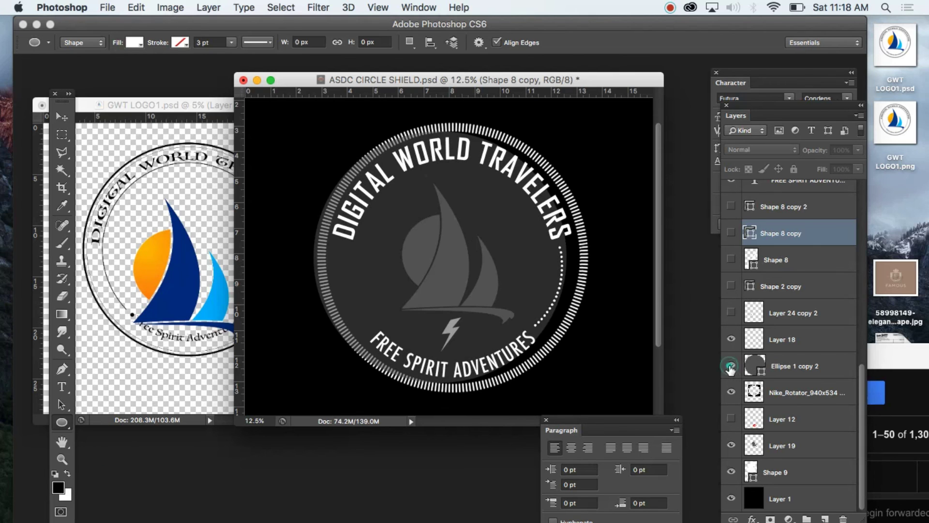
click(61, 117)
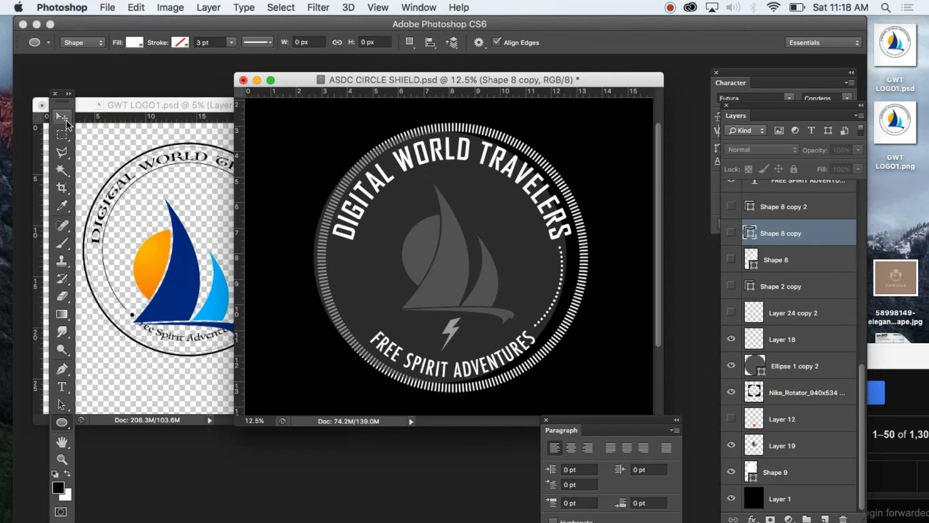
click(353, 265)
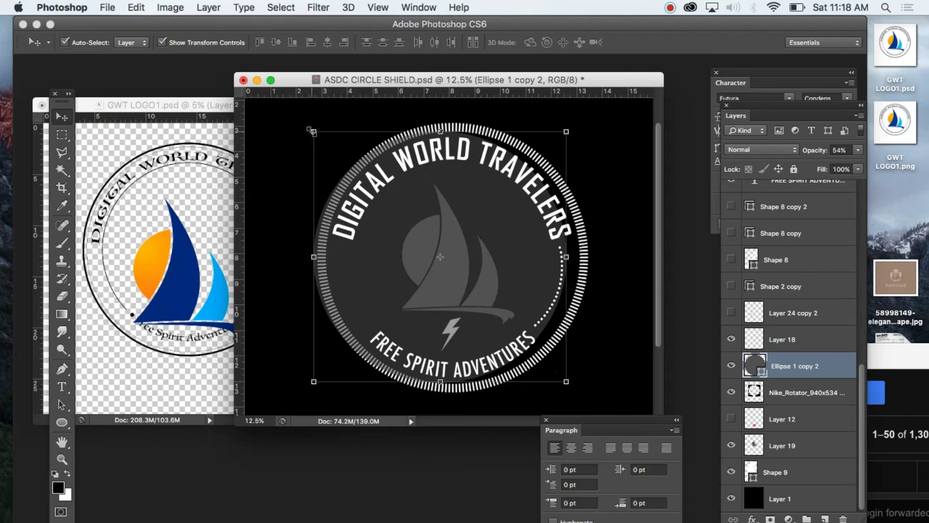
drag(312, 130, 360, 155)
drag(380, 241, 374, 225)
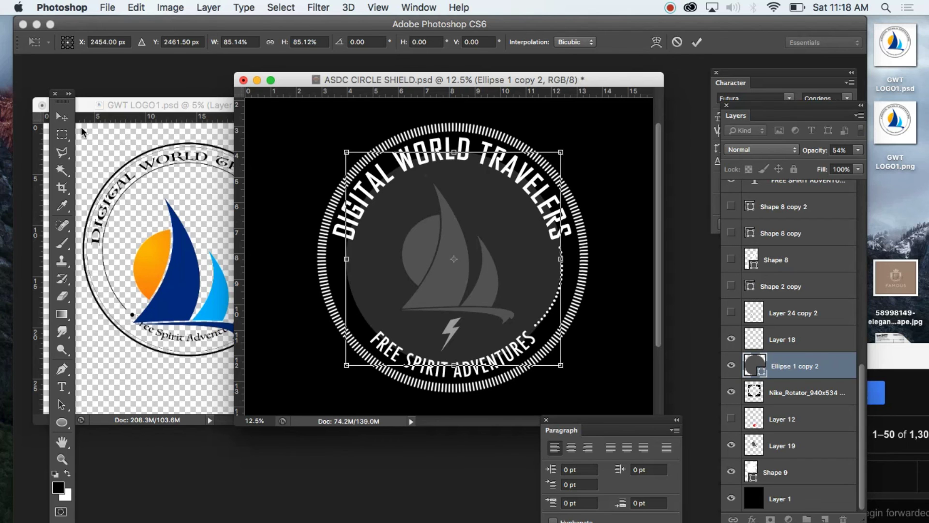
click(62, 117)
click(581, 198)
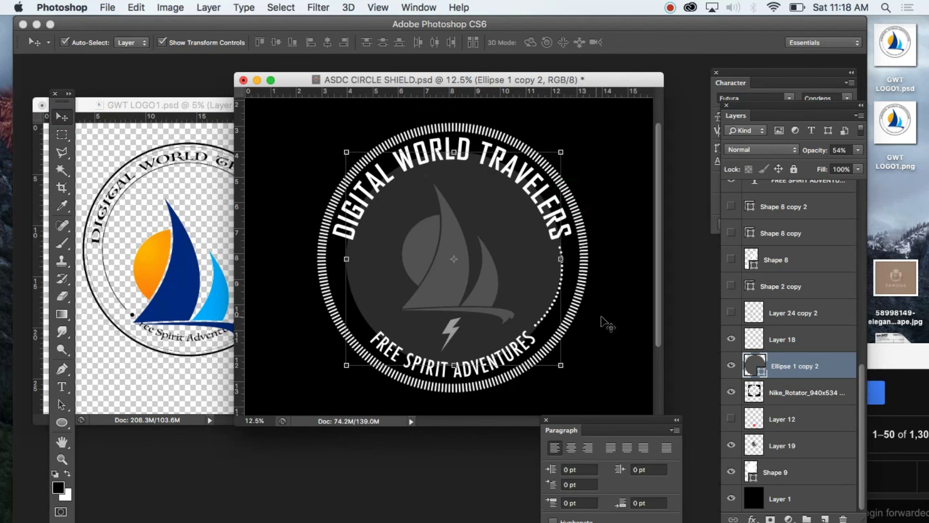
click(620, 315)
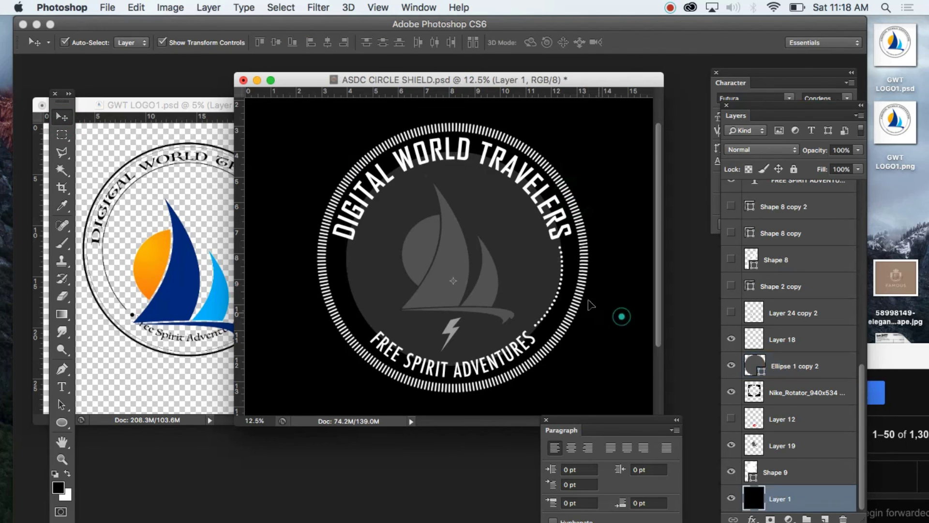
Shift the dotted arc slightly outward so it sits just outside the grey circle's edge.
click(62, 458)
click(548, 286)
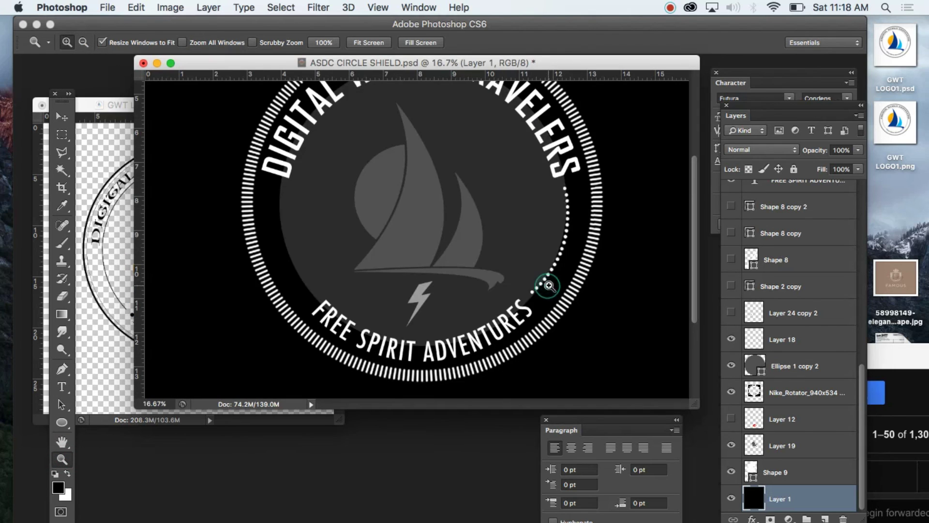
click(557, 262)
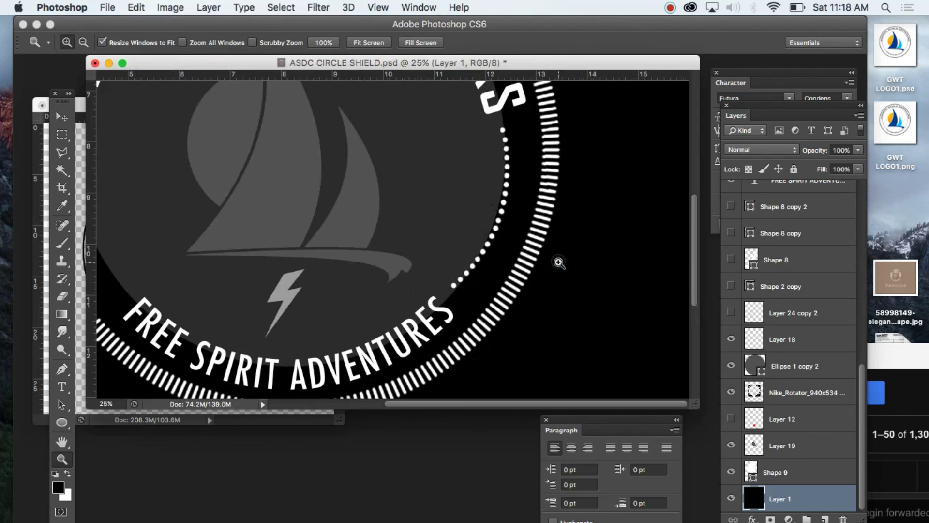
click(510, 193)
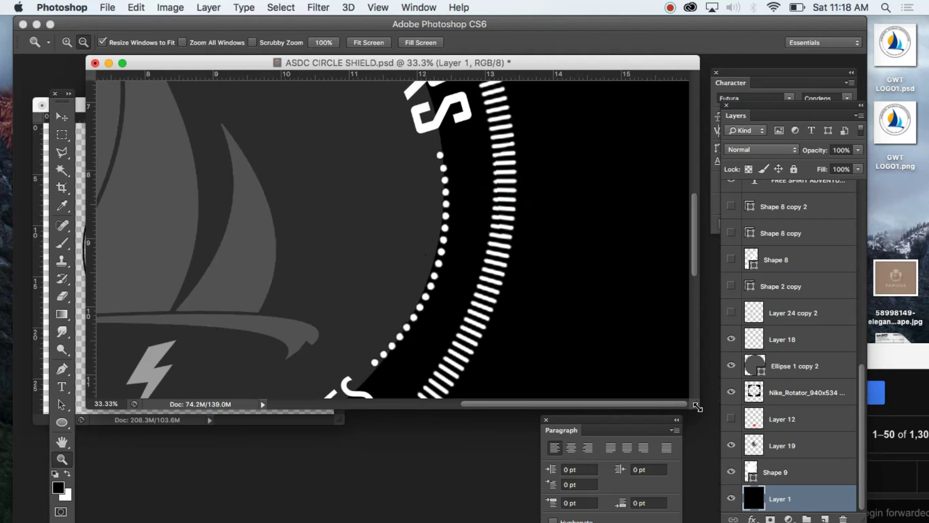
drag(697, 408, 695, 492)
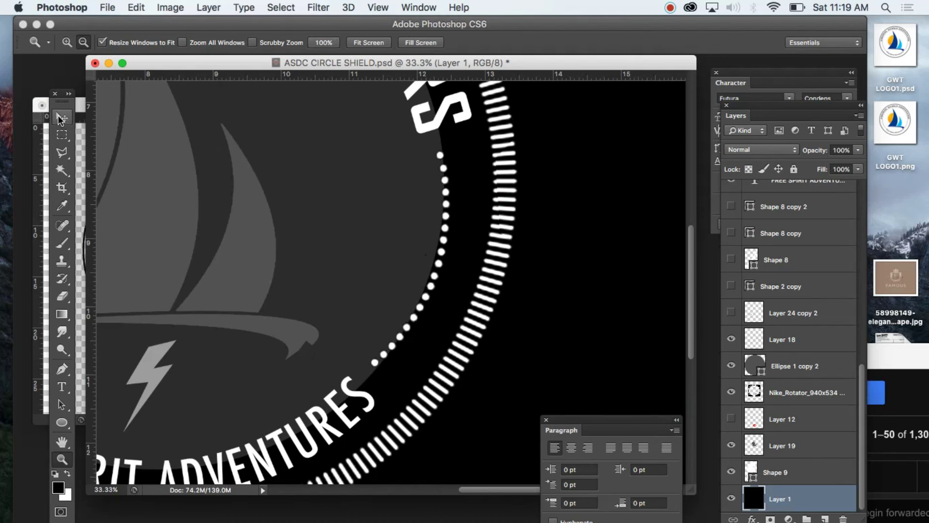
click(60, 117)
drag(449, 205, 455, 209)
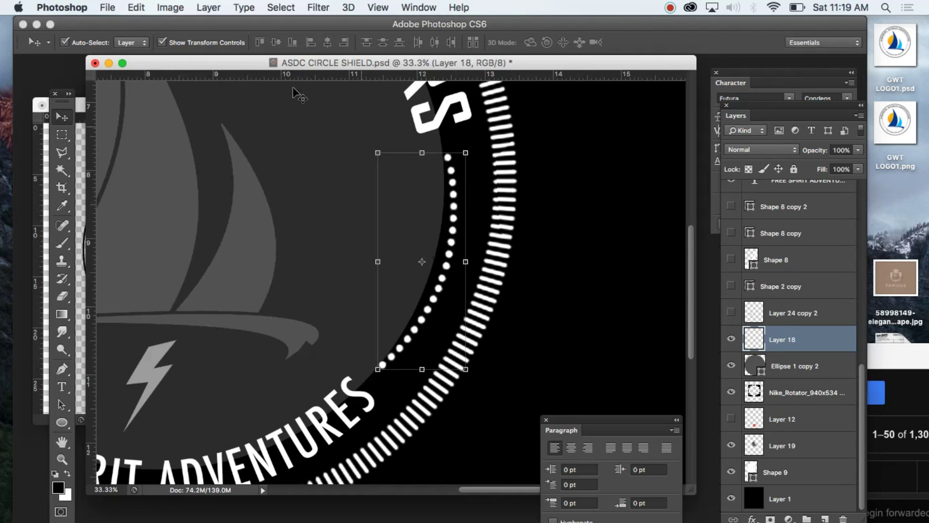
Warp the dotted arc so its dots follow the curve of the grey circle's edge, and apply the warp.
click(136, 8)
mouse_move(160, 308)
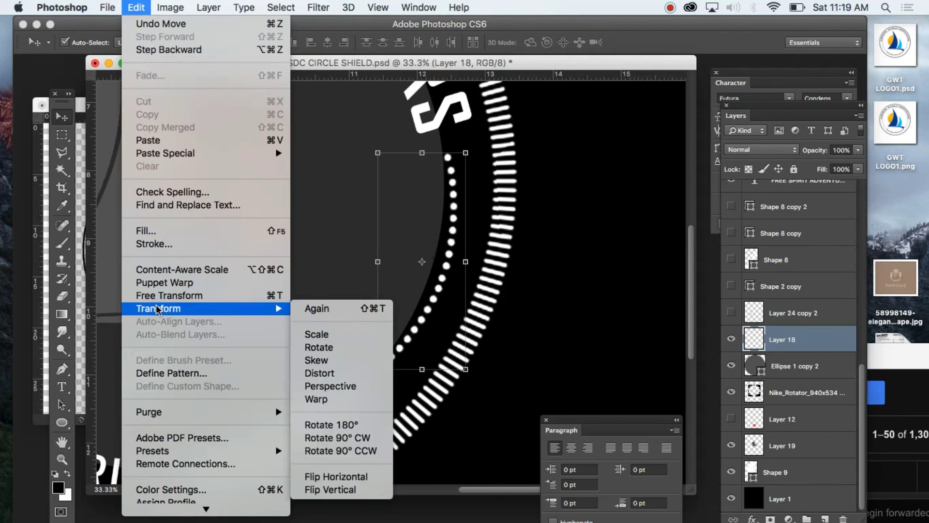
click(342, 400)
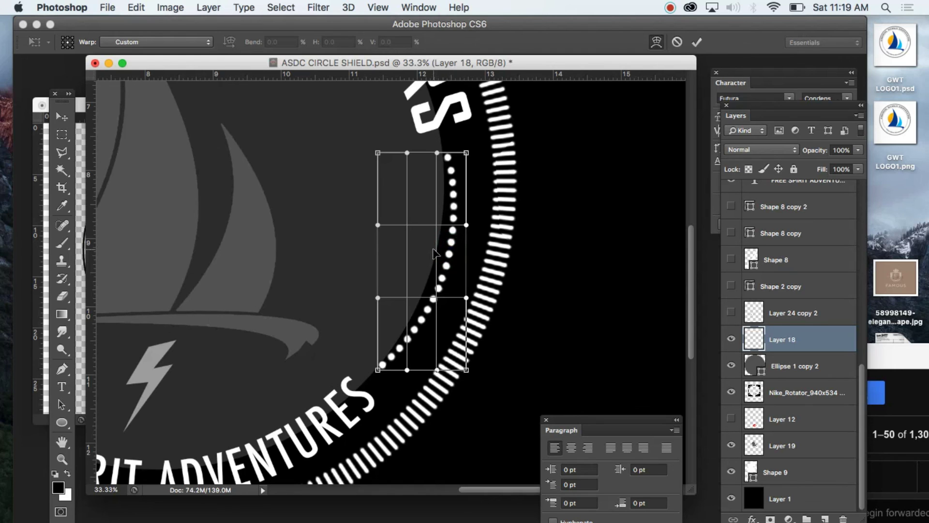
drag(433, 252, 457, 264)
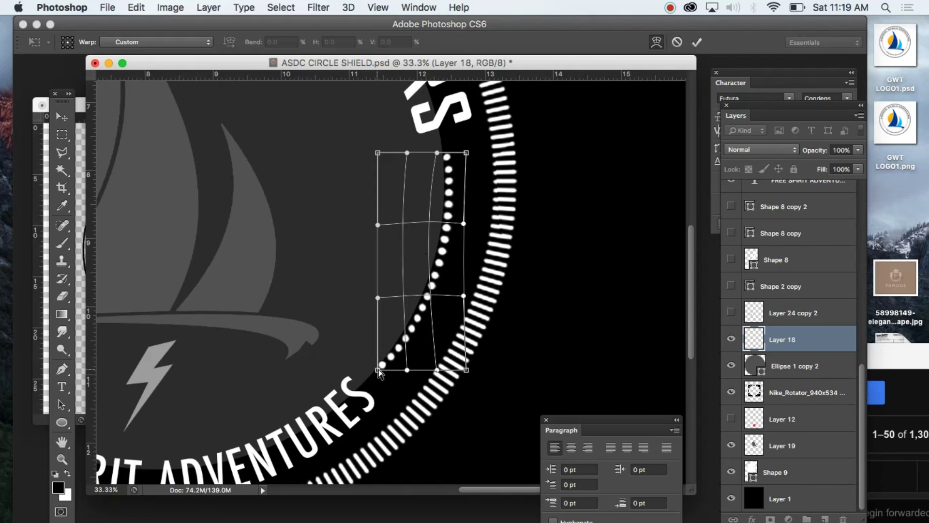
drag(379, 369, 383, 370)
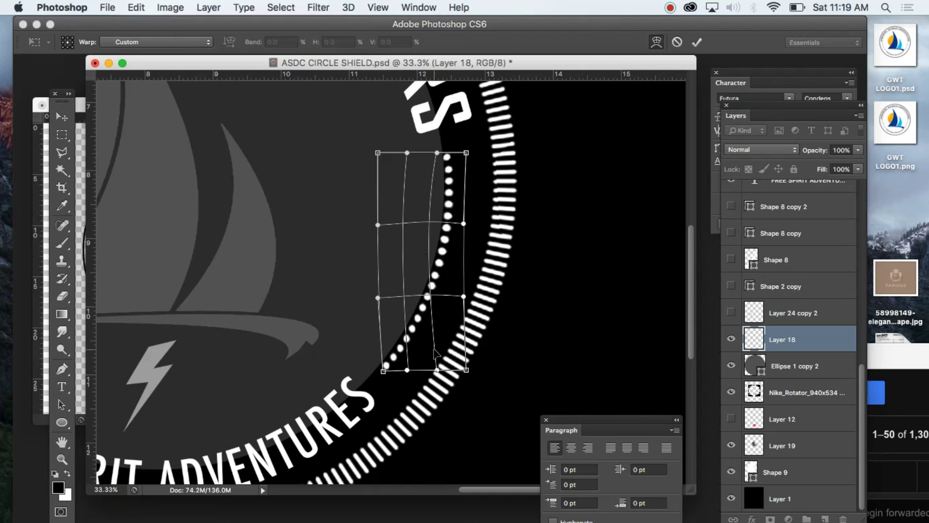
drag(433, 351, 431, 352)
drag(383, 371, 381, 370)
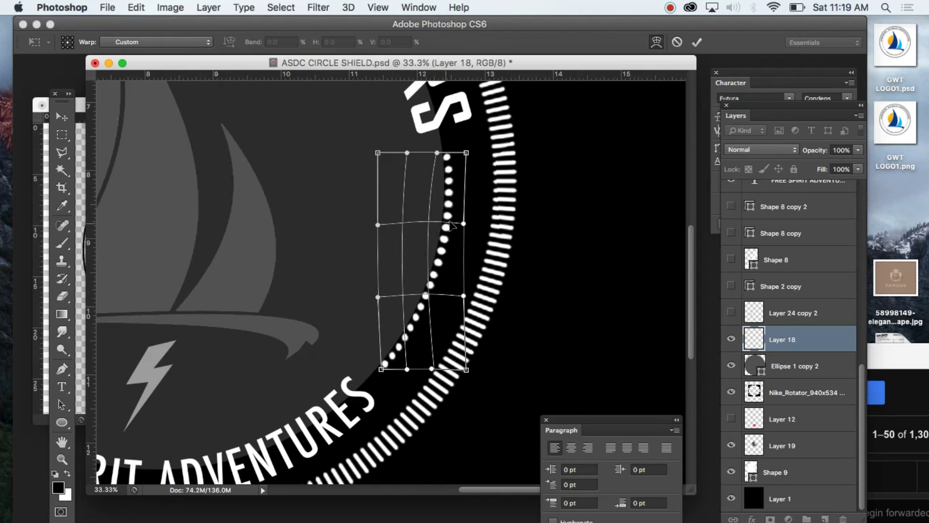
drag(463, 225, 460, 223)
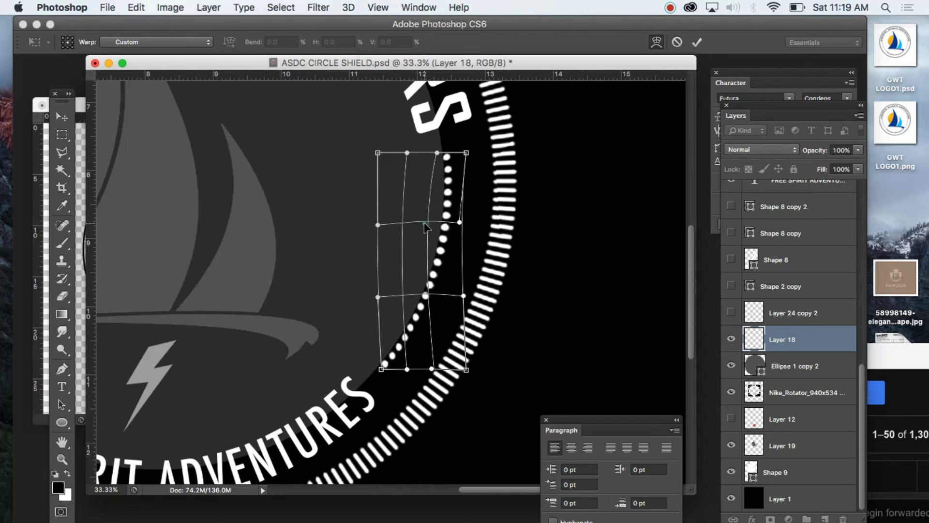
drag(424, 222, 428, 227)
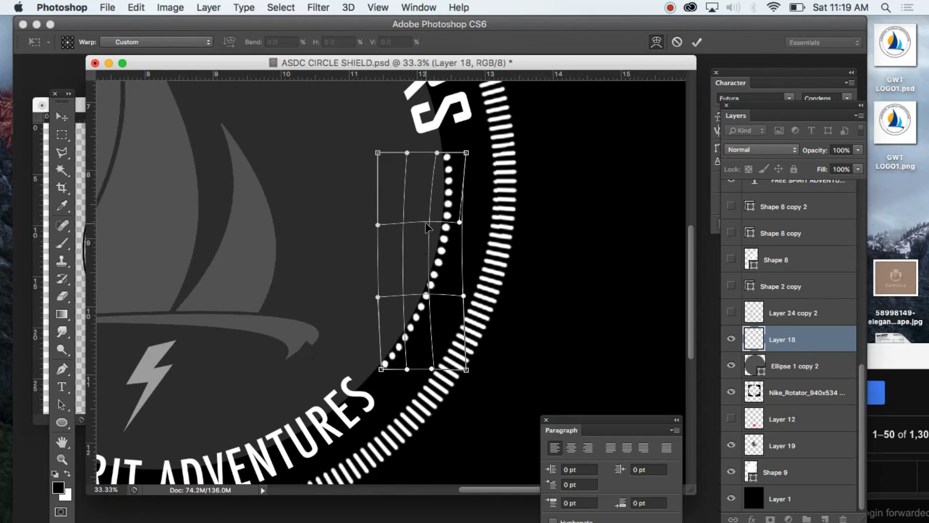
click(64, 121)
click(590, 198)
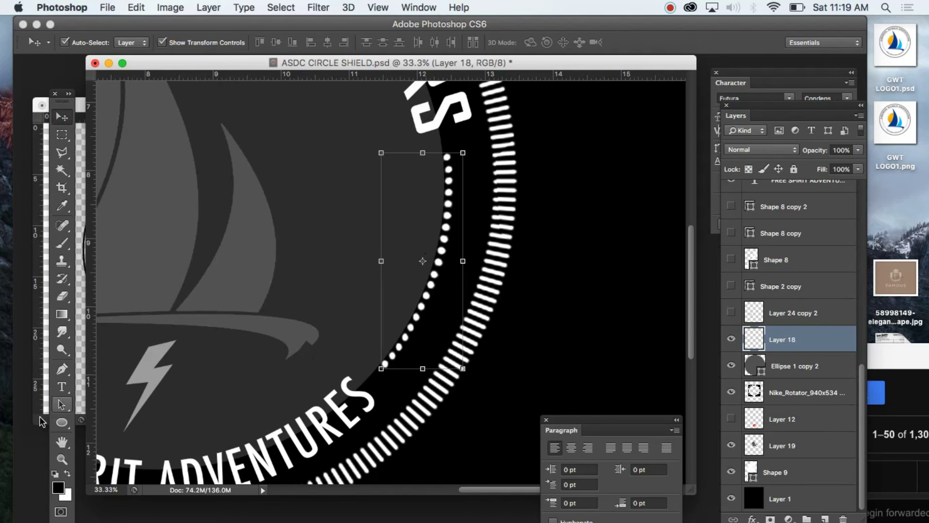
Duplicate the dotted arc of Layer 18 inside the ring and flip the copy horizontally.
click(61, 459)
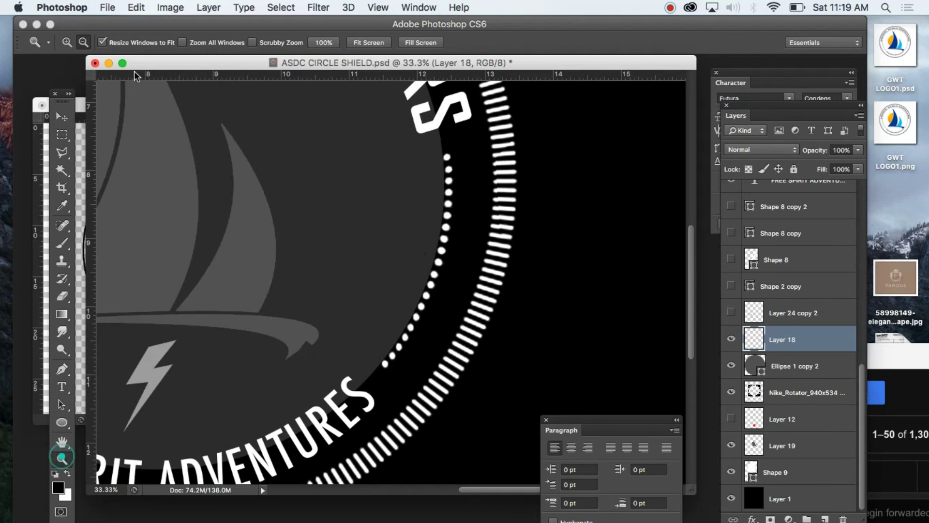
alt+click(328, 213)
alt+click(363, 218)
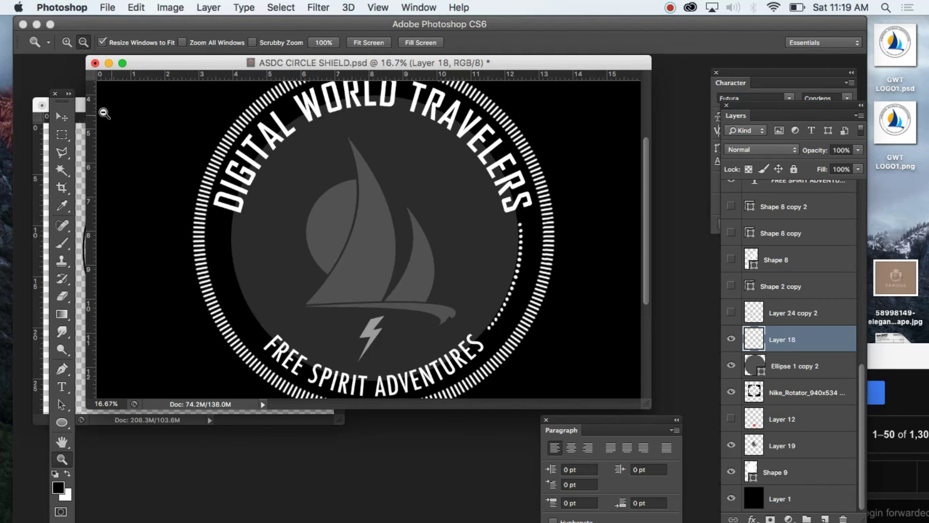
click(61, 116)
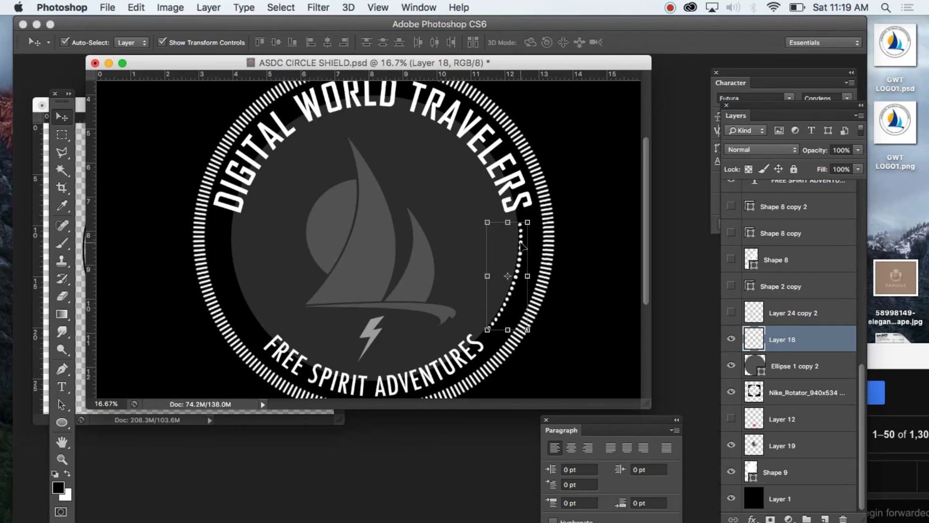
drag(521, 247, 309, 226)
click(136, 7)
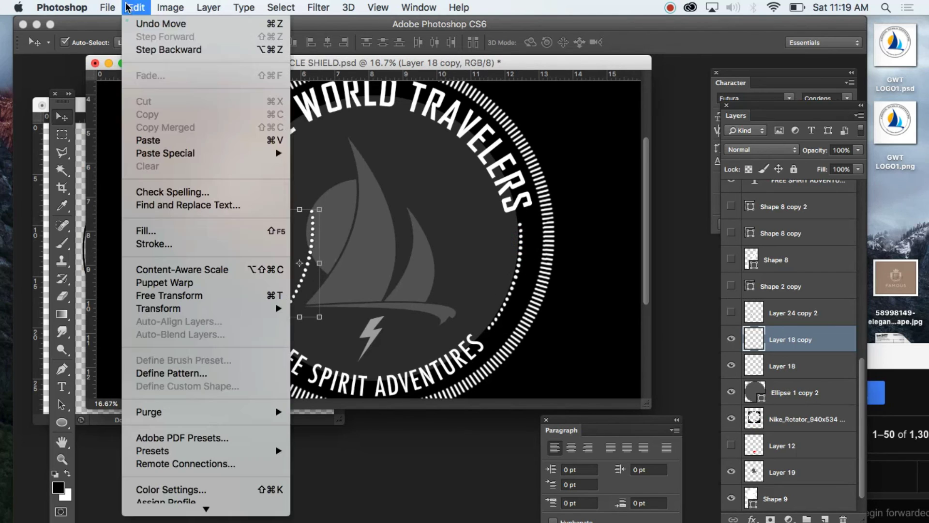
mouse_move(276, 308)
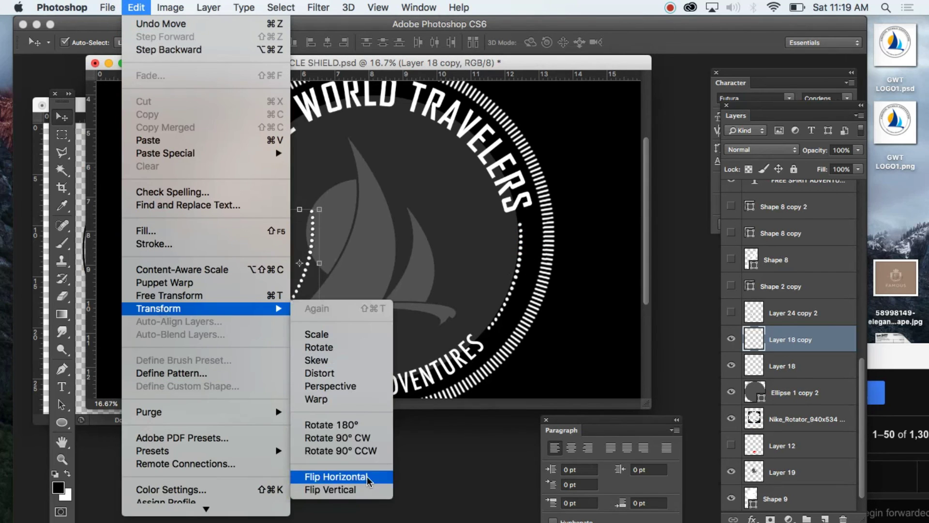
click(366, 477)
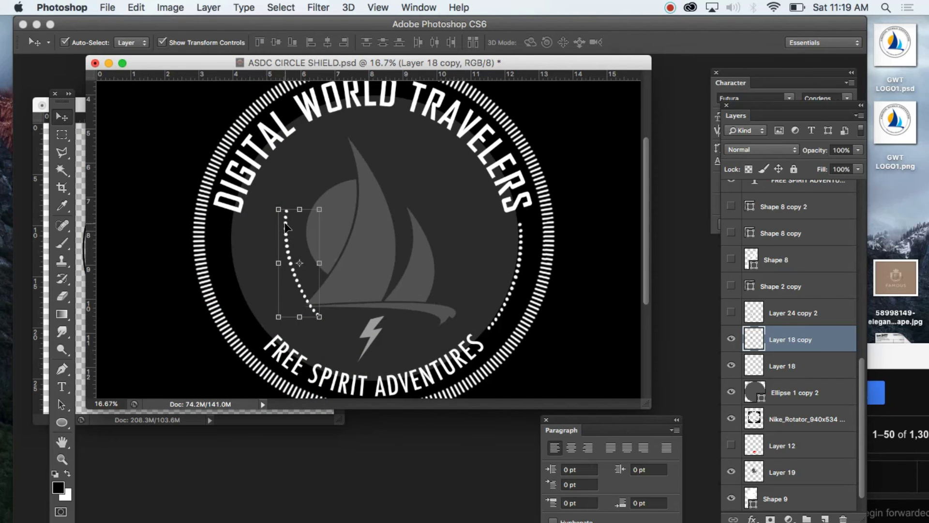
Place the flipped dotted arc along the grey circle's left edge and level its top with the right arc using a horizontal guide.
drag(286, 226, 228, 241)
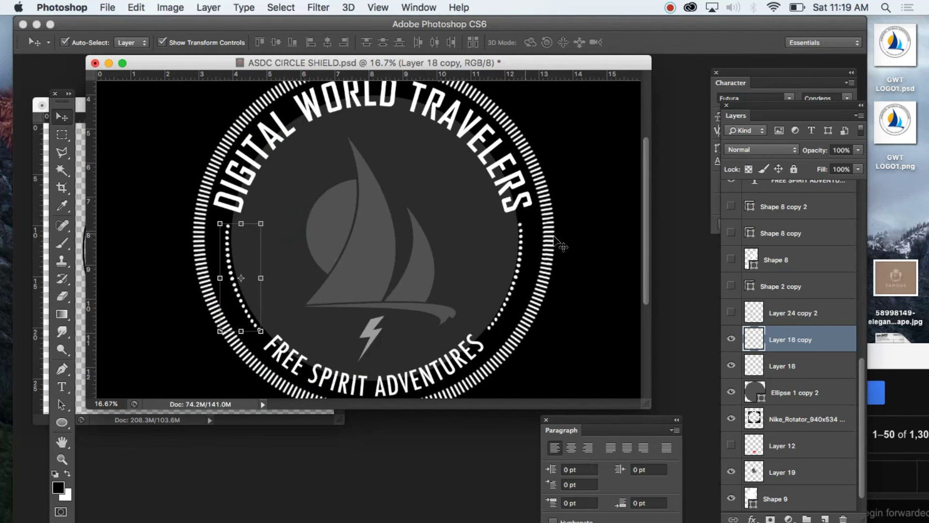
click(521, 227)
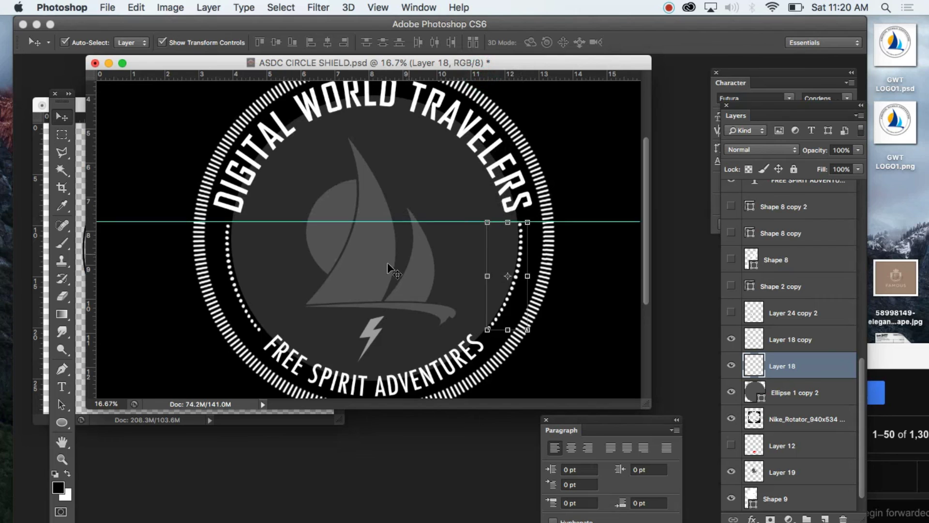
drag(228, 239, 227, 240)
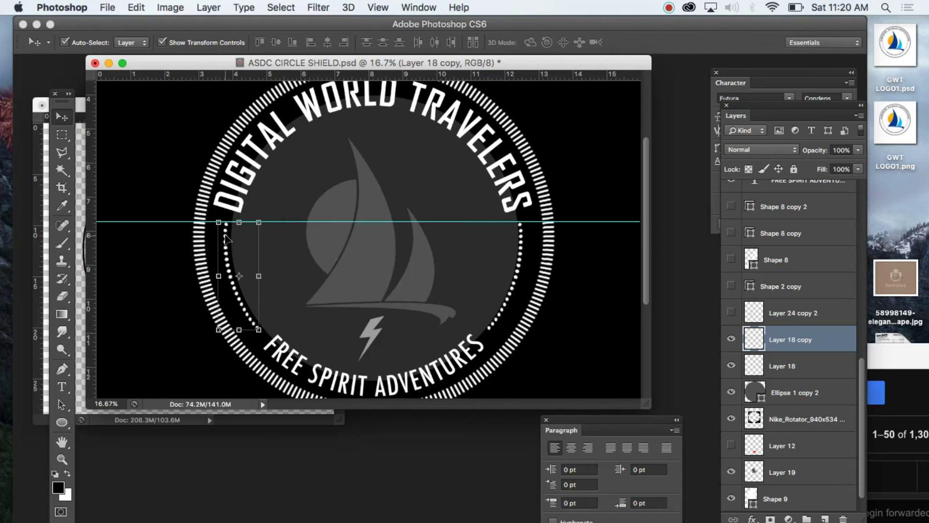
Scale the Ellipse 1 copy 2 circle to about 88% so it fits inside the curved text, and apply the transformation.
click(493, 257)
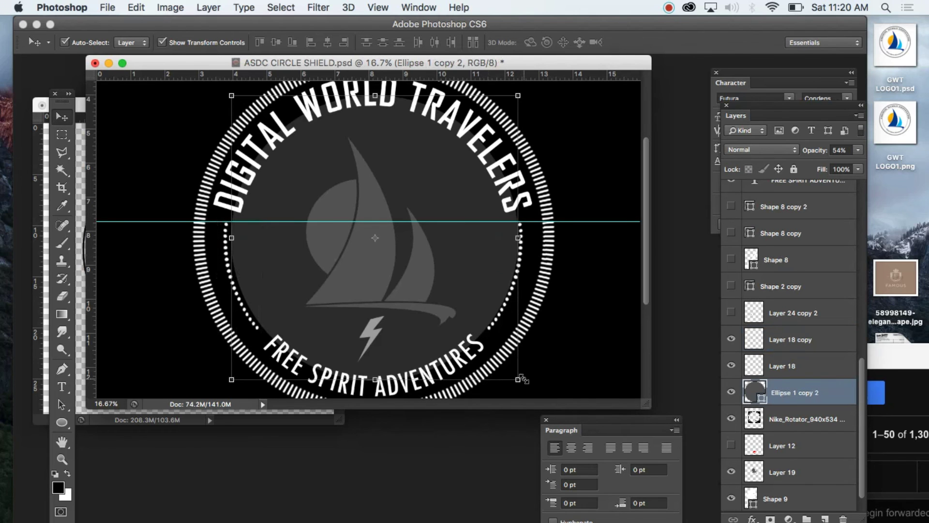
key(ctrl+t)
drag(523, 379, 516, 368)
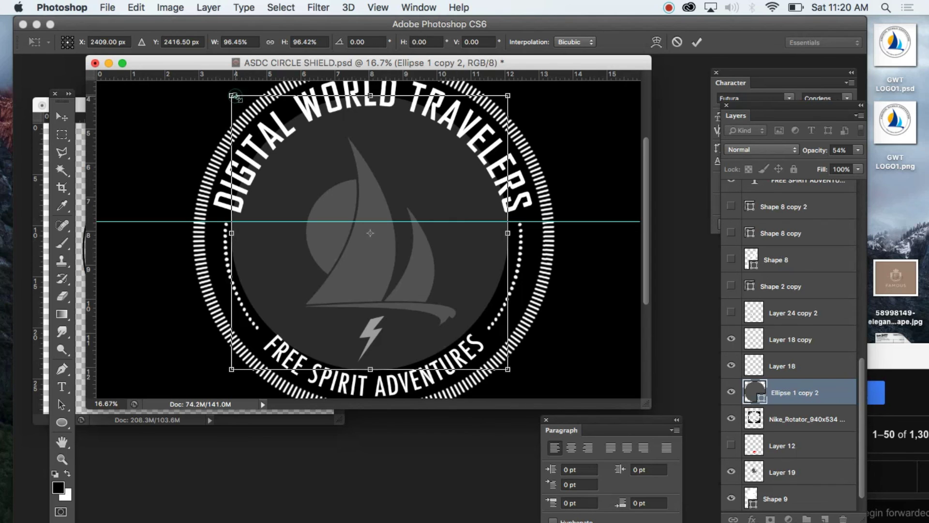
drag(234, 97, 249, 111)
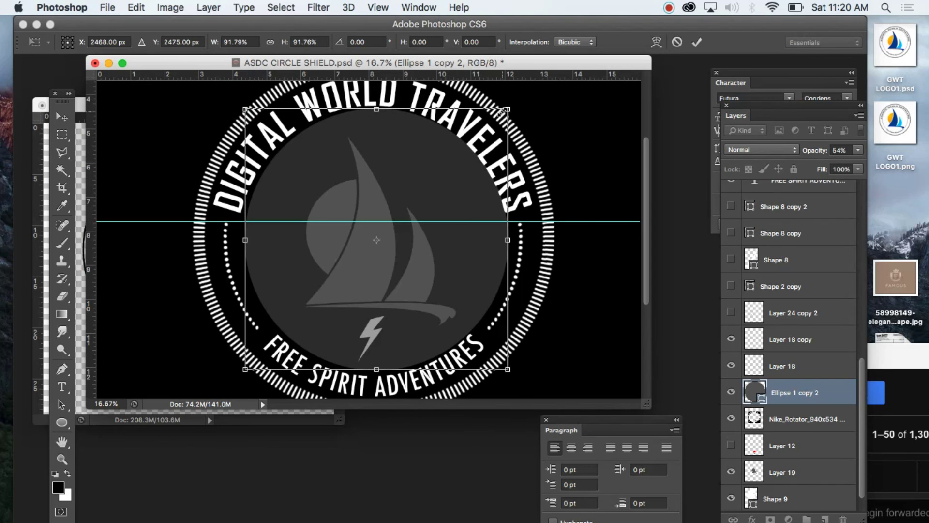
drag(500, 110, 494, 119)
drag(246, 368, 247, 367)
click(64, 117)
click(581, 198)
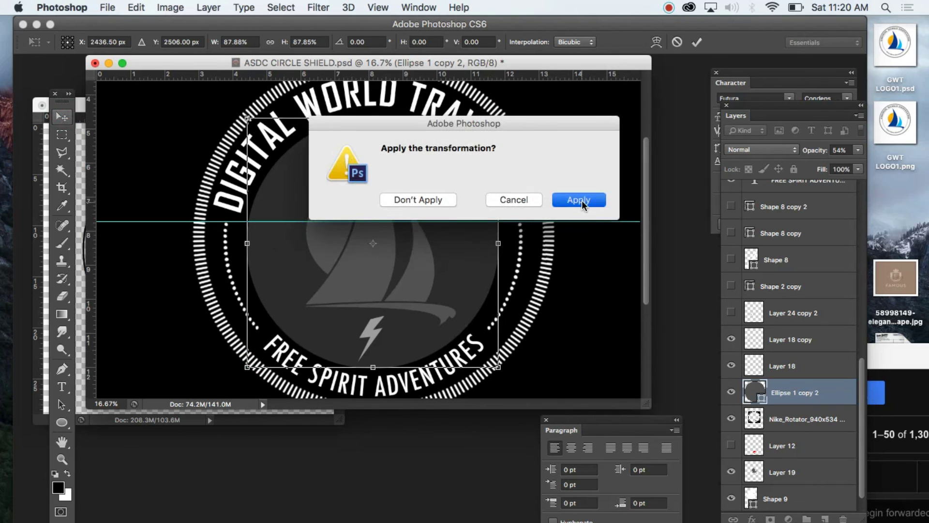
Set the fill colour of Ellipse 1 copy 2 to black (000000).
double_click(763, 400)
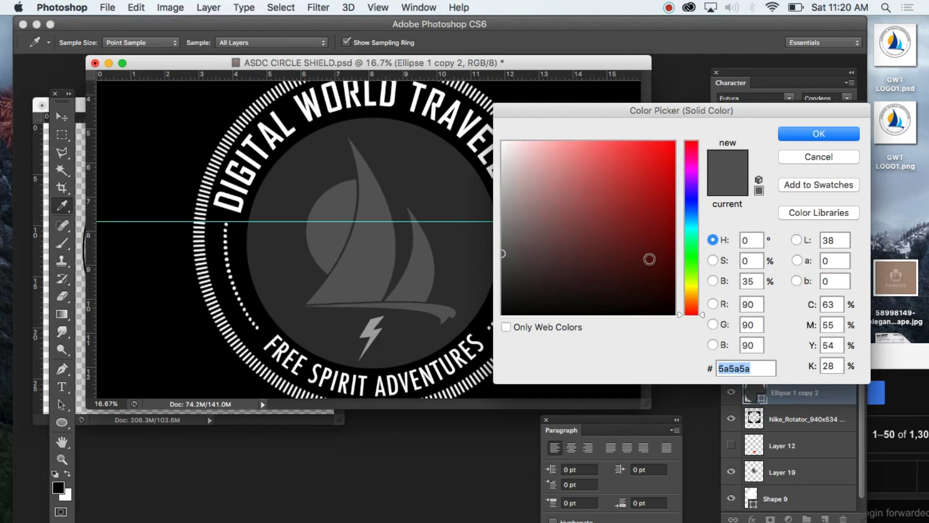
text(ffffff)
text(000000)
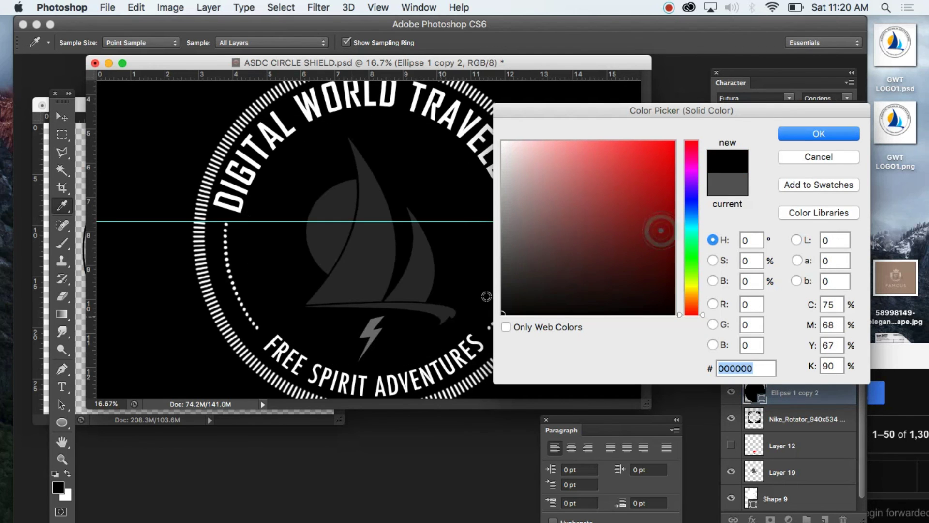
click(797, 135)
Add a stroke layer style to Ellipse 1 copy 2 and set its colour to white (ffffff).
click(170, 7)
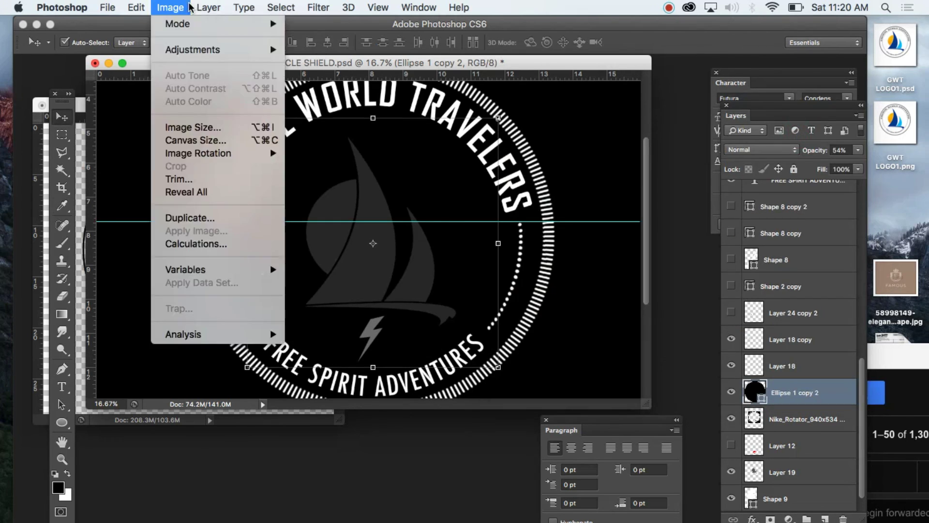
mouse_move(295, 101)
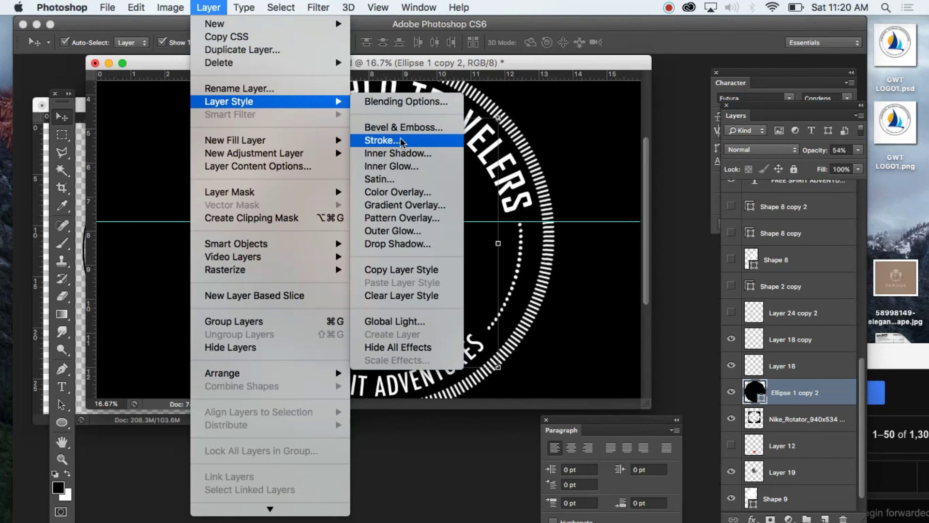
click(387, 140)
click(629, 262)
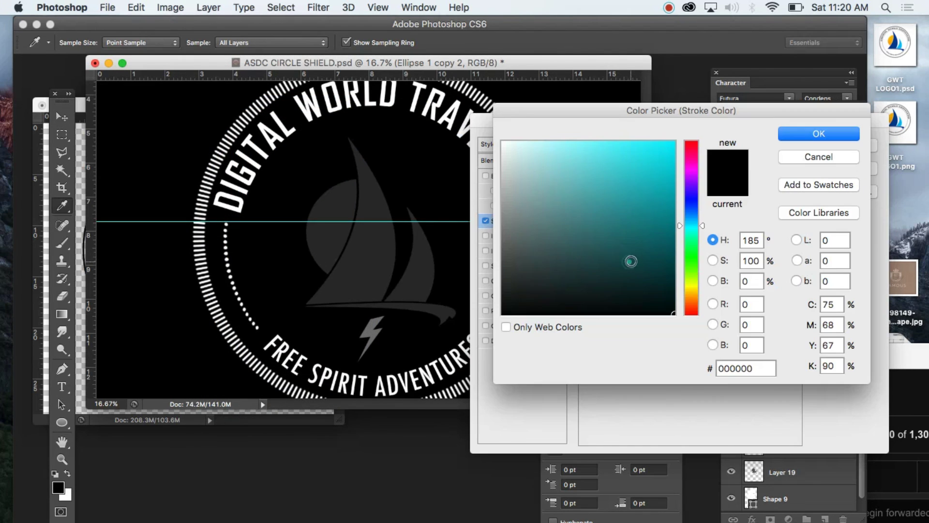
text(ffffff)
click(800, 137)
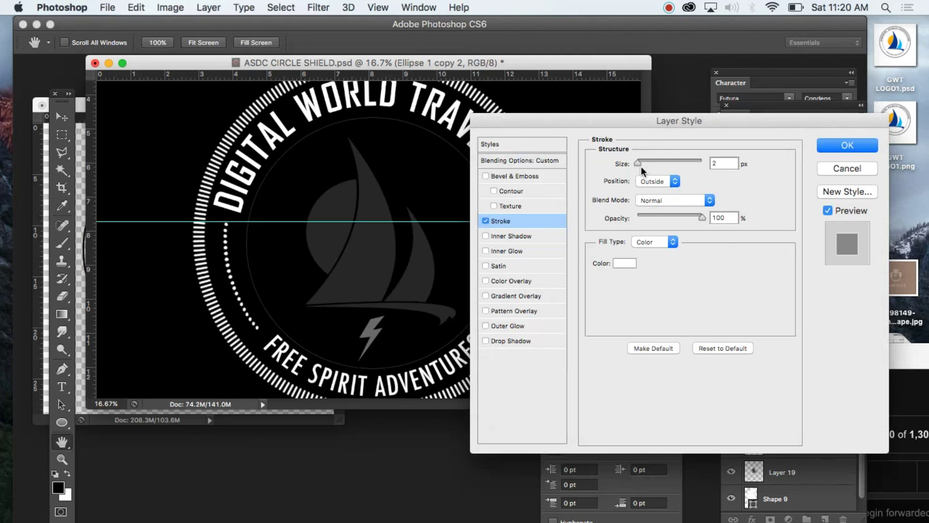
Set the circle's stroke size to 18 px with the Outside position, keep its colour white, and apply the layer style.
click(674, 181)
click(673, 179)
drag(639, 163, 646, 165)
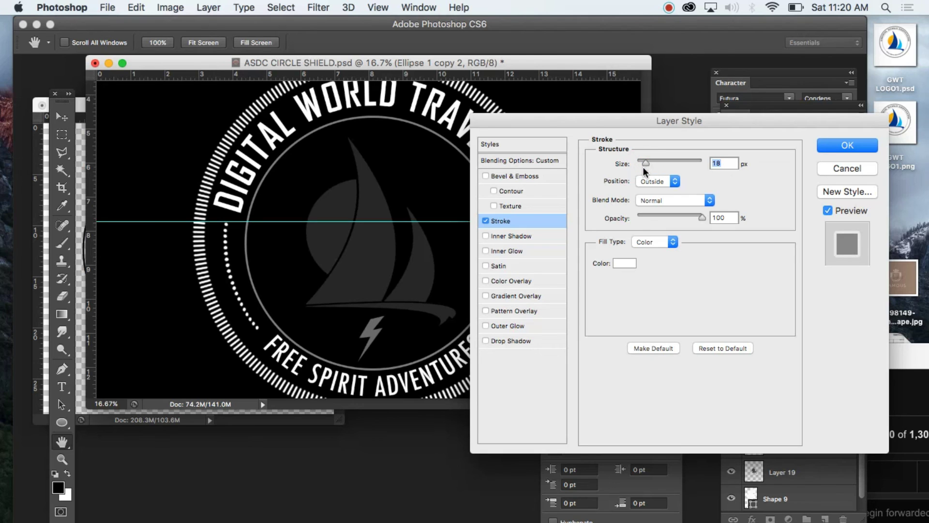
click(720, 163)
click(628, 264)
click(522, 229)
click(351, 130)
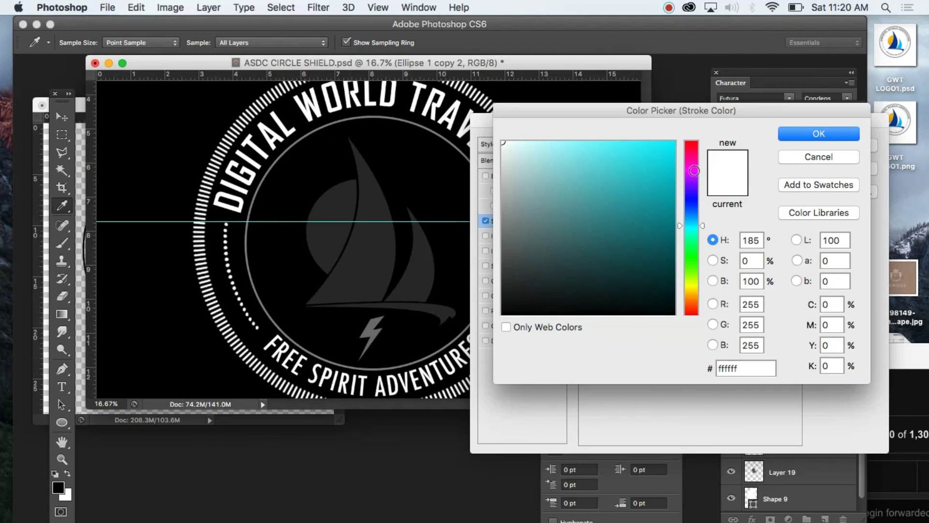
click(843, 136)
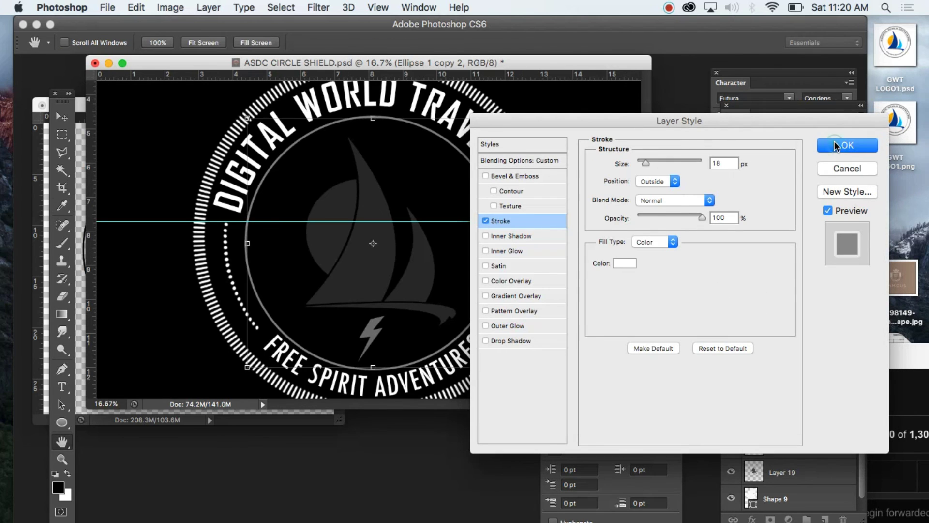
click(836, 147)
Compare the badge with and without the stroked Ellipse 1 copy 2 circle, leaving the circle hidden.
click(731, 393)
click(731, 393)
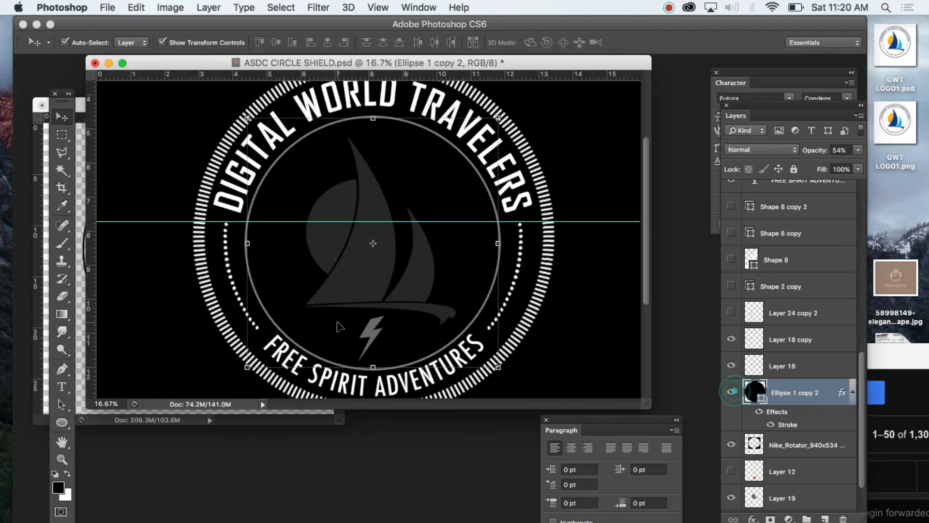
click(731, 393)
click(731, 393)
click(732, 392)
click(731, 392)
click(731, 393)
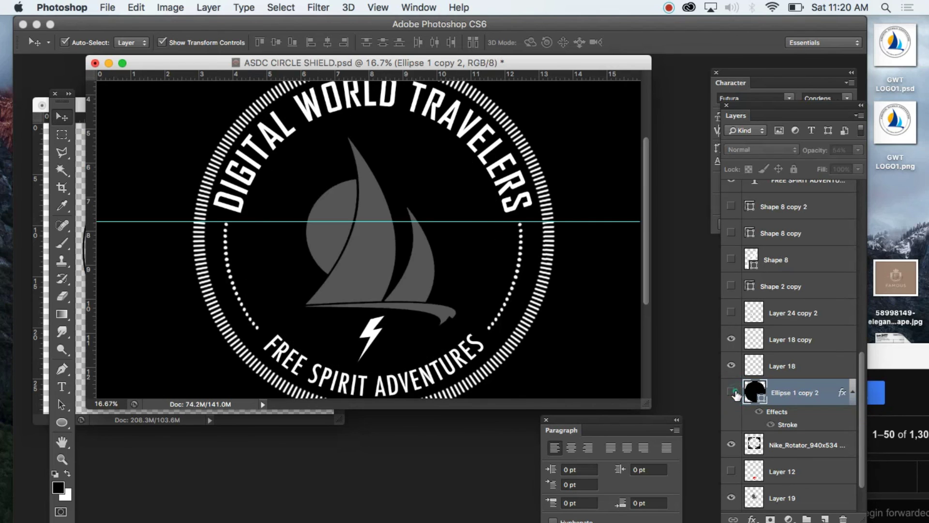
Show the dotted arc on Layer 24 copy 2.
click(731, 312)
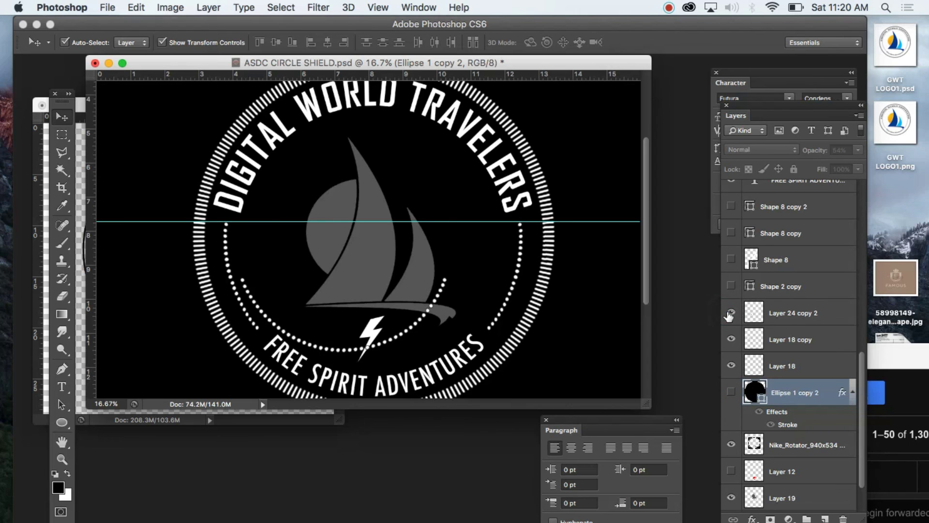
click(731, 313)
click(731, 313)
drag(391, 343, 395, 180)
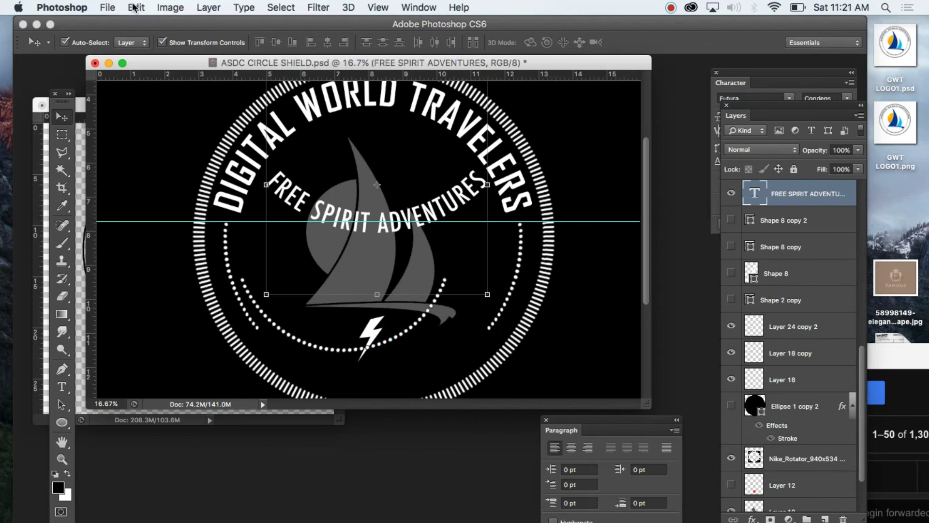
click(136, 7)
key(super+alt+z)
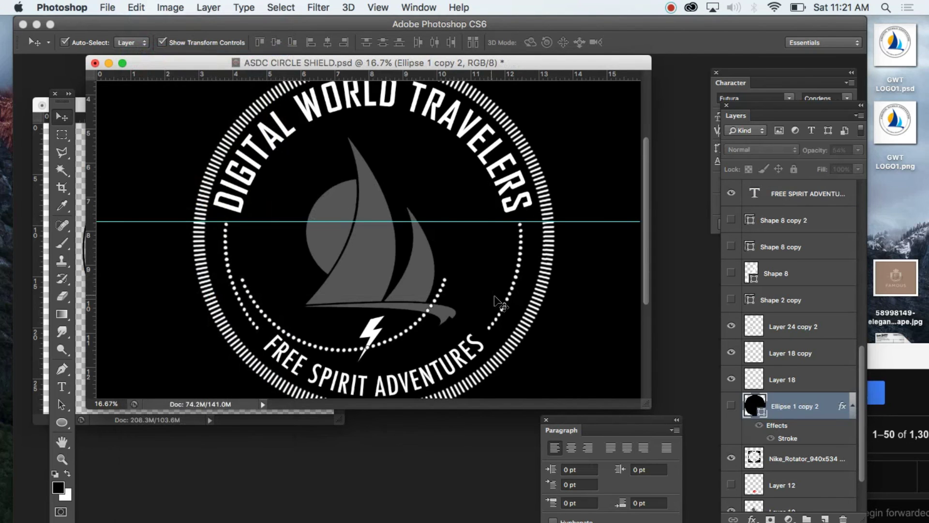
Try rotating the Layer 24 copy 2 dotted arc to about -178° beneath DIGITAL WORLD TRAVELERS, then hide that layer.
click(732, 407)
click(732, 406)
drag(246, 286, 497, 262)
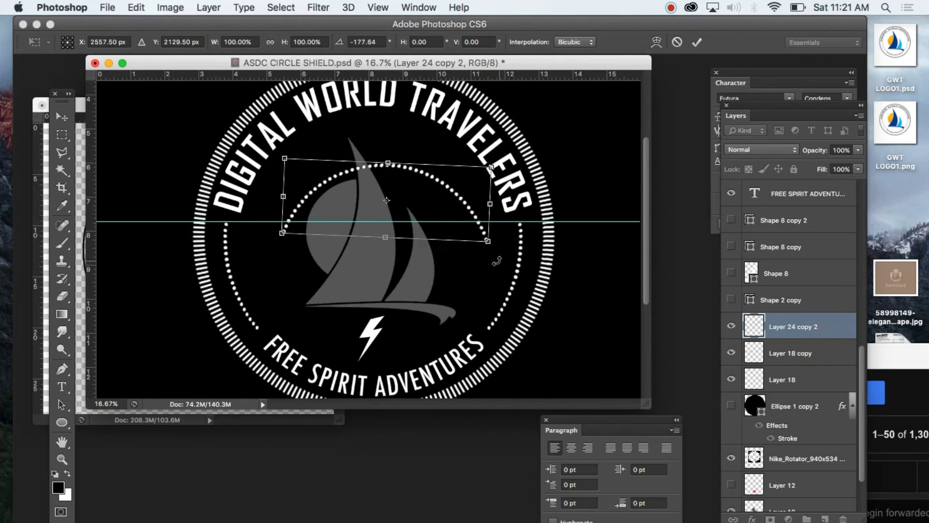
drag(409, 172, 394, 129)
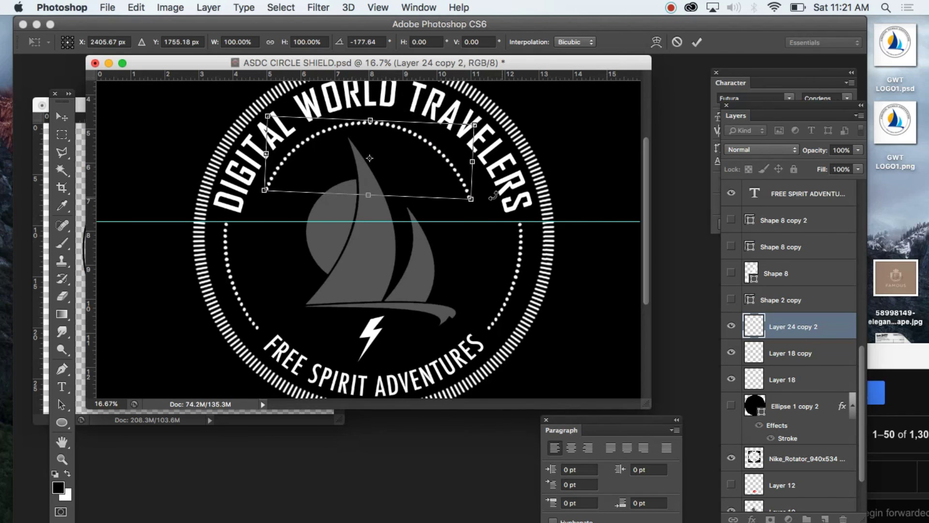
key(Return)
click(731, 327)
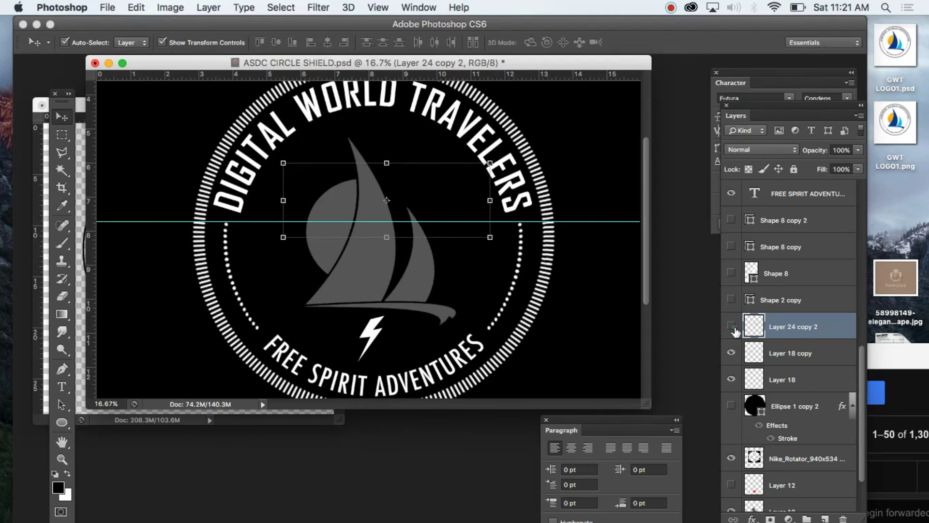
Check the contents of the hidden Shape 2 copy and Shape 8 layers by briefly showing them, leaving them all hidden.
click(731, 301)
click(731, 301)
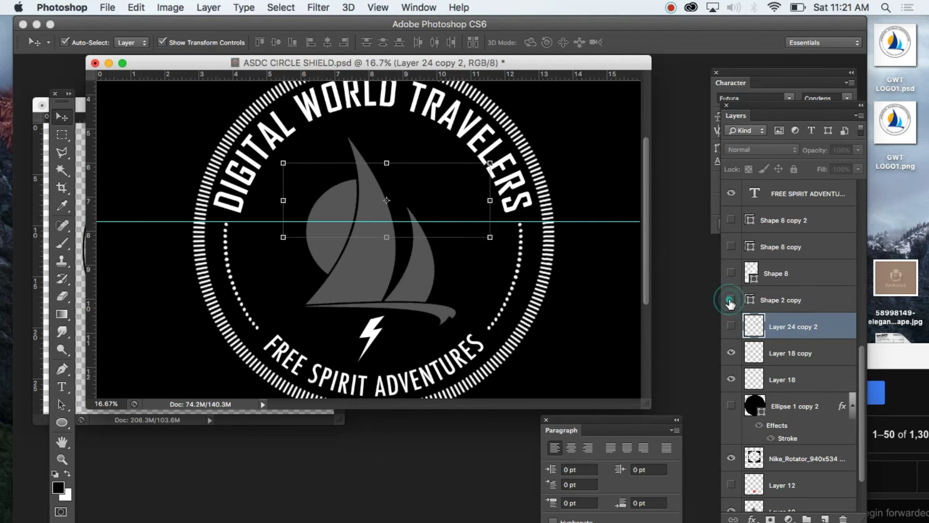
click(729, 276)
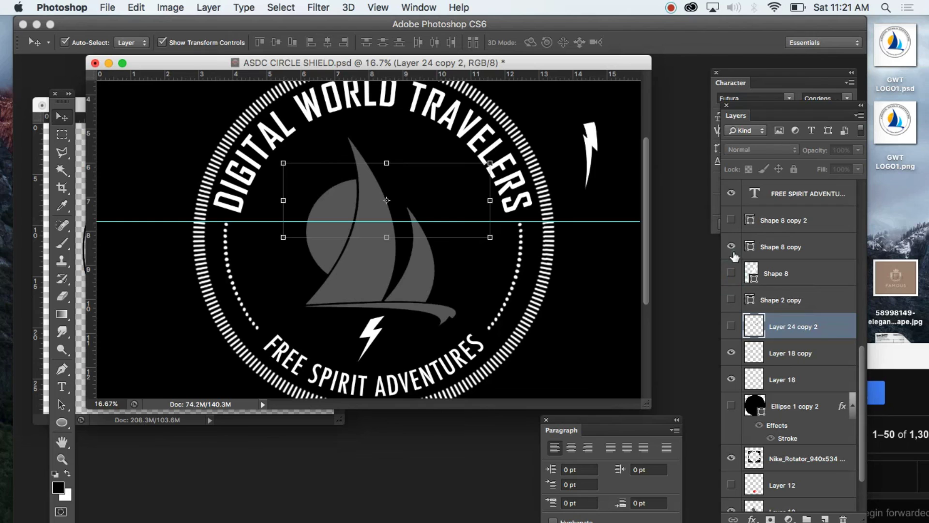
click(731, 261)
click(731, 222)
click(731, 222)
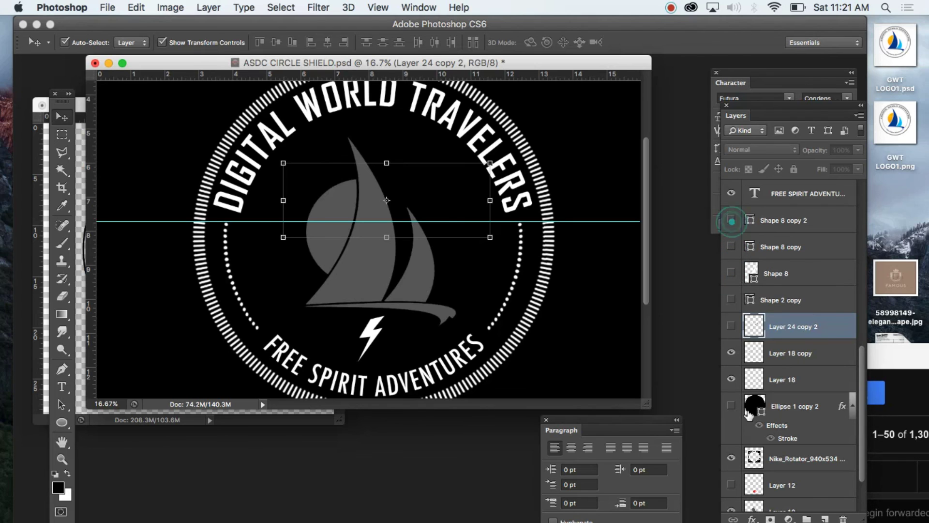
Show Ellipse 1 copy 2 and move it up the layer stack to just below the FREE SPIRIT ADVENTURES text layer.
click(731, 405)
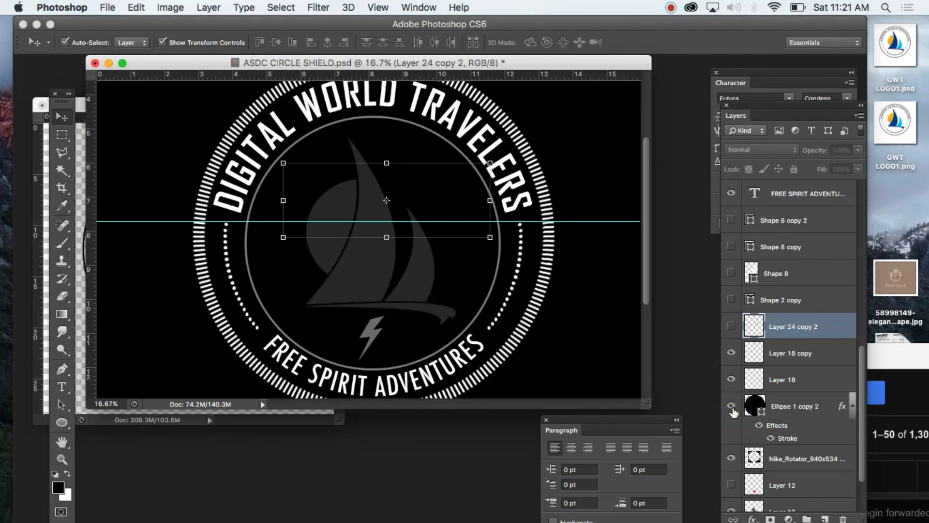
click(731, 406)
click(730, 406)
drag(789, 410, 794, 206)
scroll(789, 227, up, 5)
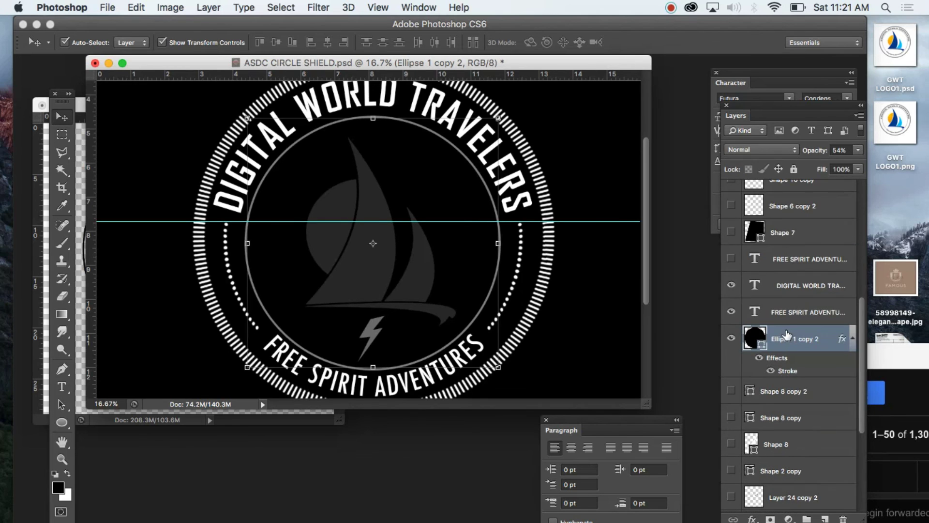
drag(783, 334, 780, 200)
scroll(791, 262, up, 3)
drag(796, 286, 784, 221)
scroll(795, 259, up, 5)
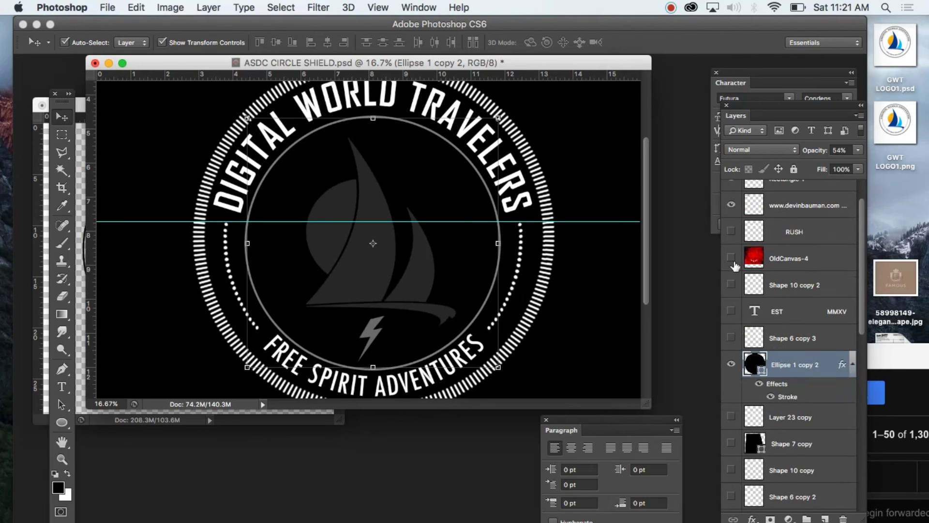
click(731, 258)
click(732, 258)
drag(792, 362, 785, 215)
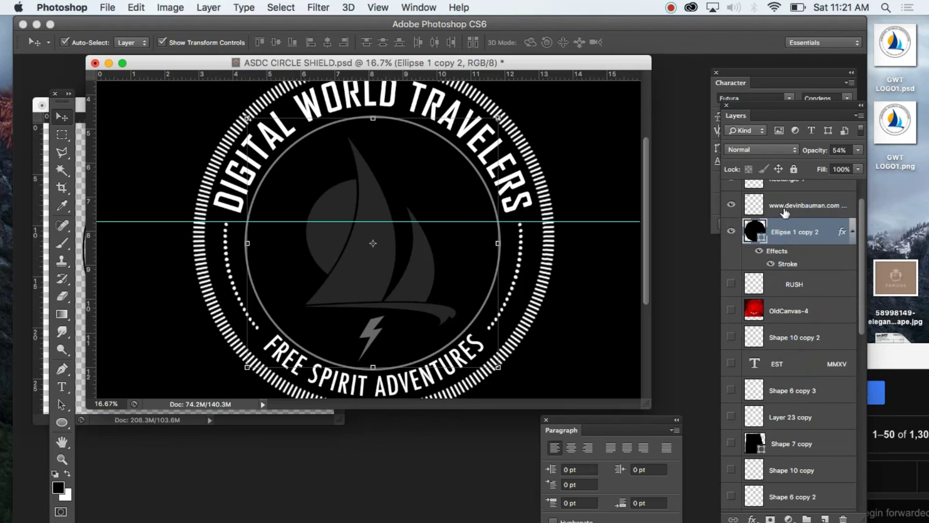
Try a red colour for the Stroke effect of Ellipse 1 copy 2, then return it to white and keep the 18 px size.
double_click(792, 307)
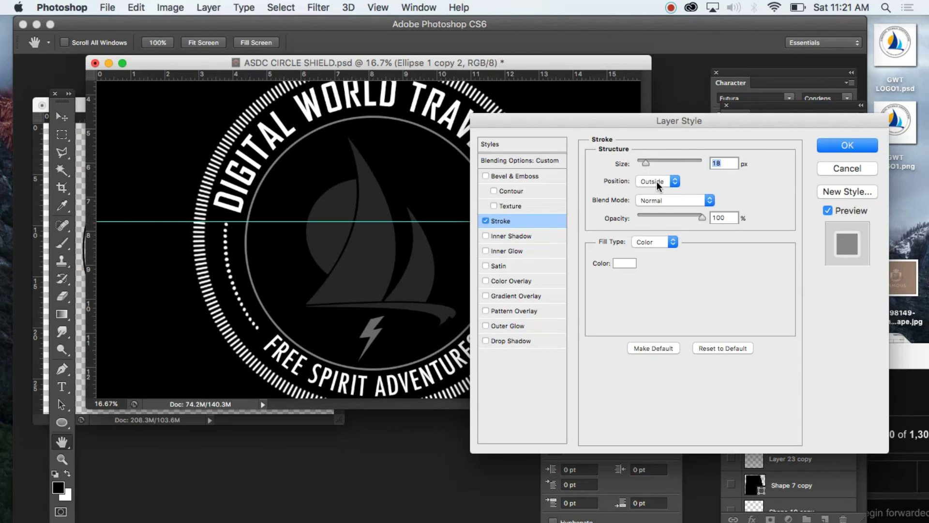
mouse_move(702, 216)
mouse_down()
mouse_move(649, 213)
mouse_move(704, 215)
mouse_up()
click(624, 264)
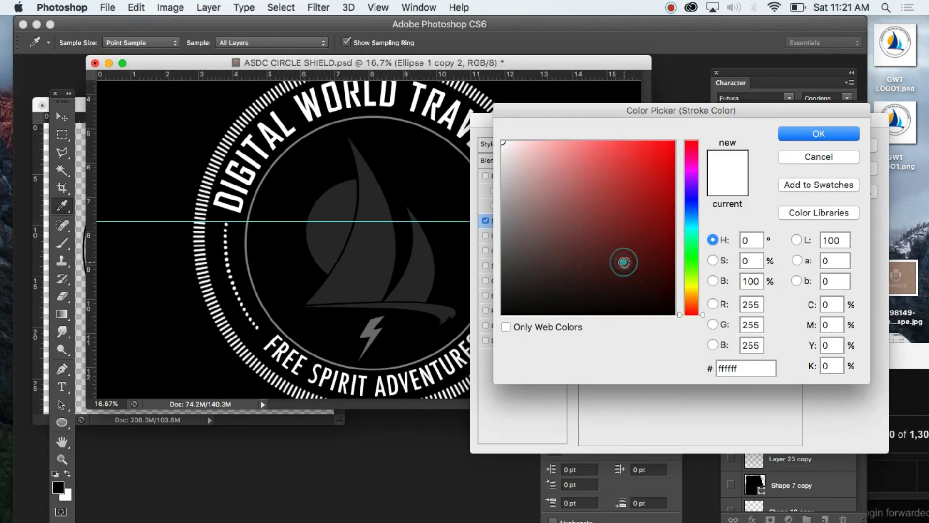
click(560, 276)
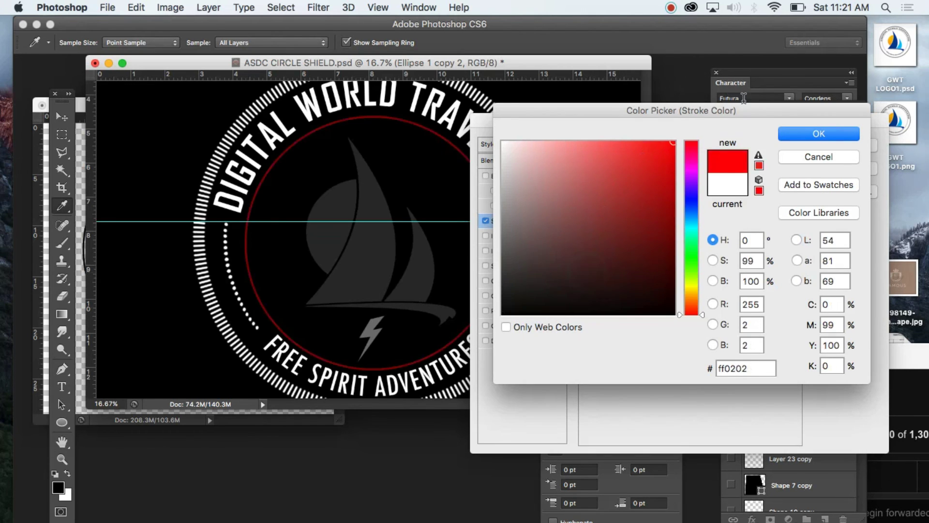
click(625, 240)
click(727, 184)
click(803, 134)
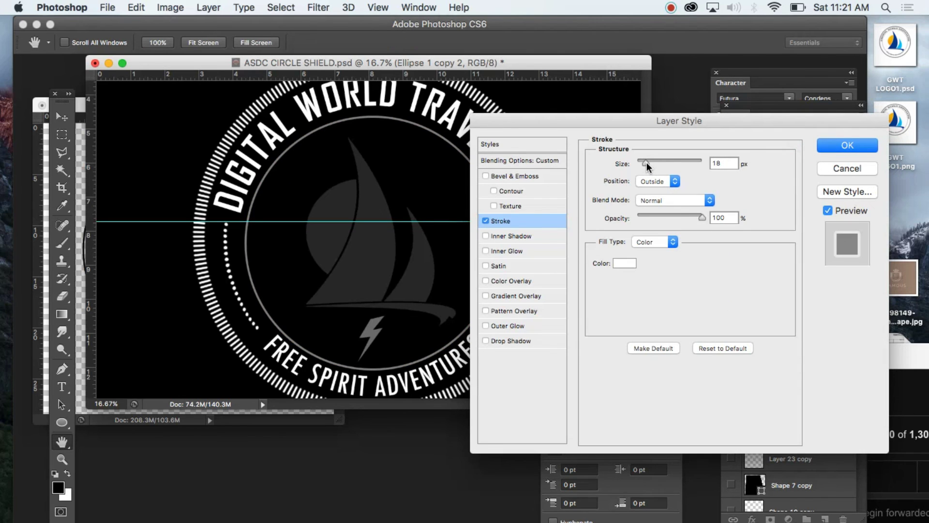
mouse_move(646, 162)
mouse_down()
mouse_move(655, 159)
mouse_move(645, 160)
mouse_up()
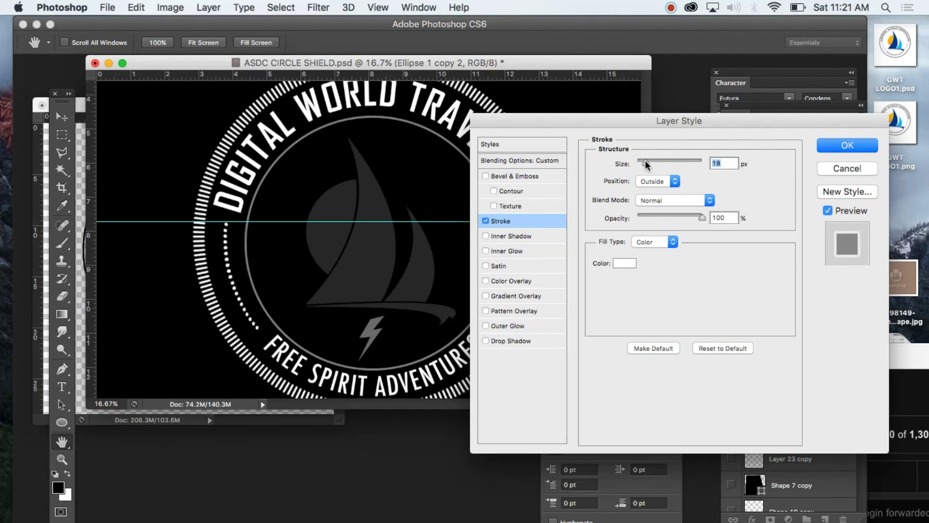
click(855, 145)
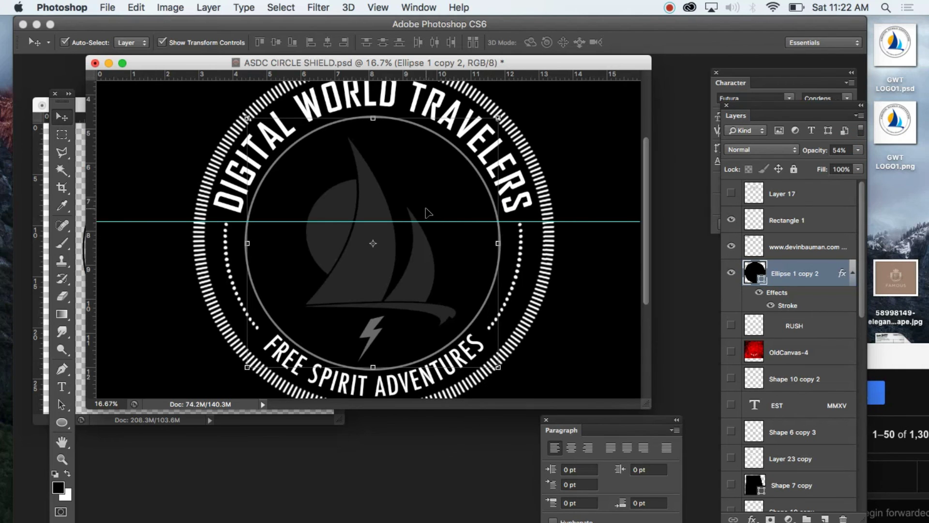
Align the horizontal guide with the centre of the outer tick-mark ring and add a vertical guide through the same centre.
click(554, 235)
scroll(379, 228, up, 3)
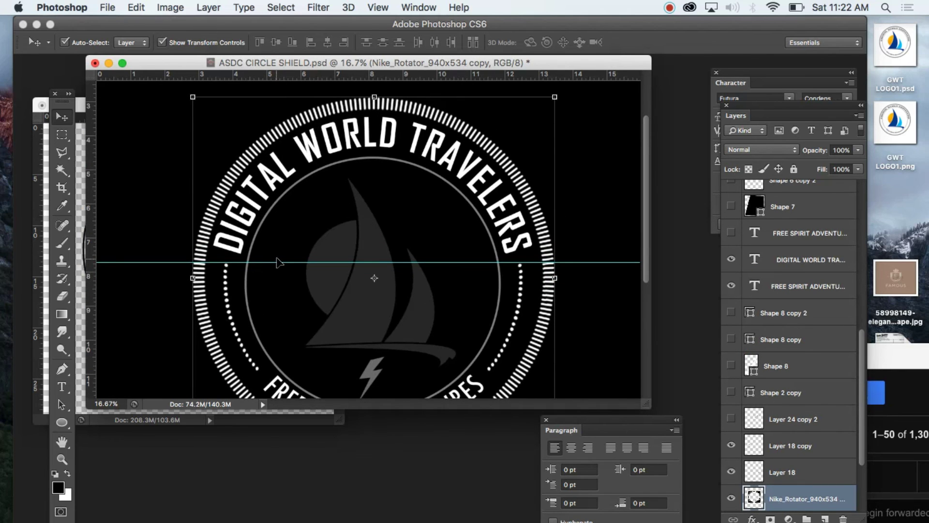
drag(278, 266, 276, 282)
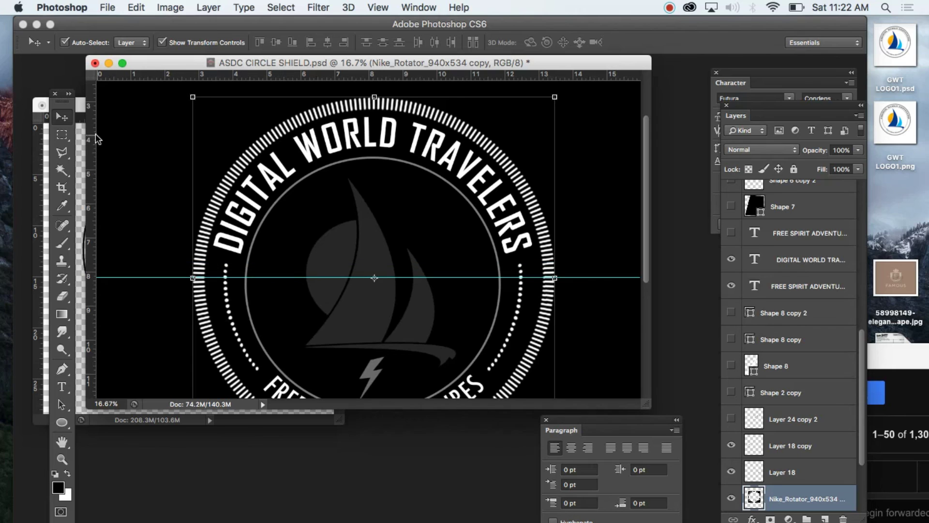
drag(92, 140, 383, 147)
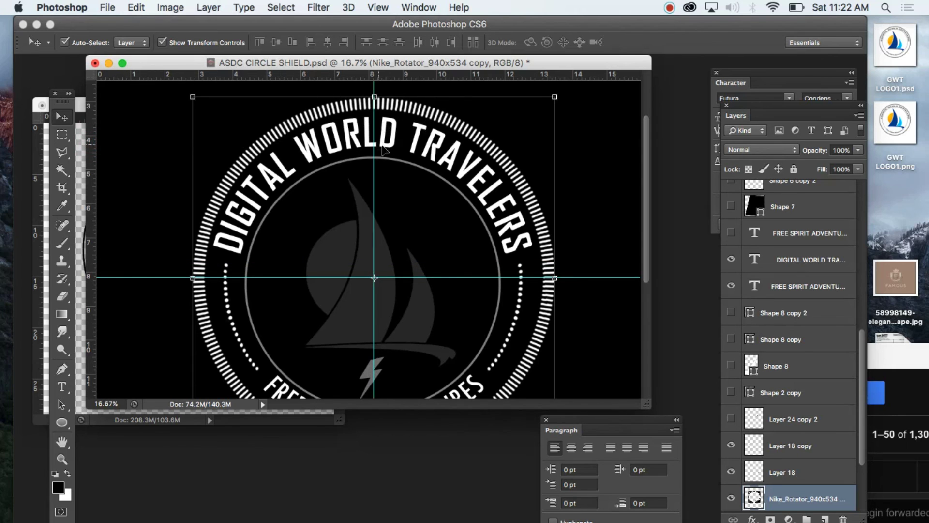
Move the Ellipse 1 copy 2 circle slightly up to centre it closer to the guide intersection.
click(397, 164)
scroll(398, 240, down, 2)
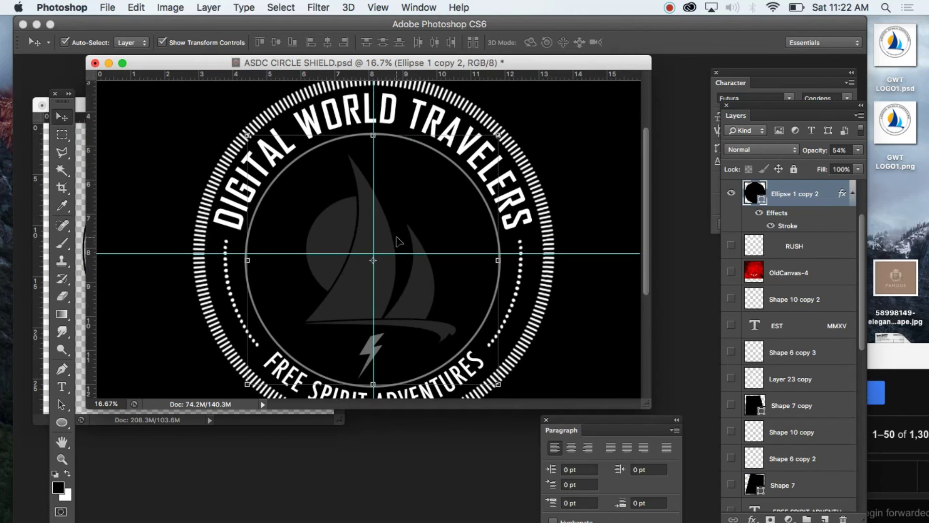
drag(397, 347, 401, 338)
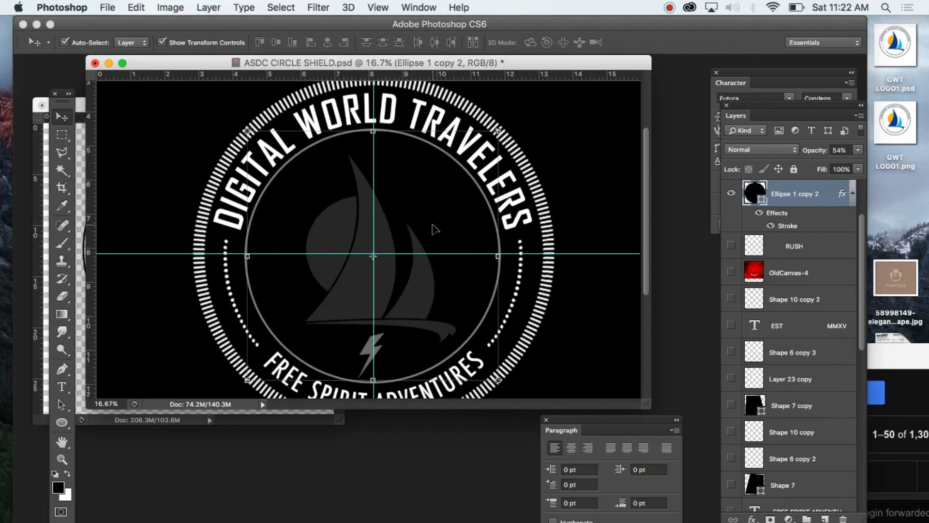
Remove the horizontal and vertical guides from the canvas.
click(591, 224)
drag(544, 253, 387, 75)
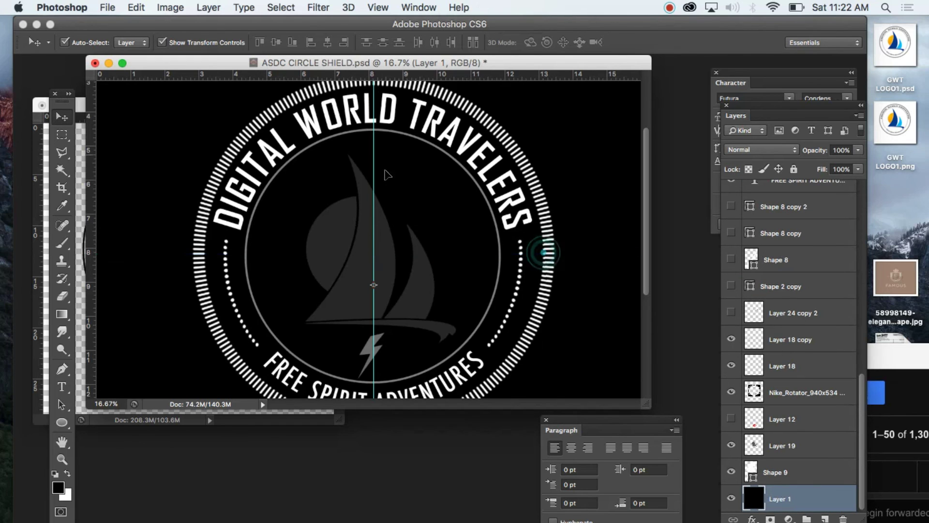
drag(374, 184, 372, 73)
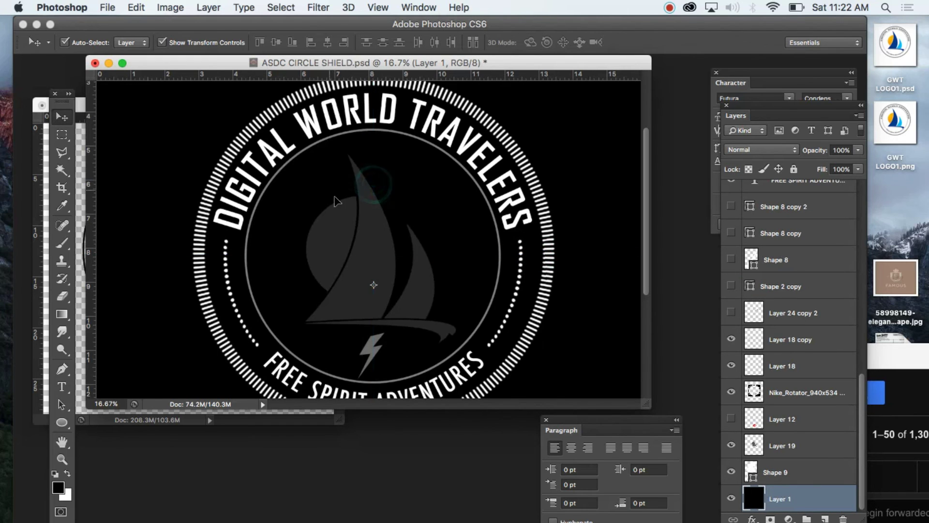
Move the Ellipse 1 copy 2 layer above Rectangle 1 and hide it.
click(386, 250)
click(60, 169)
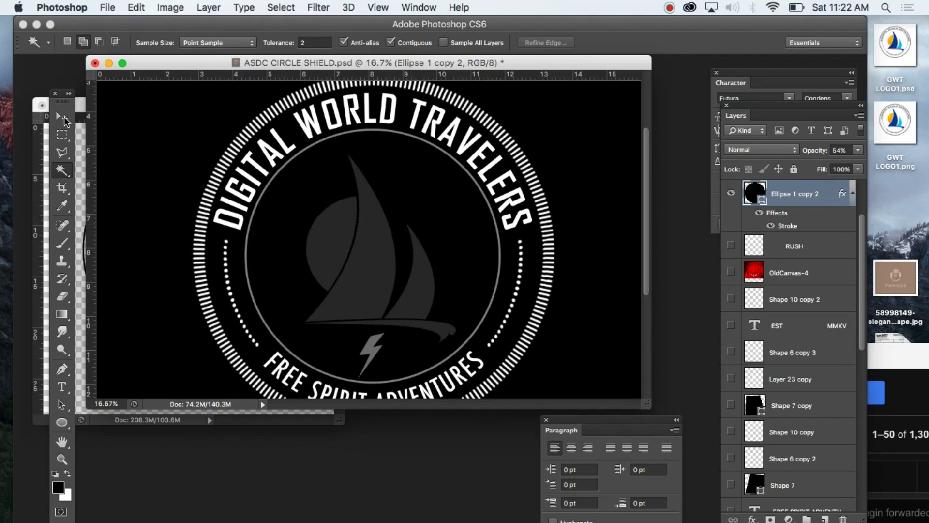
click(65, 119)
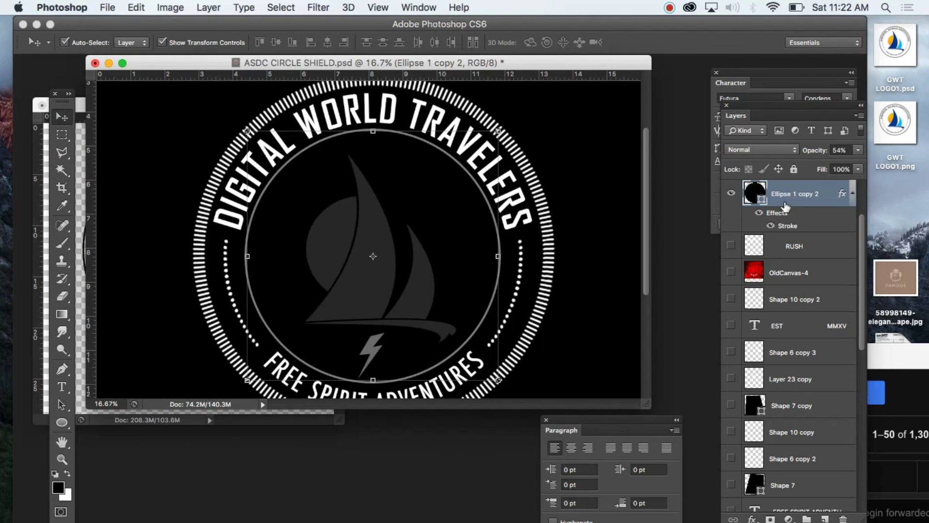
scroll(787, 208, up, 3)
mouse_move(801, 274)
mouse_down()
mouse_move(780, 213)
mouse_move(778, 233)
mouse_up()
click(731, 220)
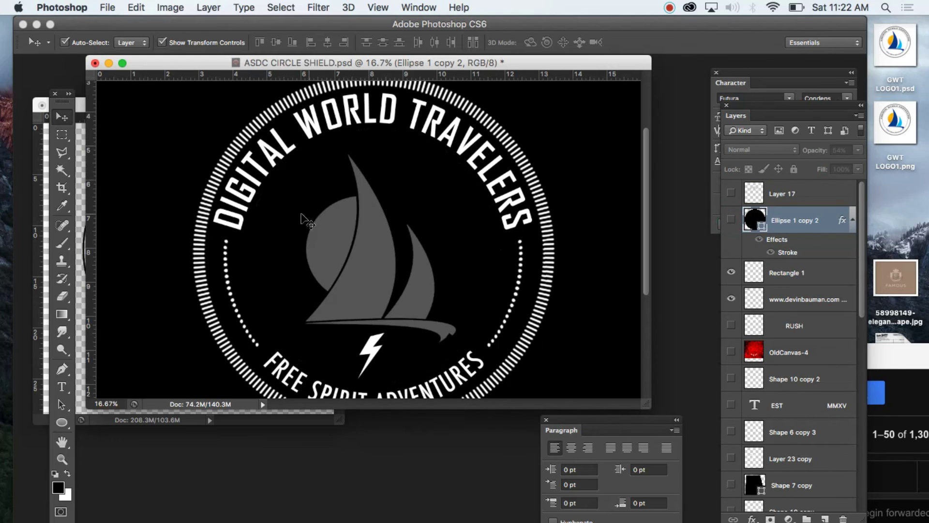
Select the sun shape on Layer 19 with the Magic Wand, nudge it slightly left and up away from the sail, and deselect.
click(367, 248)
click(62, 169)
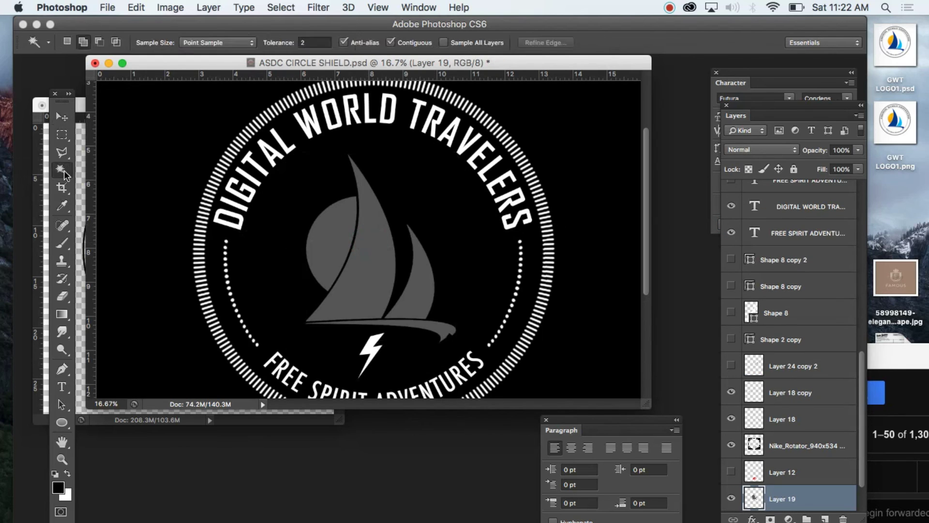
click(319, 237)
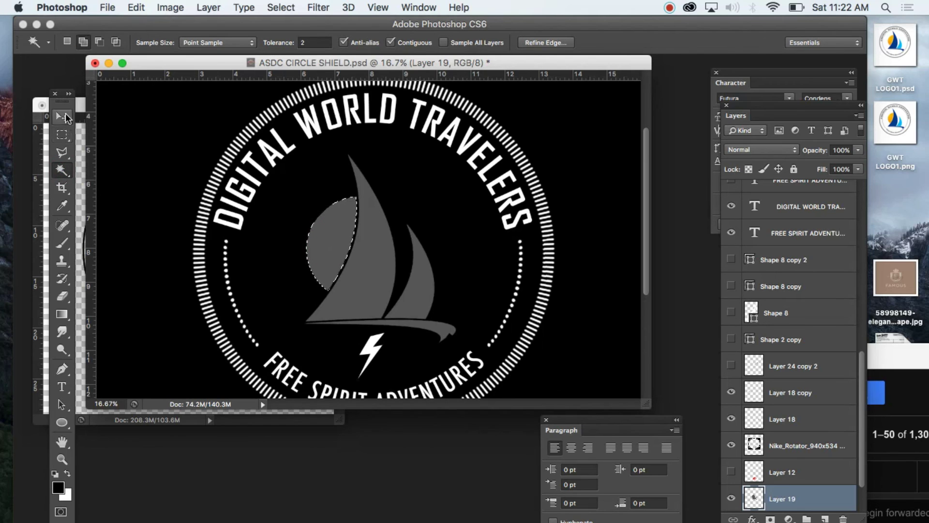
click(63, 117)
key(Left)
key(Left)
key(Left)
key(Up)
key(Up)
key(Up)
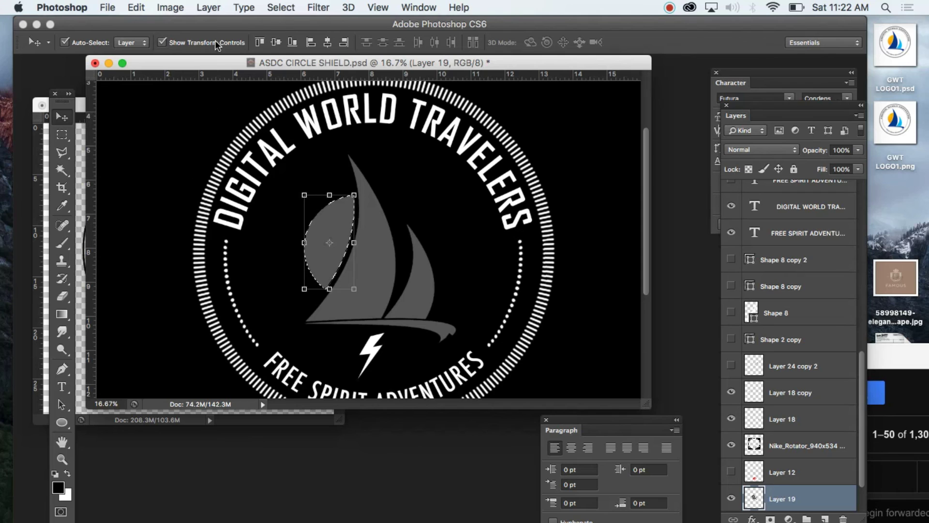
click(280, 8)
click(290, 37)
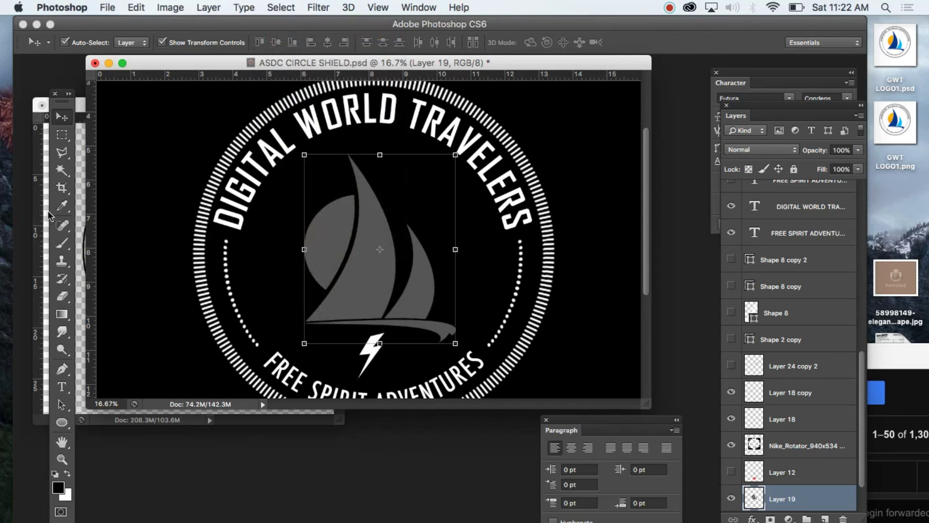
Select the boat's hull on Layer 19 with the Magic Wand, nudge it slightly down from the sails, and deselect.
click(62, 170)
click(415, 325)
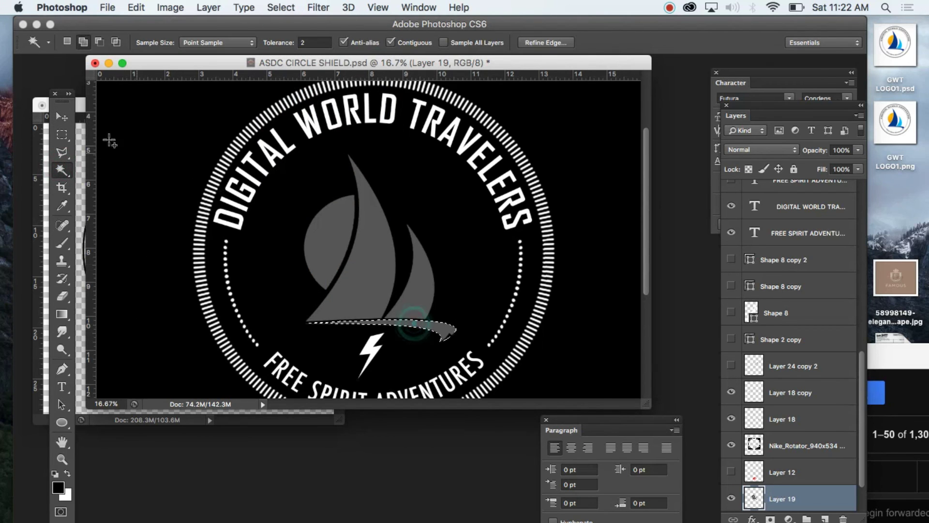
click(62, 117)
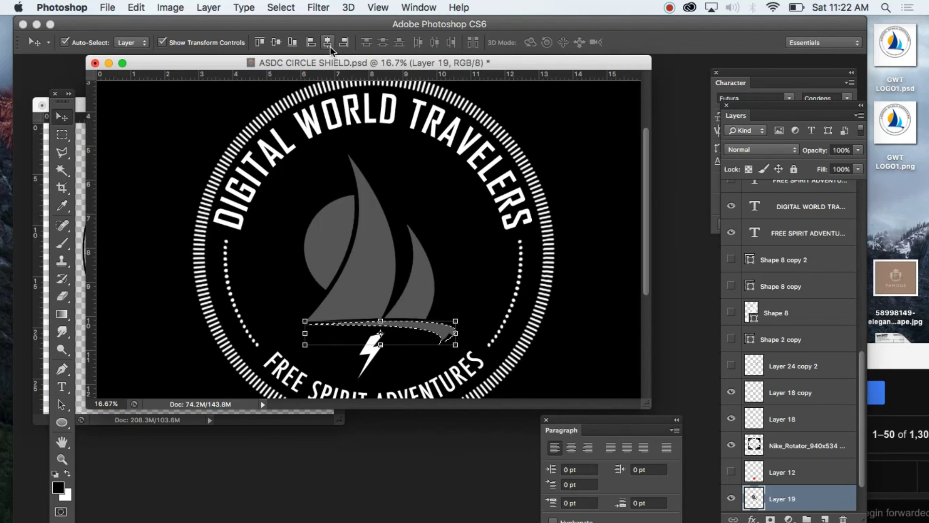
click(317, 7)
click(293, 37)
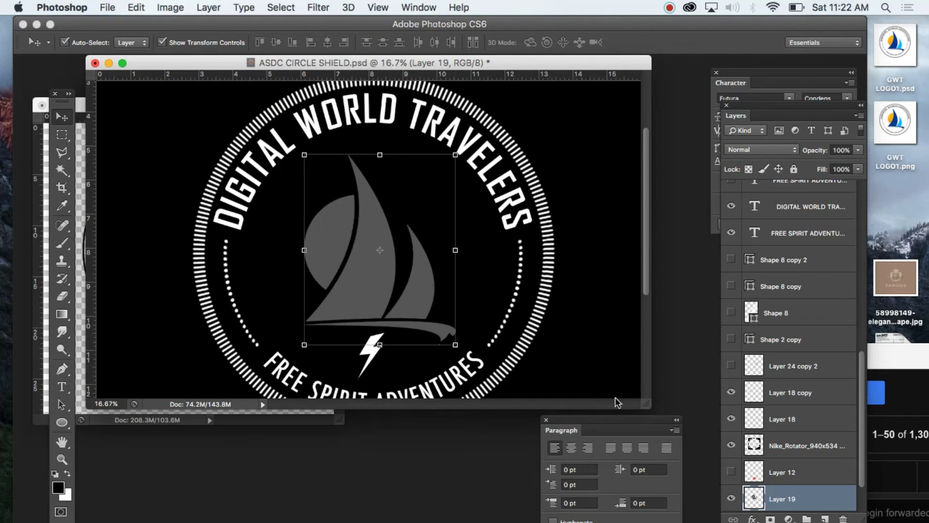
key(ctrl+t)
key(Return)
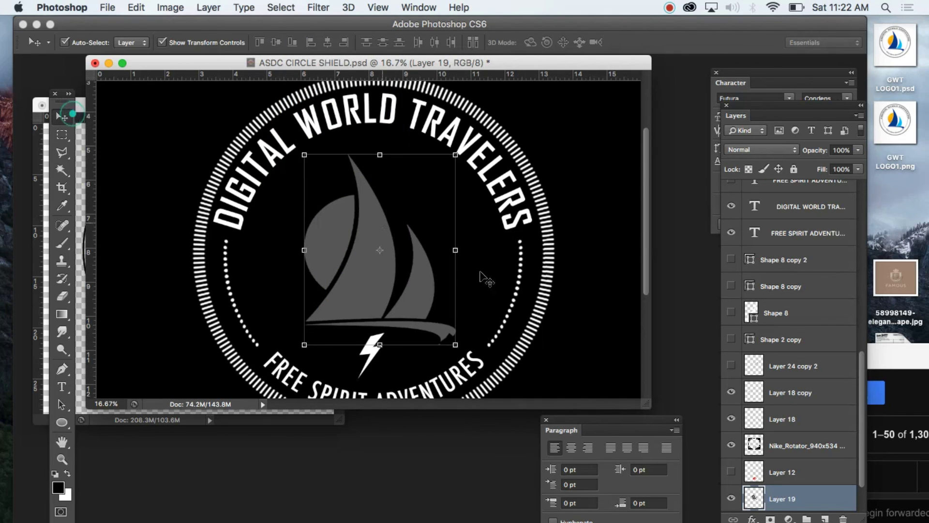
Hide the black Layer 1 and toggle the Nike_Rotator_940x534 copy layer to check whether it covers the hull's tip.
click(587, 312)
click(452, 342)
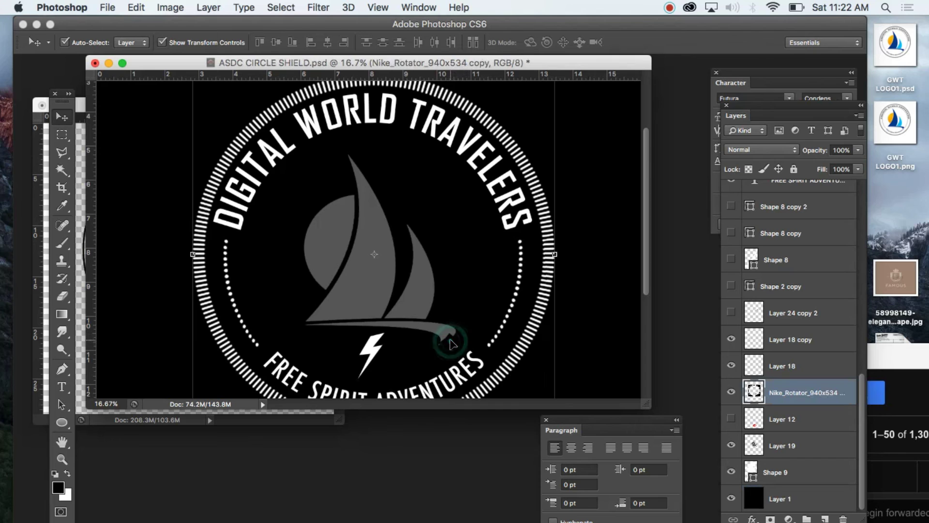
click(730, 499)
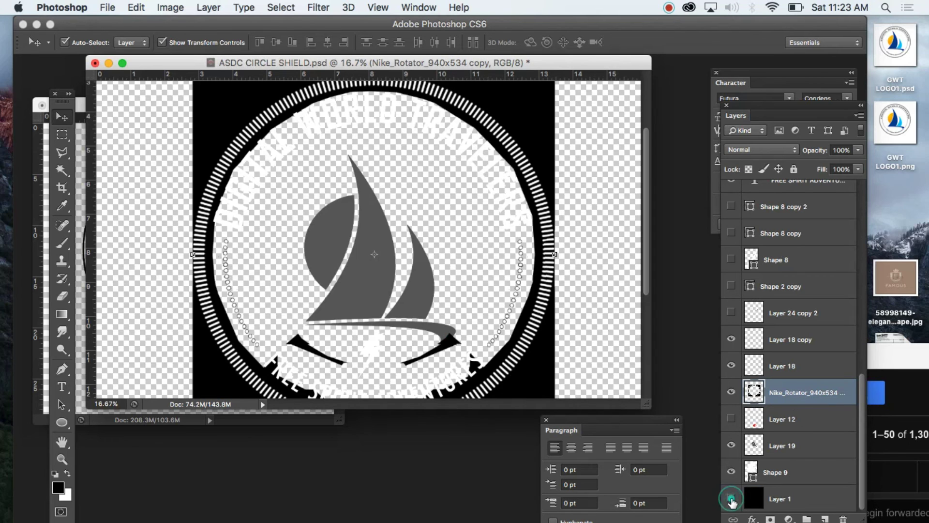
click(443, 349)
click(731, 392)
click(731, 393)
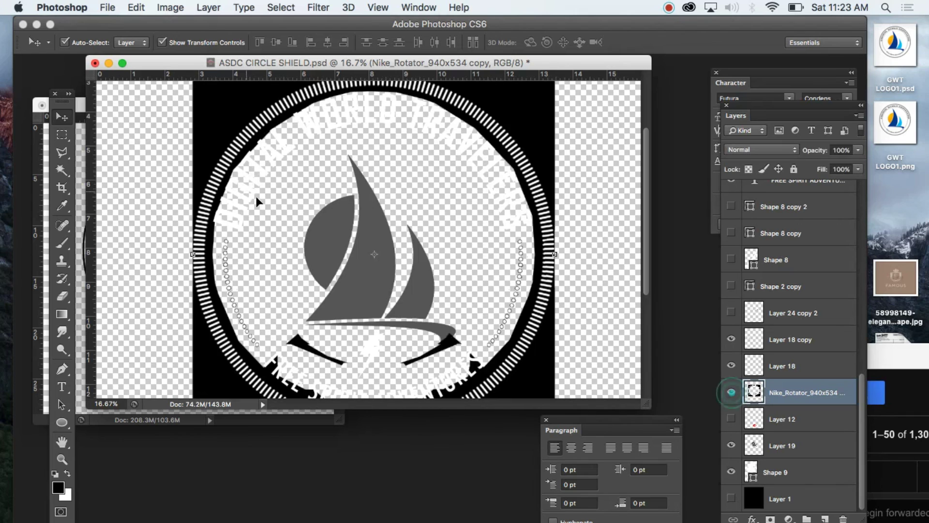
Outline the stray black pieces beneath the boat on the Nike_Rotator_940x534 copy layer with the Polygonal Lasso, delete them, and deselect.
click(61, 136)
click(62, 153)
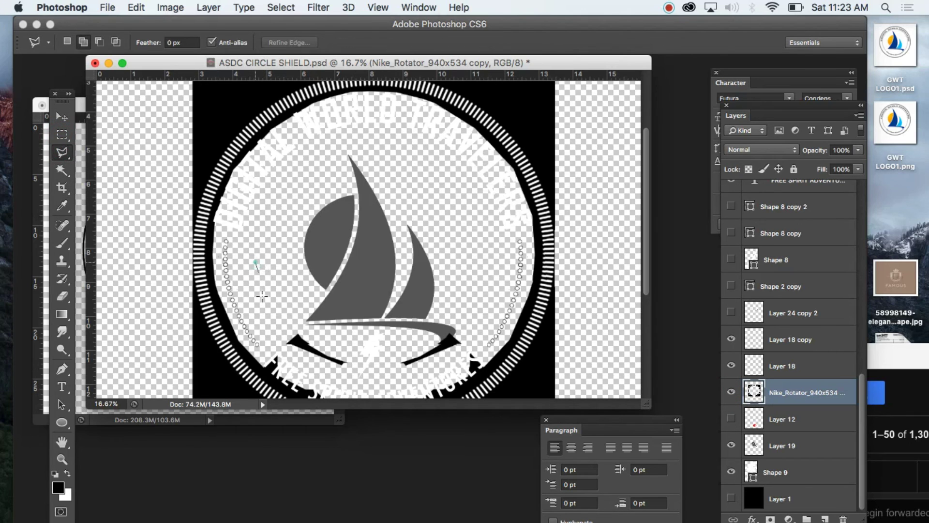
click(255, 261)
click(266, 364)
click(353, 382)
click(455, 372)
double_click(480, 312)
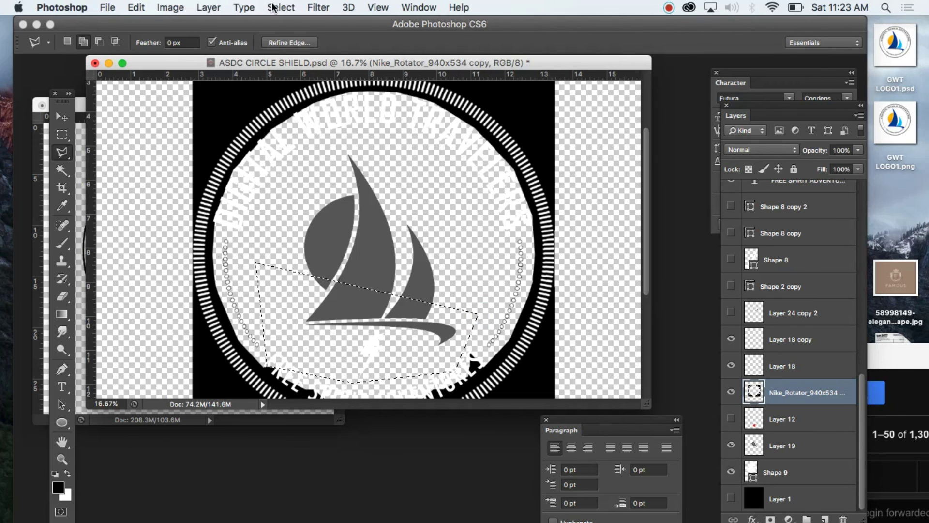
click(281, 8)
click(289, 38)
Show the black background on Layer 1 again and review the whole badge.
click(731, 497)
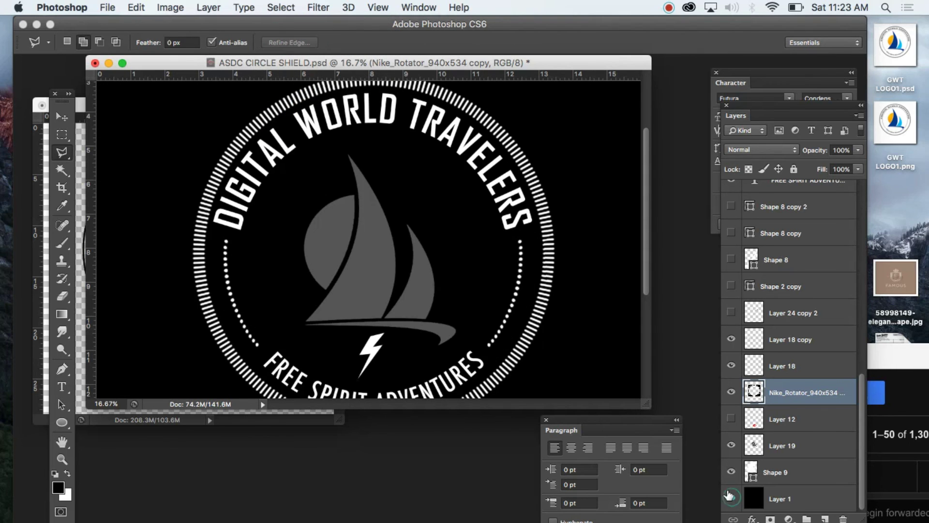
click(61, 117)
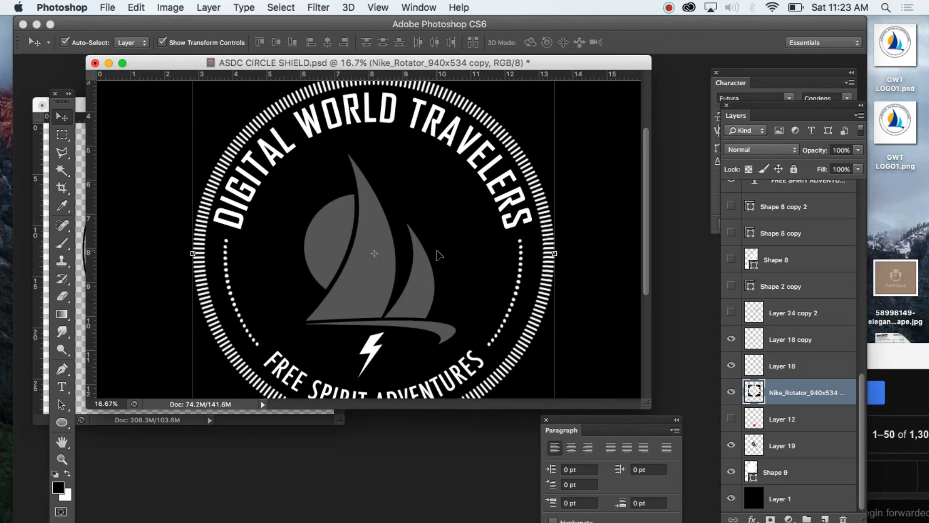
scroll(382, 246, down, 3)
scroll(434, 252, up, 2)
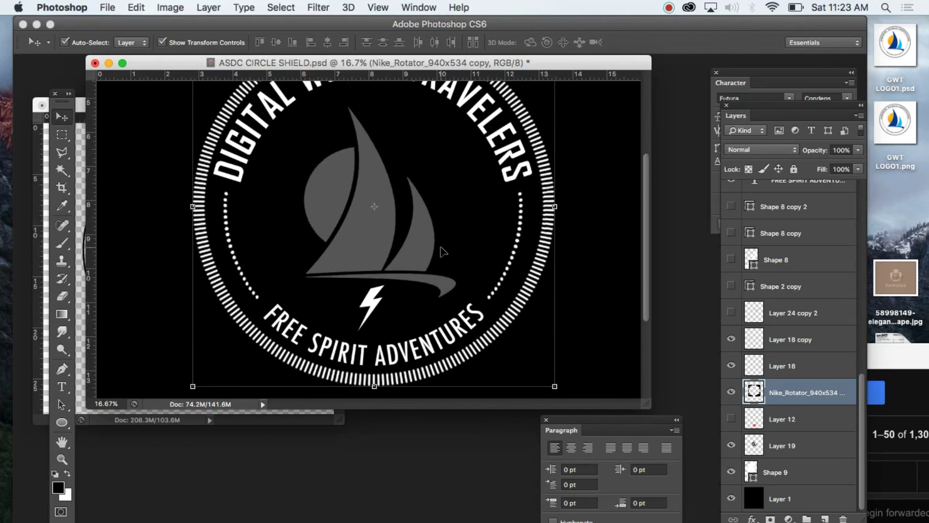
scroll(441, 251, up, 2)
scroll(442, 250, down, 1)
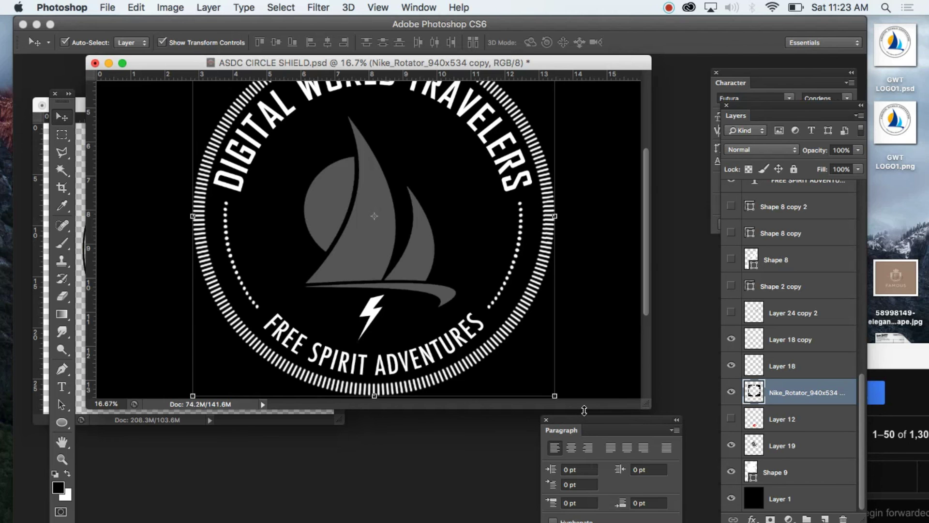
Enlarge the badge document window and reposition it to review the whole badge.
drag(584, 410, 585, 490)
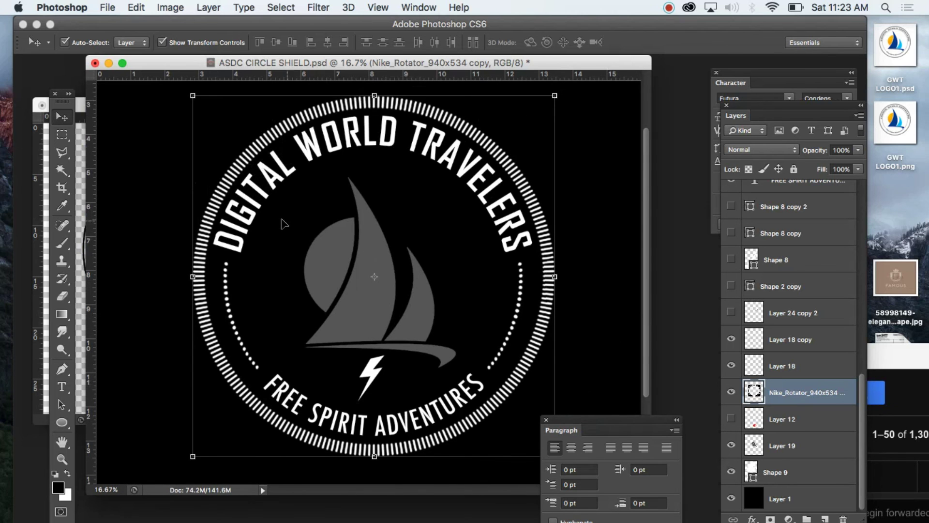
drag(186, 63, 254, 82)
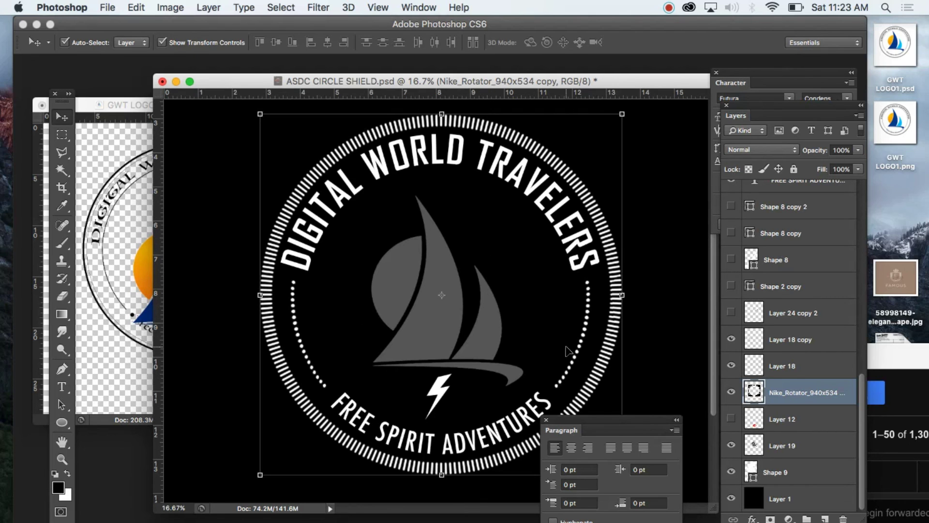
Trace a slightly wider white lightning bolt, about 277 by 398 px, over the existing one with the Pen tool in Shape mode.
click(441, 392)
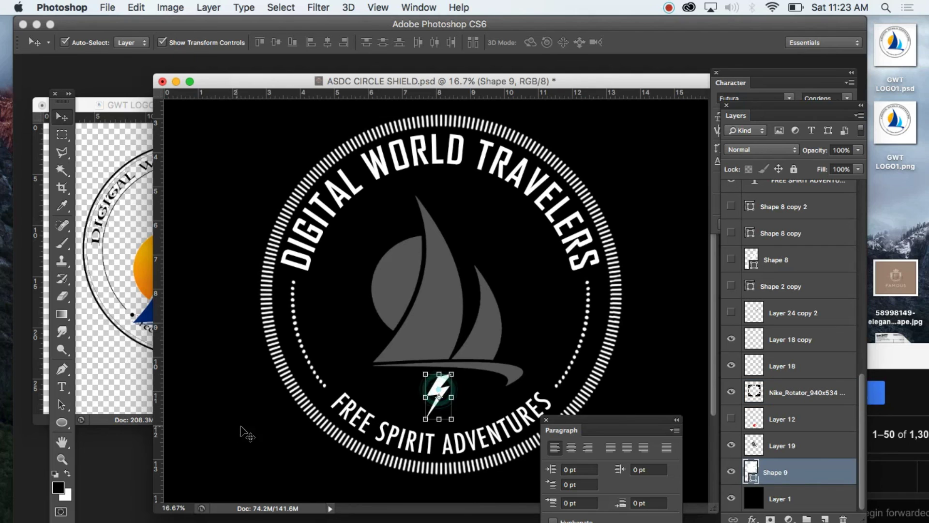
click(62, 458)
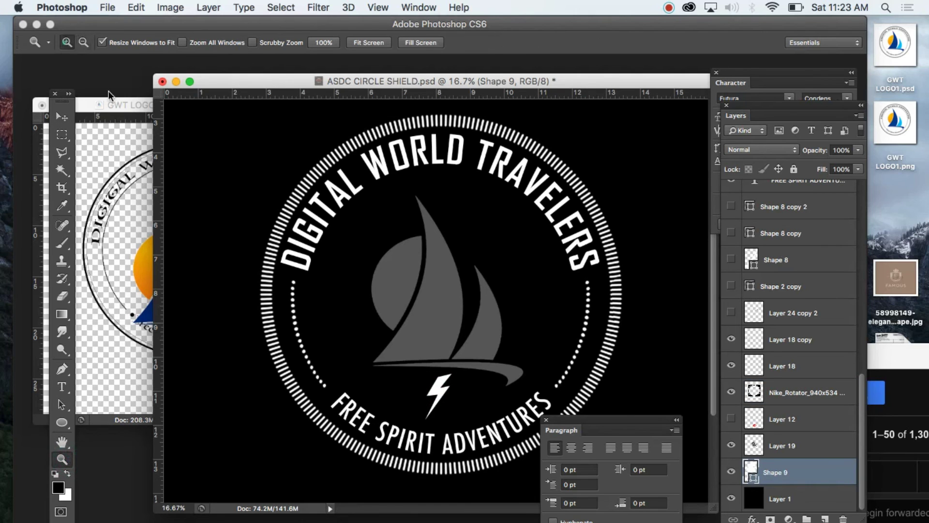
click(438, 402)
click(419, 302)
click(385, 237)
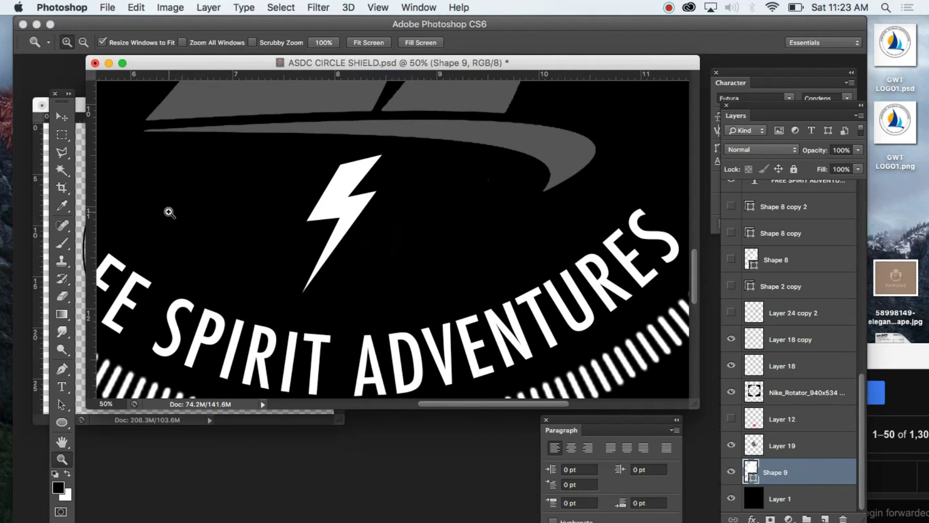
click(61, 368)
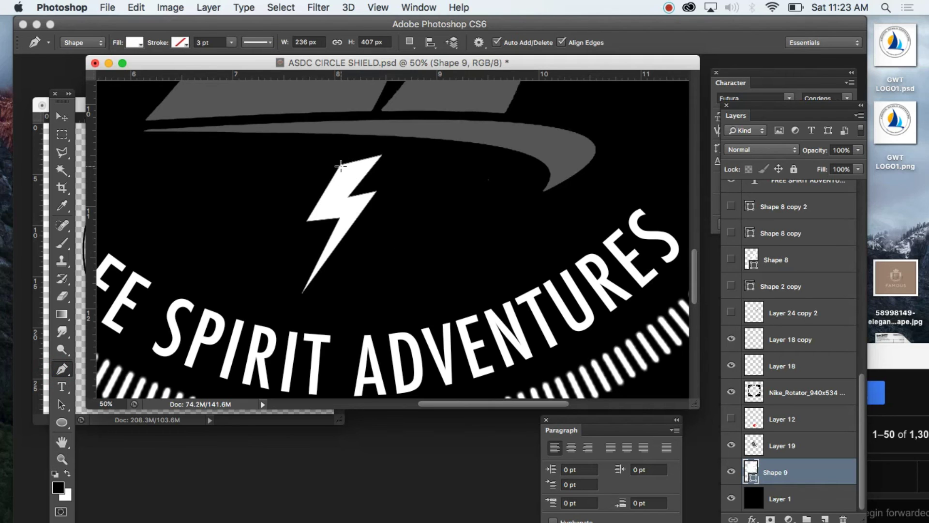
click(341, 165)
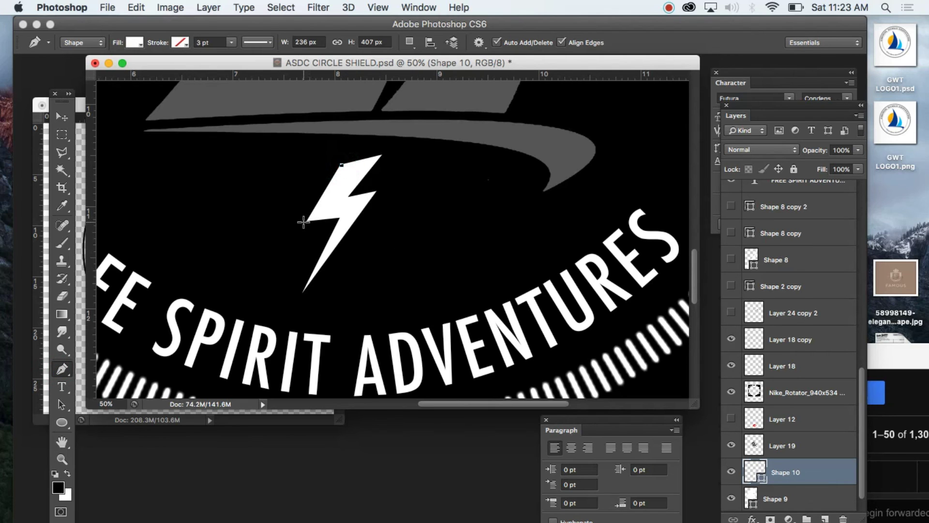
click(303, 222)
click(338, 215)
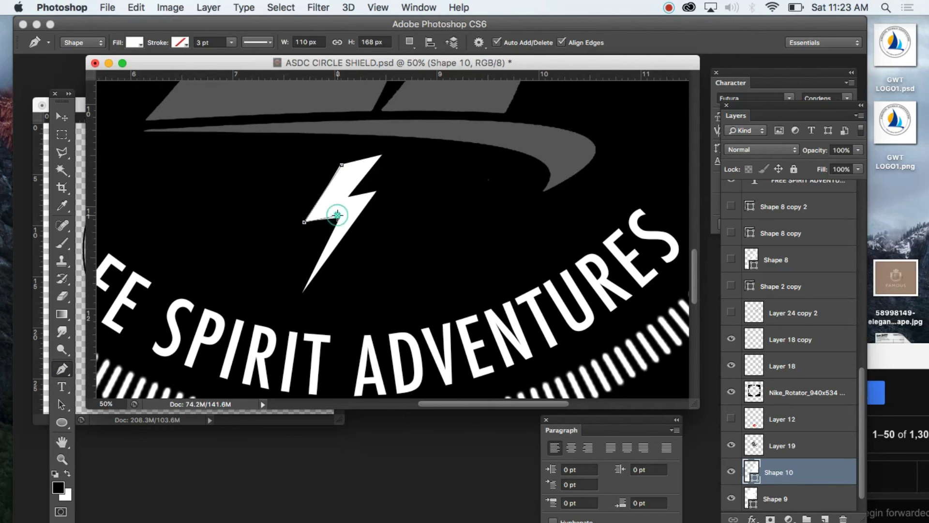
click(300, 289)
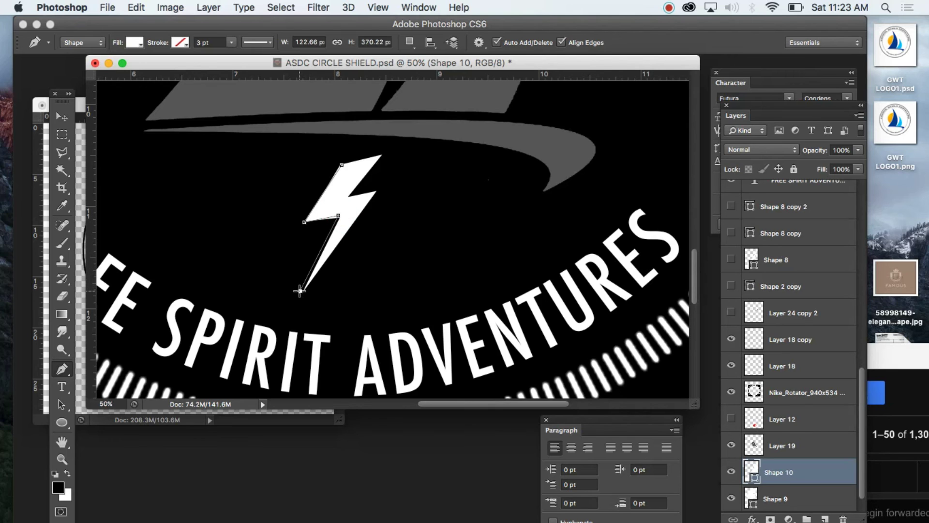
click(380, 194)
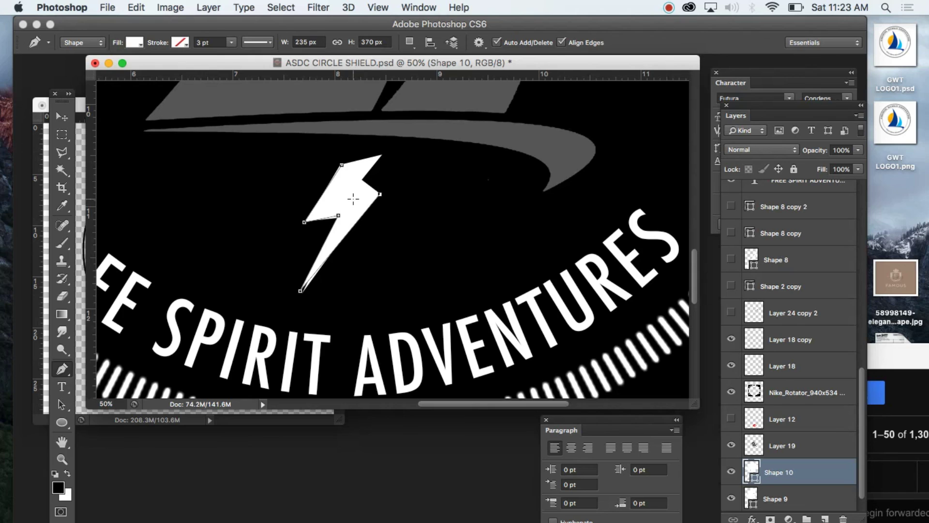
click(354, 199)
click(394, 155)
click(342, 167)
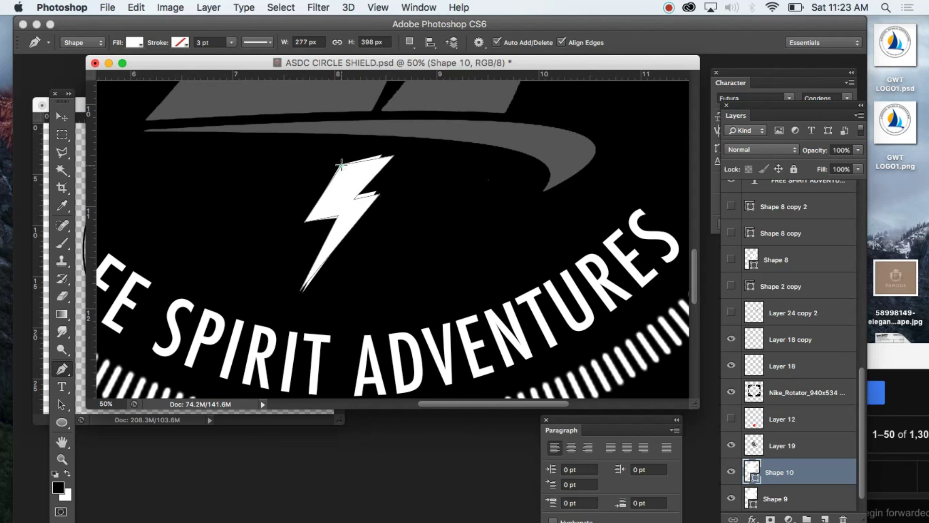
Hide the old lightning bolt on Shape 9 and reposition the new Shape 10 bolt beneath the hull.
key(v)
drag(361, 184, 465, 190)
drag(343, 201, 357, 208)
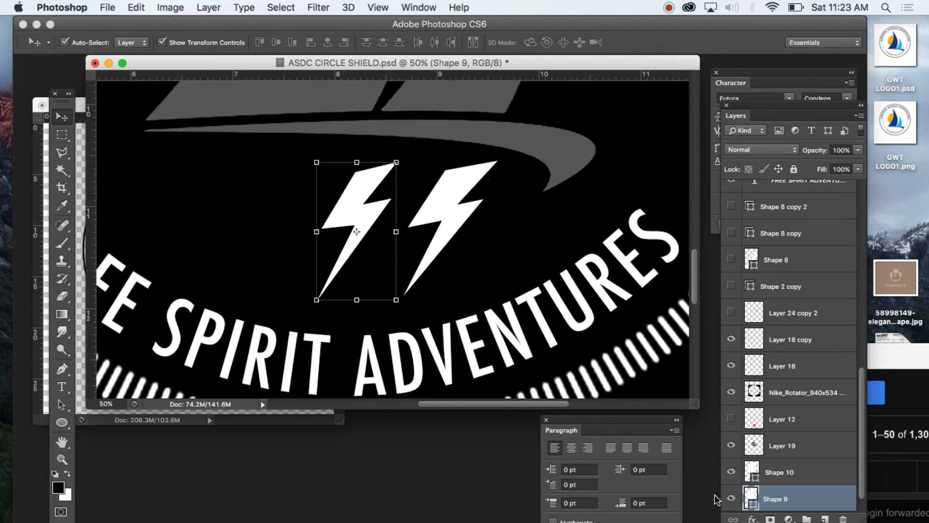
click(732, 498)
drag(464, 192, 395, 192)
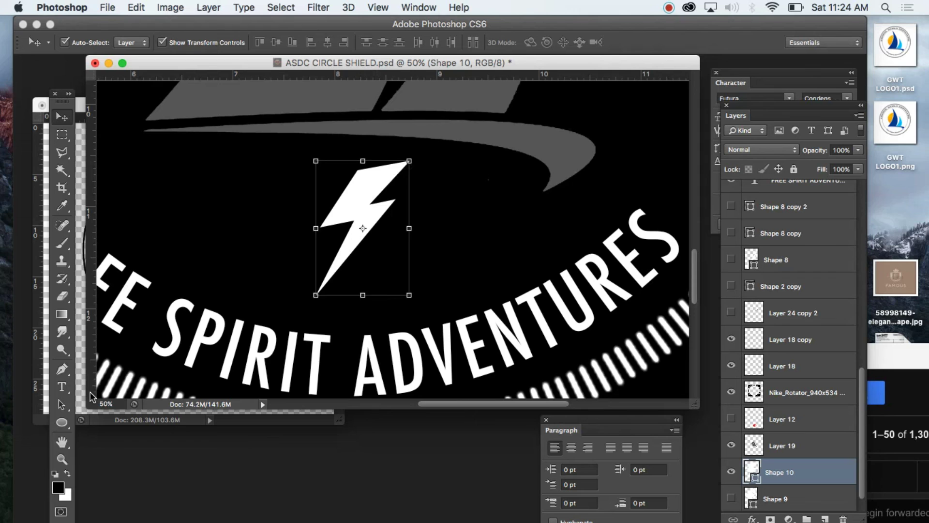
Move the sailboat on Layer 19 straight up about 0.08 in, away from the lightning bolt.
click(61, 459)
click(304, 259)
click(305, 259)
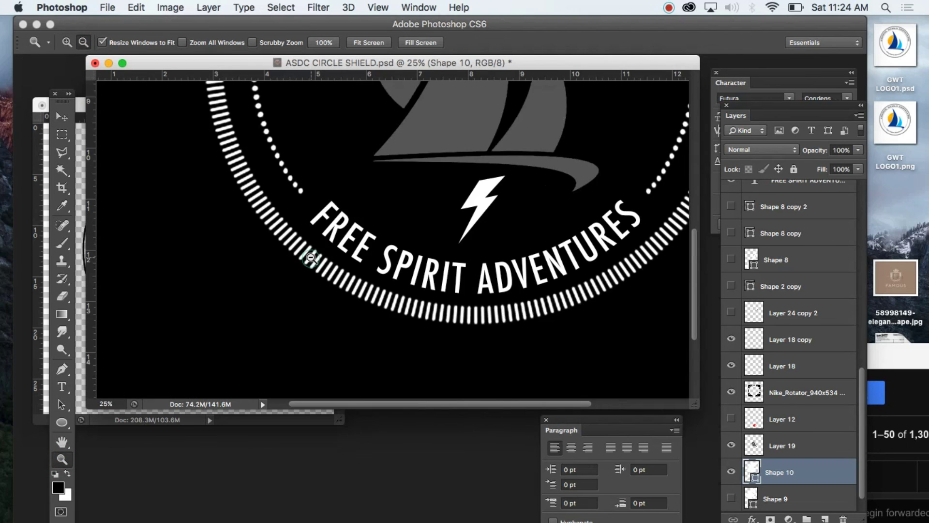
click(482, 254)
scroll(288, 198, up, 5)
key(v)
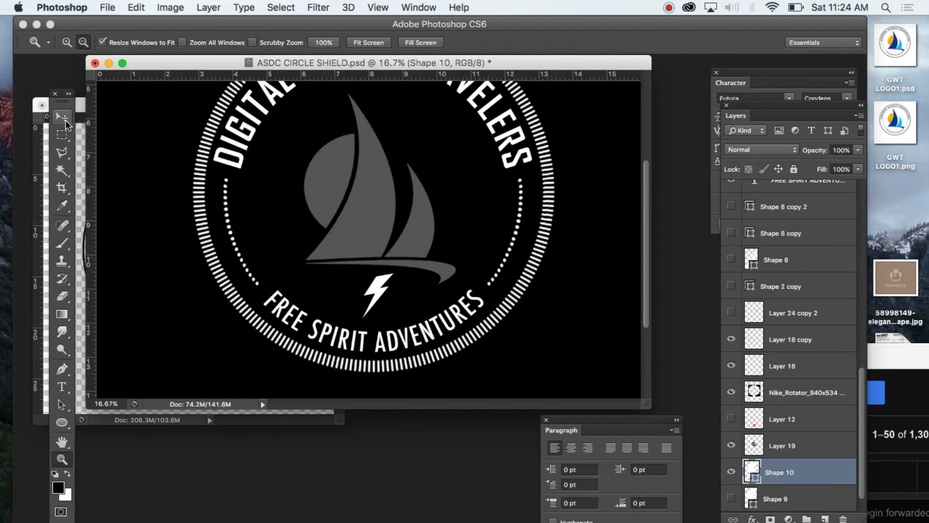
click(378, 206)
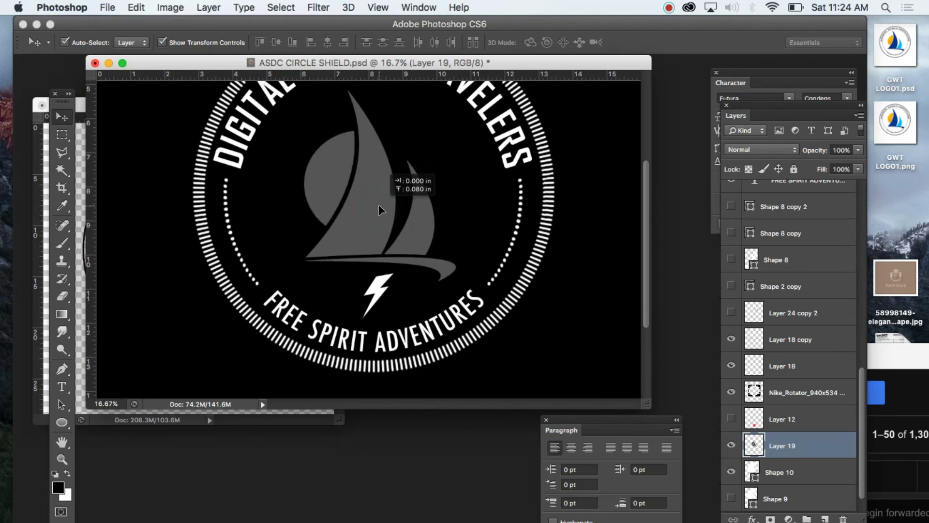
scroll(333, 199, up, 2)
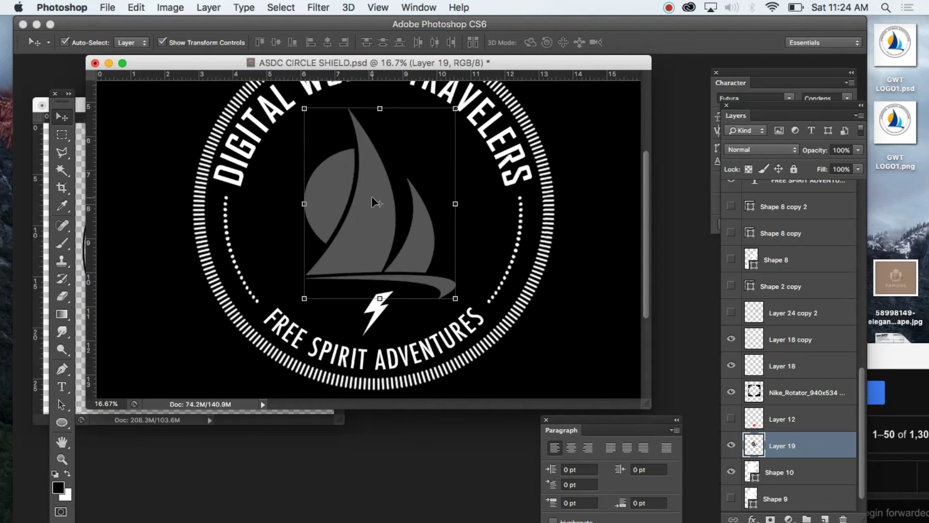
Colorize the sailboat and sun on Layer 19 blue using Hue/Saturation with Hue 194 and Saturation 100.
click(181, 7)
mouse_move(208, 48)
click(356, 129)
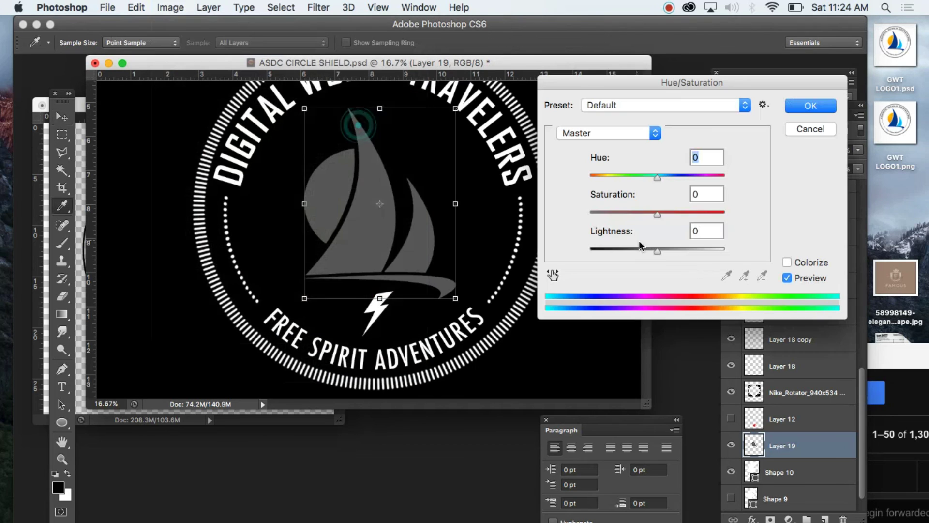
click(786, 262)
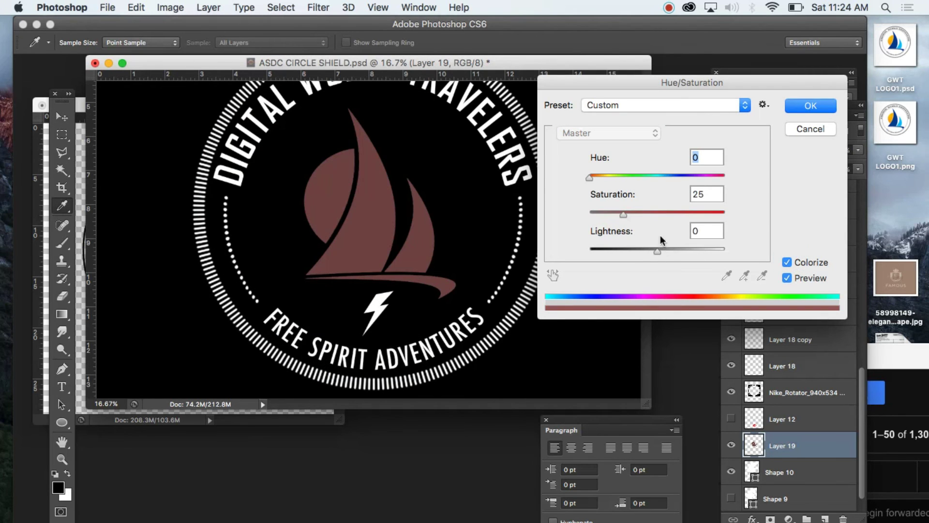
click(663, 177)
drag(635, 211, 716, 213)
mouse_move(663, 177)
mouse_down()
mouse_move(650, 177)
mouse_move(662, 177)
mouse_up()
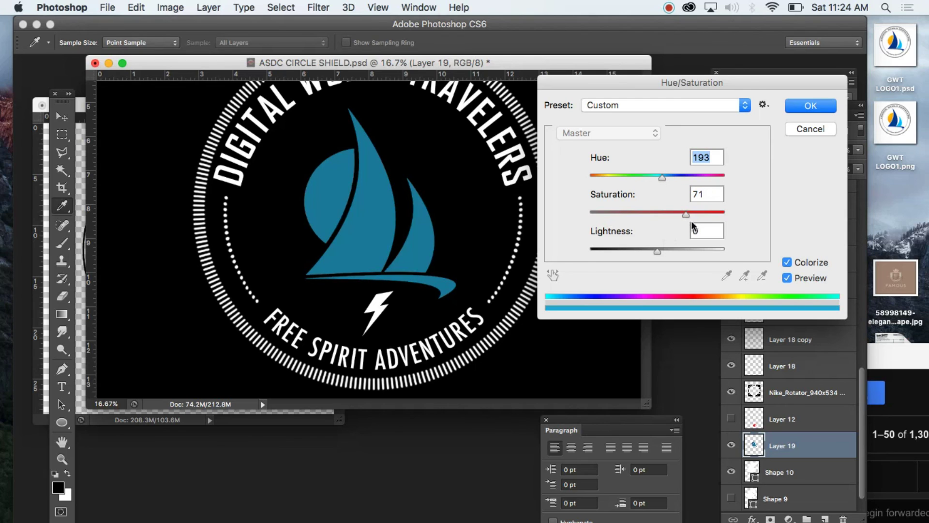
drag(693, 213, 727, 214)
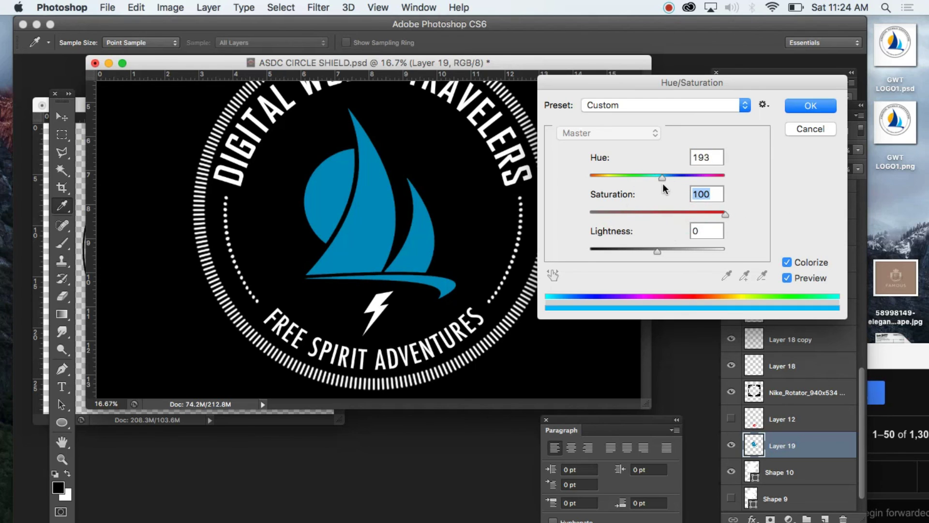
drag(663, 178, 666, 179)
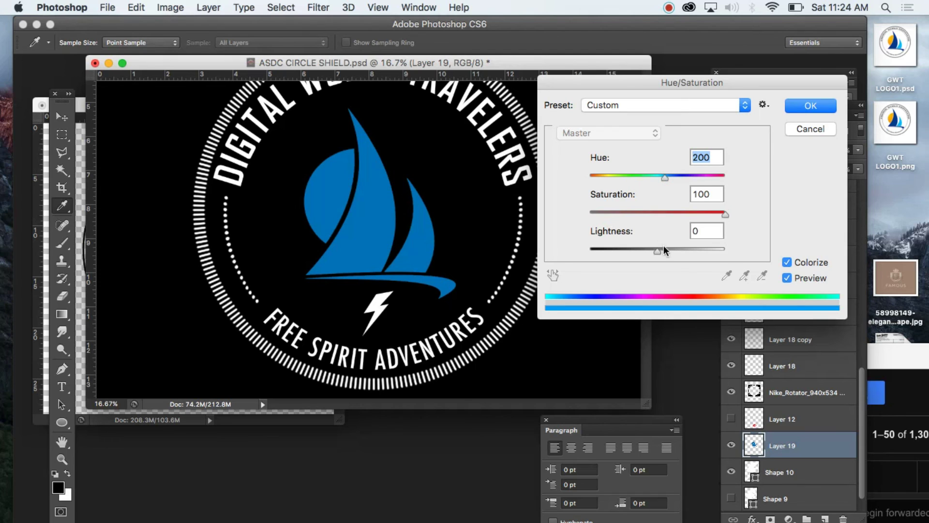
drag(664, 180, 661, 179)
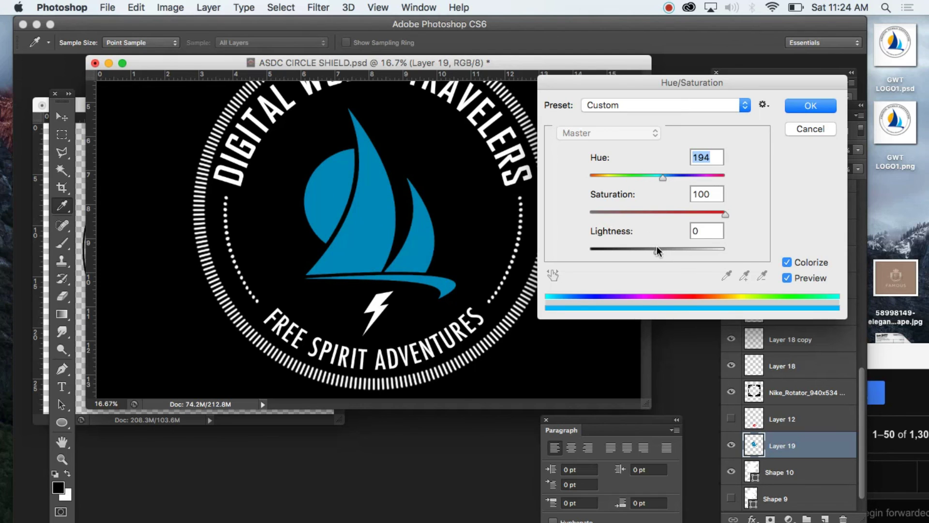
drag(657, 249, 659, 250)
click(811, 106)
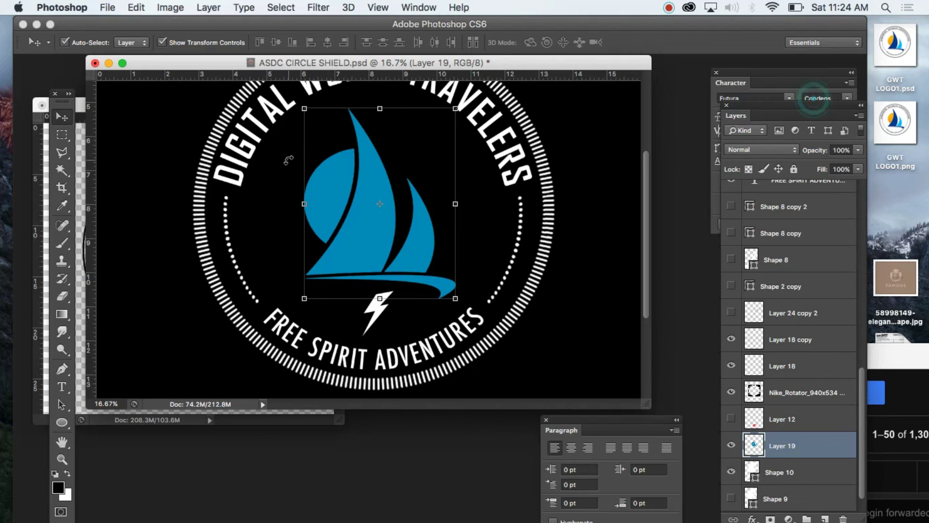
Select the sun behind the sail with the Magic Wand and turn it grey using legacy Brightness/Contrast with Contrast -100.
click(62, 170)
click(334, 198)
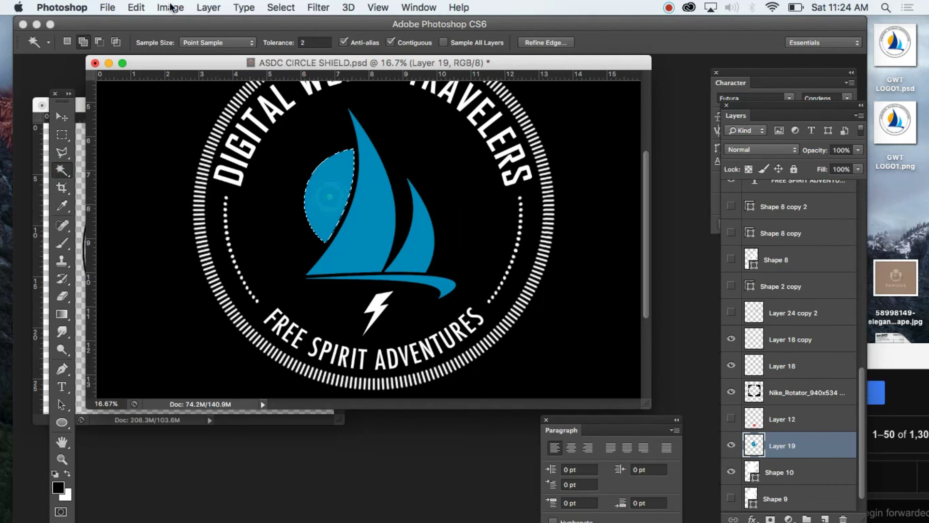
click(170, 7)
mouse_move(180, 50)
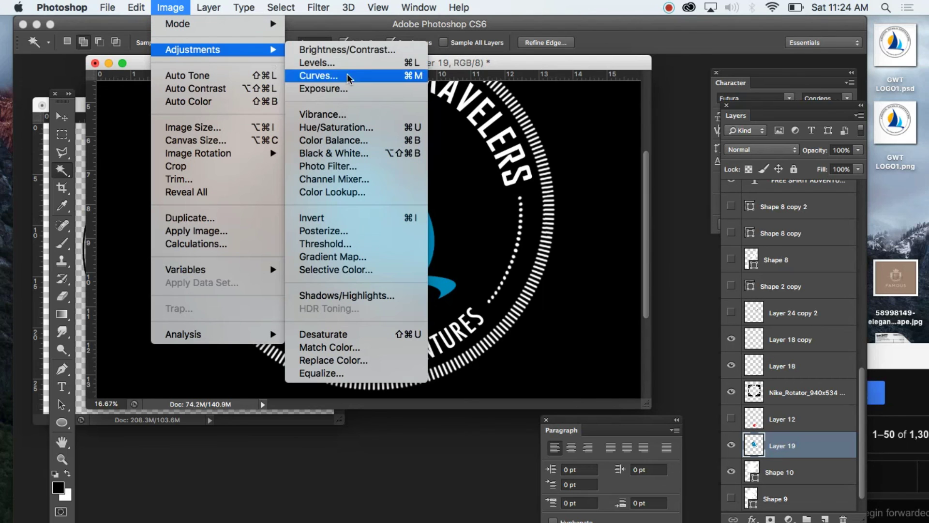
click(343, 51)
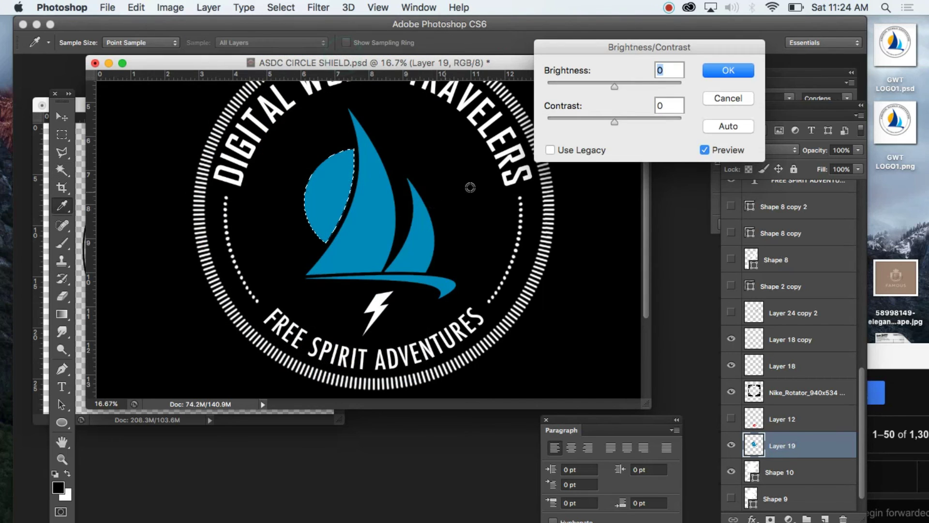
click(550, 149)
drag(572, 122, 547, 121)
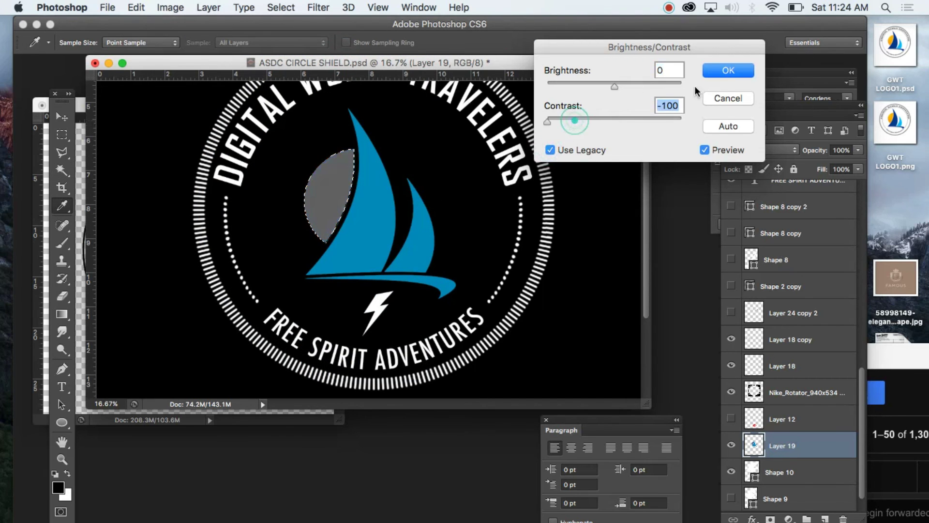
click(728, 71)
Lighten a diagonal band across the selected sun with a 289 px Dodge brush at 61% exposure, in Shadows and Midtones ranges.
click(63, 349)
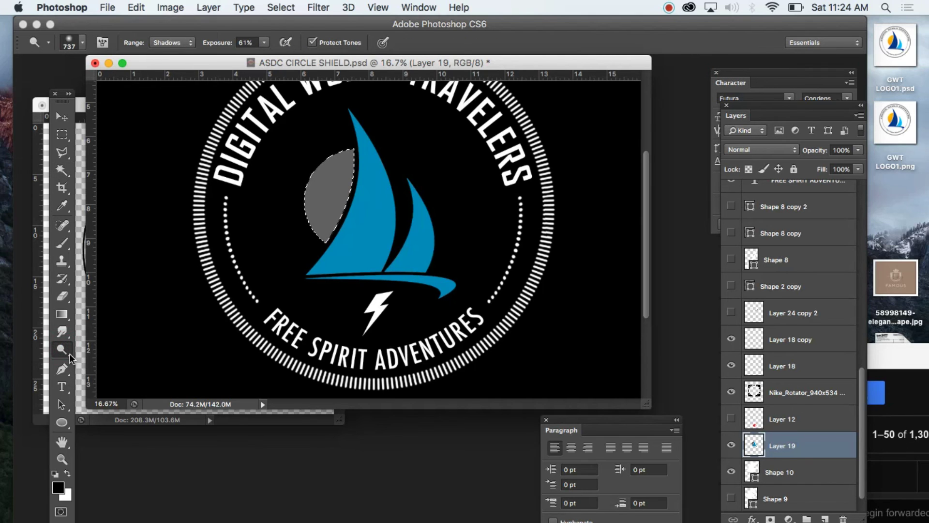
mouse_move(71, 361)
mouse_down()
mouse_move(104, 373)
mouse_move(108, 351)
mouse_up()
click(75, 42)
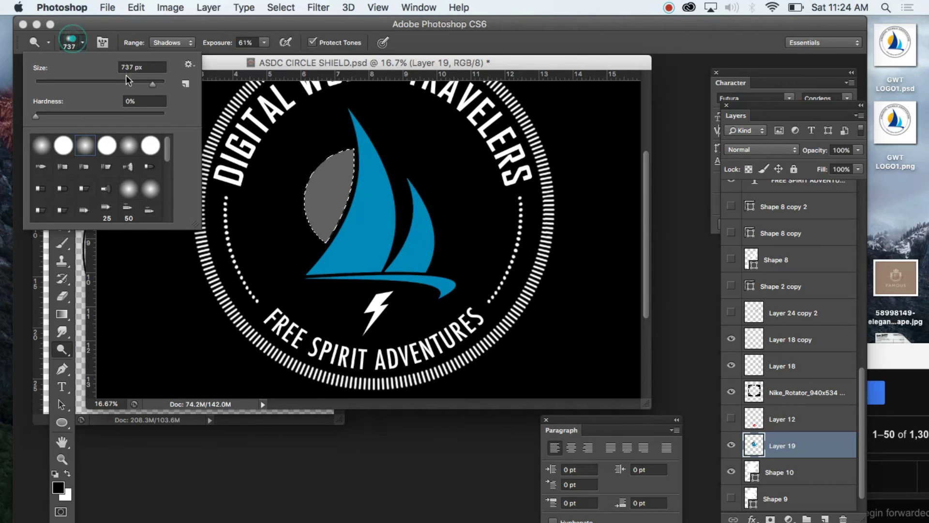
click(139, 83)
click(290, 207)
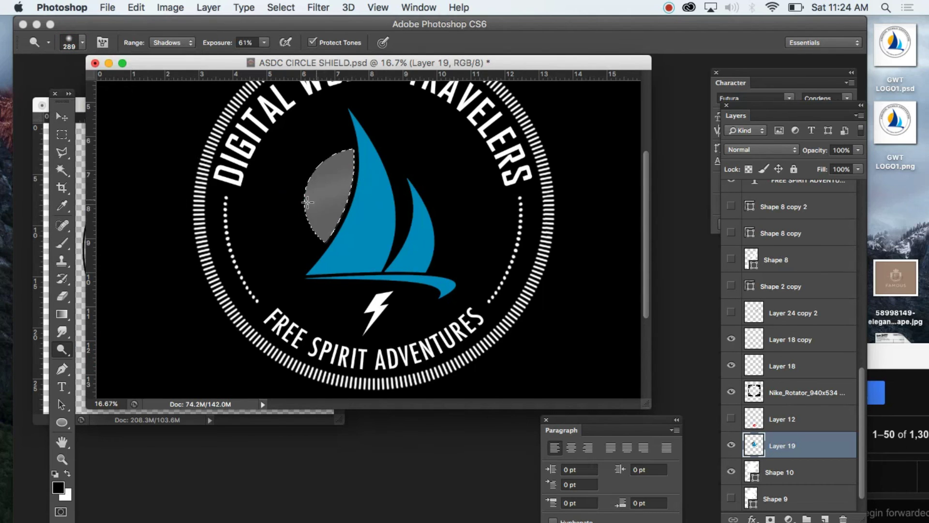
click(296, 195)
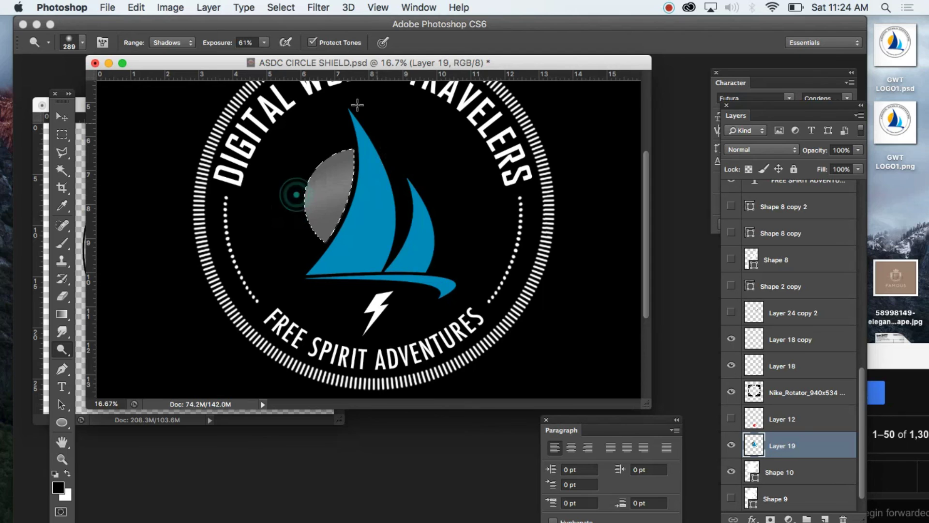
click(187, 44)
click(167, 52)
click(268, 208)
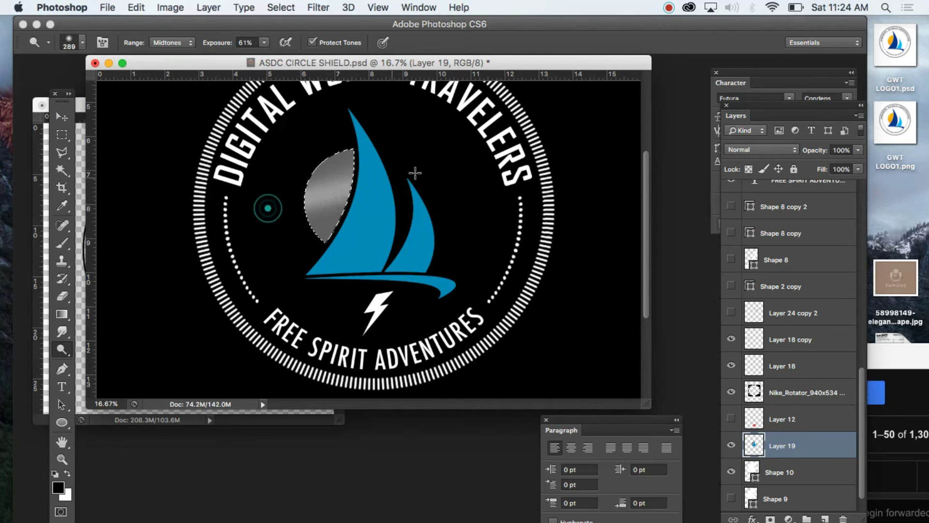
Colorize the selected sun orange using Hue/Saturation with Hue 36, Saturation 100 and slightly raised Lightness, and clear the selection.
click(170, 8)
mouse_move(218, 49)
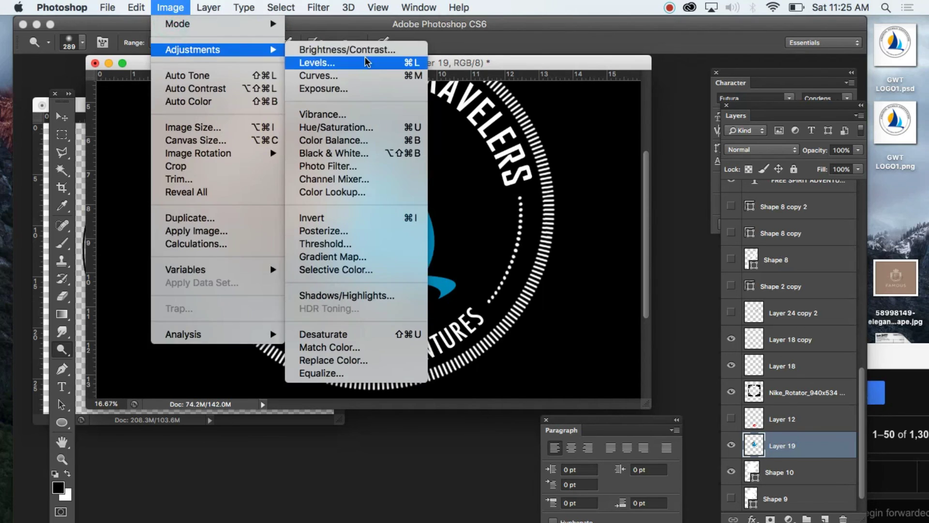
click(368, 127)
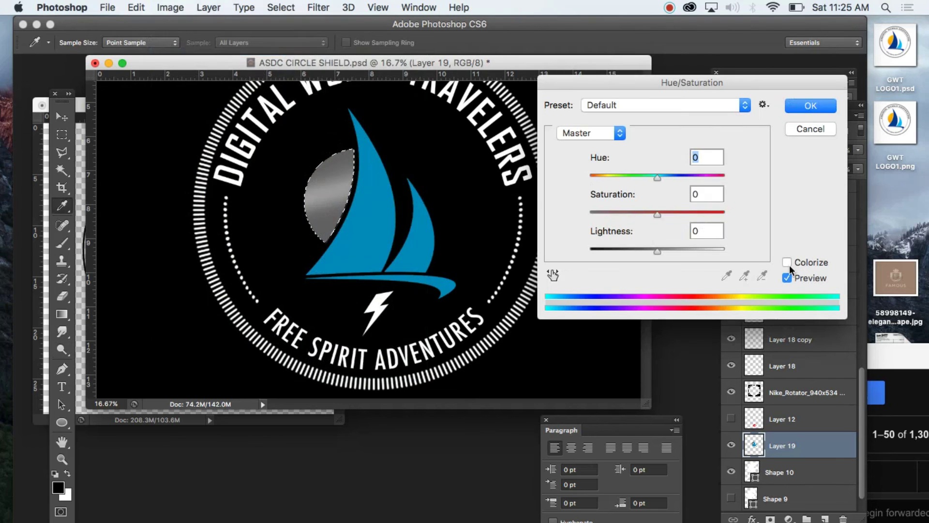
click(788, 262)
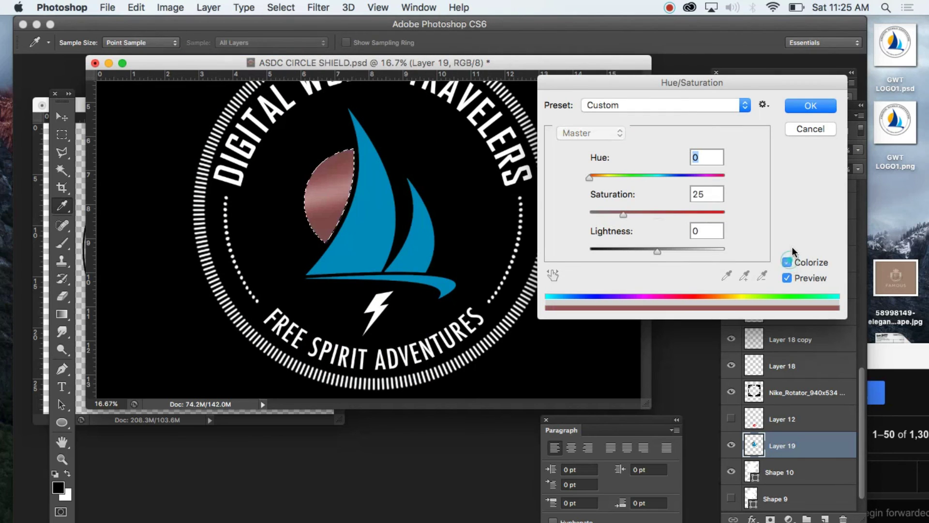
click(606, 178)
drag(623, 214, 726, 213)
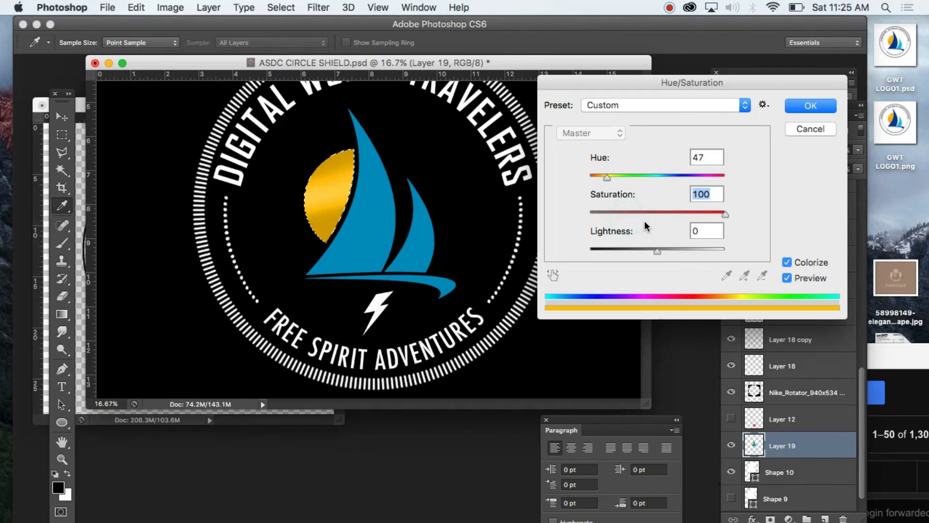
click(604, 176)
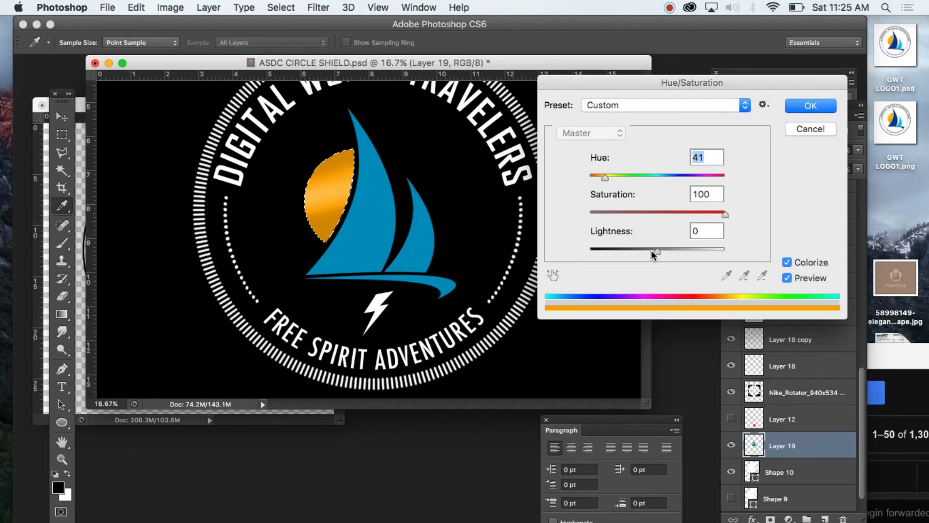
click(602, 176)
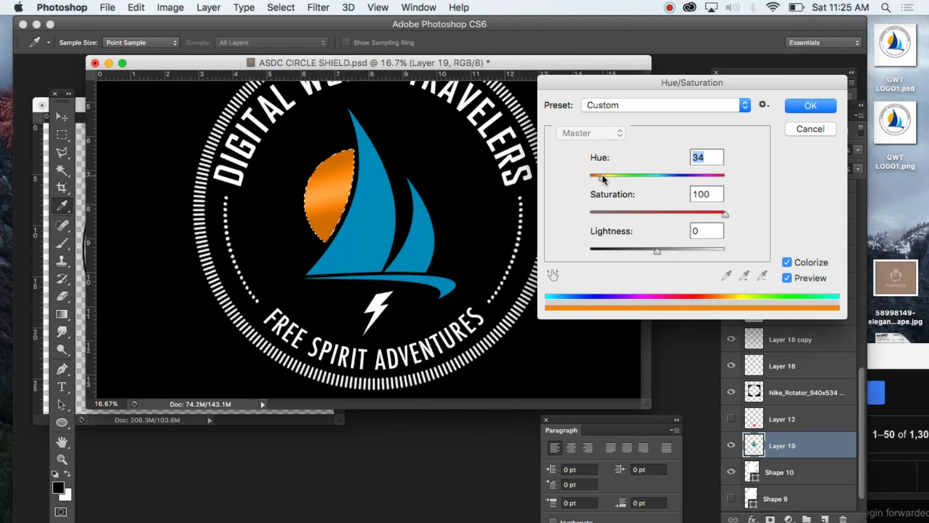
click(602, 176)
click(662, 247)
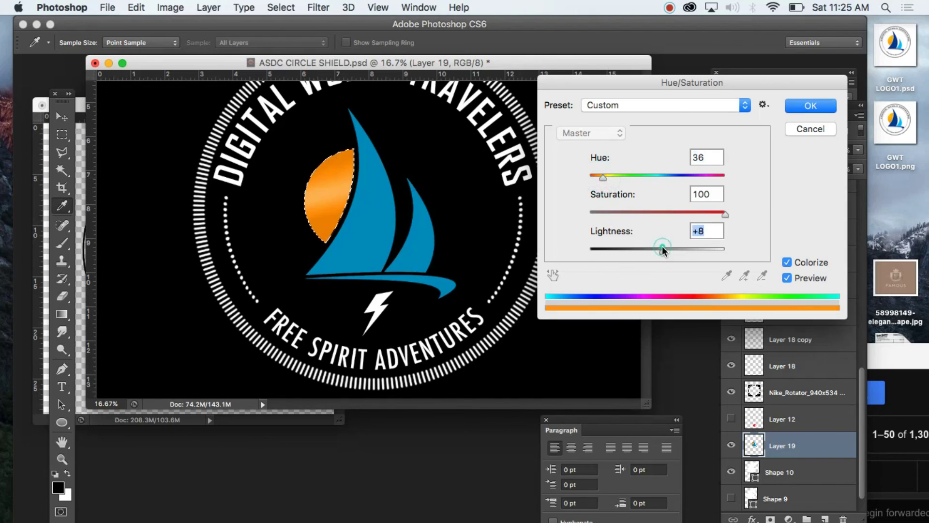
mouse_move(665, 246)
mouse_down()
mouse_move(652, 246)
mouse_move(661, 245)
mouse_up()
click(798, 106)
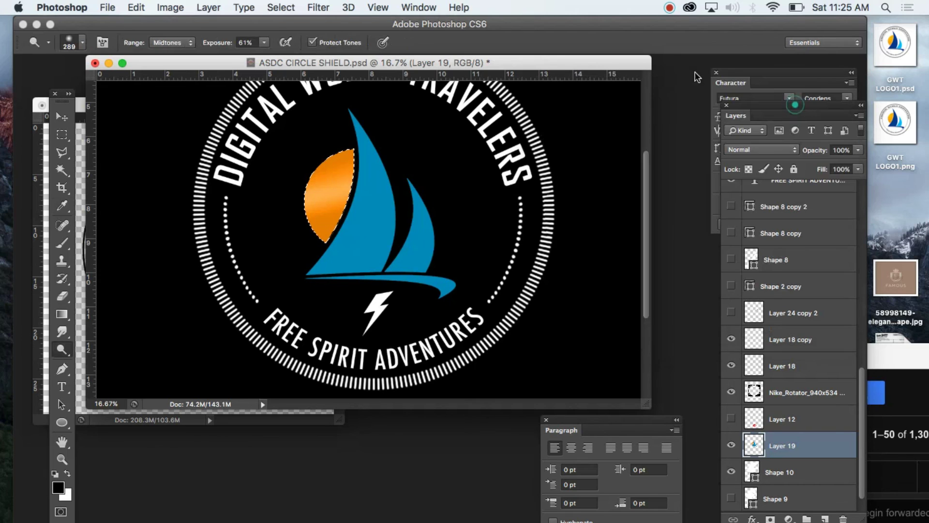
click(280, 7)
click(285, 37)
click(62, 117)
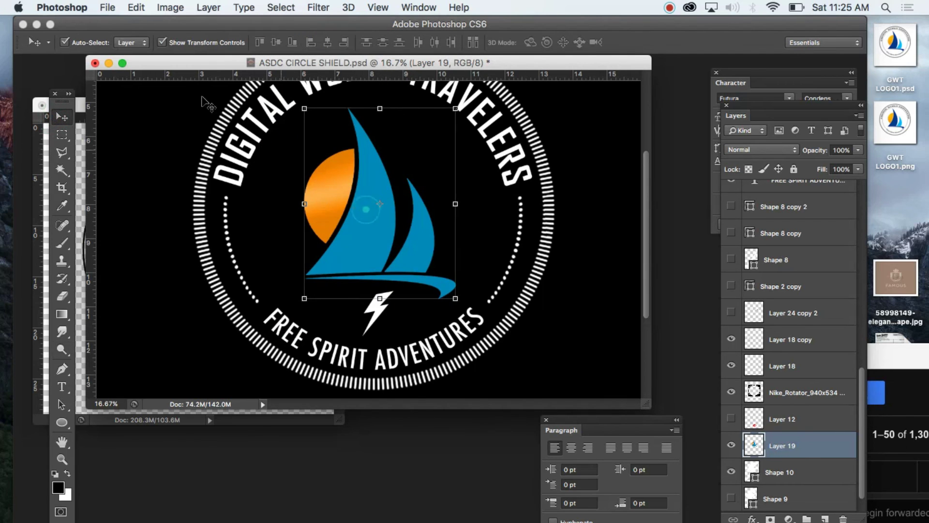
Select both sails with the Magic Wand and turn them grey using legacy Brightness/Contrast with Contrast -100.
click(62, 169)
click(365, 216)
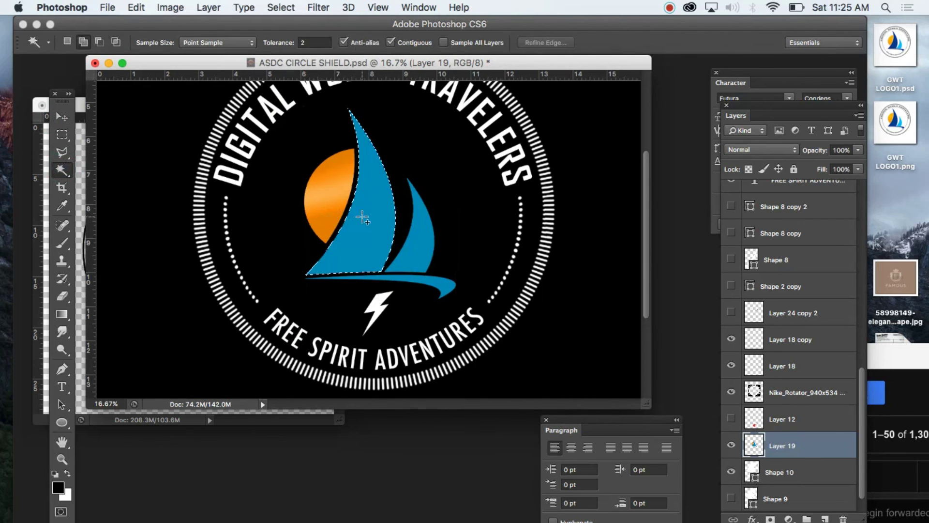
shift+click(437, 237)
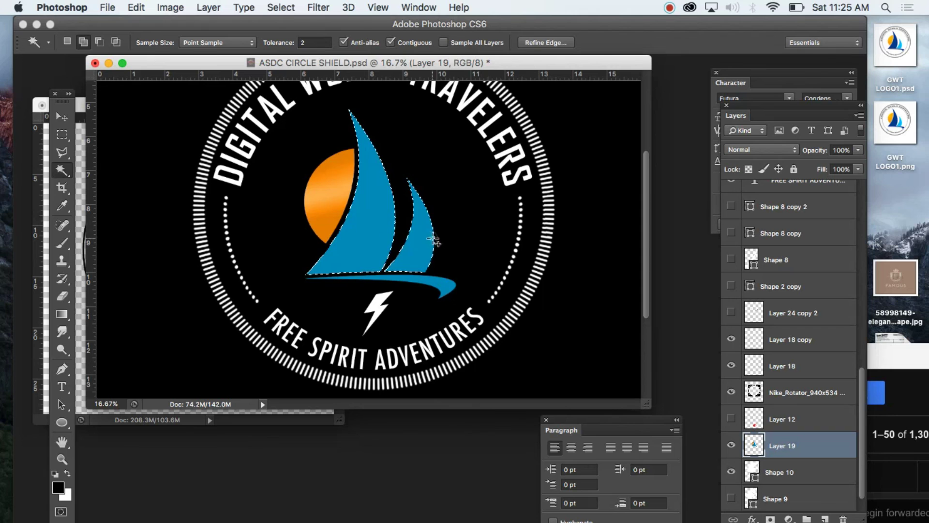
click(170, 8)
mouse_move(184, 49)
click(355, 46)
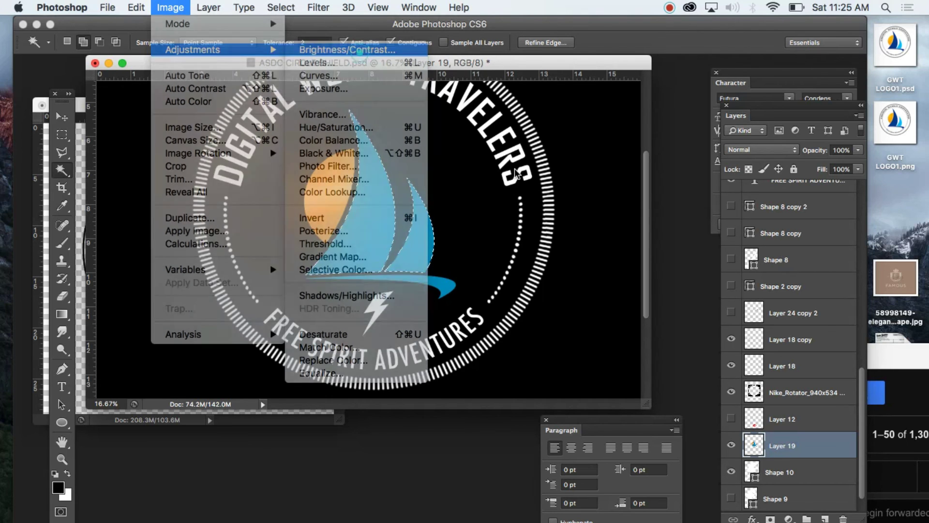
click(550, 150)
drag(614, 122, 547, 123)
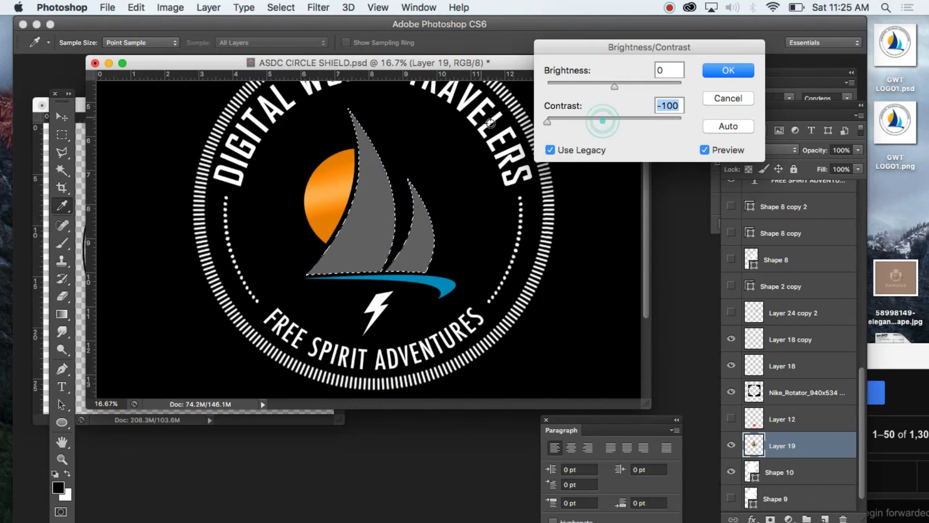
click(723, 71)
Lighten the selected sails with diagonal highlights and a brighter large-sail tip, using a 374 px Dodge brush at 61% Midtones exposure.
click(62, 349)
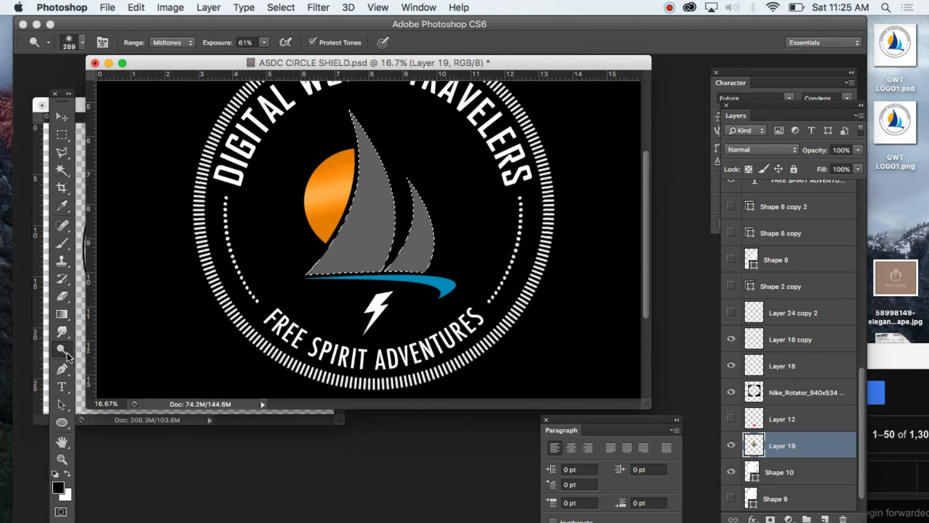
click(72, 39)
text(374)
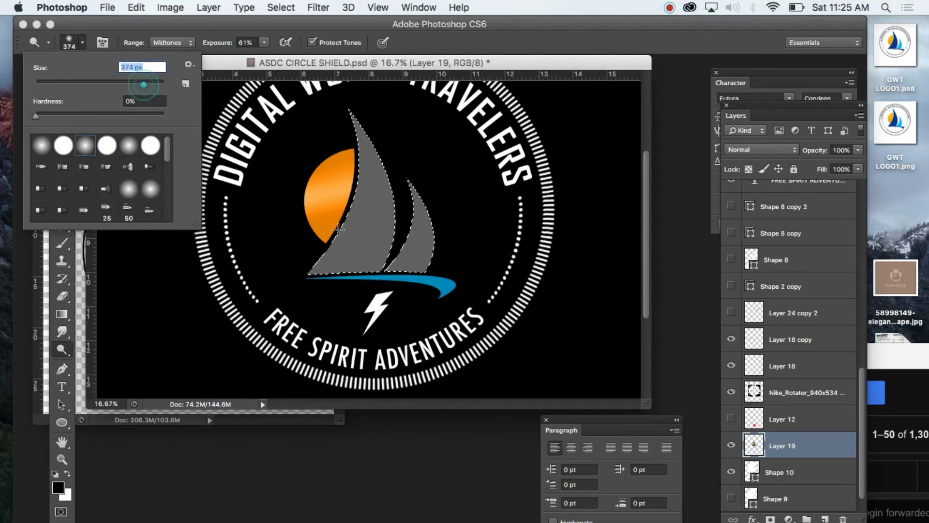
key(Return)
mouse_move(315, 187)
mouse_down()
mouse_move(388, 210)
mouse_move(457, 271)
mouse_up()
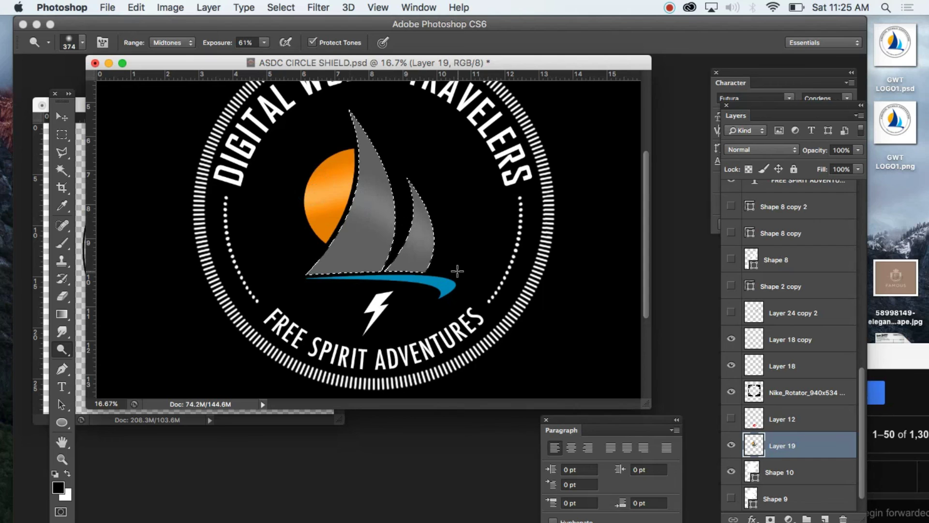
drag(355, 121, 368, 159)
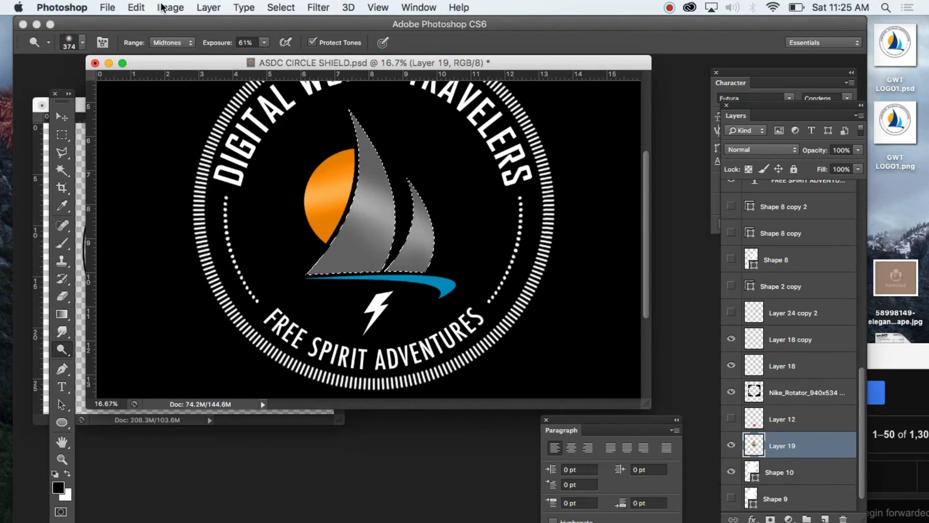
Colorize the selected sails bright blue using Hue/Saturation with Hue 189, Saturation 100 and slightly lowered Lightness, and clear the selection.
click(167, 7)
mouse_move(180, 52)
click(336, 127)
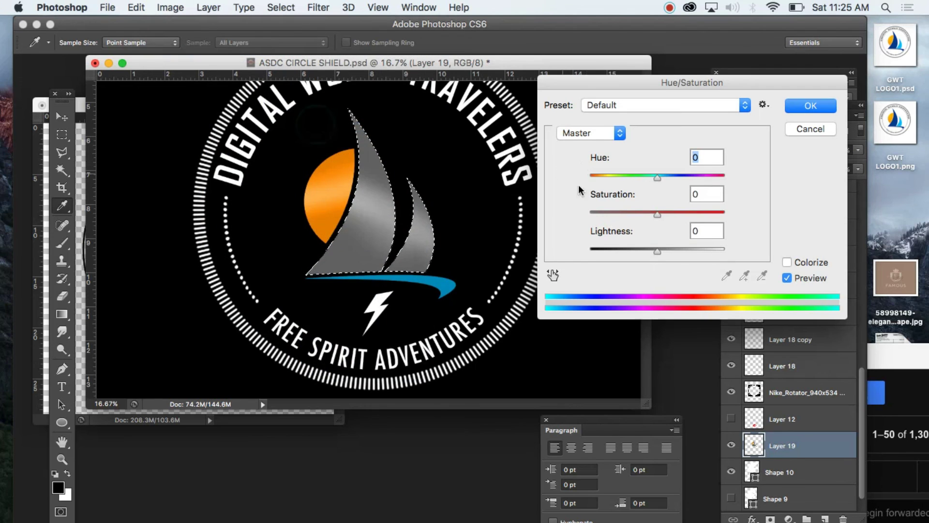
click(787, 263)
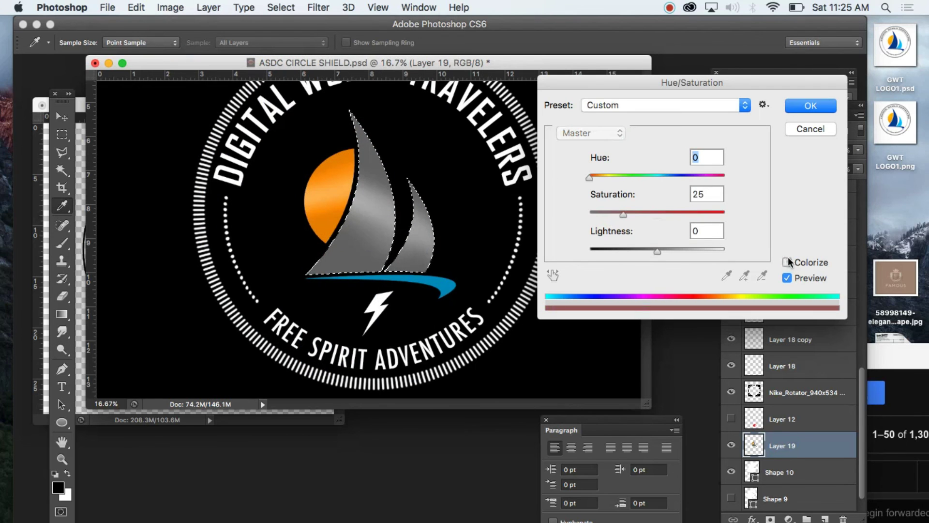
click(660, 176)
click(655, 213)
text(100)
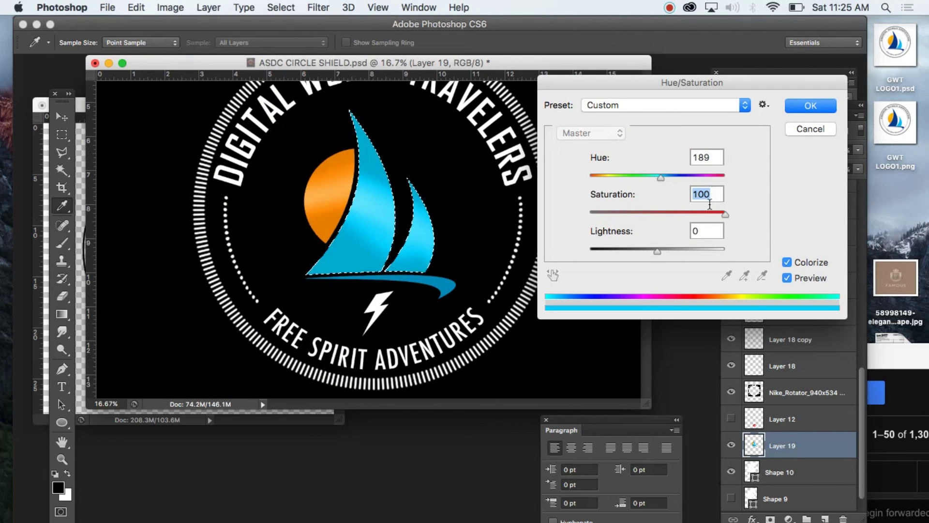
drag(654, 251, 650, 256)
click(652, 255)
click(811, 106)
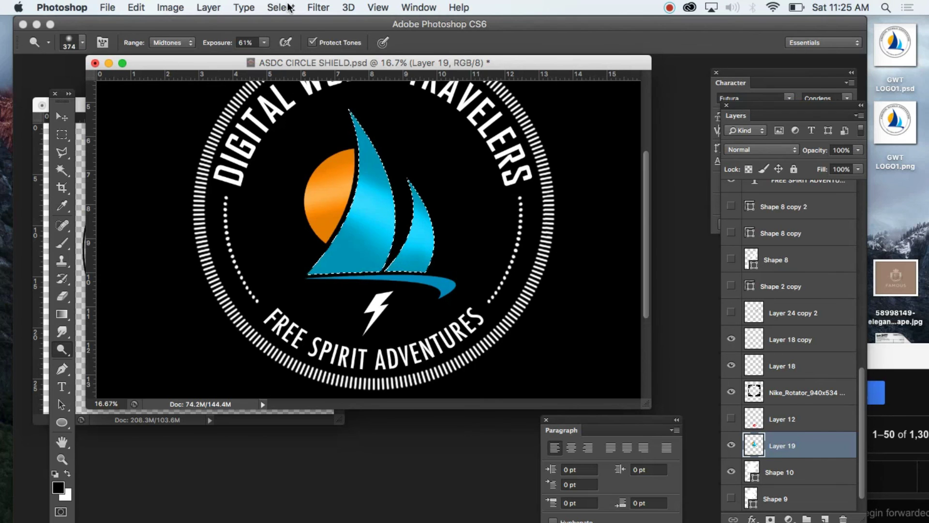
click(281, 7)
click(295, 37)
Select the boat's hull with the Magic Wand and lighten it with the 374 px Dodge brush at 61% Midtones exposure.
click(62, 169)
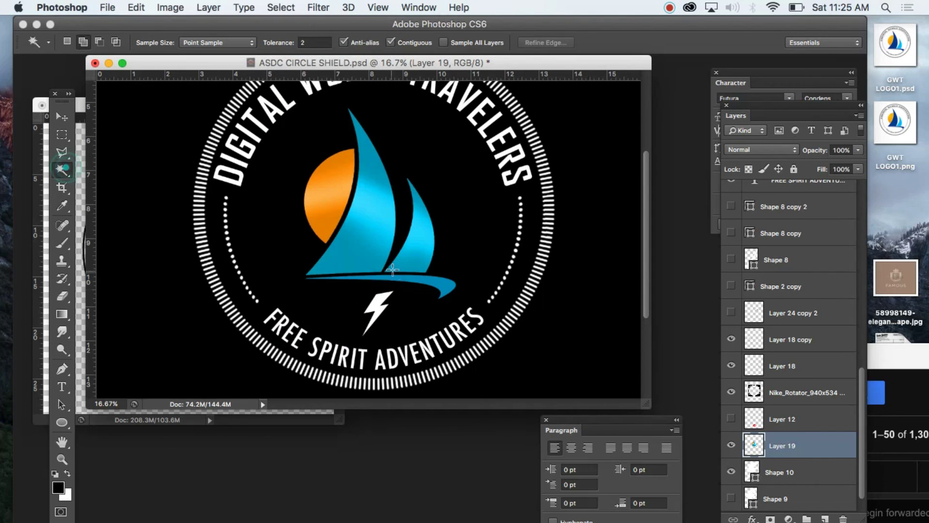
click(438, 281)
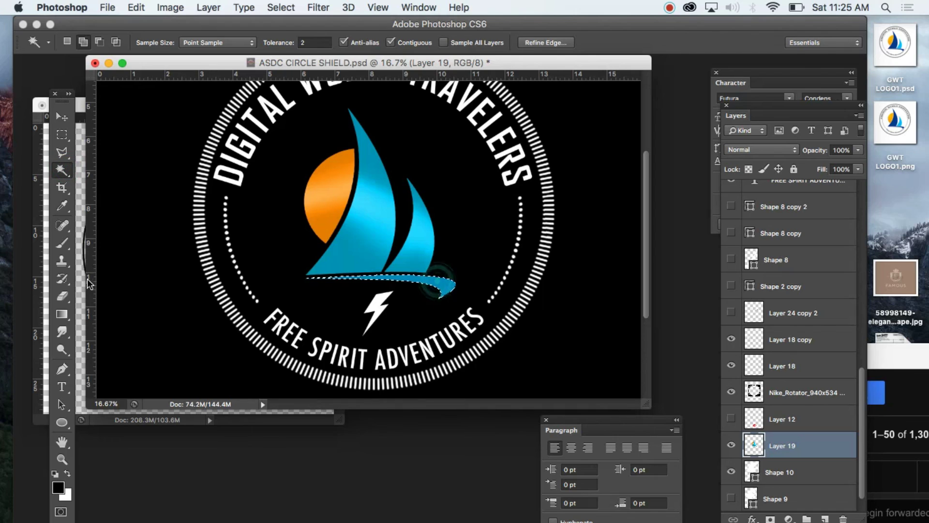
click(62, 350)
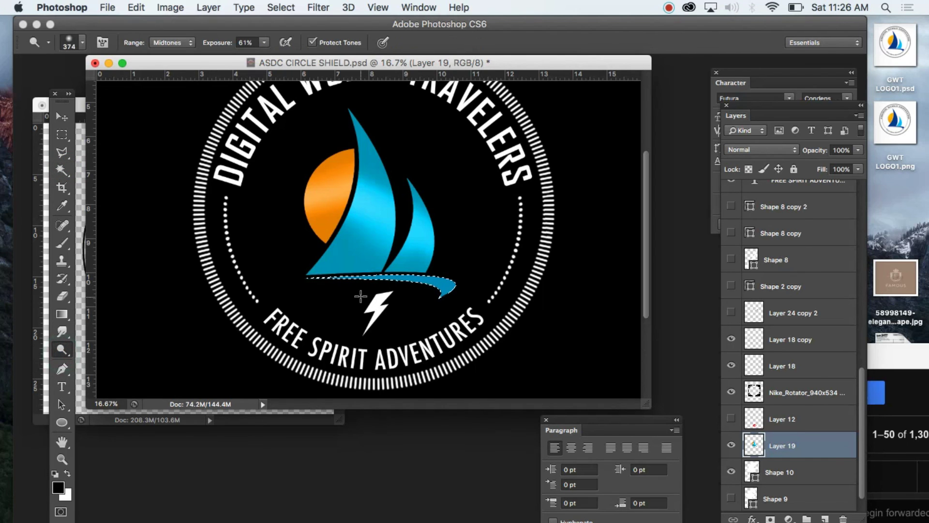
click(402, 290)
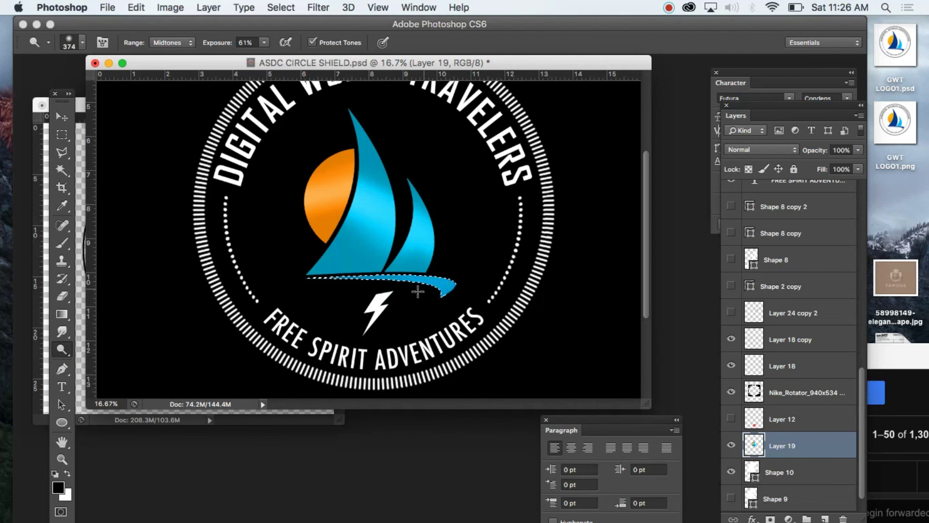
Try the Dodge tool's Highlights range on the hull, step back one change and clear the selection.
click(190, 44)
click(179, 51)
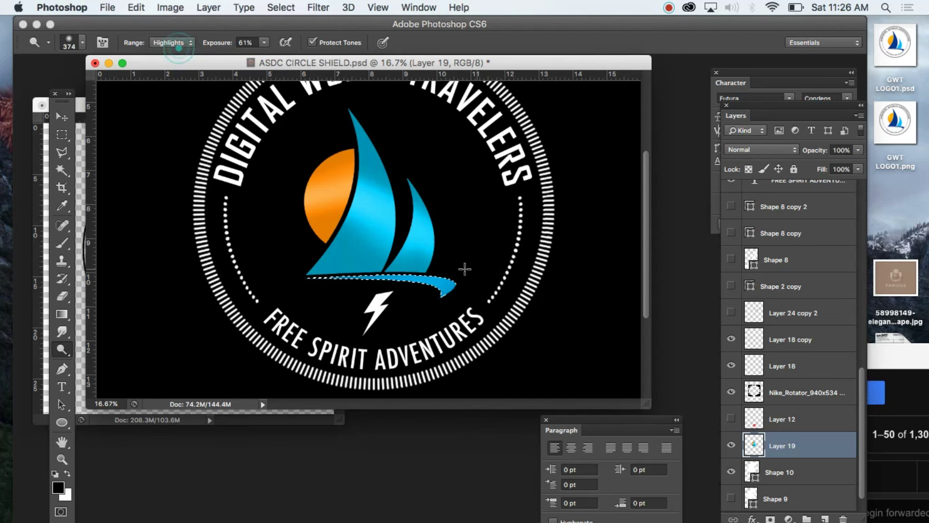
click(141, 8)
click(147, 46)
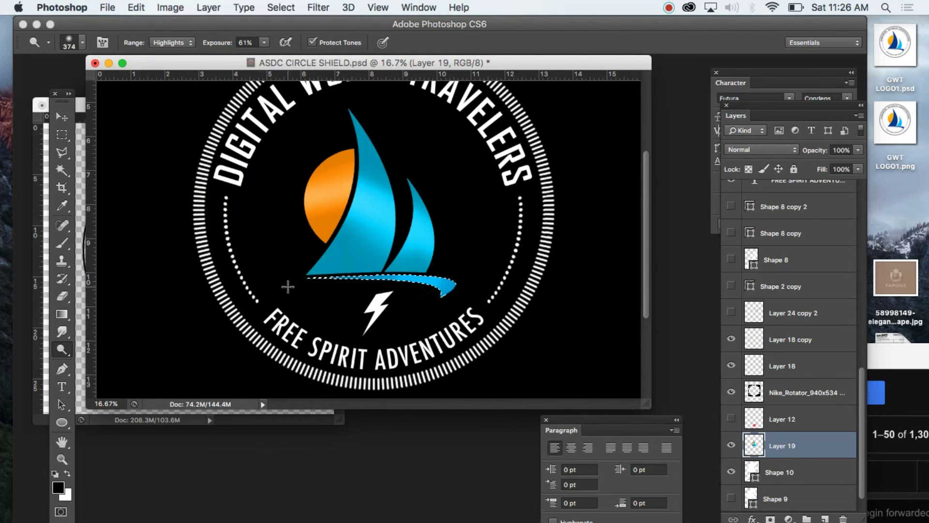
click(274, 8)
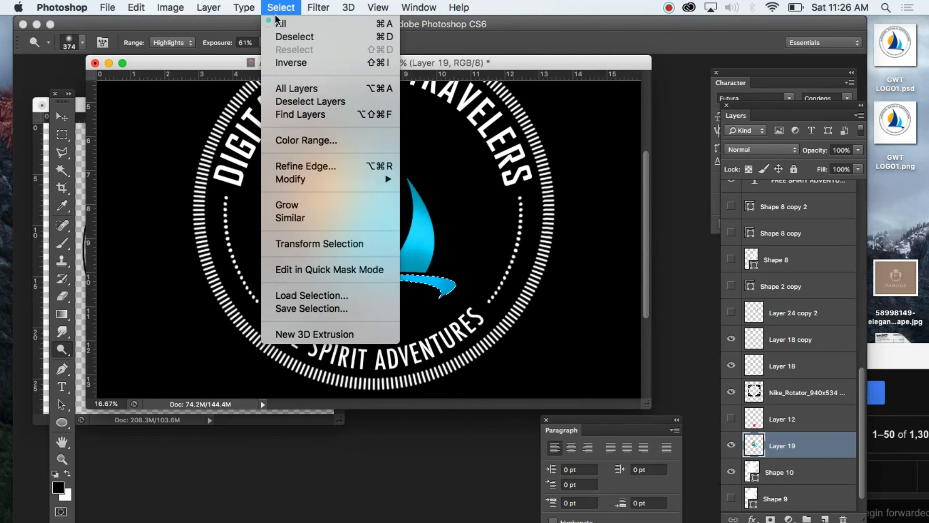
click(293, 38)
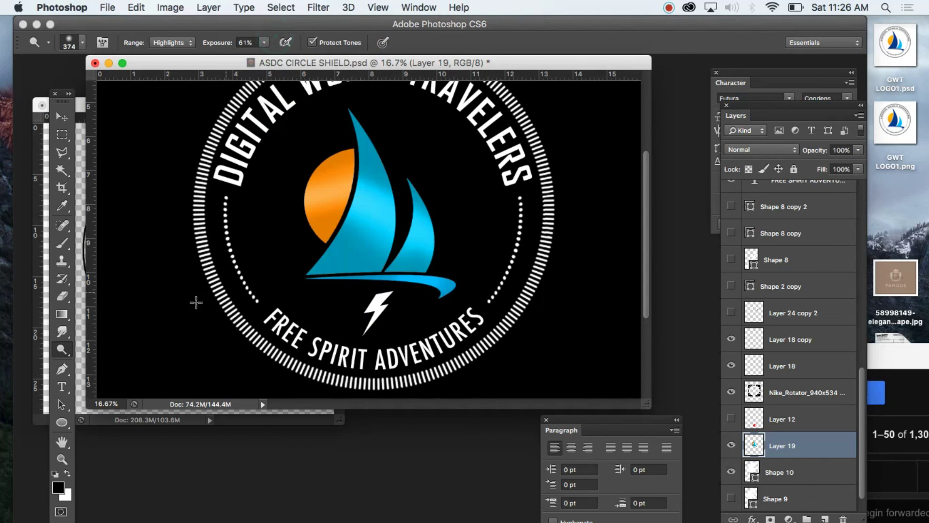
Compare the whole badge at 12.5% zoom side by side with the original logo in GWT LOGO1.psd.
click(63, 458)
alt+click(403, 301)
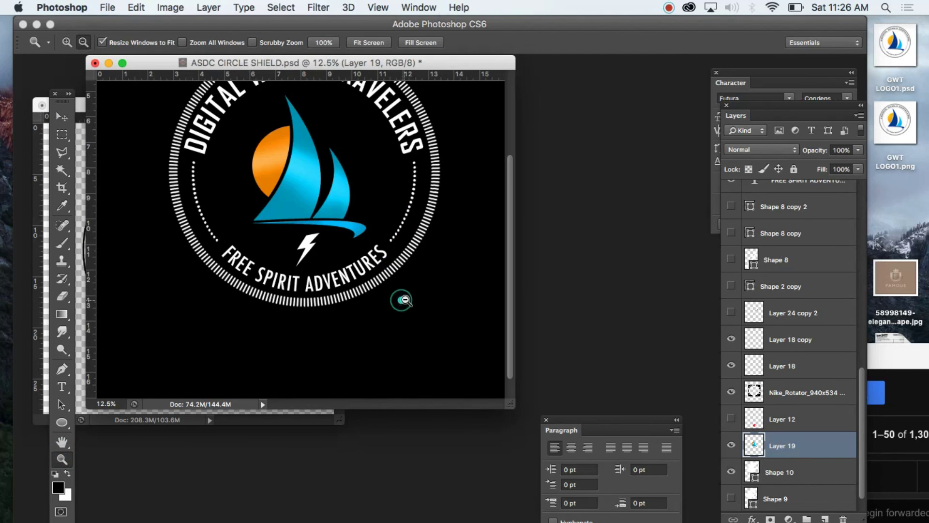
drag(234, 66, 424, 94)
scroll(486, 288, up, 5)
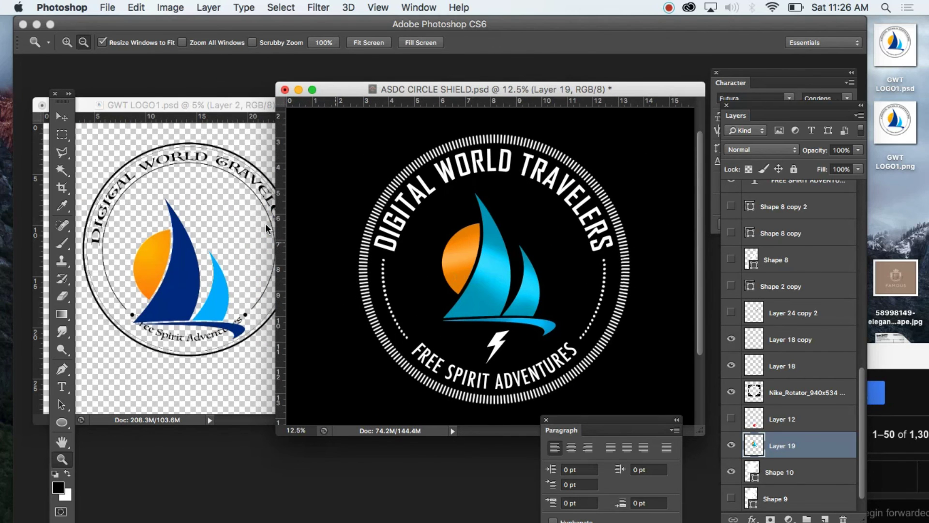
click(53, 114)
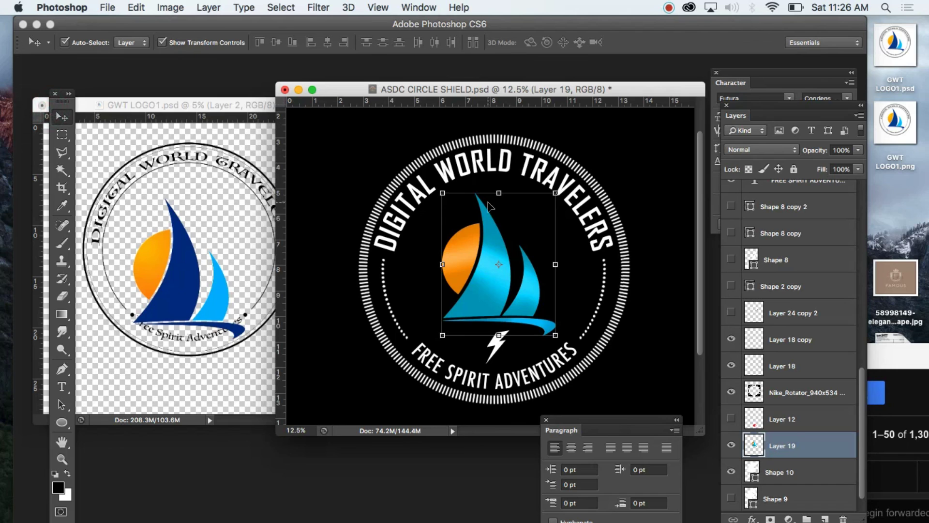
click(630, 172)
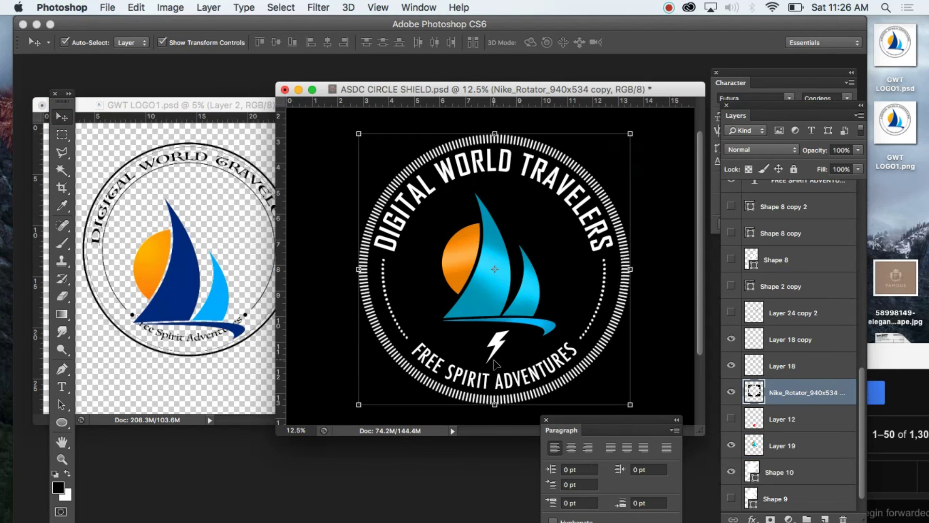
Save a copy of the badge under the new name DWT 2.psd on the Desktop, in Photoshop format with layers and the embedded color profile.
click(107, 8)
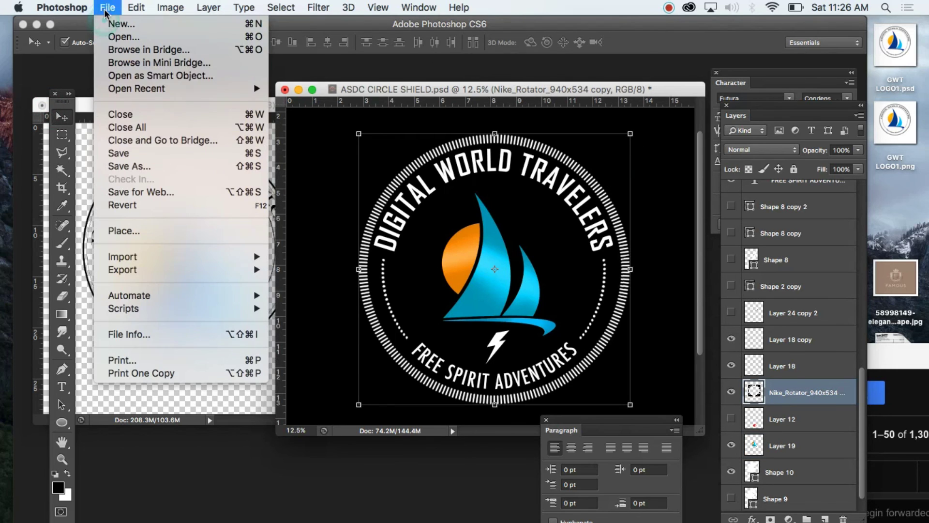
click(126, 166)
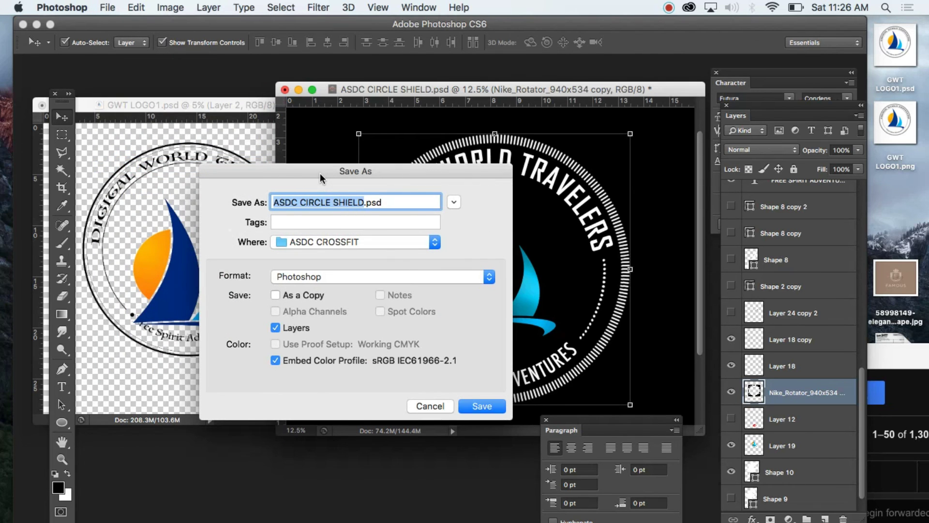
text(D)
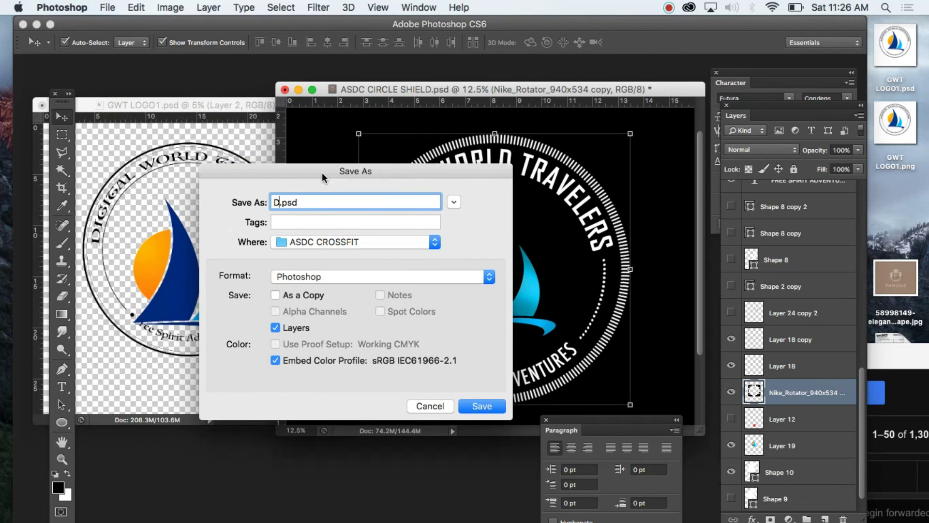
text(WT 2)
click(434, 242)
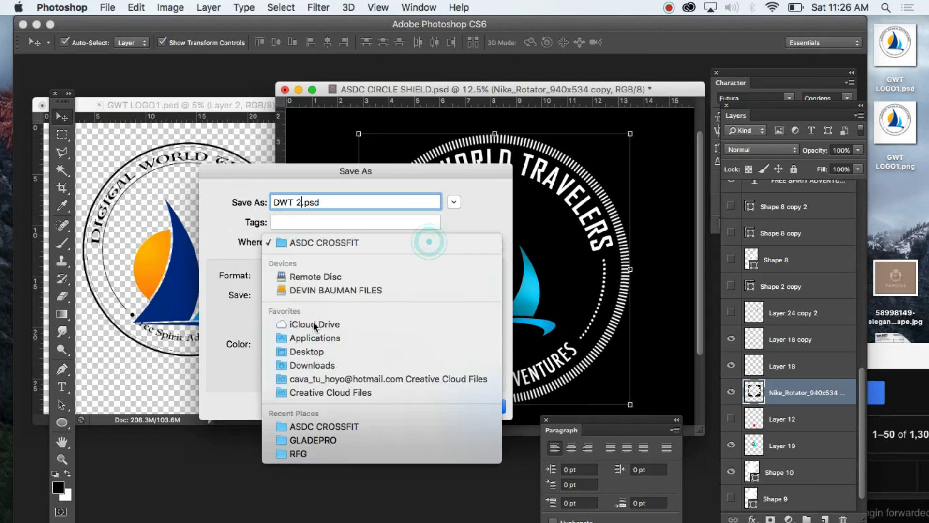
click(315, 351)
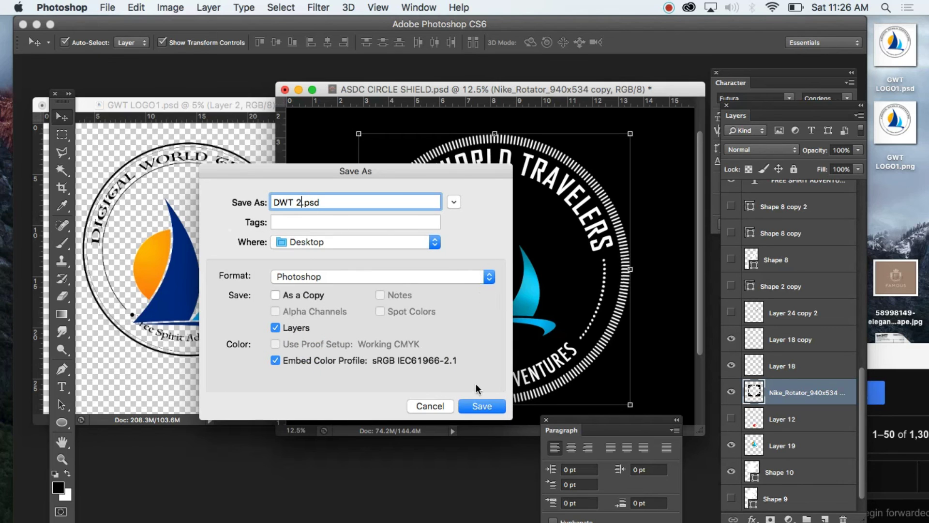
click(484, 407)
click(629, 257)
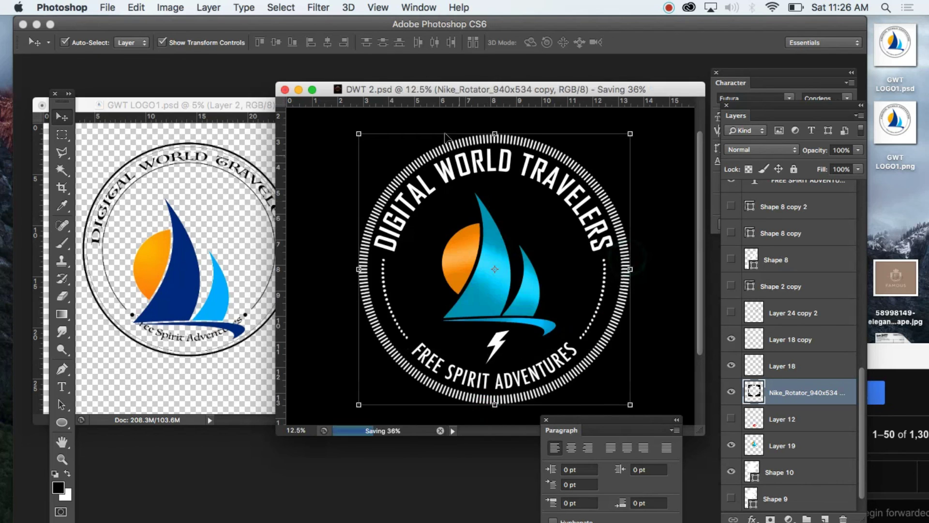
drag(401, 88, 302, 75)
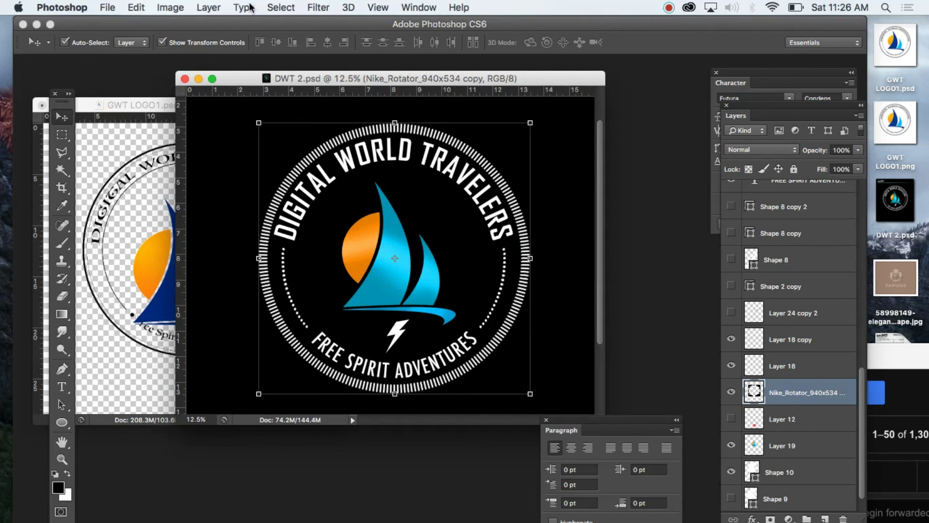
click(671, 8)
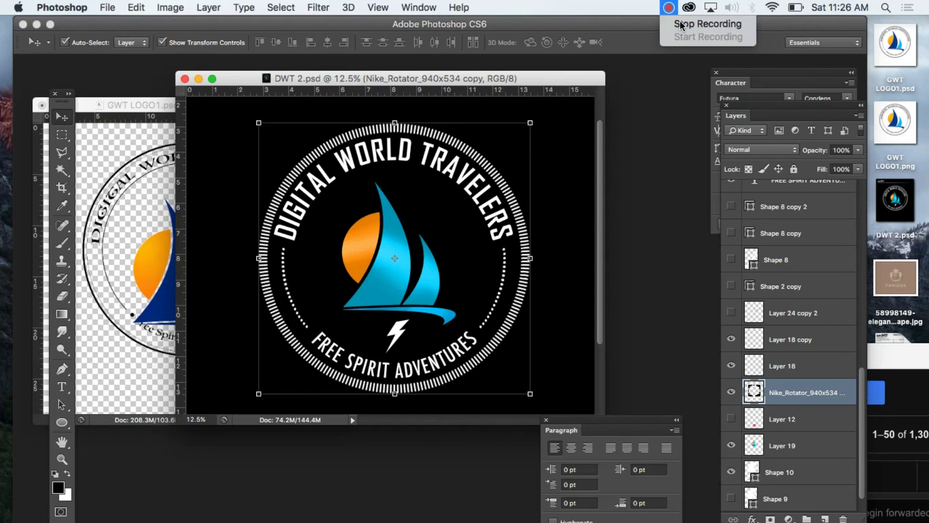
click(677, 18)
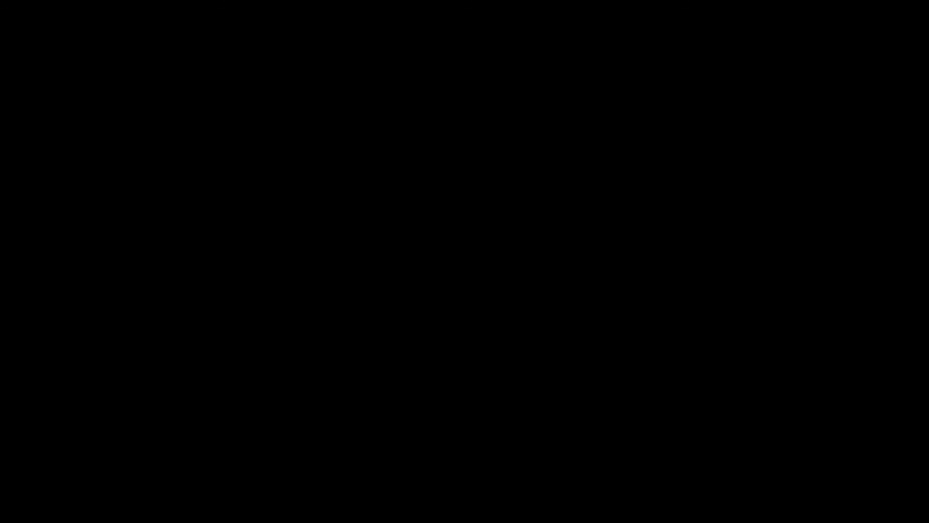